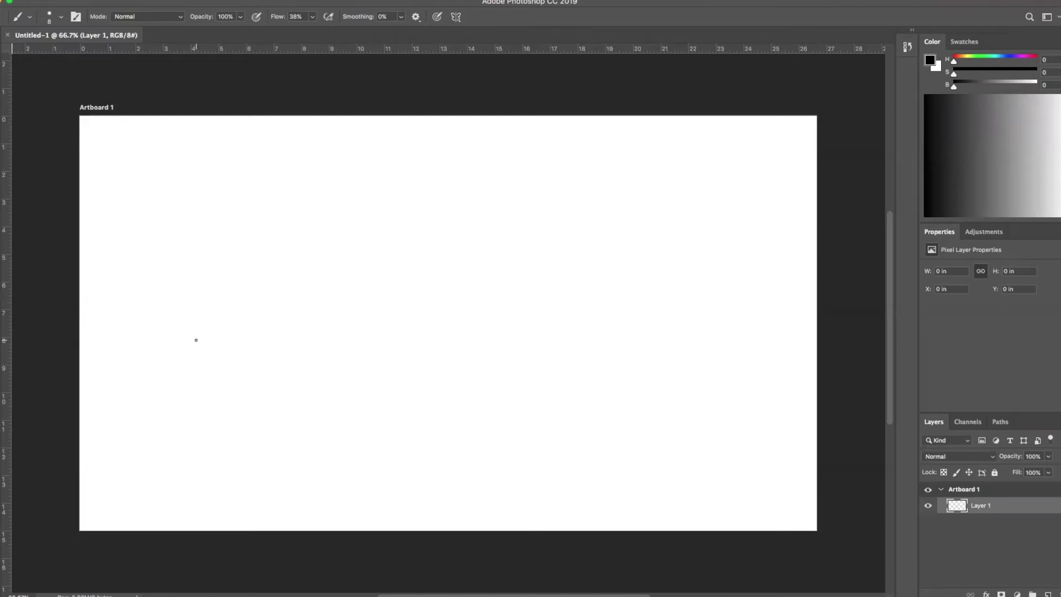
# Step: Turn on vertical symmetry painting with the axis at the artboard's centre
pyautogui.click(456, 16)
pyautogui.click(469, 46)
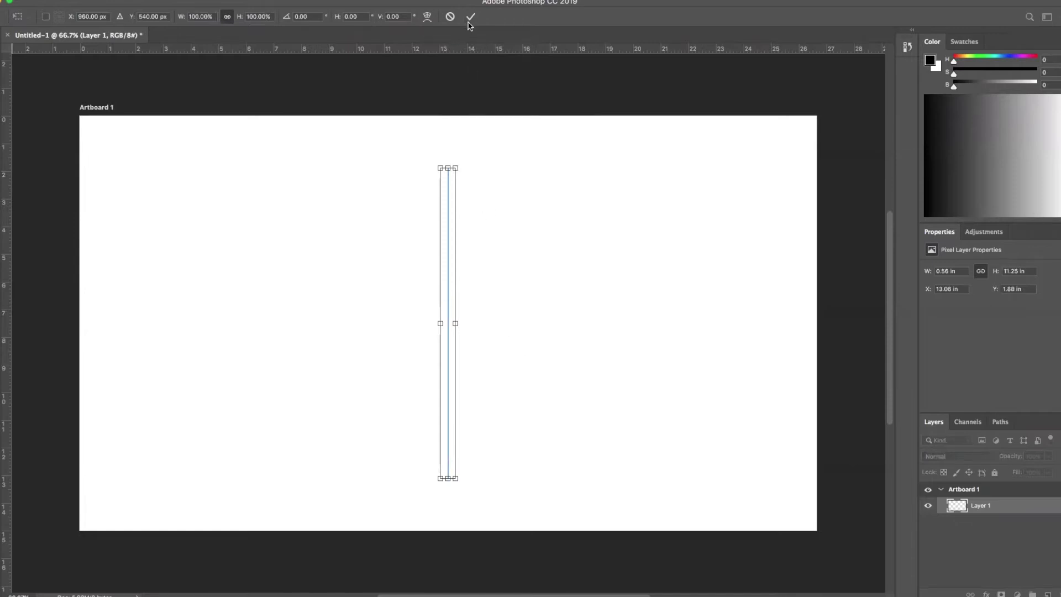
pyautogui.click(471, 17)
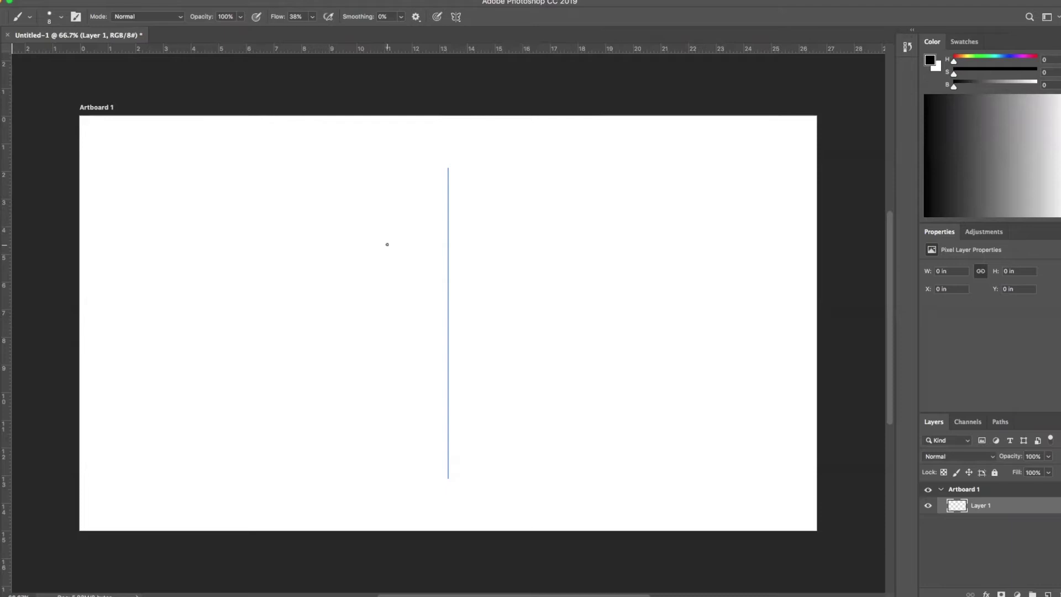
# Step: Set up the Hard Round Pressure Size brush at 86 px
pyautogui.rightClick(413, 241)
pyautogui.click(419, 225)
pyautogui.rightClick(431, 246)
pyautogui.moveTo(496, 278); pyautogui.dragTo(518, 275)
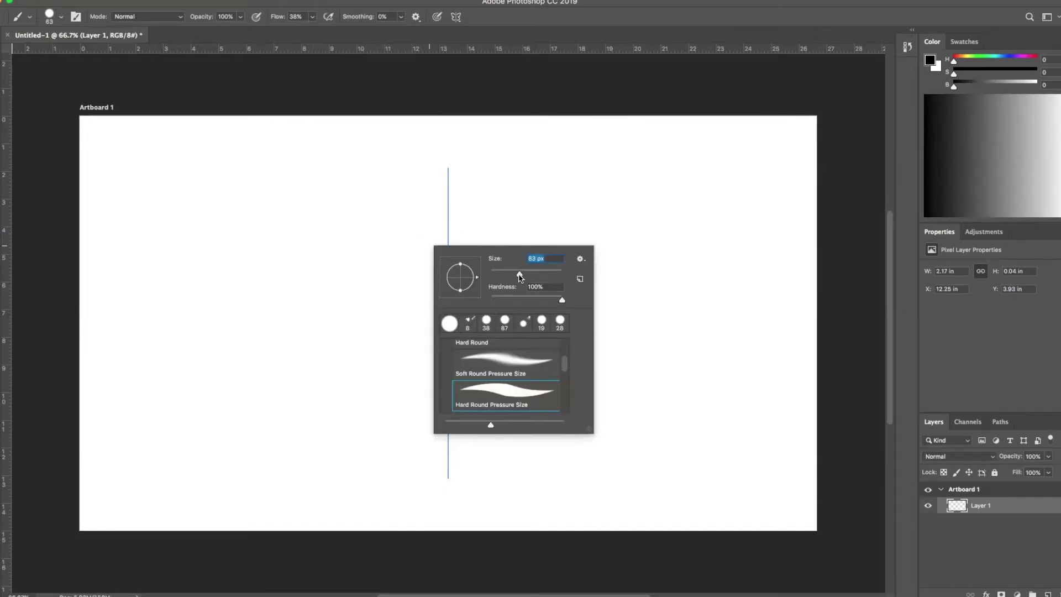
# Step: Paint the lantern silhouette's upper half in black: flared cap with hanging ring, tapered centre bar and curved side bars
pyautogui.moveTo(409, 230)
pyautogui.mouseDown()
pyautogui.moveTo(459, 236)
pyautogui.moveTo(375, 221)
pyautogui.moveTo(399, 238)
pyautogui.moveTo(391, 246)
pyautogui.moveTo(448, 237)
pyautogui.moveTo(391, 247)
pyautogui.moveTo(413, 247)
pyautogui.moveTo(415, 232)
pyautogui.moveTo(400, 233)
pyautogui.moveTo(431, 213)
pyautogui.moveTo(460, 229)
pyautogui.moveTo(438, 201)
pyautogui.mouseUp()
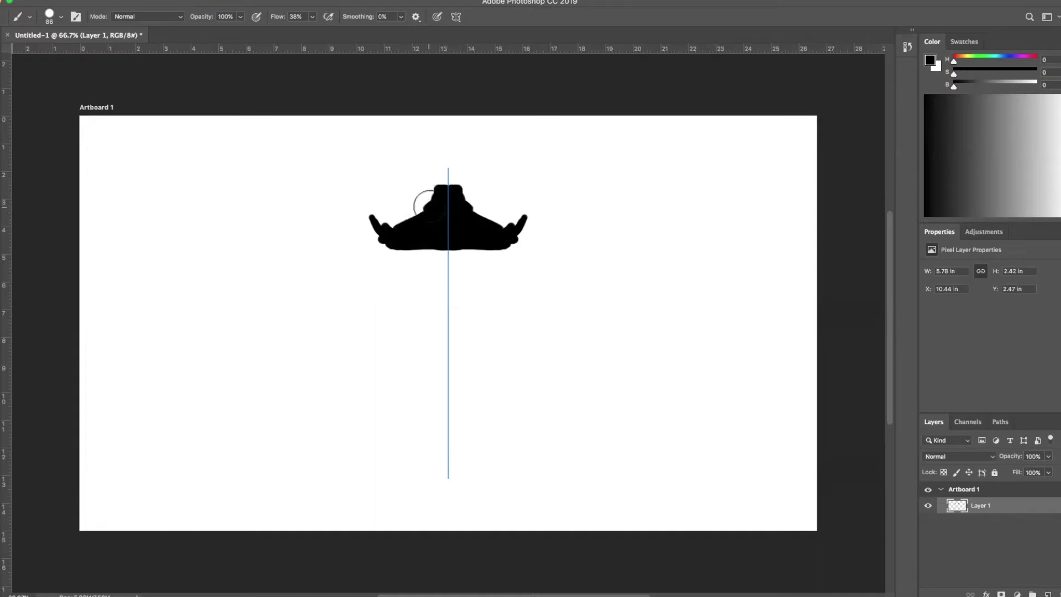
pyautogui.moveTo(445, 163)
pyautogui.mouseDown()
pyautogui.moveTo(445, 179)
pyautogui.moveTo(426, 161)
pyautogui.moveTo(435, 155)
pyautogui.mouseUp()
pyautogui.moveTo(393, 225)
pyautogui.mouseDown()
pyautogui.moveTo(481, 205)
pyautogui.moveTo(400, 249)
pyautogui.moveTo(377, 236)
pyautogui.moveTo(379, 259)
pyautogui.moveTo(492, 240)
pyautogui.moveTo(462, 226)
pyautogui.moveTo(442, 257)
pyautogui.moveTo(452, 268)
pyautogui.moveTo(461, 250)
pyautogui.moveTo(456, 330)
pyautogui.mouseUp()
pyautogui.moveTo(505, 259)
pyautogui.mouseDown()
pyautogui.moveTo(491, 310)
pyautogui.moveTo(503, 374)
pyautogui.mouseUp()
pyautogui.moveTo(403, 350)
pyautogui.mouseDown()
pyautogui.moveTo(392, 384)
pyautogui.moveTo(407, 353)
pyautogui.mouseUp()
pyautogui.moveTo(394, 273)
pyautogui.mouseDown()
pyautogui.moveTo(408, 314)
pyautogui.moveTo(393, 396)
pyautogui.mouseUp()
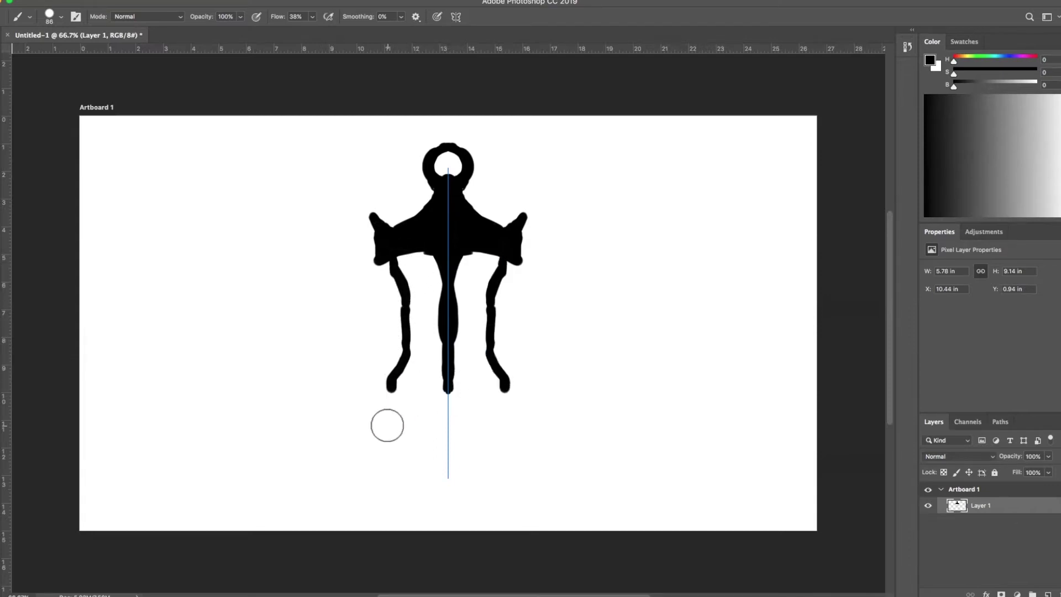
# Step: Complete the black lantern silhouette with a tapered base and finial, two rows of crossbars, a chain link above the ring and thicker side bars
pyautogui.moveTo(391, 386)
pyautogui.mouseDown()
pyautogui.moveTo(450, 412)
pyautogui.moveTo(506, 386)
pyautogui.moveTo(456, 416)
pyautogui.moveTo(505, 381)
pyautogui.mouseUp()
pyautogui.moveTo(390, 386); pyautogui.dragTo(418, 408)
pyautogui.moveTo(410, 347)
pyautogui.mouseDown()
pyautogui.moveTo(436, 350)
pyautogui.moveTo(408, 346)
pyautogui.mouseUp()
pyautogui.moveTo(411, 303)
pyautogui.mouseDown()
pyautogui.moveTo(452, 296)
pyautogui.moveTo(441, 297)
pyautogui.mouseUp()
pyautogui.moveTo(445, 420)
pyautogui.mouseDown()
pyautogui.moveTo(447, 379)
pyautogui.moveTo(441, 399)
pyautogui.moveTo(460, 415)
pyautogui.moveTo(476, 406)
pyautogui.moveTo(441, 421)
pyautogui.moveTo(415, 410)
pyautogui.moveTo(432, 432)
pyautogui.moveTo(427, 424)
pyautogui.moveTo(456, 429)
pyautogui.moveTo(448, 439)
pyautogui.moveTo(467, 428)
pyautogui.moveTo(448, 477)
pyautogui.moveTo(442, 450)
pyautogui.mouseUp()
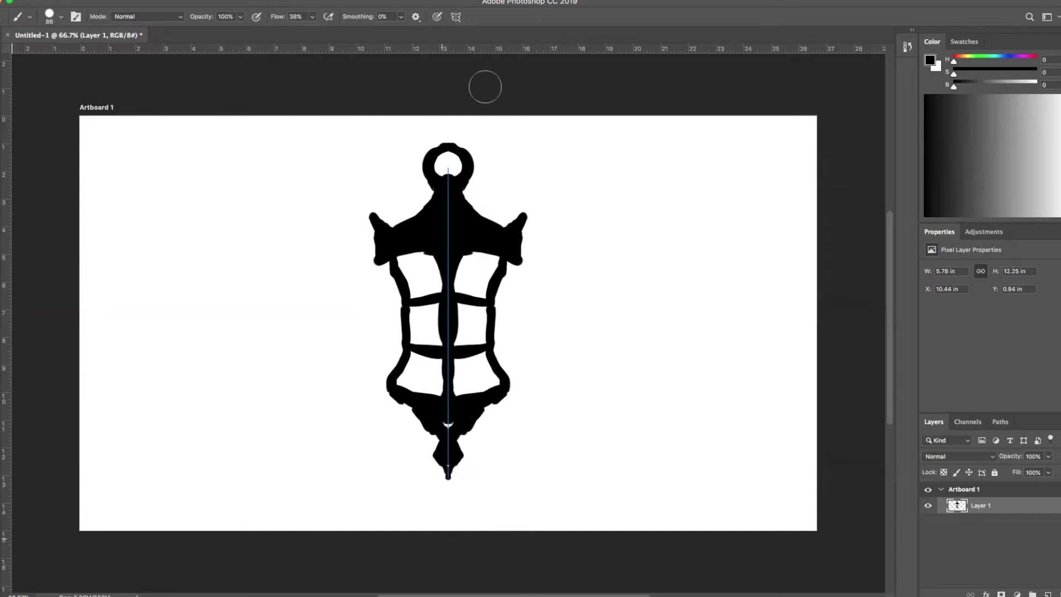
pyautogui.moveTo(442, 128)
pyautogui.mouseDown()
pyautogui.moveTo(448, 122)
pyautogui.moveTo(450, 181)
pyautogui.mouseUp()
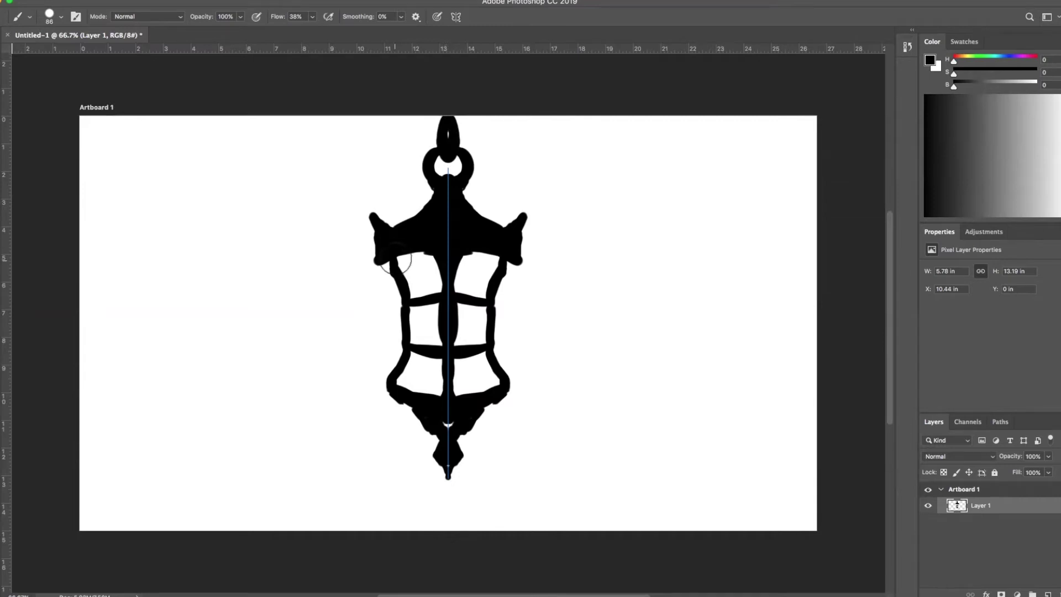
pyautogui.moveTo(398, 273)
pyautogui.mouseDown()
pyautogui.moveTo(407, 358)
pyautogui.moveTo(391, 392)
pyautogui.moveTo(422, 412)
pyautogui.moveTo(473, 369)
pyautogui.moveTo(492, 406)
pyautogui.moveTo(443, 433)
pyautogui.mouseUp()
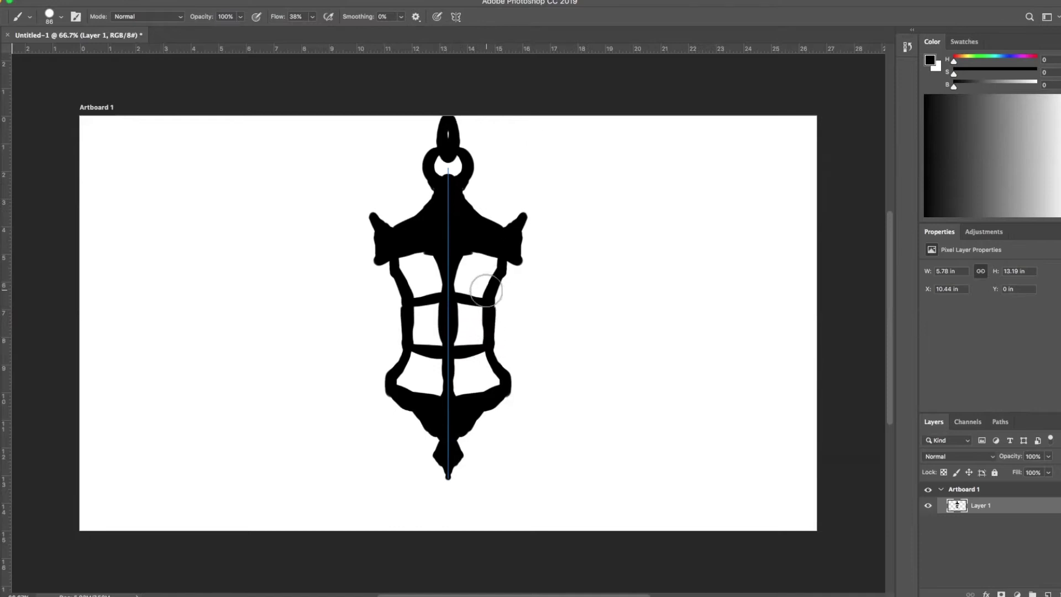
# Step: Use white to slim the bars around the window panes and carve highlight slits into the lantern's cap
pyautogui.press('x')
pyautogui.moveTo(464, 285); pyautogui.dragTo(467, 384)
pyautogui.moveTo(403, 265)
pyautogui.mouseDown()
pyautogui.moveTo(423, 321)
pyautogui.moveTo(415, 368)
pyautogui.mouseUp()
pyautogui.moveTo(381, 248)
pyautogui.mouseDown()
pyautogui.moveTo(438, 230)
pyautogui.moveTo(429, 235)
pyautogui.moveTo(477, 185)
pyautogui.moveTo(396, 228)
pyautogui.moveTo(387, 248)
pyautogui.moveTo(428, 191)
pyautogui.moveTo(397, 236)
pyautogui.moveTo(439, 191)
pyautogui.mouseUp()
pyautogui.press('x')
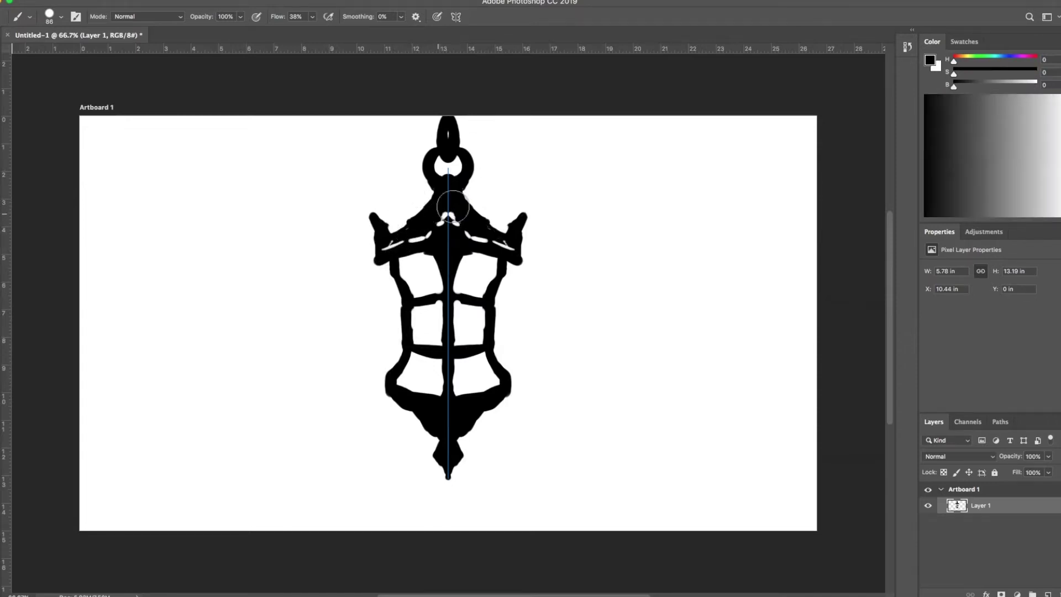
# Step: Carve white outlines around the central ornaments on the cap and base, and paint black flared corners on the base
pyautogui.press('x')
pyautogui.moveTo(424, 239); pyautogui.dragTo(440, 242)
pyautogui.moveTo(436, 396)
pyautogui.mouseDown()
pyautogui.moveTo(427, 408)
pyautogui.moveTo(445, 434)
pyautogui.mouseUp()
pyautogui.press('x')
pyautogui.moveTo(388, 380)
pyautogui.mouseDown()
pyautogui.moveTo(381, 396)
pyautogui.moveTo(383, 380)
pyautogui.moveTo(393, 402)
pyautogui.mouseUp()
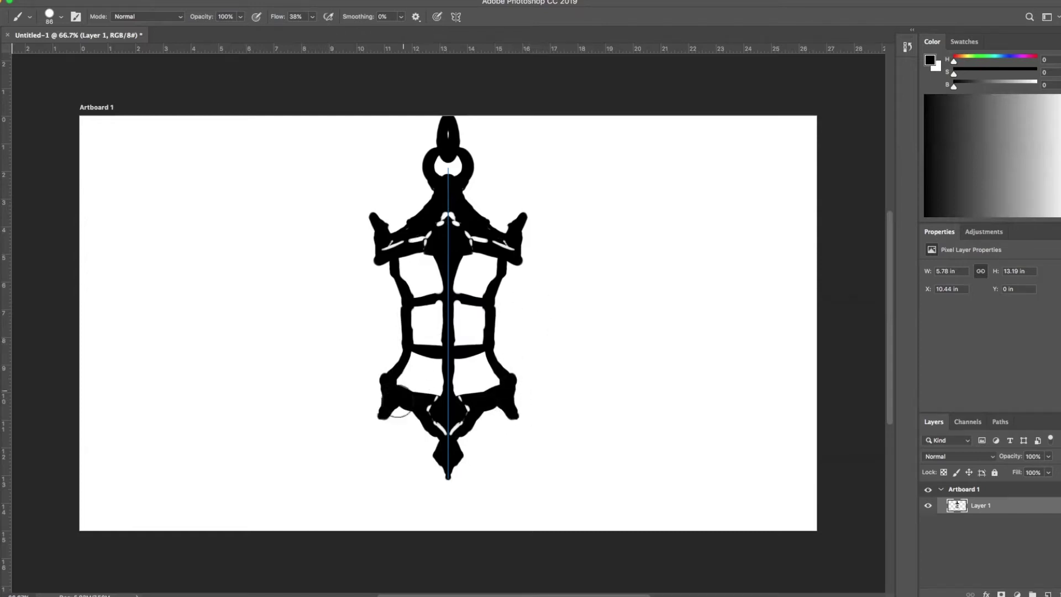
# Step: Carve white gaps into the base corners and crossbar joints, and trim the outer edges of the upper and lower horns
pyautogui.press('x')
pyautogui.moveTo(398, 401)
pyautogui.mouseDown()
pyautogui.moveTo(393, 382)
pyautogui.moveTo(404, 413)
pyautogui.mouseUp()
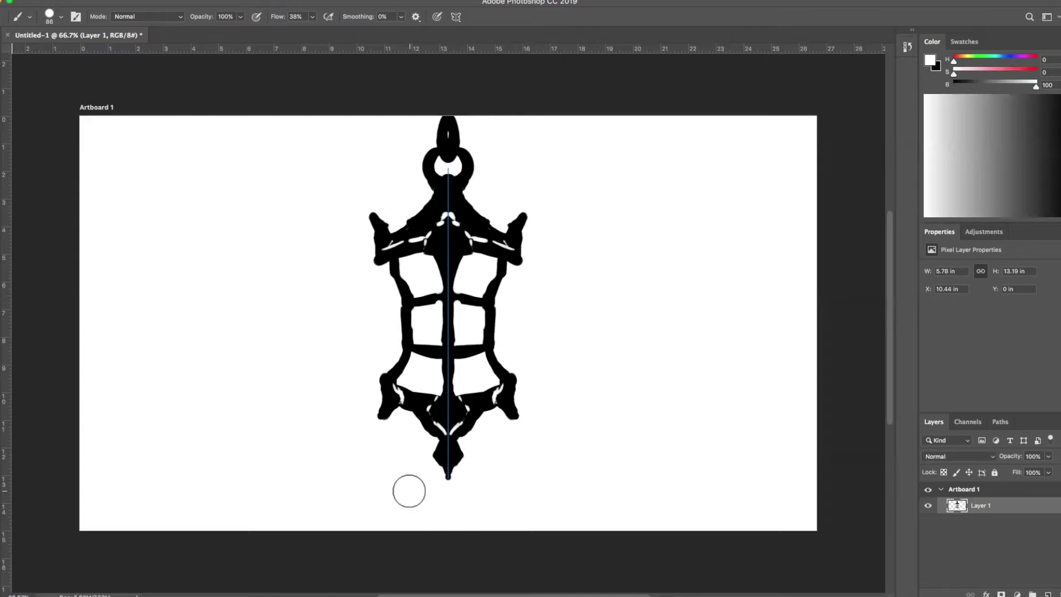
pyautogui.click(420, 411)
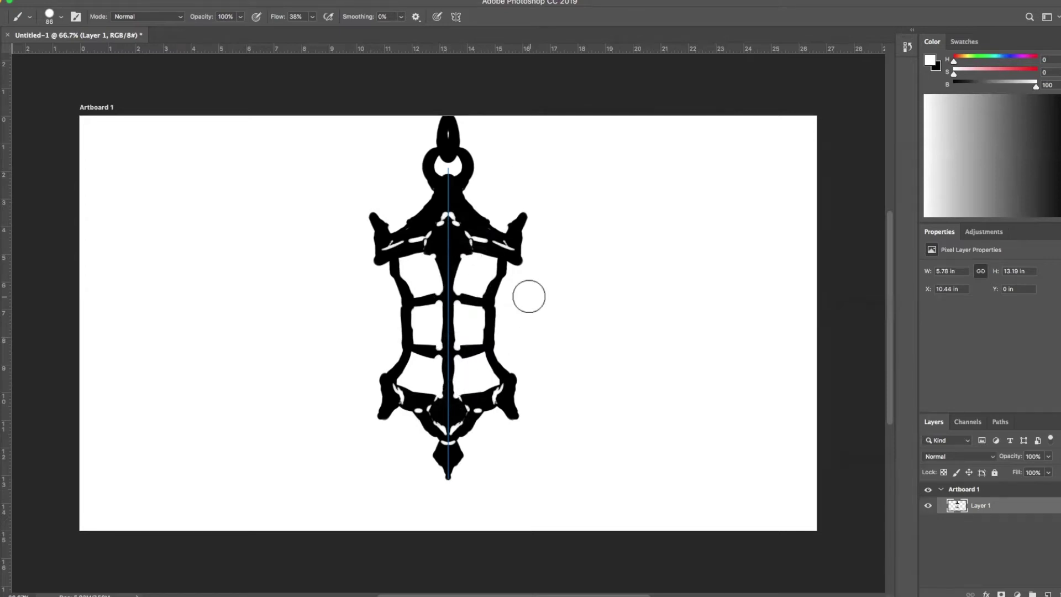
pyautogui.moveTo(528, 225)
pyautogui.mouseDown()
pyautogui.moveTo(526, 241)
pyautogui.moveTo(498, 231)
pyautogui.mouseUp()
pyautogui.moveTo(522, 385); pyautogui.dragTo(526, 415)
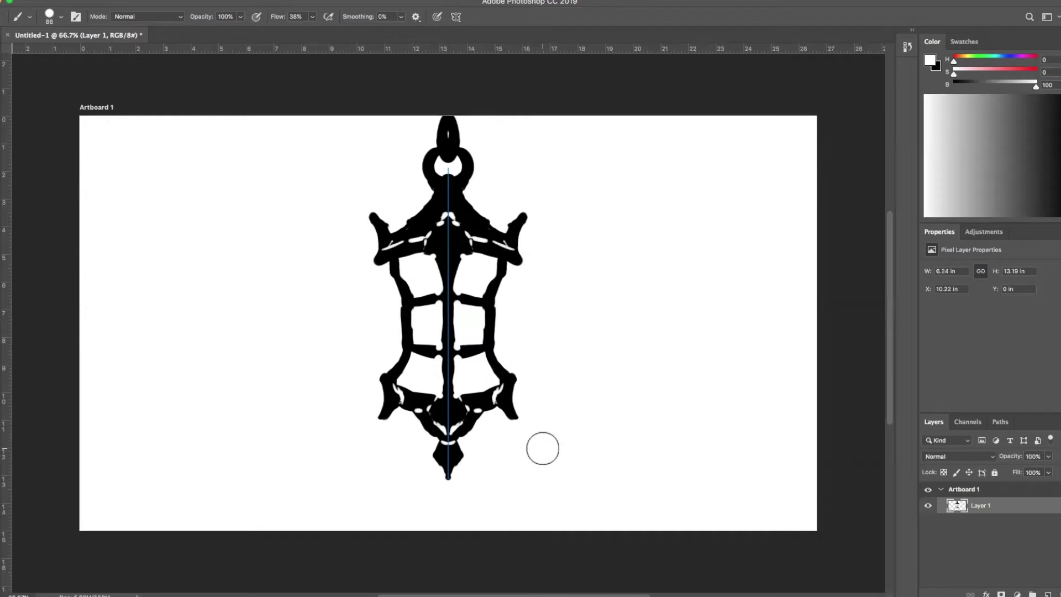
# Step: Add small white lines and dots to the cap, central ornaments, base corners and the joints between side bars and crossbars
pyautogui.moveTo(429, 178)
pyautogui.mouseDown()
pyautogui.moveTo(460, 176)
pyautogui.moveTo(436, 192)
pyautogui.moveTo(450, 196)
pyautogui.moveTo(409, 223)
pyautogui.moveTo(475, 208)
pyautogui.moveTo(469, 230)
pyautogui.moveTo(489, 223)
pyautogui.mouseUp()
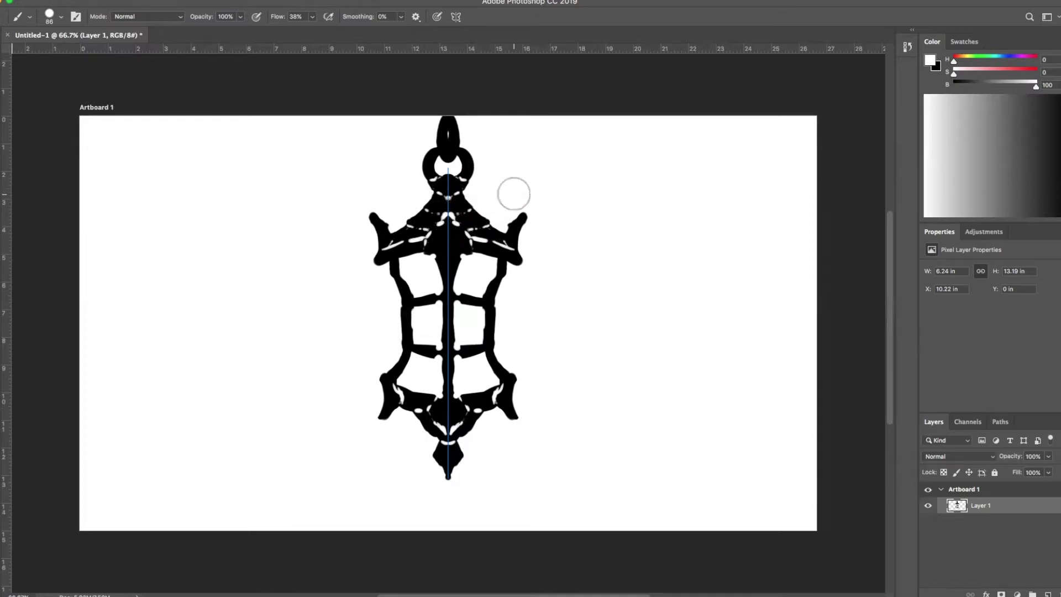
pyautogui.moveTo(437, 247)
pyautogui.mouseDown()
pyautogui.moveTo(440, 235)
pyautogui.moveTo(437, 251)
pyautogui.mouseUp()
pyautogui.moveTo(439, 400); pyautogui.dragTo(451, 409)
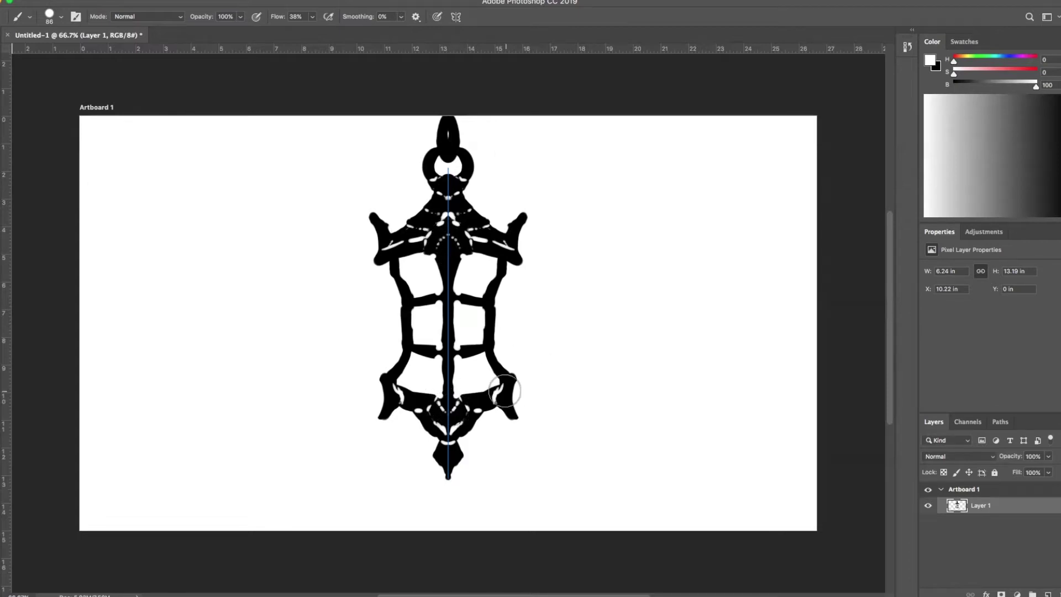
pyautogui.moveTo(503, 387); pyautogui.dragTo(508, 405)
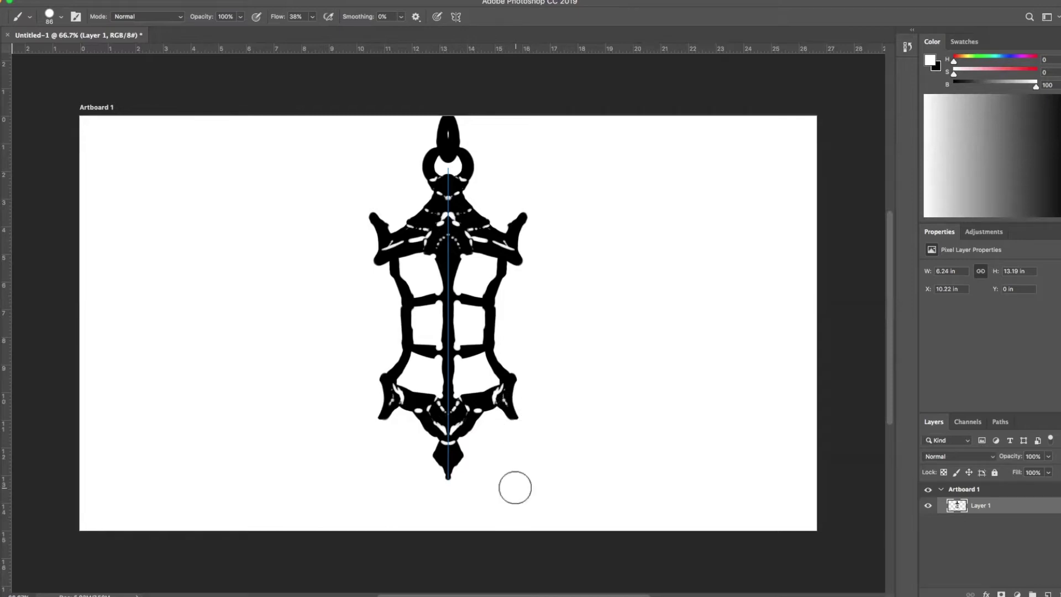
pyautogui.moveTo(506, 283); pyautogui.dragTo(485, 295)
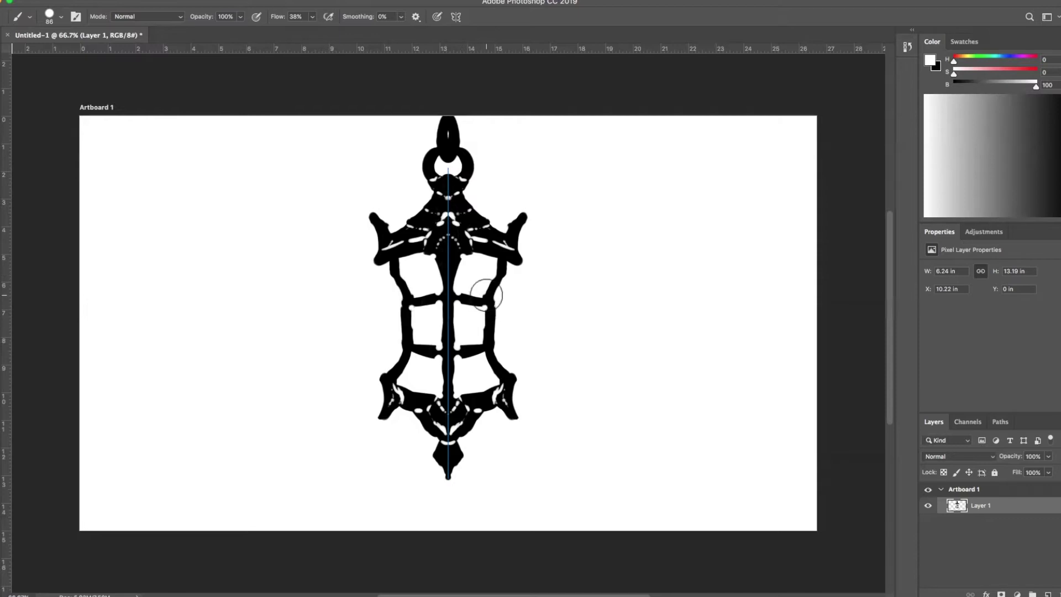
pyautogui.moveTo(486, 350); pyautogui.dragTo(487, 347)
# Step: Open up the inside of the top chain link with white and repaint its lower end and the ring in black
pyautogui.moveTo(448, 142)
pyautogui.mouseDown()
pyautogui.moveTo(449, 130)
pyautogui.moveTo(449, 142)
pyautogui.mouseUp()
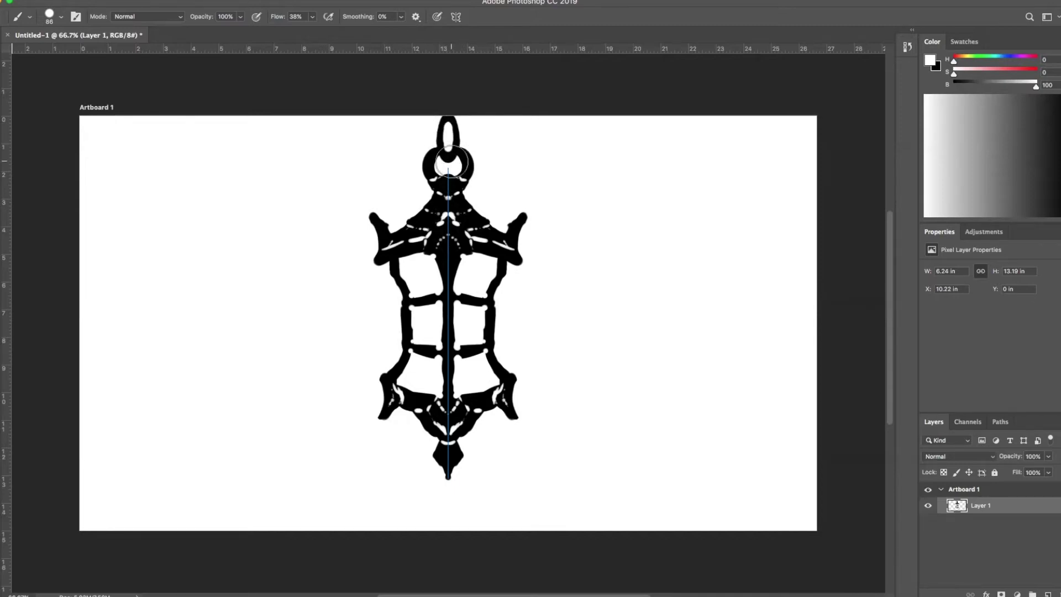
pyautogui.press('x')
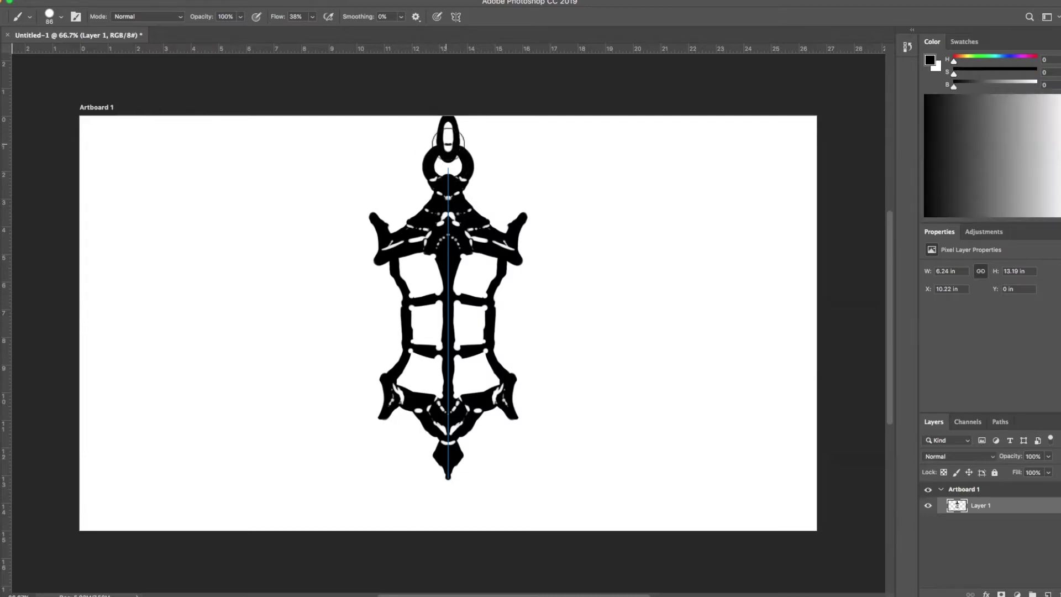
pyautogui.moveTo(447, 148)
pyautogui.mouseDown()
pyautogui.moveTo(442, 158)
pyautogui.moveTo(454, 154)
pyautogui.moveTo(433, 163)
pyautogui.mouseUp()
# Step: Move the whole lantern drawing to the left side of the artboard and deselect it
pyautogui.press('v')
pyautogui.press('m')
pyautogui.moveTo(351, 116); pyautogui.dragTo(560, 499)
pyautogui.moveTo(491, 327); pyautogui.dragTo(239, 359)
pyautogui.hotkey('ctrl', 't')
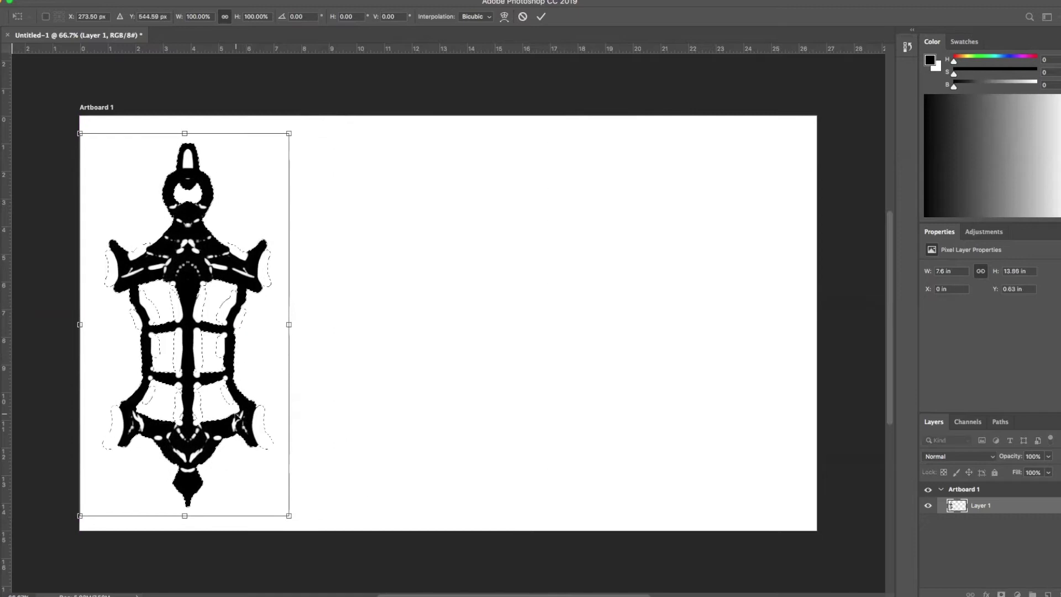
pyautogui.press('Return')
pyautogui.hotkey('ctrl', 'd')
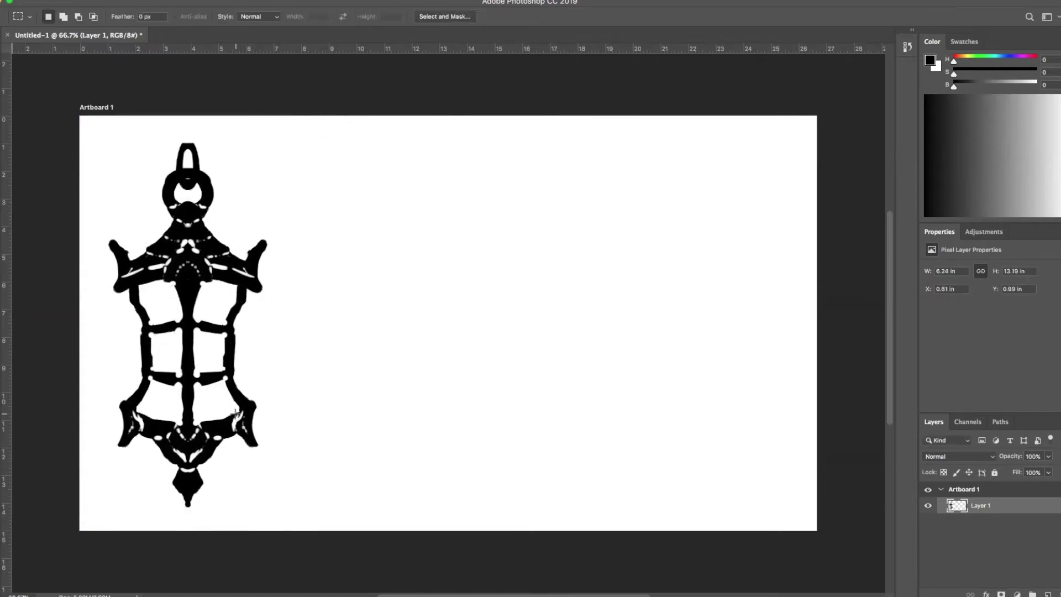
# Step: Lock the lantern layer and name it "rough concept", with a new layer named "front" above it
pyautogui.click(1032, 594)
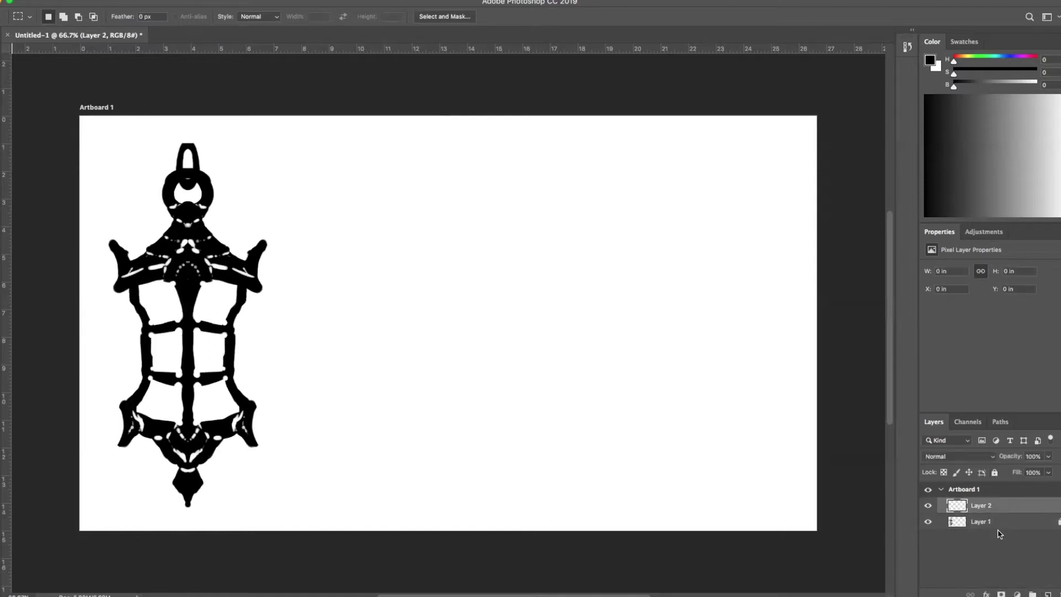
pyautogui.doubleClick(981, 521)
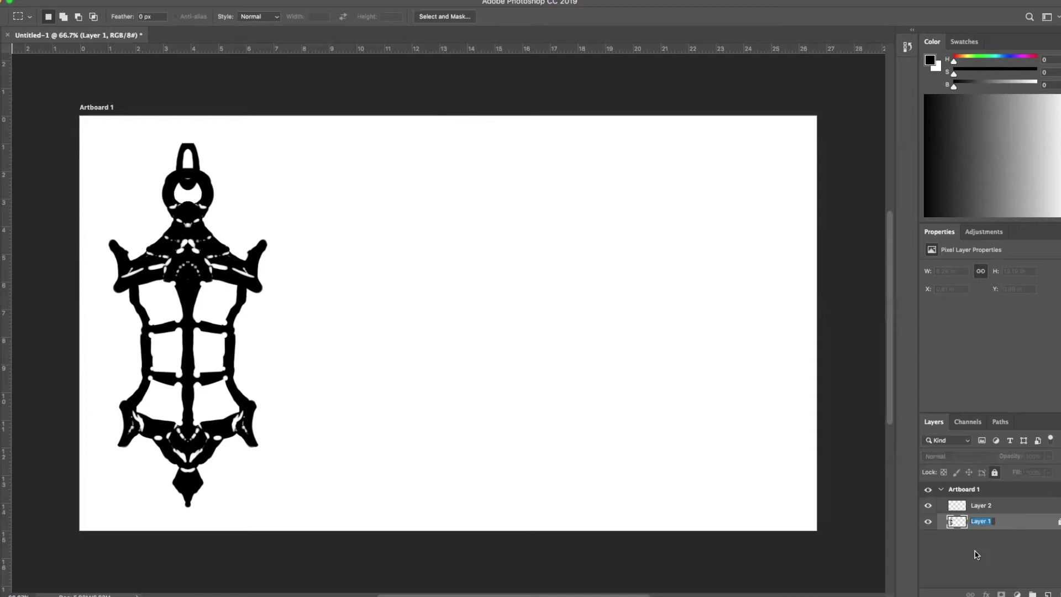
pyautogui.write('rough concept')
pyautogui.press('Return')
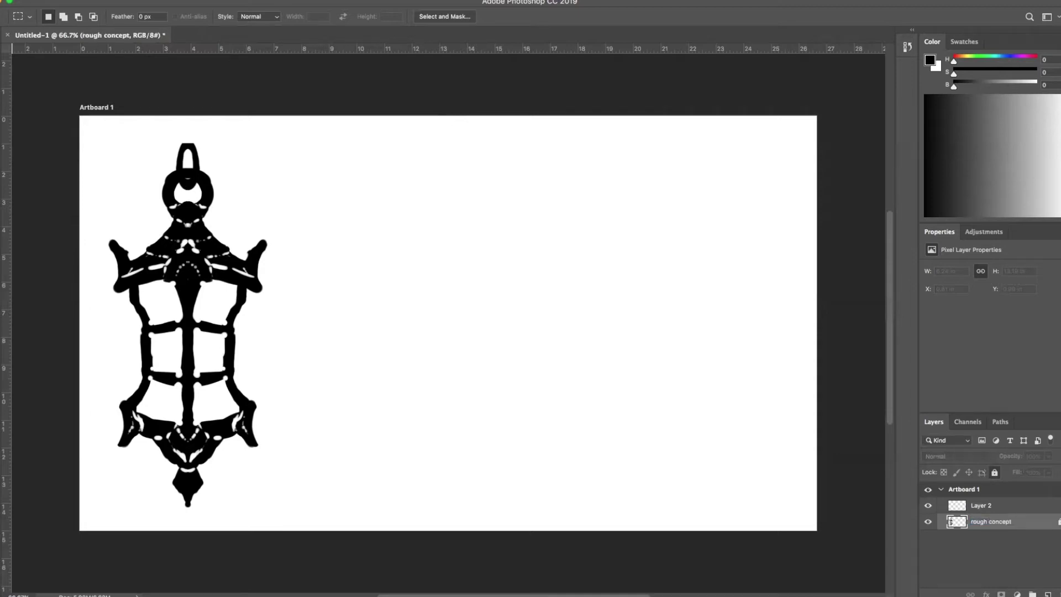
pyautogui.click(998, 506)
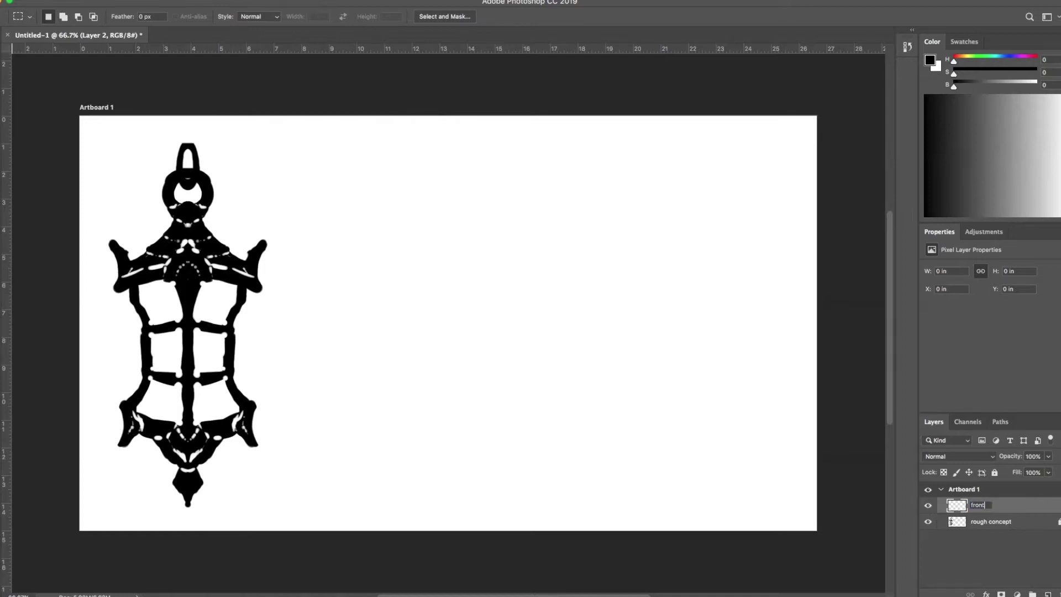
pyautogui.press('Return')
# Step: Set the brush to 44 px for painting on the front layer, keeping the vertical symmetry axis active
pyautogui.press('b')
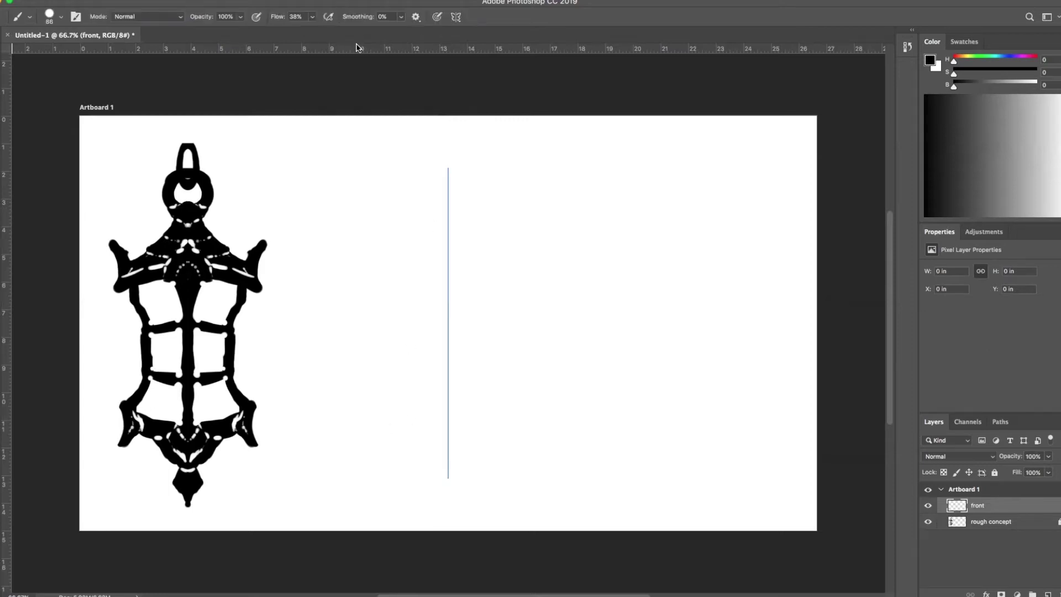
pyautogui.click(455, 17)
pyautogui.click(635, 70)
pyautogui.rightClick(453, 228)
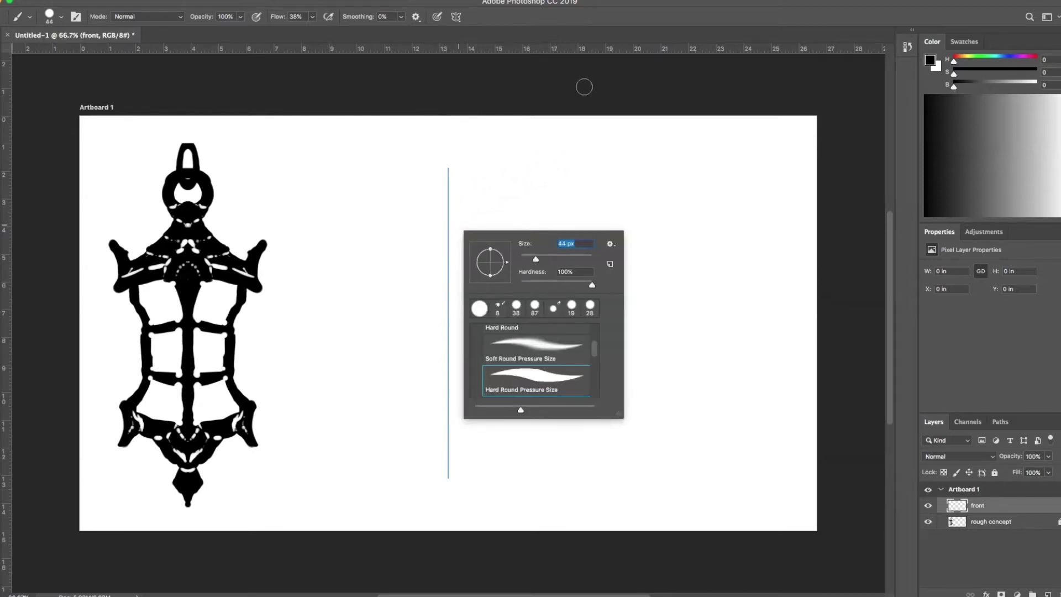
pyautogui.press('Return')
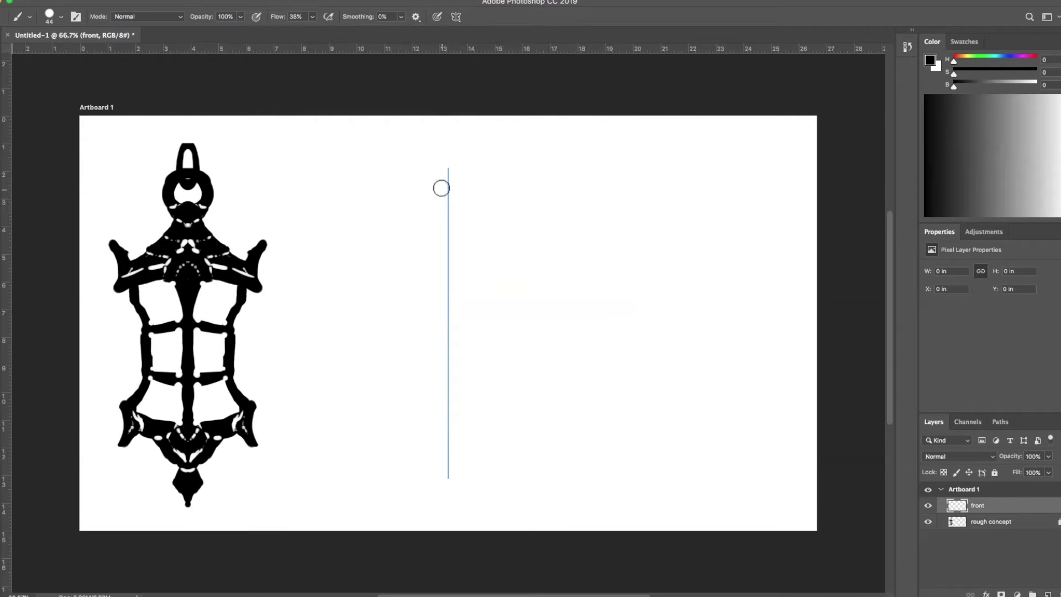
# Step: Paint a thick black hanging ring on the symmetry axis with a solid tapered mount beneath it
pyautogui.moveTo(442, 166); pyautogui.dragTo(438, 189)
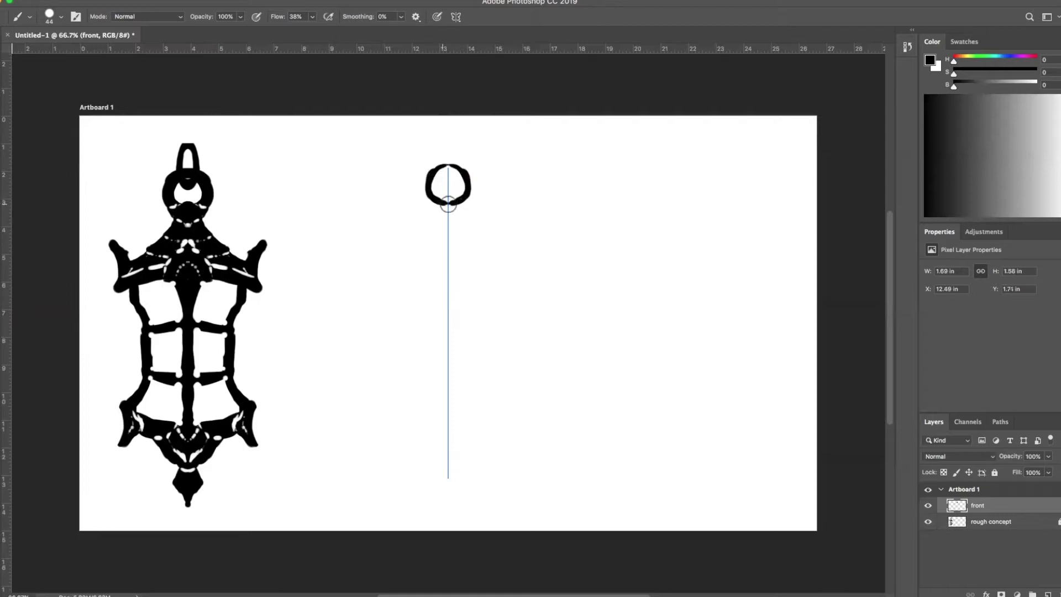
pyautogui.moveTo(433, 205)
pyautogui.mouseDown()
pyautogui.moveTo(456, 192)
pyautogui.moveTo(446, 227)
pyautogui.mouseUp()
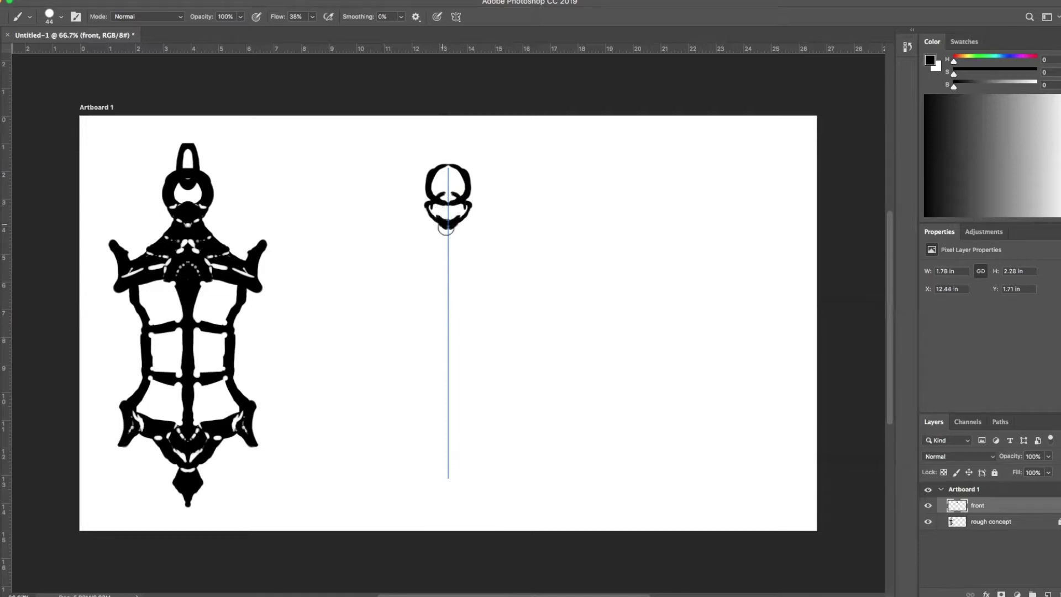
pyautogui.moveTo(443, 161)
pyautogui.mouseDown()
pyautogui.moveTo(423, 198)
pyautogui.moveTo(440, 185)
pyautogui.mouseUp()
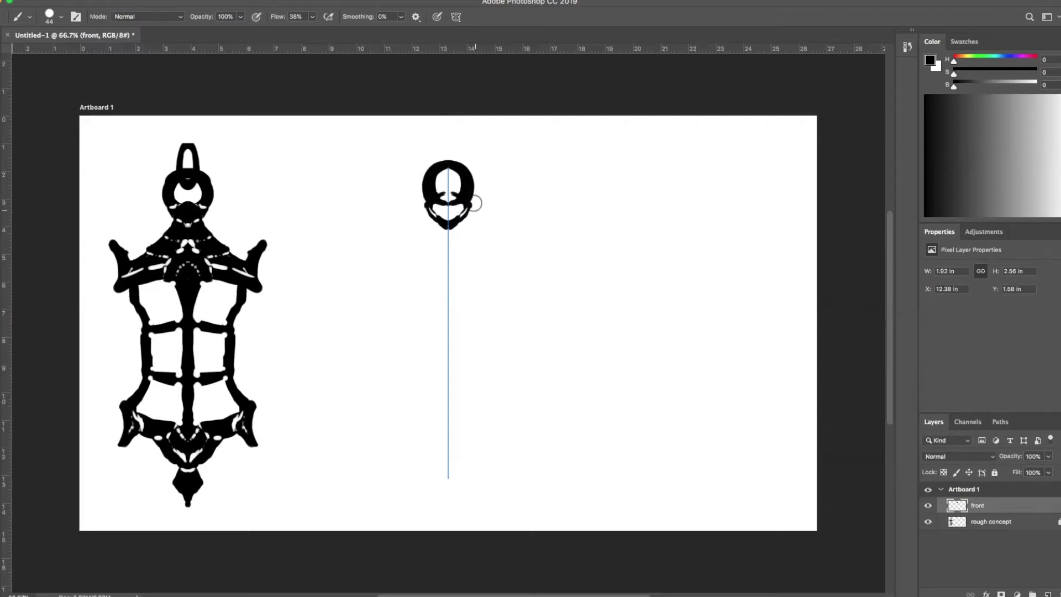
pyautogui.press('x')
pyautogui.press('x')
pyautogui.moveTo(447, 195)
pyautogui.mouseDown()
pyautogui.moveTo(432, 209)
pyautogui.moveTo(443, 219)
pyautogui.moveTo(459, 213)
pyautogui.moveTo(437, 210)
pyautogui.mouseUp()
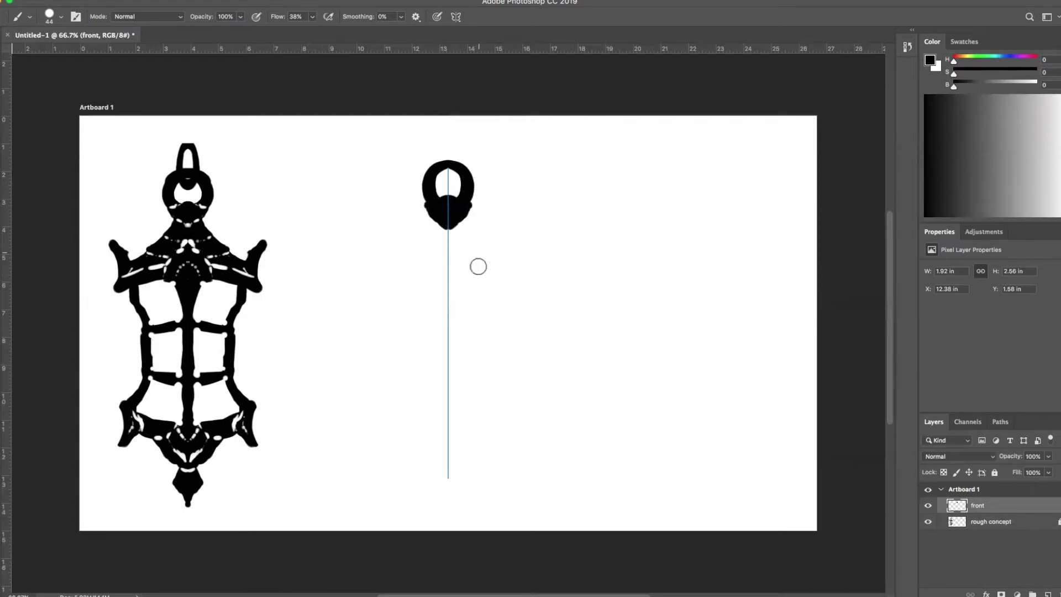
# Step: Outline the tiered roof and curled corner horns below the ring, thinning the horns with white and closing the shape with a horizontal bottom line
pyautogui.moveTo(433, 212)
pyautogui.mouseDown()
pyautogui.moveTo(445, 237)
pyautogui.moveTo(428, 233)
pyautogui.moveTo(428, 219)
pyautogui.moveTo(441, 239)
pyautogui.moveTo(437, 225)
pyautogui.moveTo(412, 246)
pyautogui.moveTo(424, 241)
pyautogui.moveTo(423, 220)
pyautogui.moveTo(407, 244)
pyautogui.moveTo(424, 230)
pyautogui.moveTo(416, 249)
pyautogui.moveTo(449, 262)
pyautogui.moveTo(417, 251)
pyautogui.moveTo(399, 268)
pyautogui.moveTo(451, 284)
pyautogui.moveTo(387, 278)
pyautogui.moveTo(381, 278)
pyautogui.mouseUp()
pyautogui.moveTo(503, 270)
pyautogui.mouseDown()
pyautogui.moveTo(536, 258)
pyautogui.moveTo(529, 283)
pyautogui.moveTo(541, 301)
pyautogui.mouseUp()
pyautogui.press('x')
pyautogui.moveTo(372, 287); pyautogui.dragTo(356, 304)
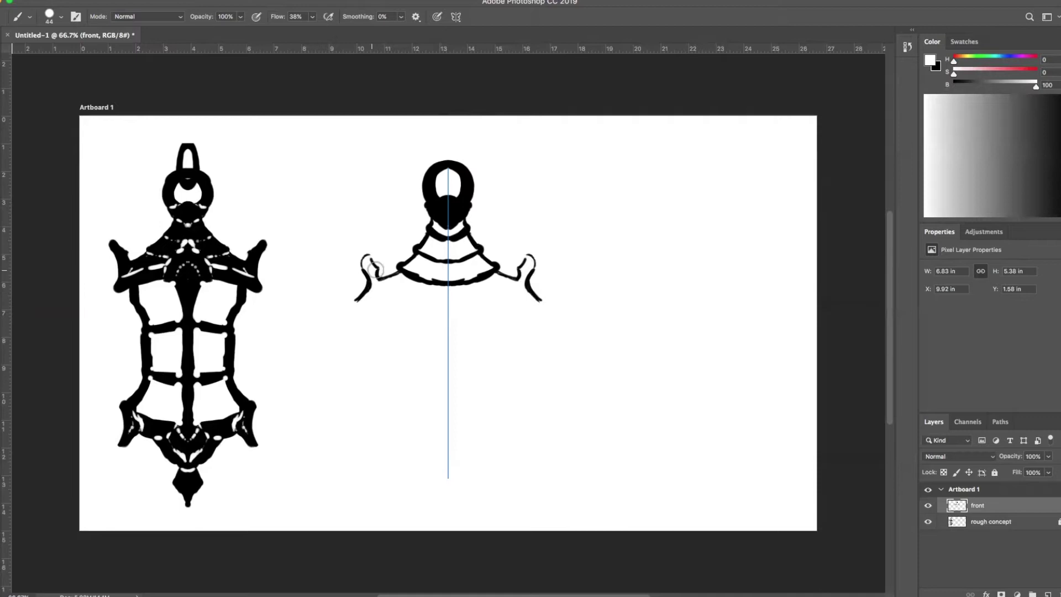
pyautogui.moveTo(534, 281); pyautogui.dragTo(541, 301)
pyautogui.press('x')
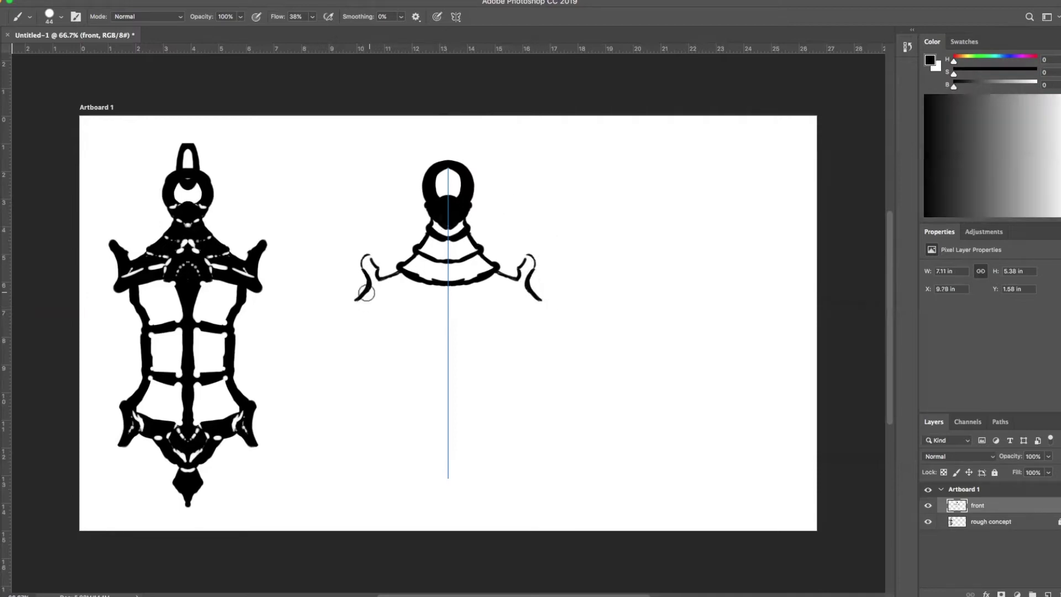
pyautogui.moveTo(355, 298); pyautogui.dragTo(446, 308)
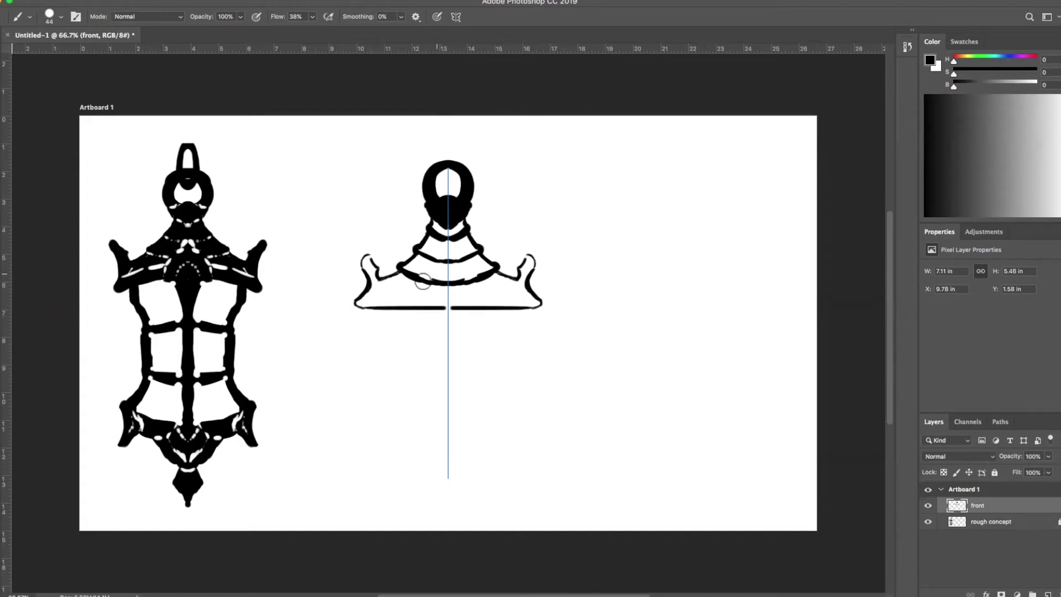
# Step: Paint a rounded arch across the roof's bottom line with a narrow curled central post beneath it
pyautogui.moveTo(429, 288)
pyautogui.mouseDown()
pyautogui.moveTo(423, 311)
pyautogui.moveTo(428, 285)
pyautogui.moveTo(424, 308)
pyautogui.moveTo(476, 274)
pyautogui.moveTo(422, 303)
pyautogui.moveTo(436, 311)
pyautogui.moveTo(431, 293)
pyautogui.moveTo(436, 323)
pyautogui.moveTo(464, 319)
pyautogui.moveTo(460, 347)
pyautogui.mouseUp()
pyautogui.press('x')
pyautogui.press('x')
pyautogui.press('x')
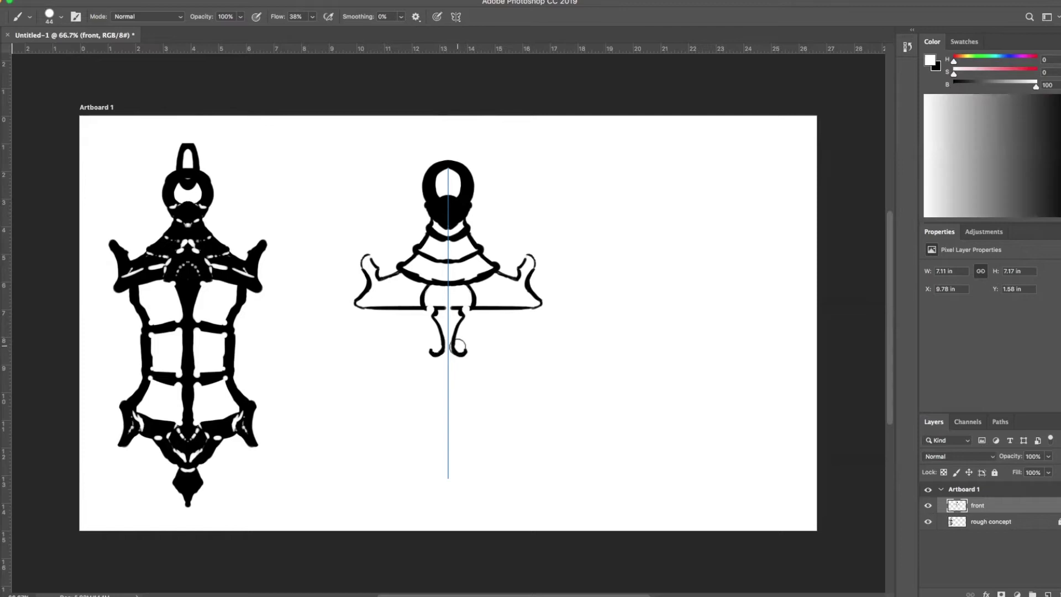
pyautogui.press('x')
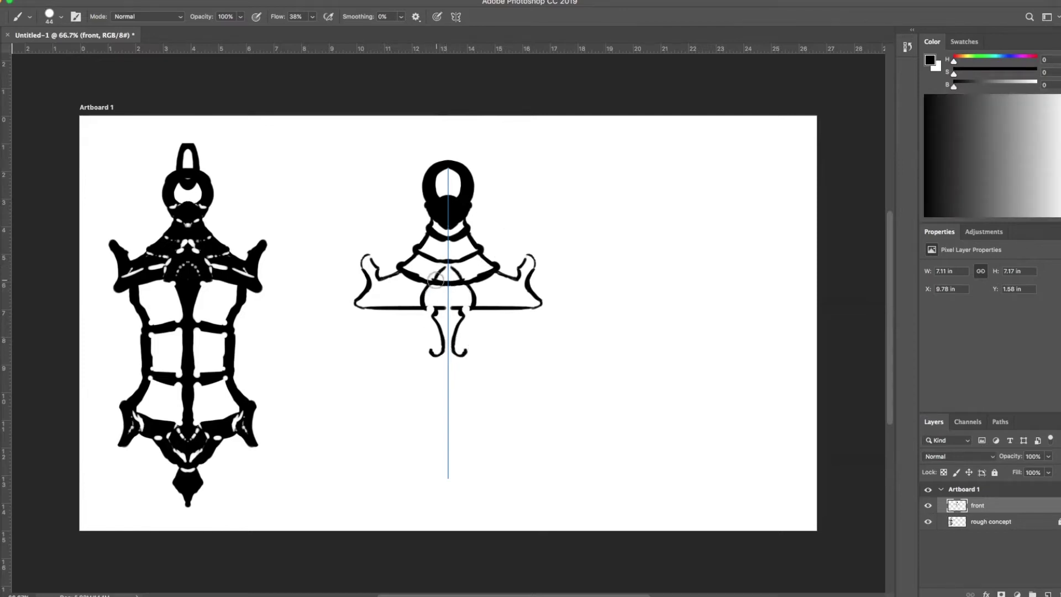
# Step: Add a pointed arch and a smaller inner arch on the central axis, cleaning their lower joints with white
pyautogui.moveTo(443, 270)
pyautogui.mouseDown()
pyautogui.moveTo(449, 263)
pyautogui.moveTo(453, 276)
pyautogui.moveTo(438, 298)
pyautogui.mouseUp()
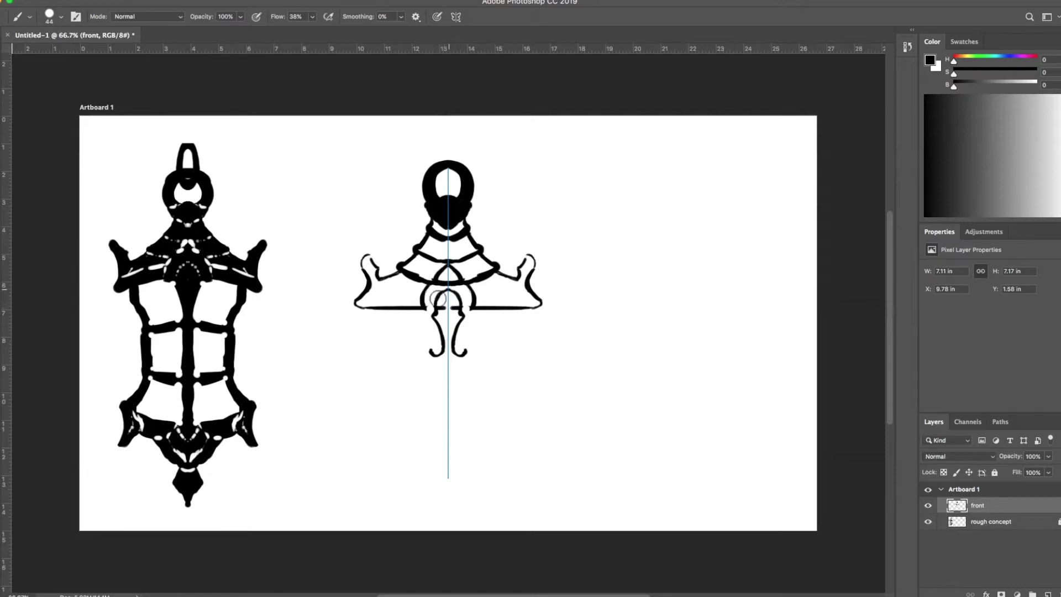
pyautogui.press('x')
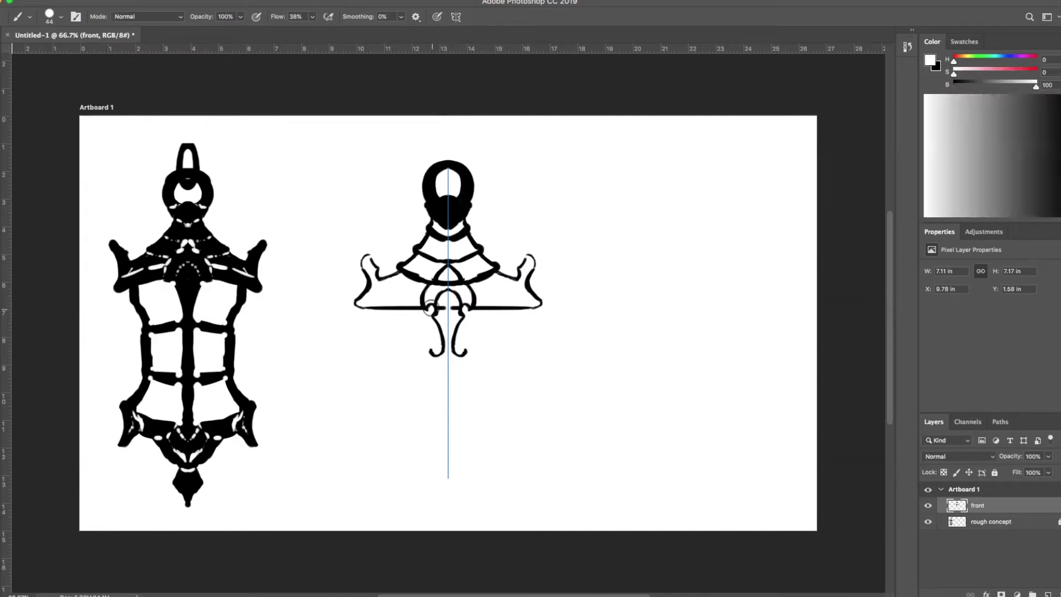
pyautogui.press('x')
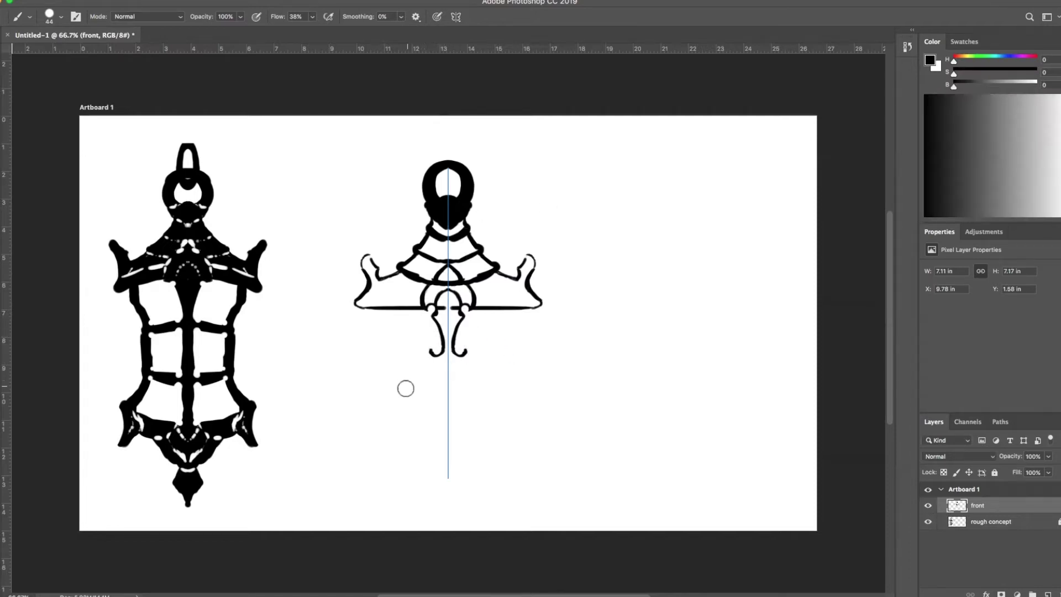
pyautogui.moveTo(374, 308); pyautogui.dragTo(390, 354)
pyautogui.moveTo(518, 333)
pyautogui.mouseDown()
pyautogui.moveTo(505, 367)
pyautogui.moveTo(503, 338)
pyautogui.mouseUp()
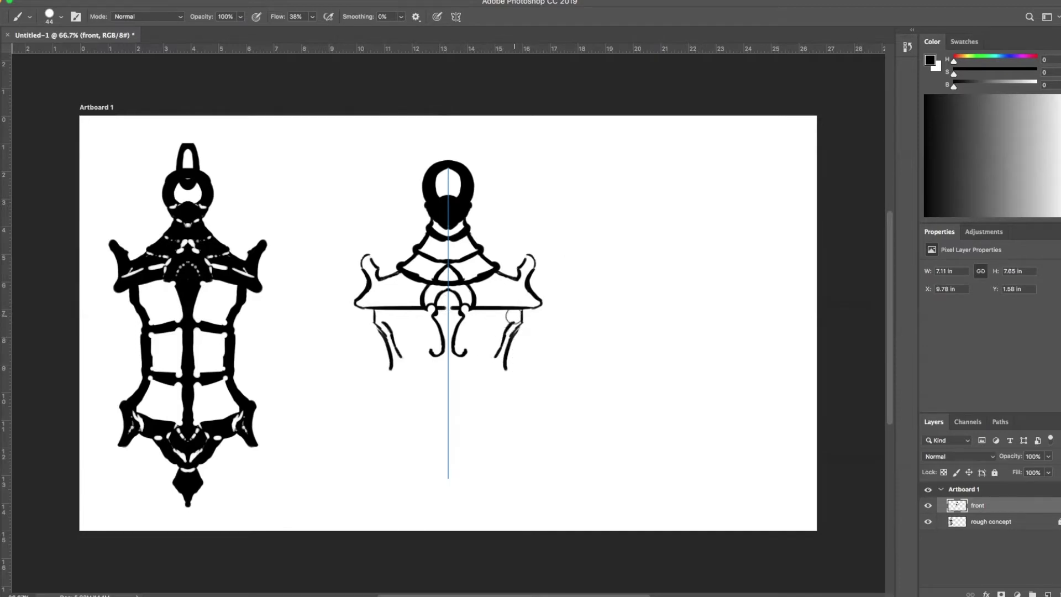
pyautogui.moveTo(511, 307); pyautogui.dragTo(511, 324)
pyautogui.press('x')
pyautogui.moveTo(504, 370); pyautogui.dragTo(515, 322)
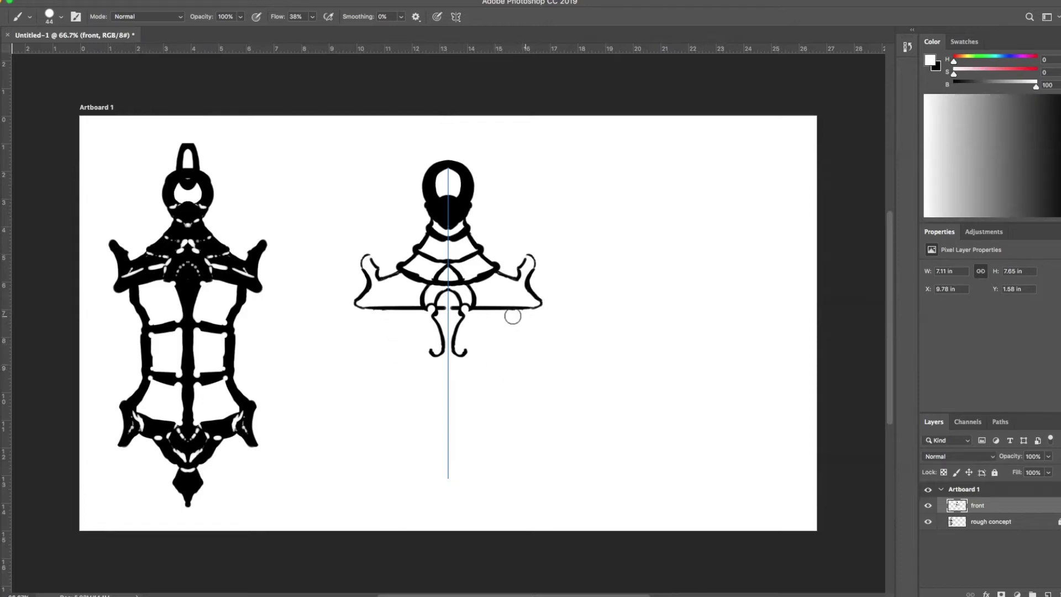
# Step: Outline the lantern's outer sides below the roof in black, dropping vertically and curving inward to small end curls
pyautogui.press('x')
pyautogui.moveTo(522, 312); pyautogui.dragTo(522, 322)
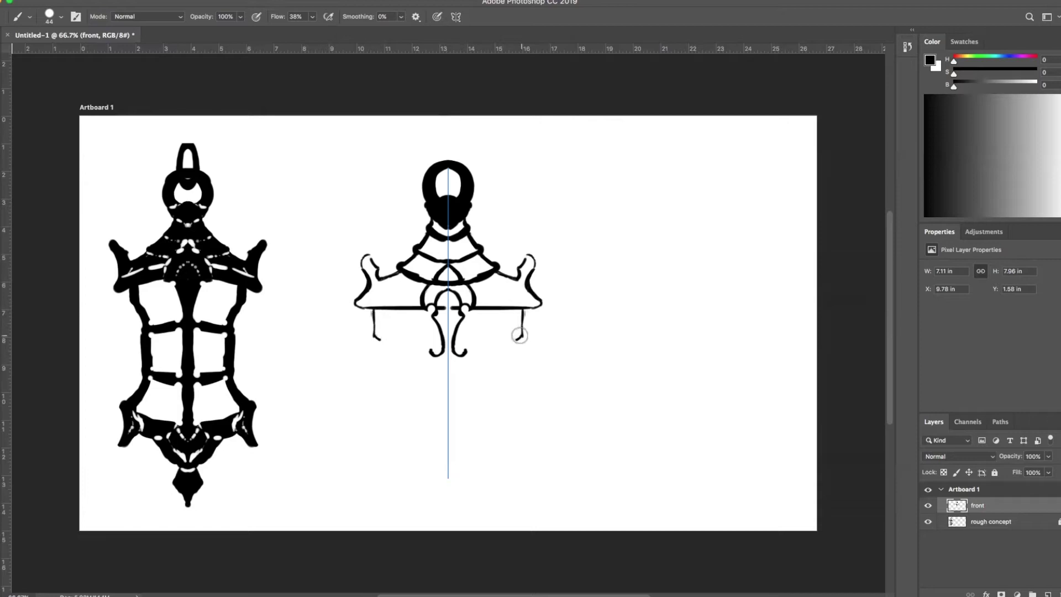
pyautogui.moveTo(519, 335)
pyautogui.mouseDown()
pyautogui.moveTo(501, 360)
pyautogui.moveTo(510, 368)
pyautogui.mouseUp()
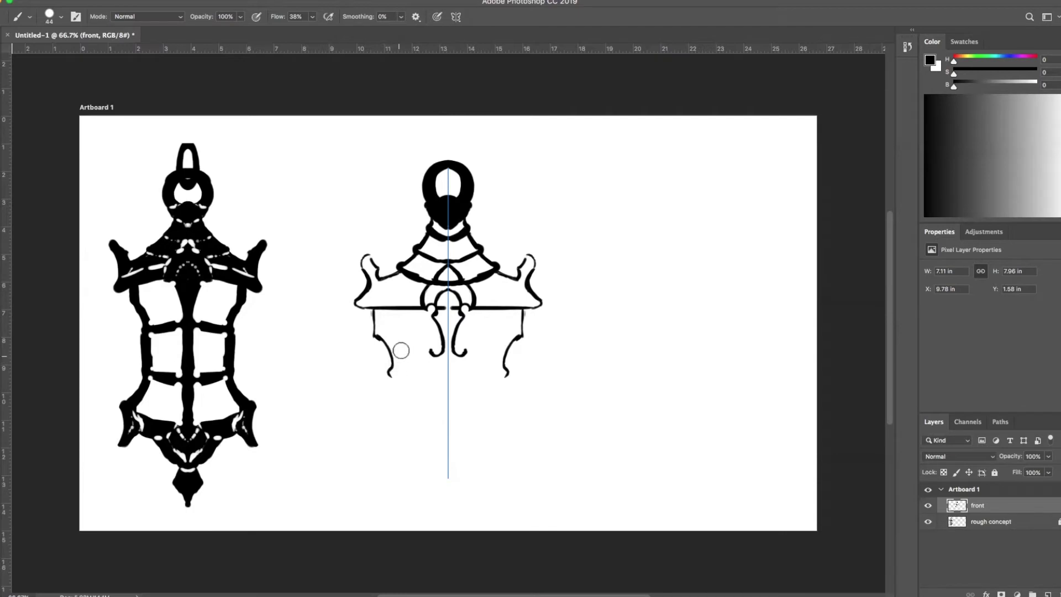
pyautogui.hotkey('ctrl', 'z')
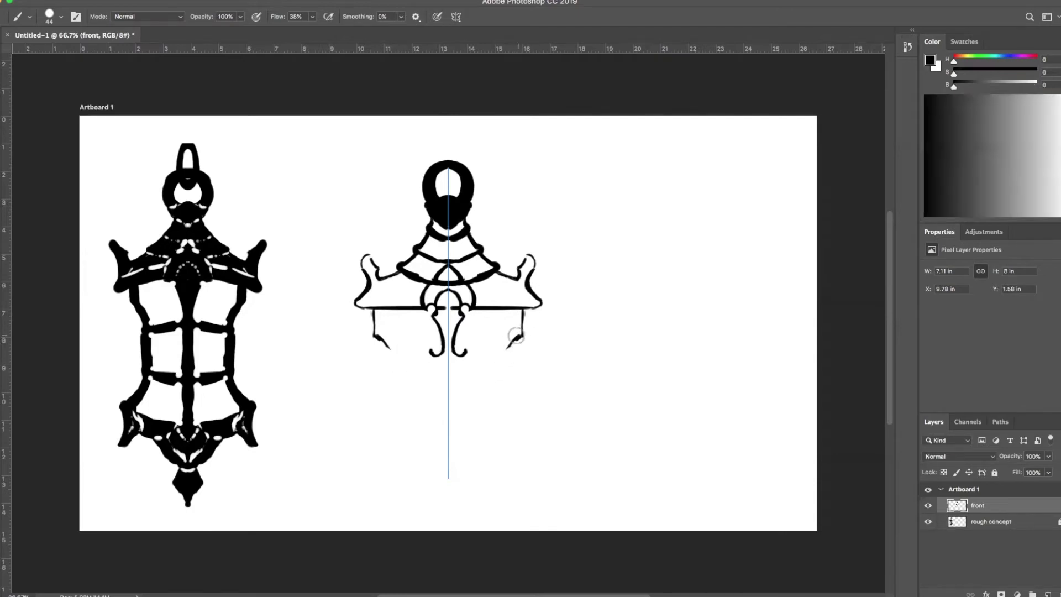
pyautogui.moveTo(519, 334); pyautogui.dragTo(505, 360)
pyautogui.press('x')
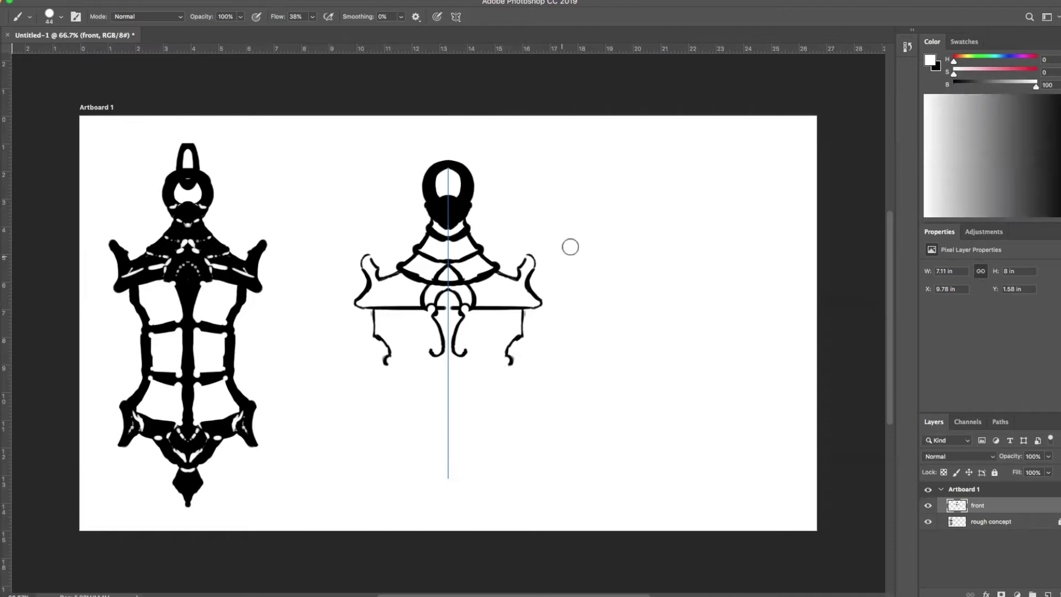
# Step: Connect the central post to the outer side curls with horizontal black lines and thin them with white
pyautogui.press('x')
pyautogui.moveTo(431, 349); pyautogui.dragTo(427, 354)
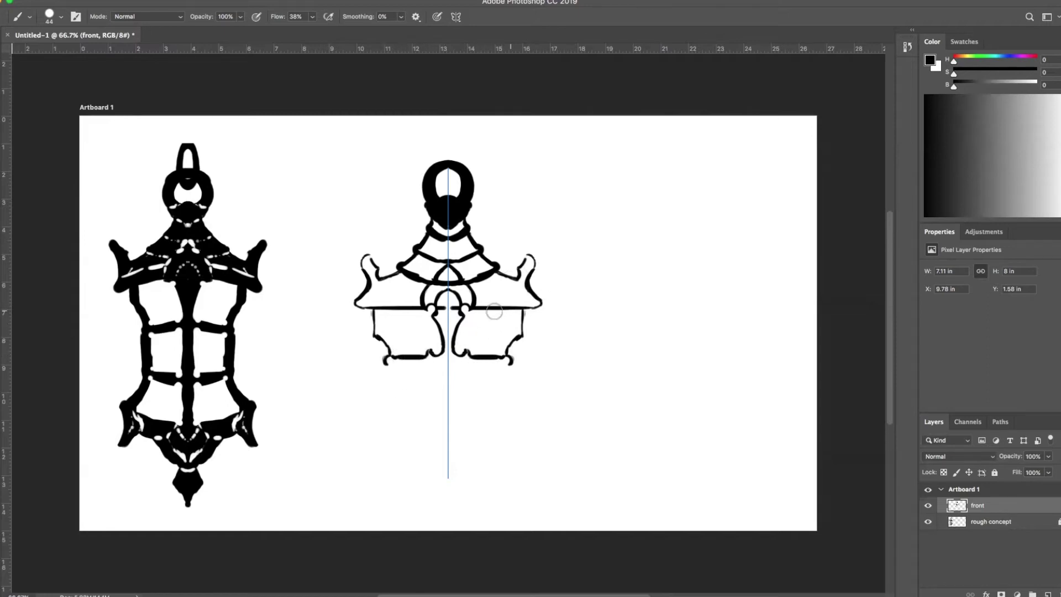
pyautogui.press('x')
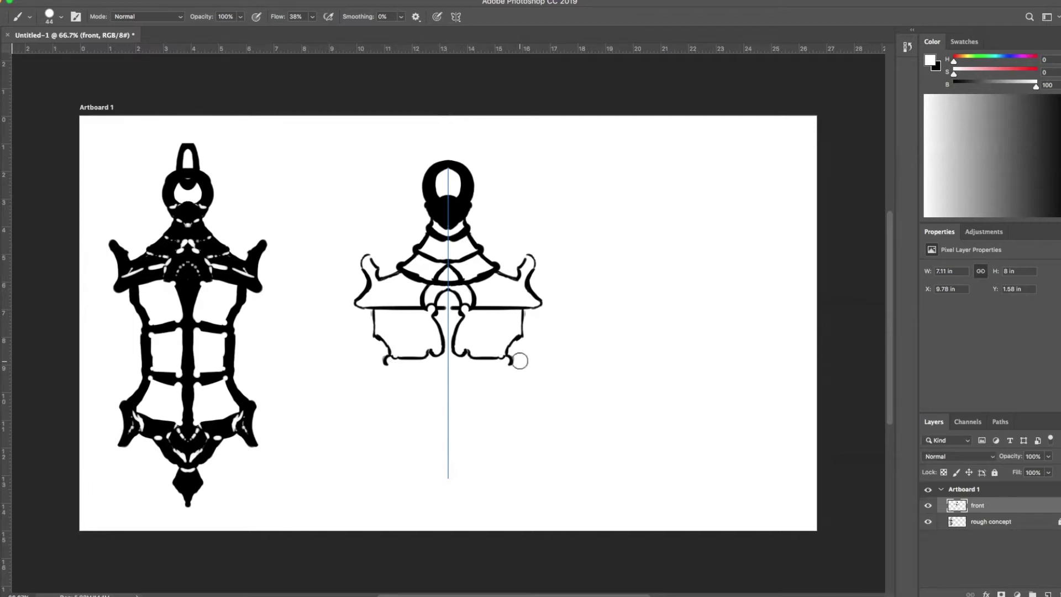
# Step: Copy the strip containing the lower horizontal lines and end curls onto a new layer
pyautogui.press('m')
pyautogui.moveTo(520, 346)
pyautogui.mouseDown()
pyautogui.moveTo(519, 356)
pyautogui.moveTo(382, 362)
pyautogui.moveTo(371, 375)
pyautogui.mouseUp()
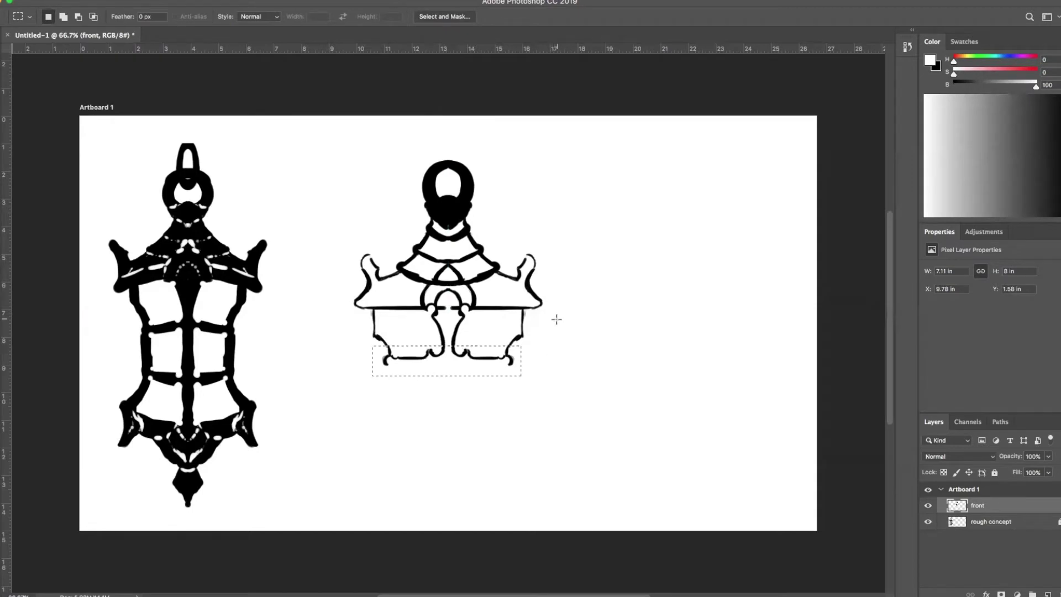
pyautogui.hotkey('ctrl', 'j')
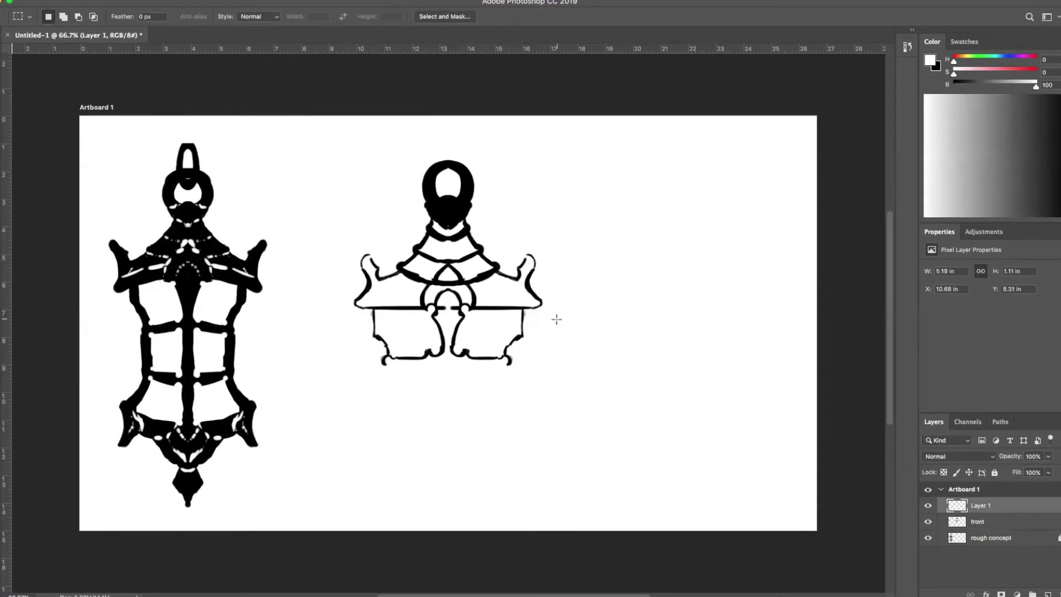
# Step: Flip the copied strip vertically and nudge it just below the original edge to form a mirrored crossbar
pyautogui.hotkey('ctrl', 't')
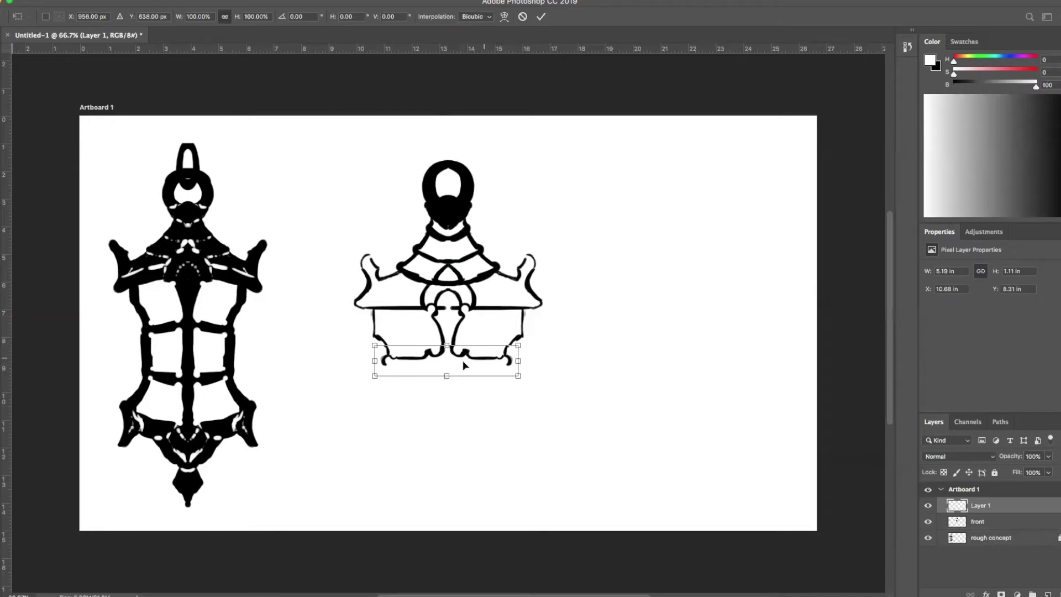
pyautogui.rightClick(487, 365)
pyautogui.click(532, 514)
pyautogui.press('Down')
pyautogui.press('Down')
pyautogui.press('Down')
pyautogui.press('Down')
pyautogui.press('Down')
pyautogui.press('Down')
pyautogui.press('Down')
pyautogui.press('Down')
pyautogui.press('Down')
pyautogui.press('Down')
pyautogui.press('Down')
pyautogui.press('Down')
pyautogui.press('Down')
pyautogui.press('Down')
pyautogui.press('Down')
pyautogui.press('Down')
pyautogui.press('Down')
pyautogui.press('Down')
pyautogui.press('Down')
pyautogui.press('Down')
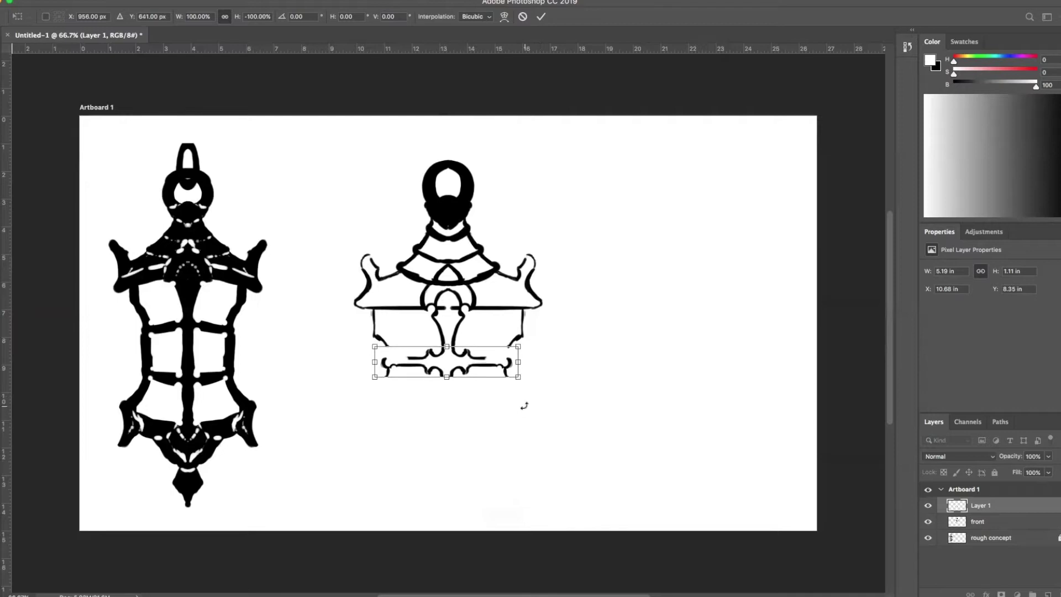
pyautogui.press('Up')
pyautogui.press('Up')
pyautogui.press('Up')
pyautogui.press('Up')
pyautogui.press('Up')
pyautogui.press('Up')
pyautogui.press('Up')
pyautogui.press('Up')
pyautogui.press('Up')
pyautogui.press('Up')
pyautogui.press('Up')
pyautogui.press('Up')
pyautogui.press('Up')
pyautogui.press('Up')
pyautogui.press('Up')
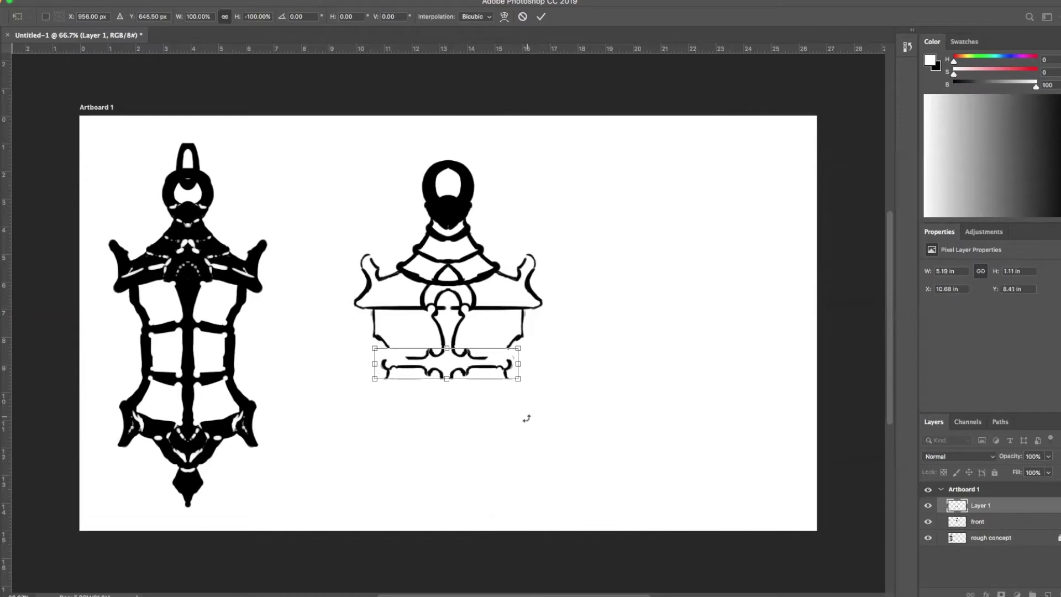
pyautogui.press('Return')
# Step: Clean up the joints around the mirrored crossbar with white, and merge the copied strip with the front layer
pyautogui.moveTo(398, 350); pyautogui.dragTo(393, 362)
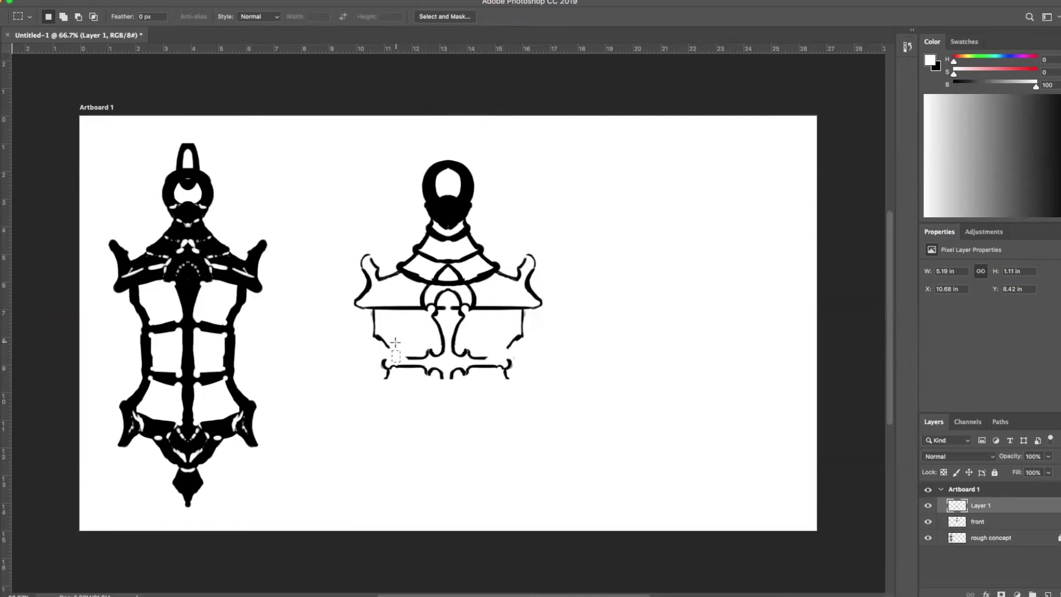
pyautogui.moveTo(400, 344); pyautogui.dragTo(396, 353)
pyautogui.press('b')
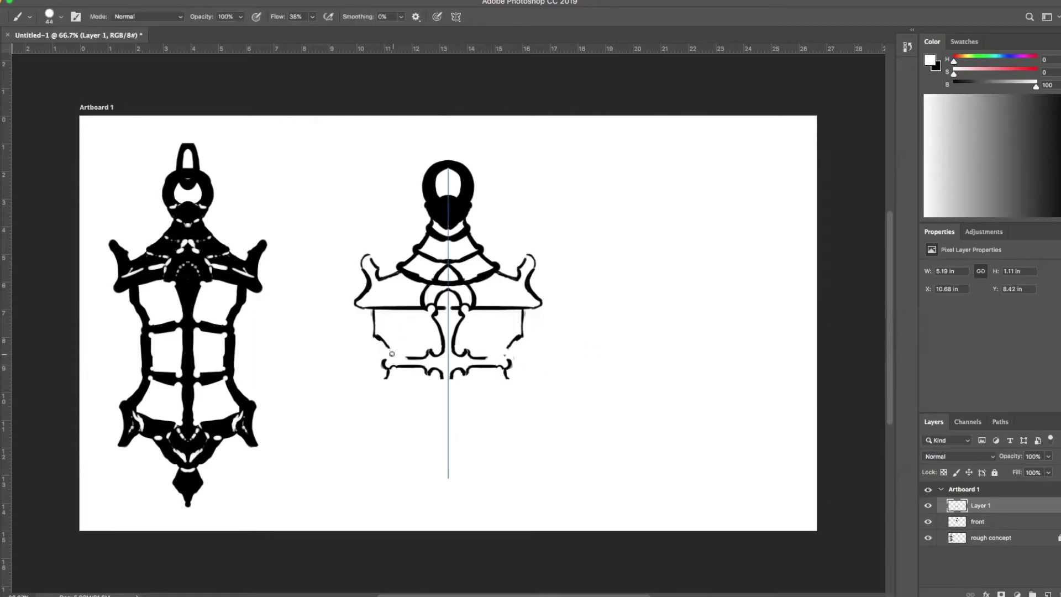
pyautogui.moveTo(394, 358); pyautogui.dragTo(394, 345)
pyautogui.keyDown('shift'); pyautogui.click(986, 522); pyautogui.keyUp('shift')
pyautogui.press('super+e')
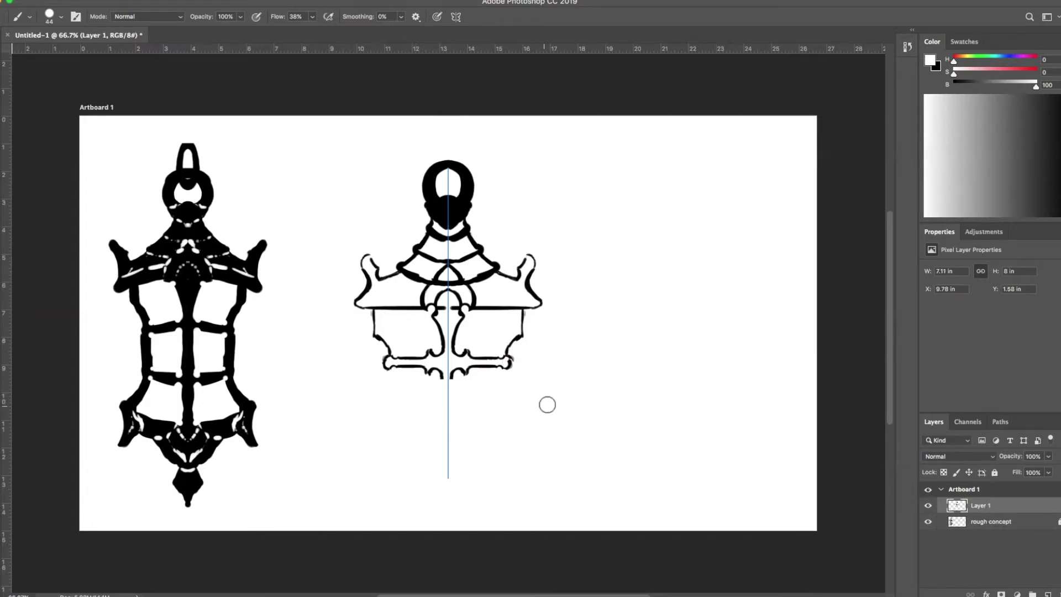
# Step: Paint short, thick black vertical posts below the outer ends of the crossbar, undoing the first thin stroke
pyautogui.press('x')
pyautogui.moveTo(504, 369)
pyautogui.mouseDown()
pyautogui.moveTo(501, 407)
pyautogui.moveTo(503, 394)
pyautogui.mouseUp()
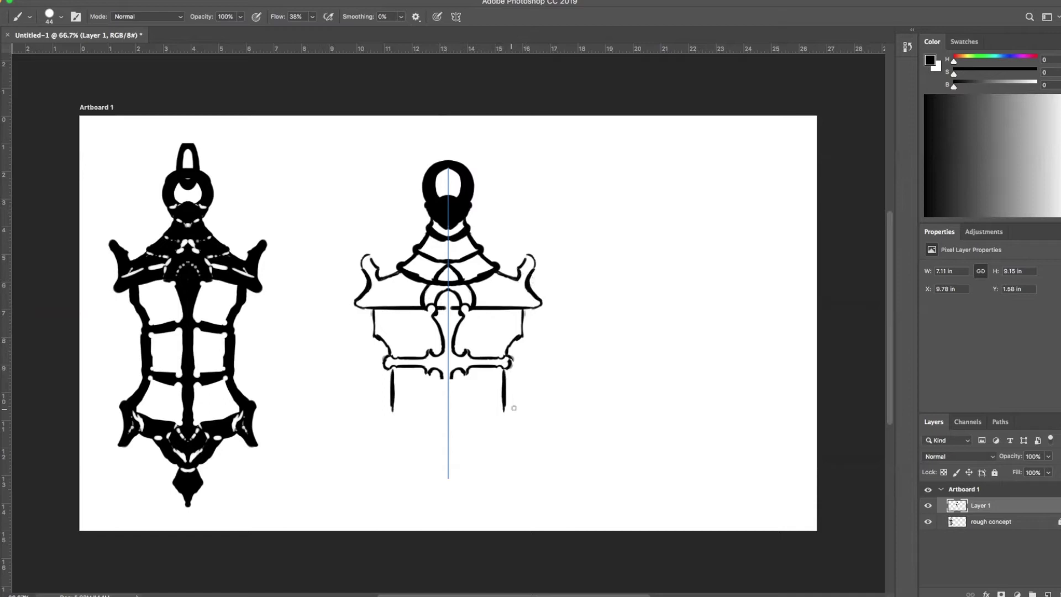
pyautogui.hotkey('ctrl', 'z')
pyautogui.moveTo(499, 402); pyautogui.dragTo(499, 367)
pyautogui.moveTo(505, 369); pyautogui.dragTo(500, 402)
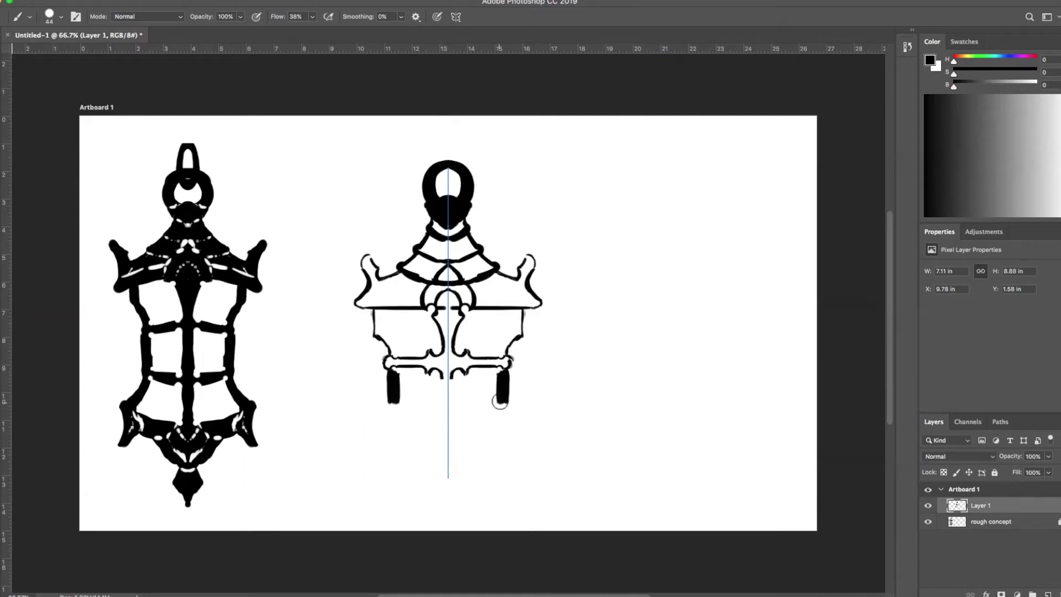
# Step: Hollow out the outer posts with white, reinforce their outer edges in black and trim the lower ends
pyautogui.press('x')
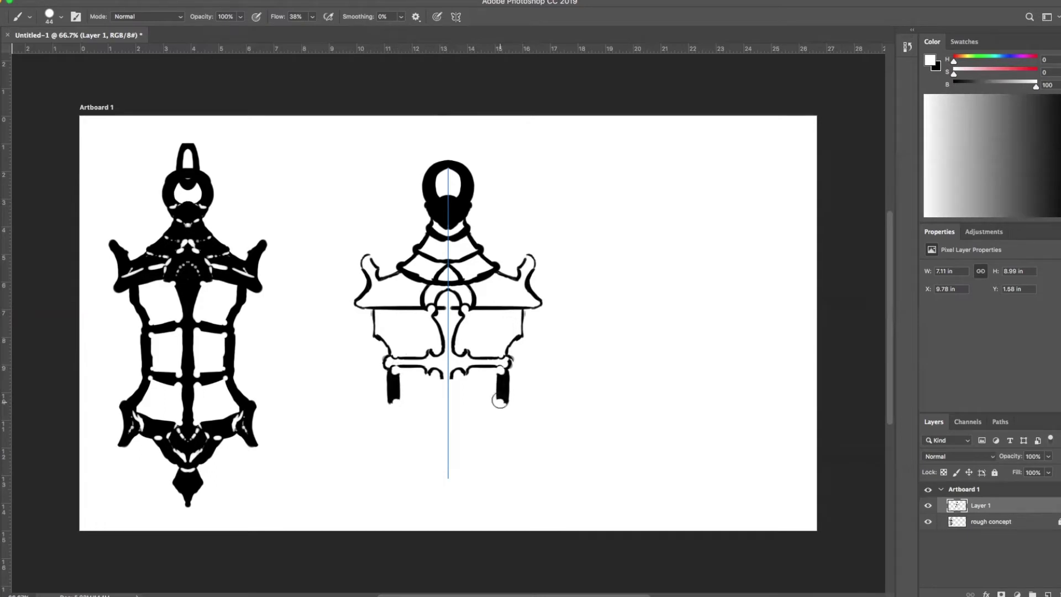
pyautogui.moveTo(502, 381)
pyautogui.mouseDown()
pyautogui.moveTo(503, 397)
pyautogui.moveTo(502, 386)
pyautogui.mouseUp()
pyautogui.press('x')
pyautogui.moveTo(507, 370); pyautogui.dragTo(505, 396)
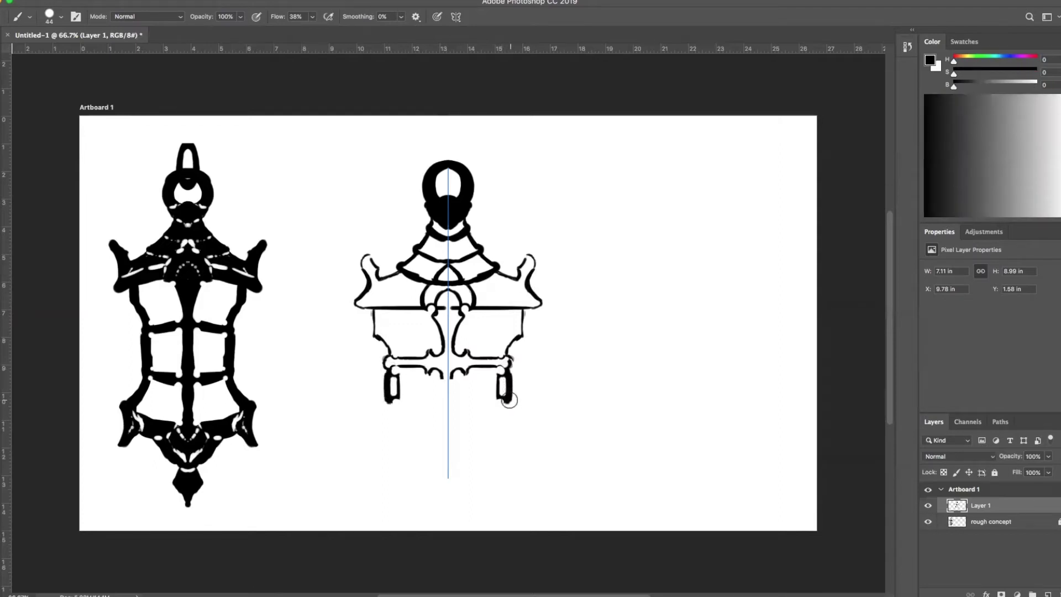
pyautogui.press('x')
pyautogui.click(508, 403)
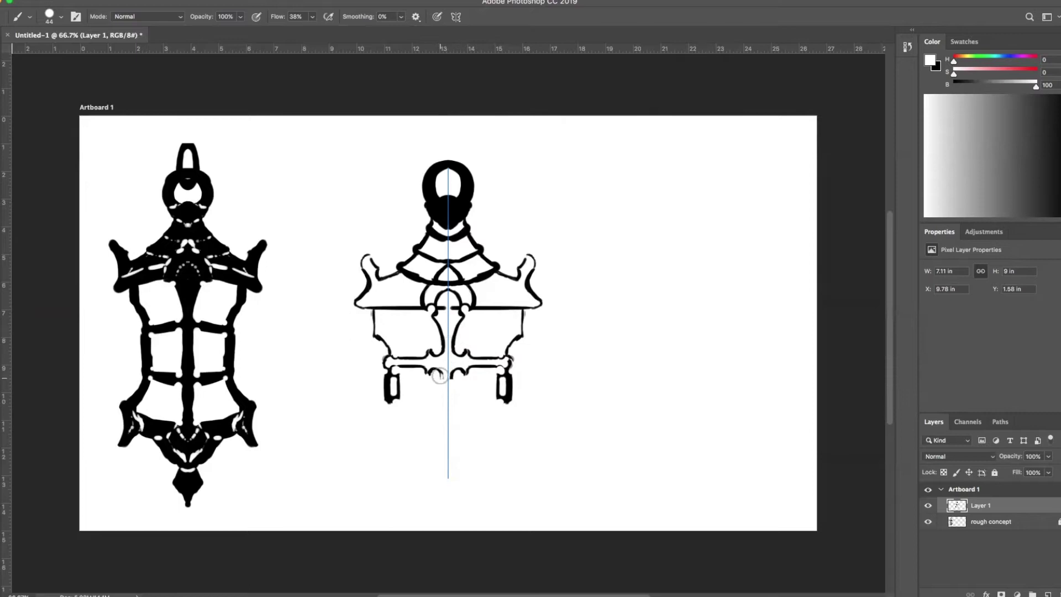
# Step: Extend the central post below the crossbar with symmetrical wavy black lines
pyautogui.press('x')
pyautogui.moveTo(441, 376); pyautogui.dragTo(441, 399)
pyautogui.press('x')
pyautogui.press('x')
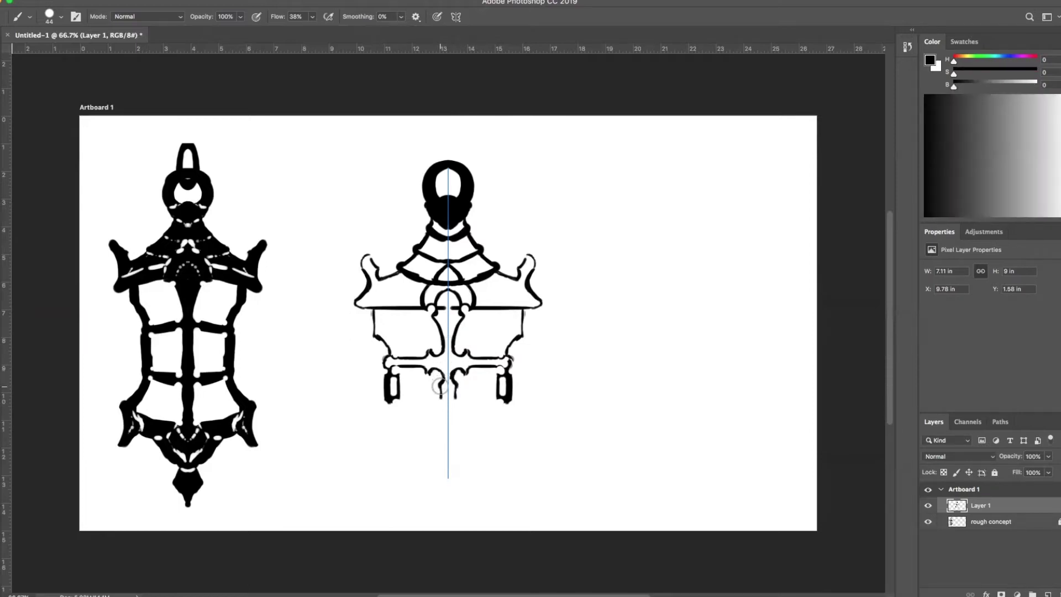
pyautogui.moveTo(441, 395); pyautogui.dragTo(440, 413)
# Step: Thin the roof lines and hollow out the arch and ring mount with white, adding black dividing lines beside the corner horns
pyautogui.press('x')
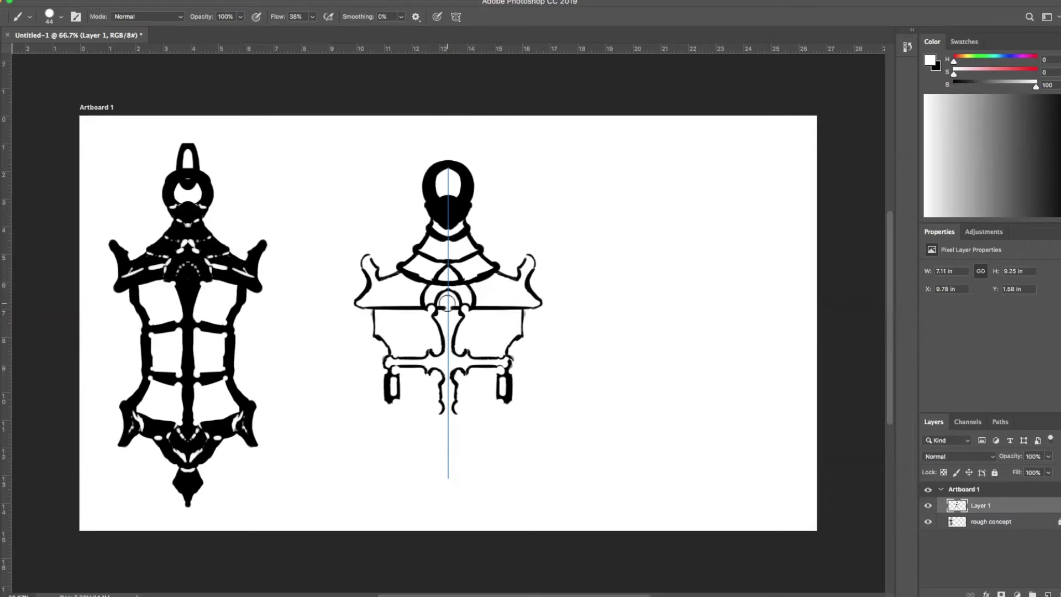
pyautogui.moveTo(443, 282)
pyautogui.mouseDown()
pyautogui.moveTo(436, 287)
pyautogui.moveTo(489, 268)
pyautogui.moveTo(453, 258)
pyautogui.moveTo(474, 250)
pyautogui.moveTo(434, 229)
pyautogui.moveTo(470, 229)
pyautogui.moveTo(456, 237)
pyautogui.mouseUp()
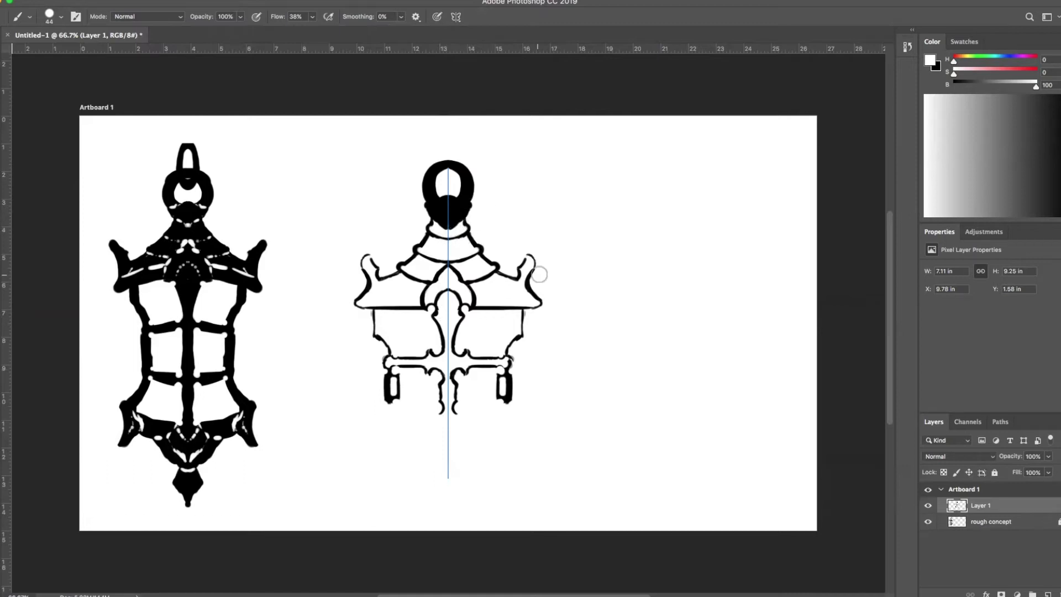
pyautogui.moveTo(527, 274); pyautogui.dragTo(532, 294)
pyautogui.moveTo(446, 202)
pyautogui.mouseDown()
pyautogui.moveTo(437, 216)
pyautogui.moveTo(446, 224)
pyautogui.moveTo(439, 209)
pyautogui.moveTo(448, 205)
pyautogui.mouseUp()
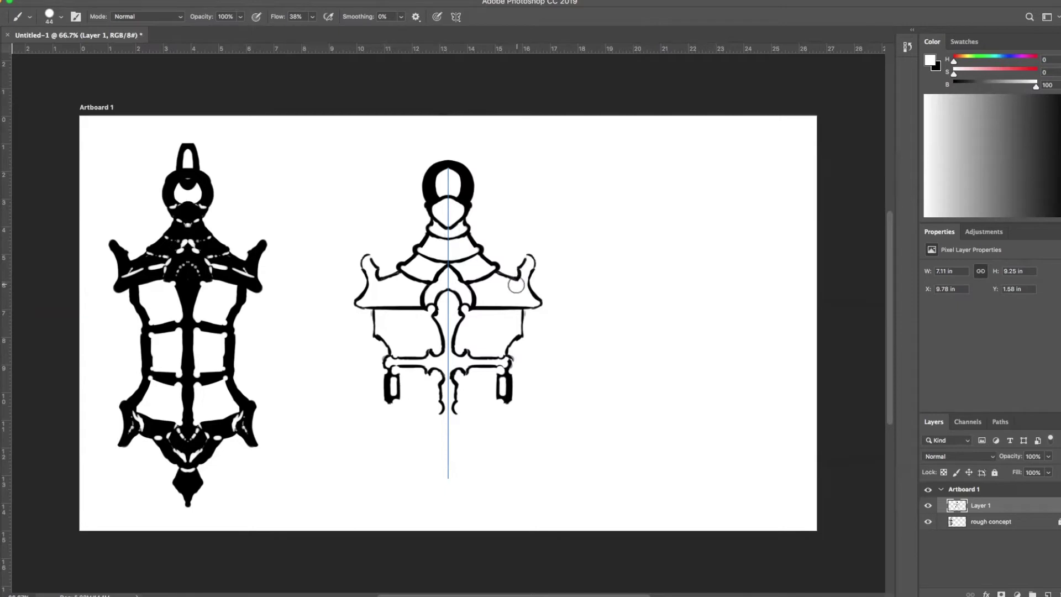
pyautogui.press('x')
pyautogui.moveTo(517, 284); pyautogui.dragTo(517, 302)
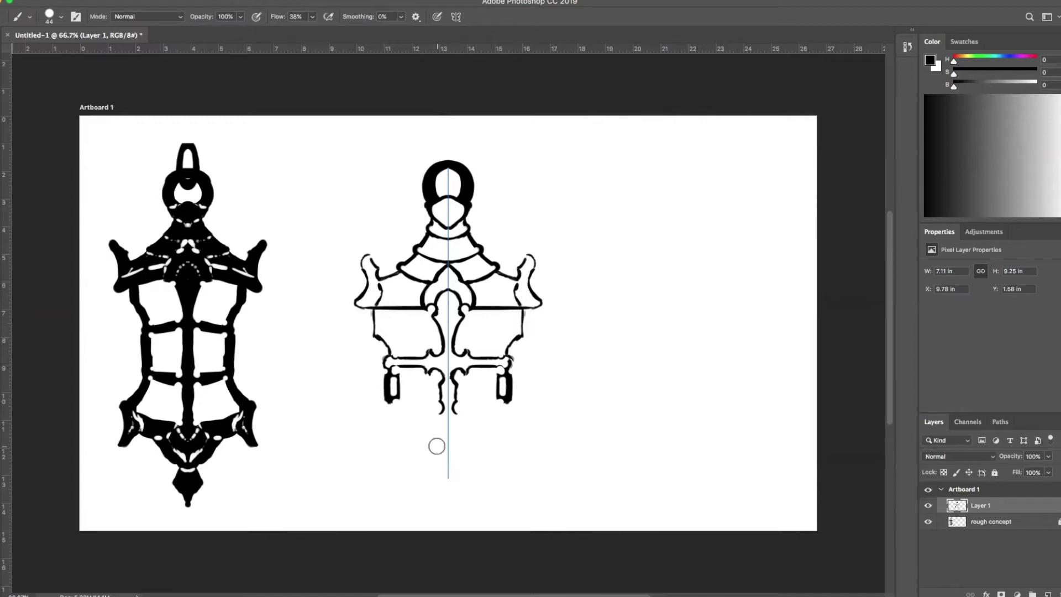
# Step: Select the entire front-view drawing, make it narrower and move it up to the top of the artboard
pyautogui.press('v')
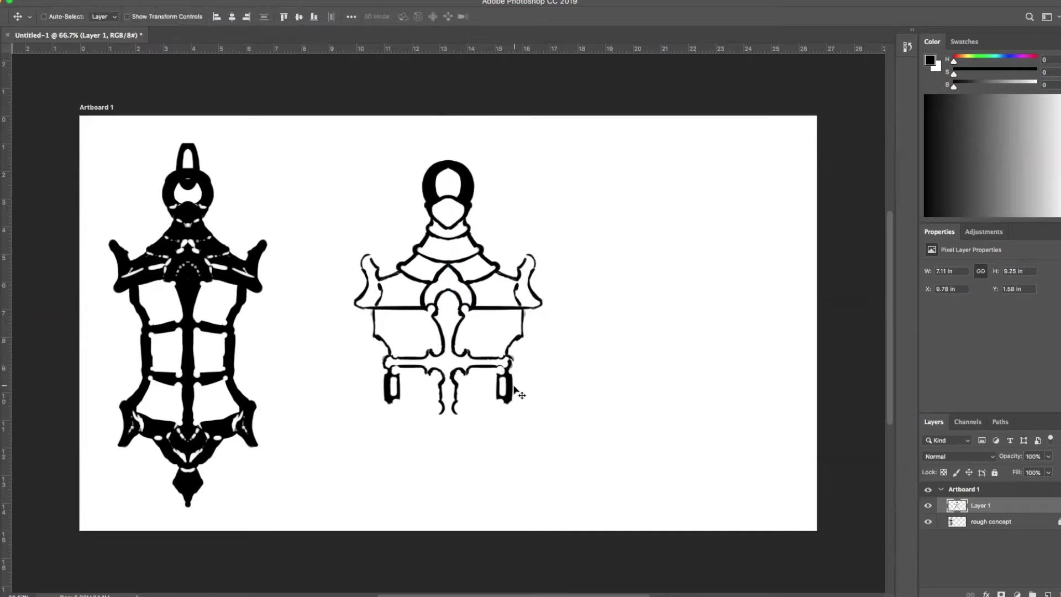
pyautogui.press('m')
pyautogui.moveTo(324, 131); pyautogui.dragTo(559, 473)
pyautogui.hotkey('ctrl', 't')
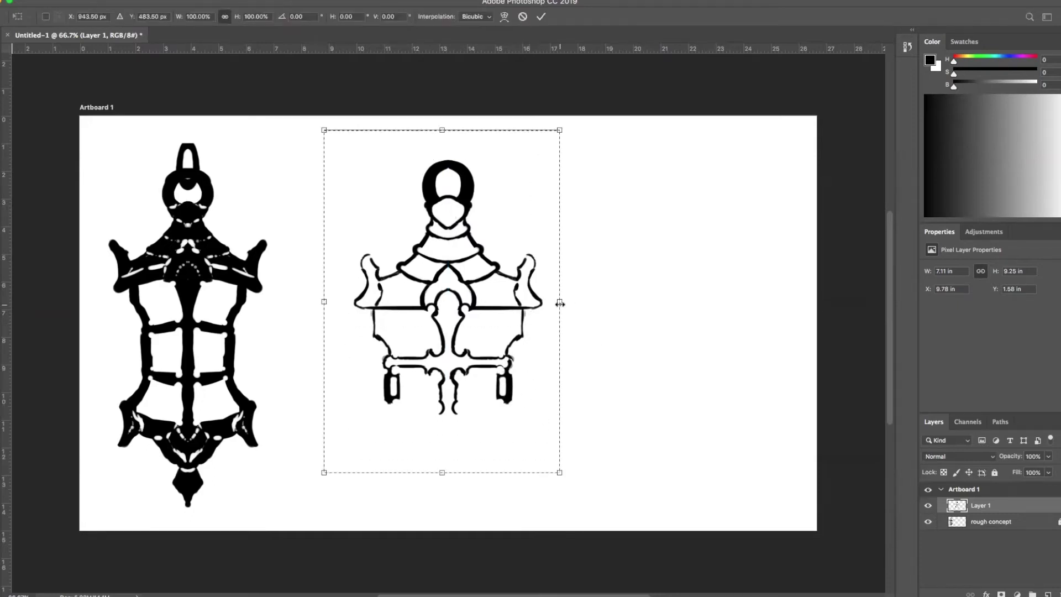
pyautogui.moveTo(560, 301); pyautogui.dragTo(487, 270)
pyautogui.press('Return')
pyautogui.press('v')
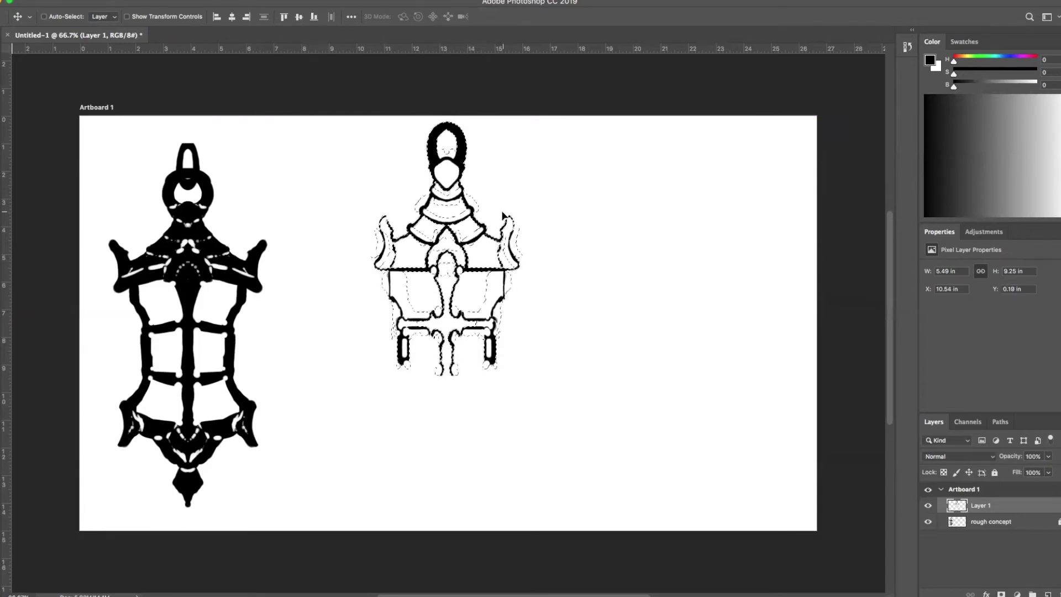
# Step: Duplicate the selected front-view drawing onto a new layer and flip the copy vertically
pyautogui.press('super+j')
pyautogui.press('super+t')
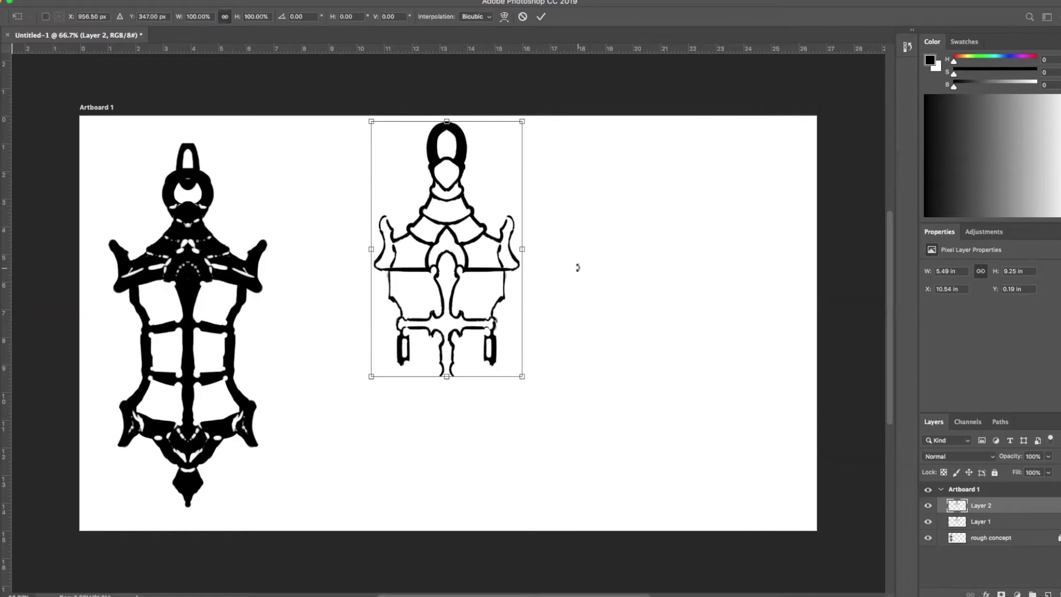
pyautogui.rightClick(483, 284)
pyautogui.click(513, 438)
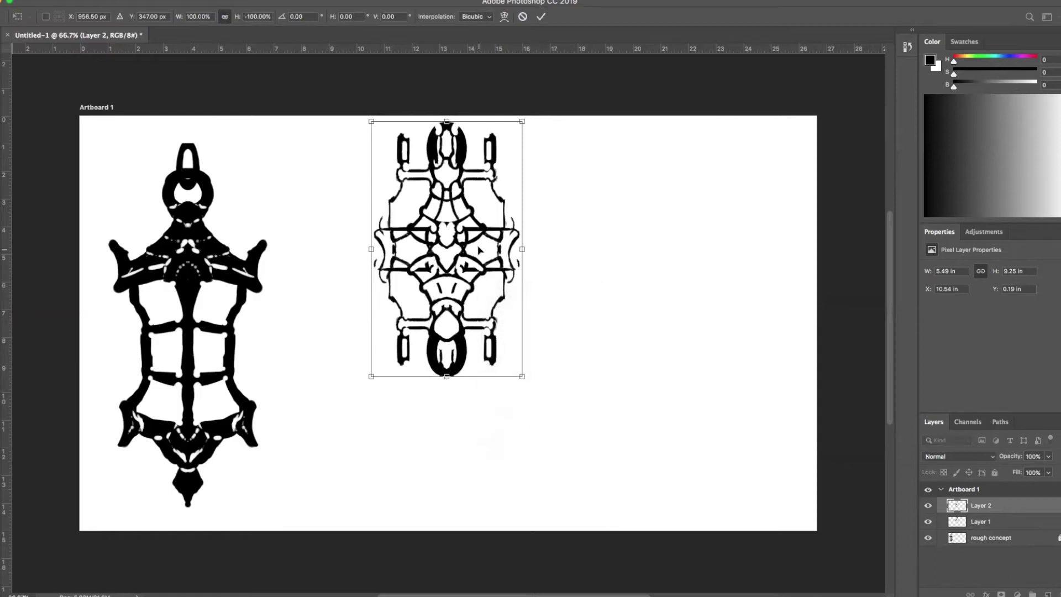
# Step: Move the flipped copy below the original and nudge it vertically until the middle posts and crossbars join as a mirrored lower half
pyautogui.moveTo(478, 262); pyautogui.dragTo(483, 464)
pyautogui.press('Up')
pyautogui.press('Up')
pyautogui.press('Up')
pyautogui.press('Up')
pyautogui.press('Up')
pyautogui.press('Up')
pyautogui.press('Up')
pyautogui.press('Up')
pyautogui.press('Up')
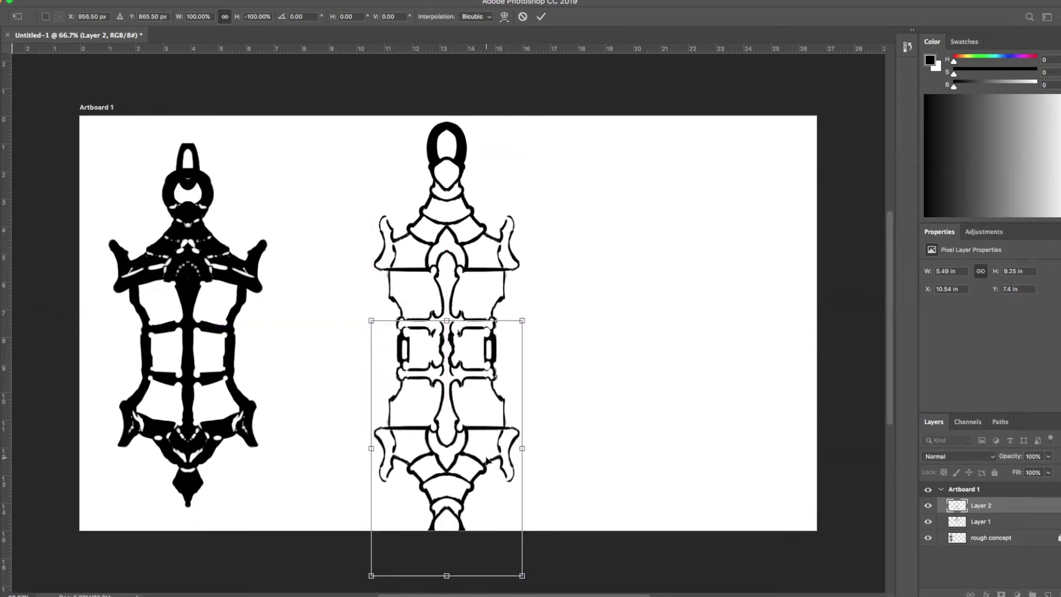
pyautogui.press('Down')
pyautogui.press('Down')
pyautogui.press('Down')
pyautogui.press('Down')
pyautogui.press('Down')
pyautogui.press('Down')
pyautogui.press('Down')
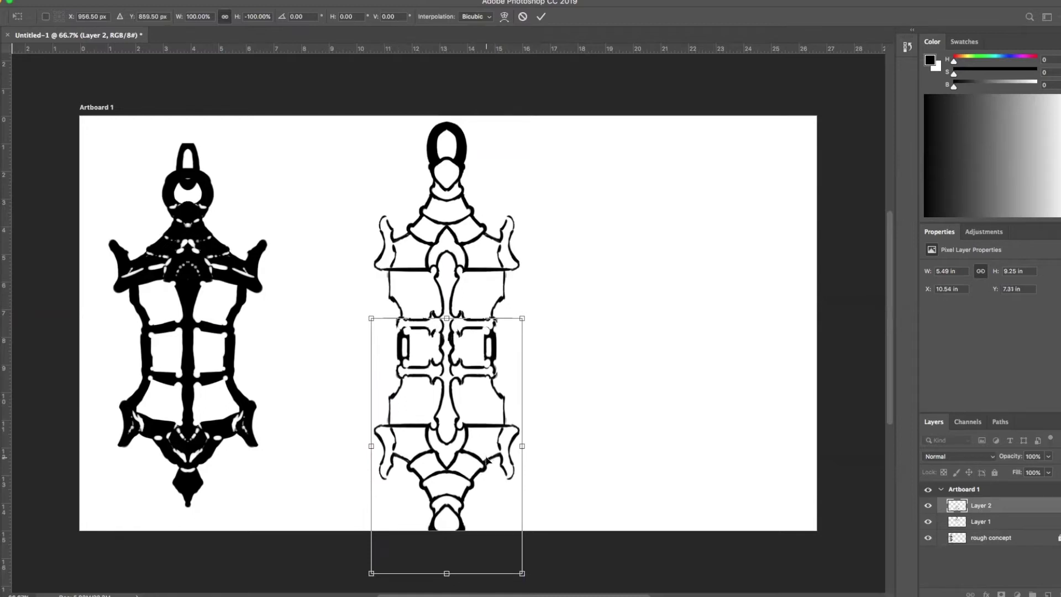
pyautogui.press('Up')
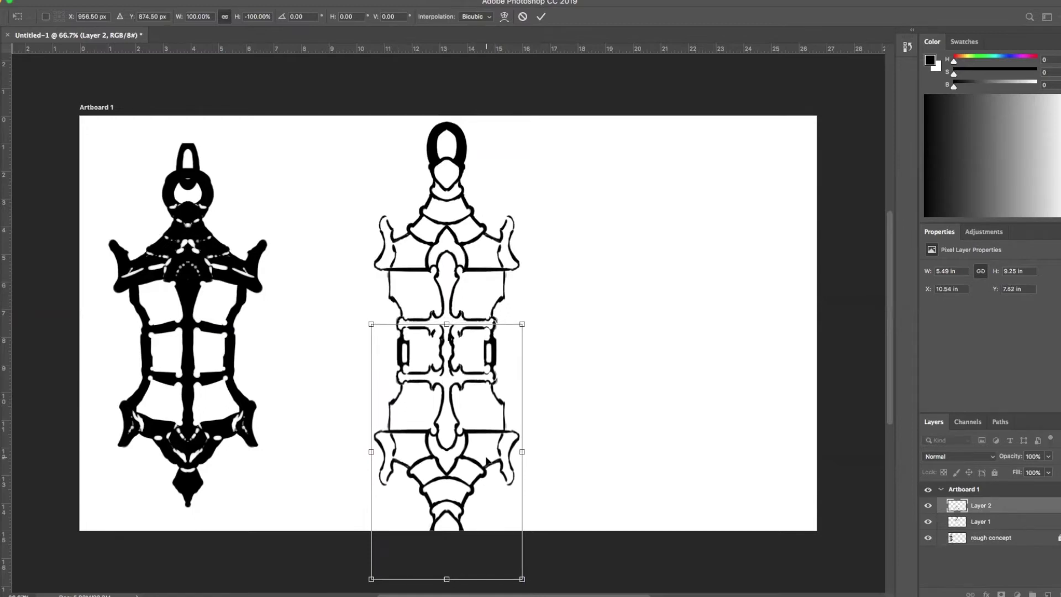
pyautogui.press('Return')
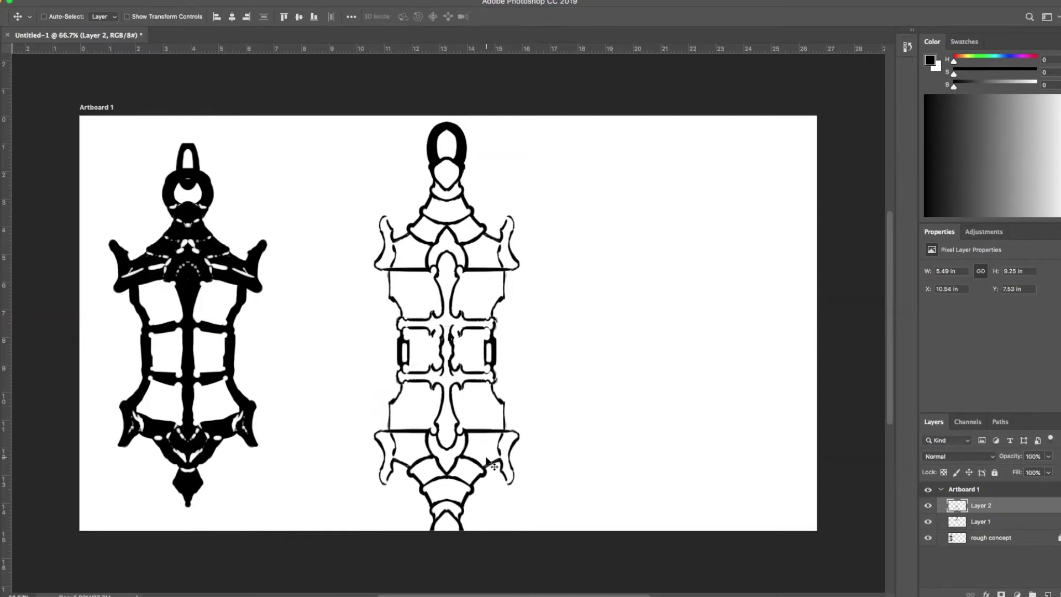
# Step: Thin the inner edges of the short middle side posts on both Layer 2 and Layer 1
pyautogui.press('b')
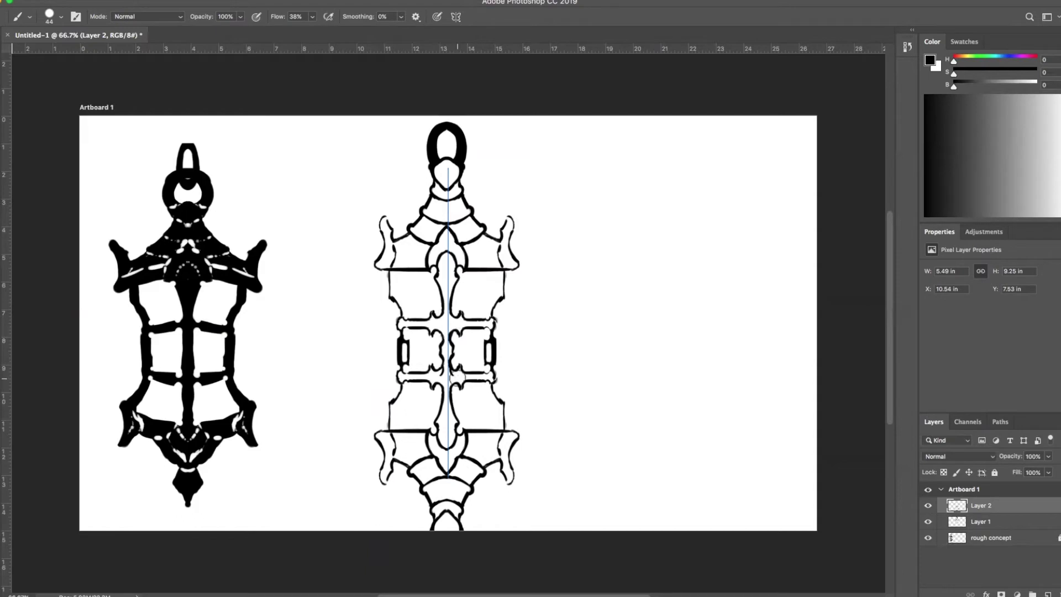
pyautogui.click(987, 522)
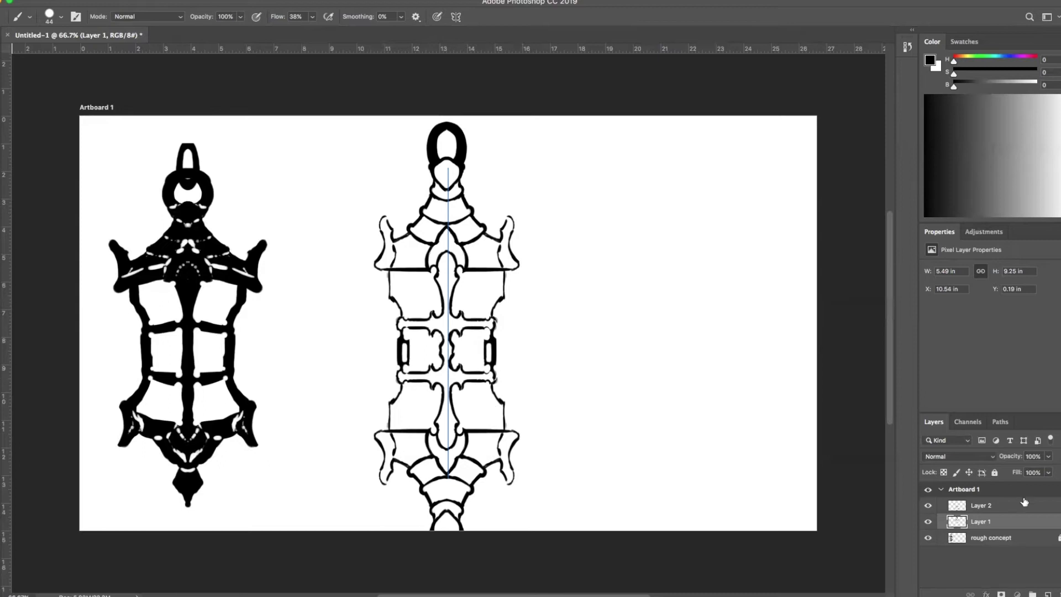
pyautogui.click(957, 512)
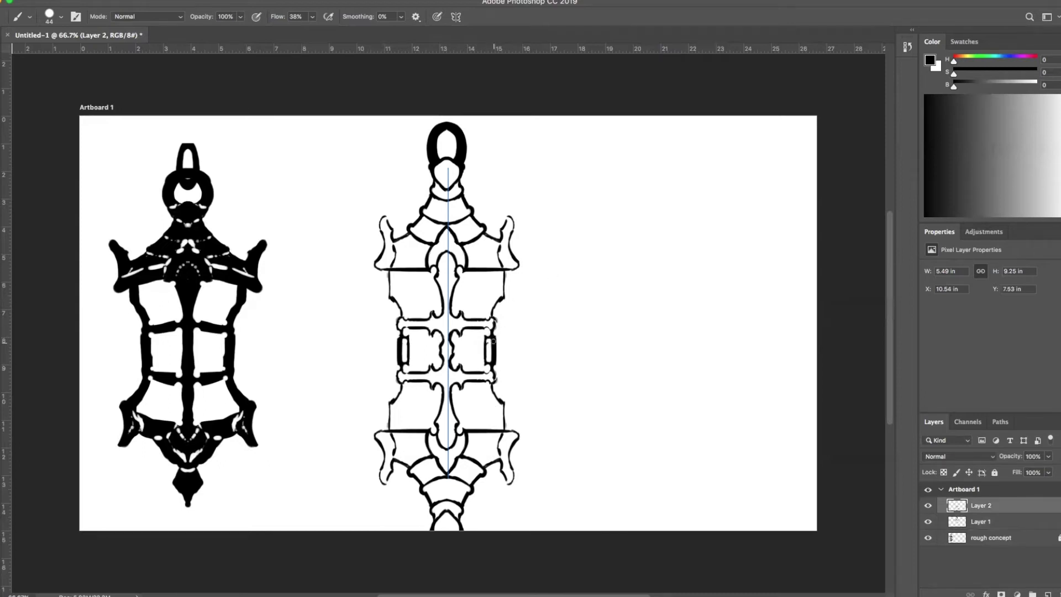
pyautogui.click(957, 520)
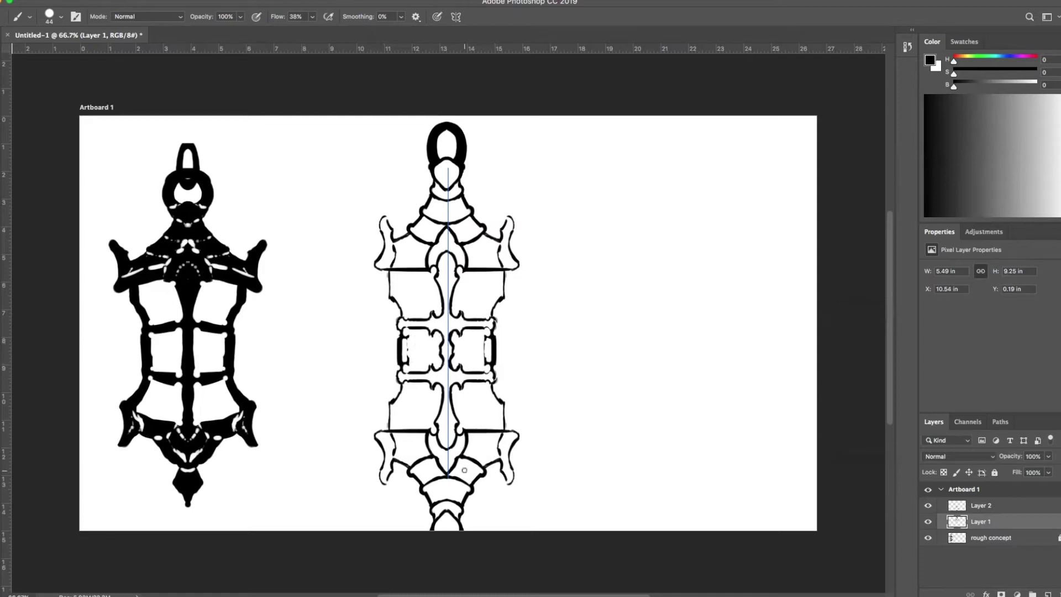
# Step: Select the lantern's base section on Layer 2 and squash it vertically to about 63% height, keeping its upper edge in place
pyautogui.click(984, 506)
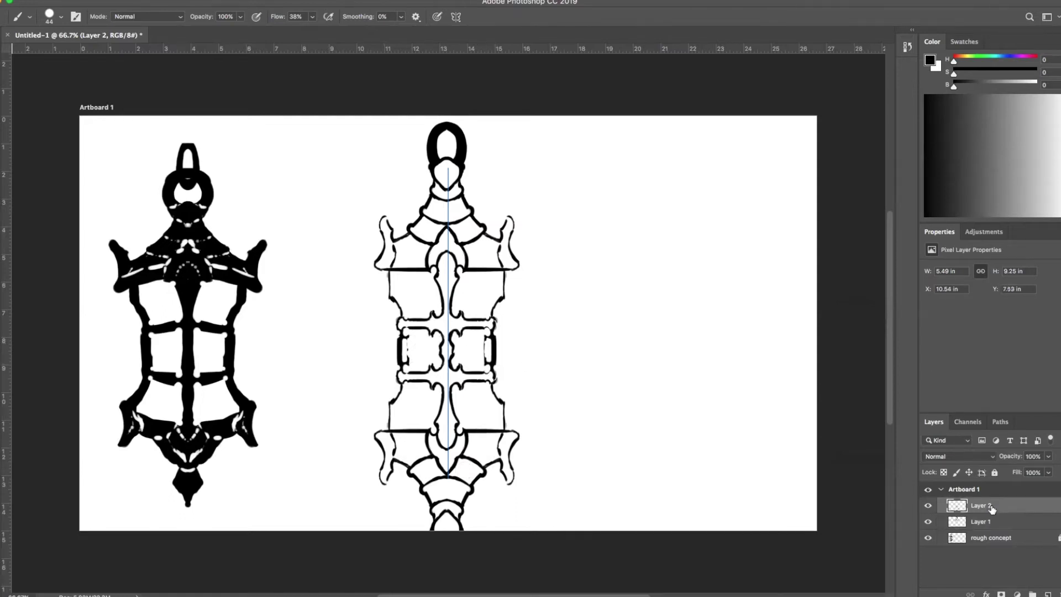
pyautogui.press('m')
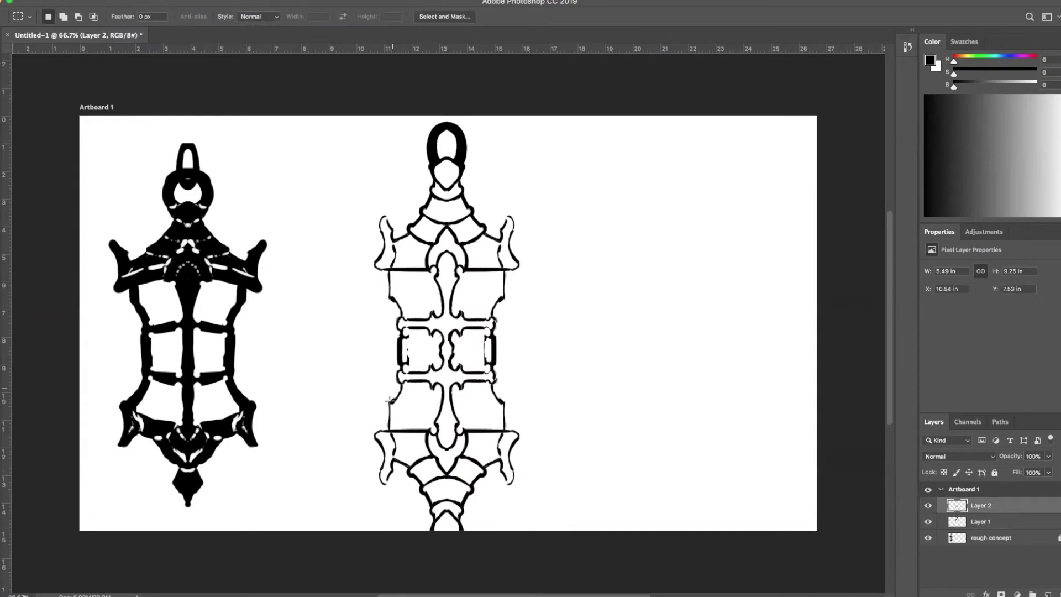
pyautogui.moveTo(369, 420); pyautogui.dragTo(525, 548)
pyautogui.hotkey('ctrl', 't')
pyautogui.moveTo(447, 530); pyautogui.dragTo(447, 490)
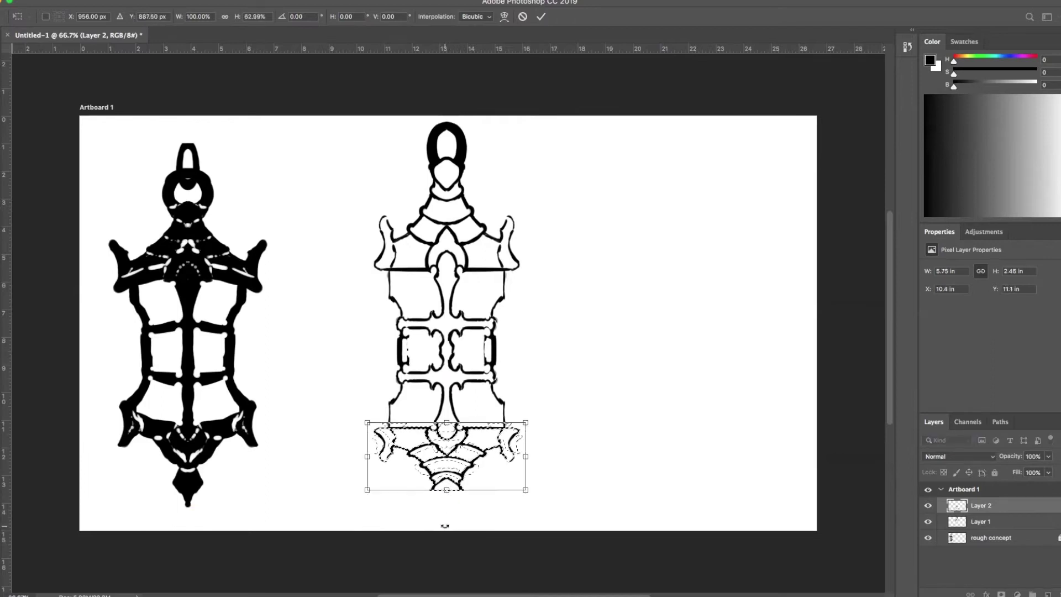
pyautogui.press('Return')
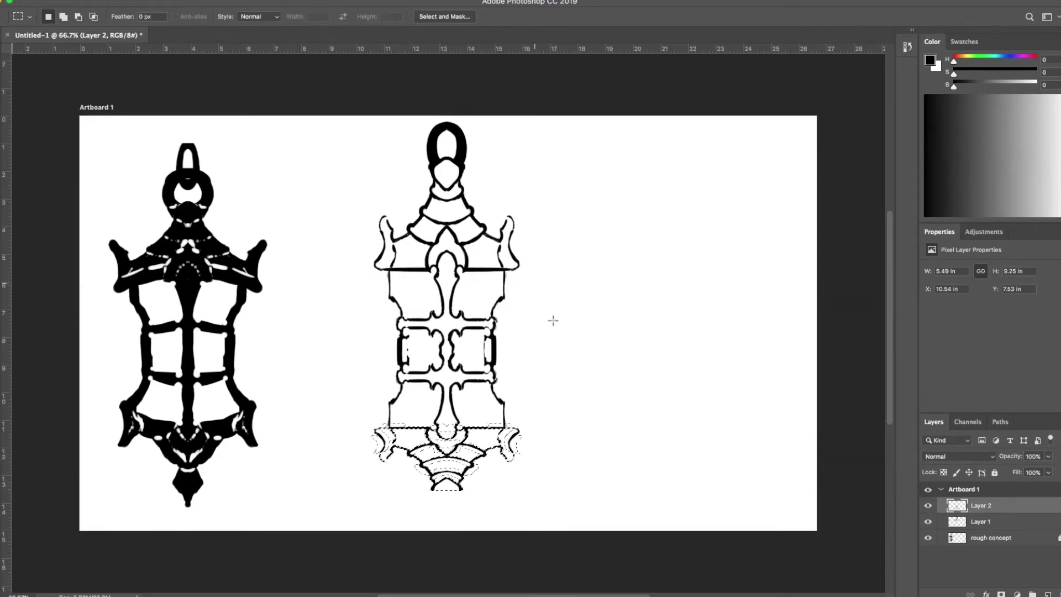
# Step: Merge Layer 1 and Layer 2 into one layer and clear the selection
pyautogui.keyDown('shift'); pyautogui.click(983, 522); pyautogui.keyUp('shift')
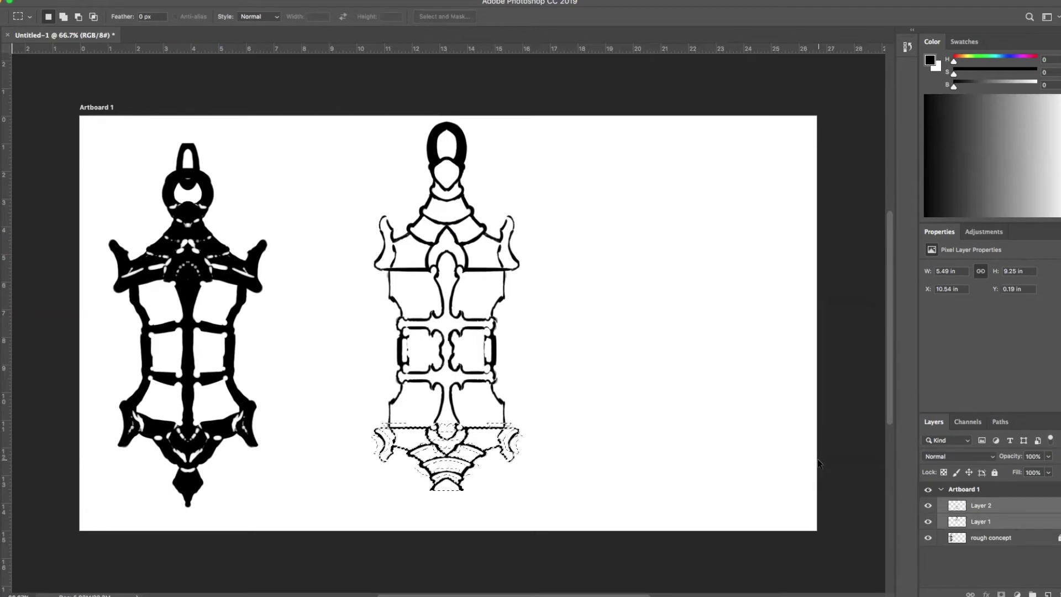
pyautogui.press('super+e')
pyautogui.press('super+d')
# Step: Select the roof and base sections together and widen them slightly and symmetrically so they overhang the lantern body more
pyautogui.moveTo(360, 208); pyautogui.dragTo(528, 241)
pyautogui.press('shift')
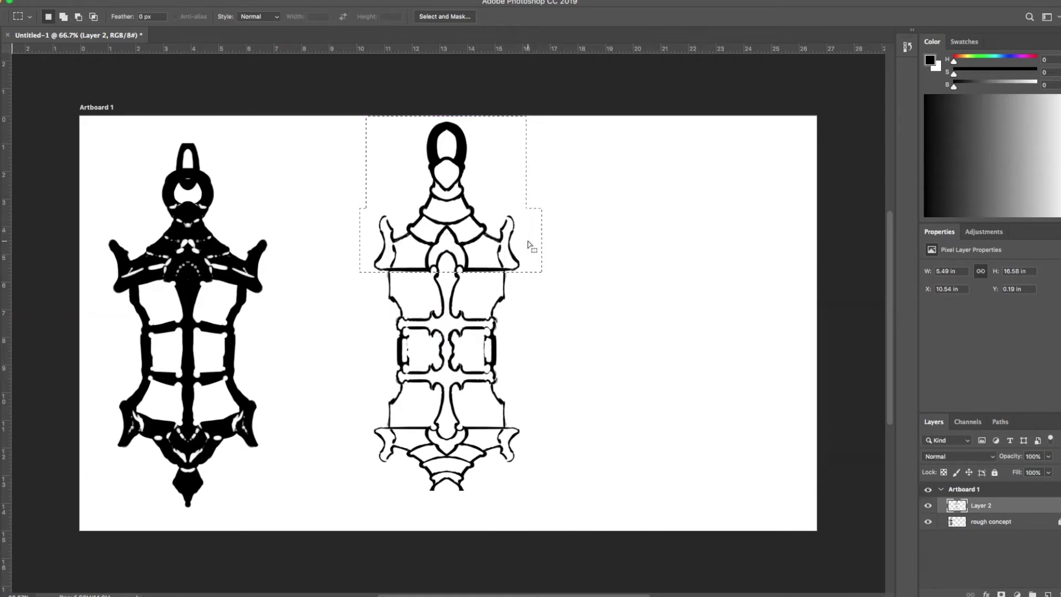
pyautogui.press('shift')
pyautogui.moveTo(371, 427); pyautogui.dragTo(527, 498)
pyautogui.press('super+t')
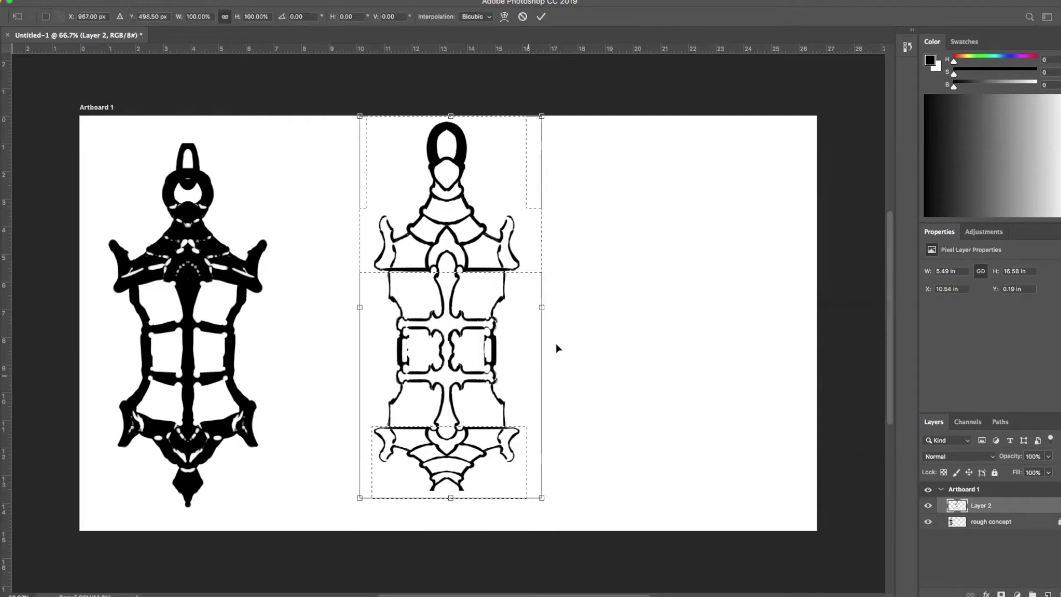
pyautogui.moveTo(542, 307); pyautogui.dragTo(552, 308)
pyautogui.press('Return')
# Step: Select the ring and upper roof between the corner horns, squash them downward to a shorter height and clear the selection
pyautogui.moveTo(360, 116); pyautogui.dragTo(509, 242)
pyautogui.moveTo(396, 116); pyautogui.dragTo(500, 249)
pyautogui.hotkey('ctrl', 't')
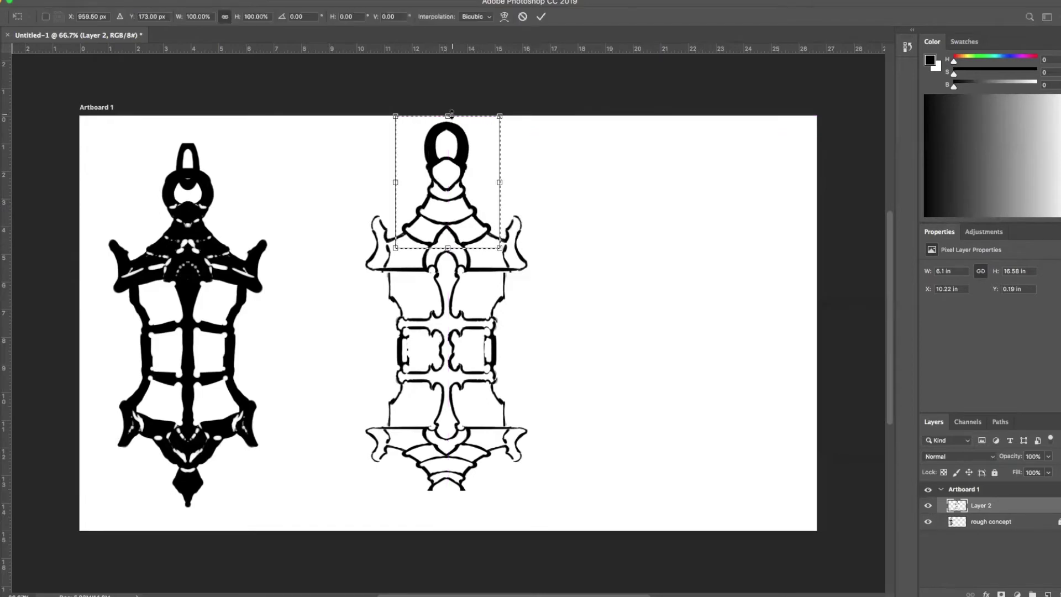
pyautogui.moveTo(448, 117); pyautogui.dragTo(454, 154)
pyautogui.press('Return')
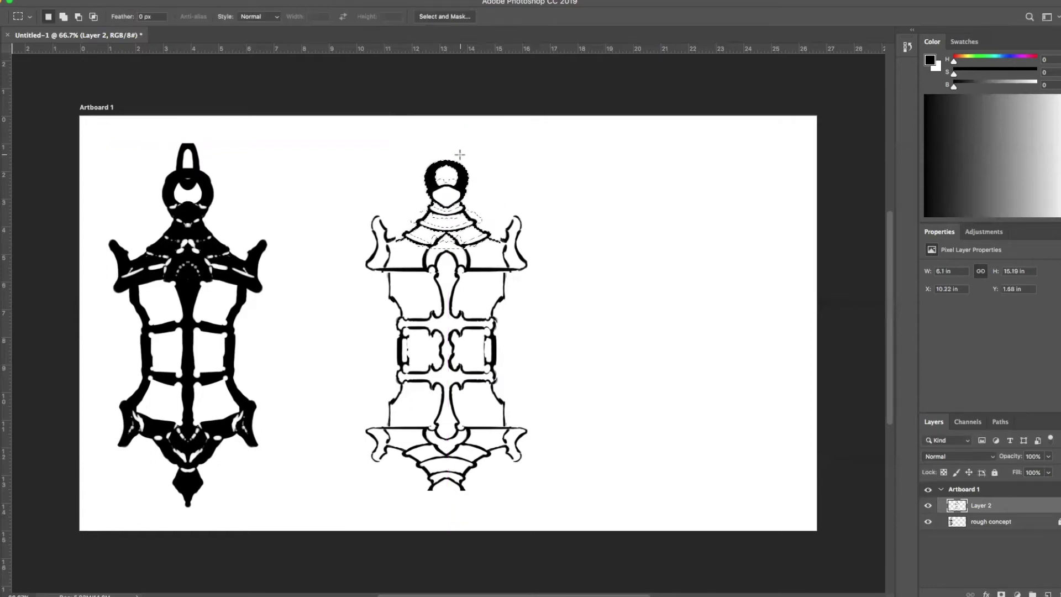
pyautogui.hotkey('ctrl', 'd')
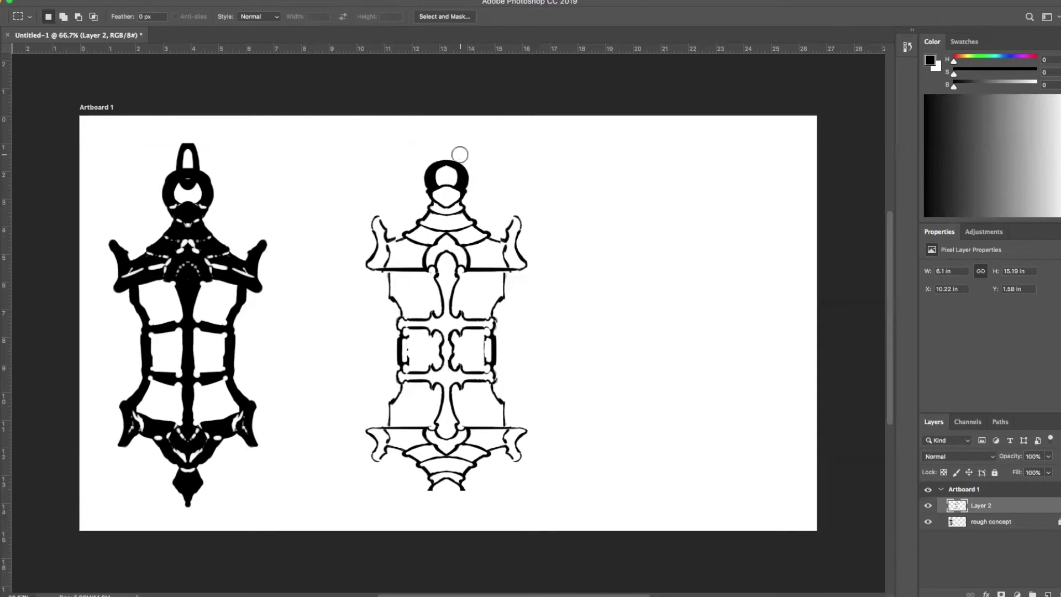
# Step: Try to add mirrored black inner lines along the upper side posts
pyautogui.press('b')
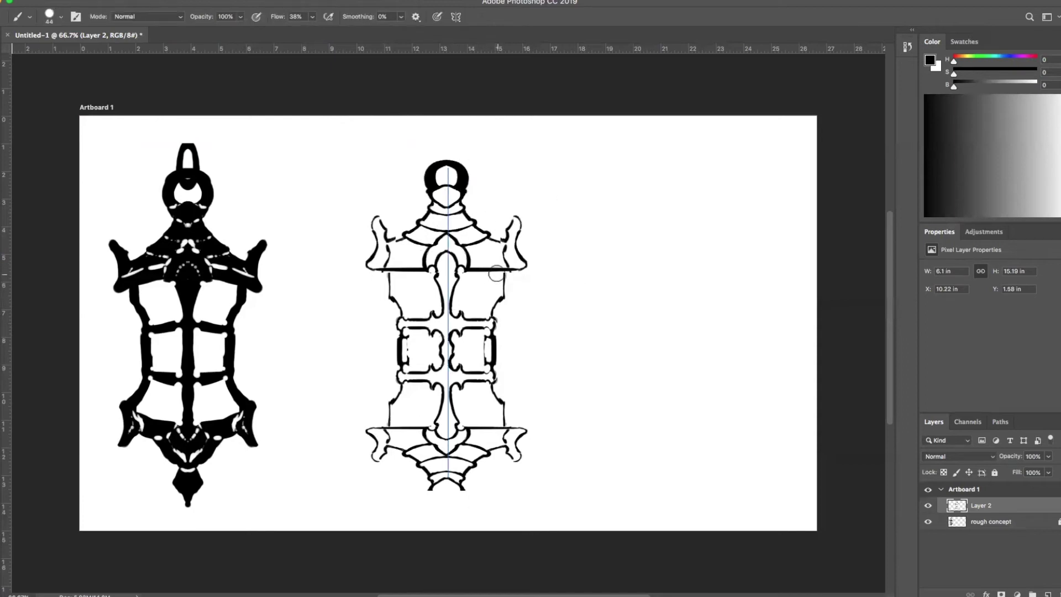
pyautogui.moveTo(496, 277); pyautogui.dragTo(485, 308)
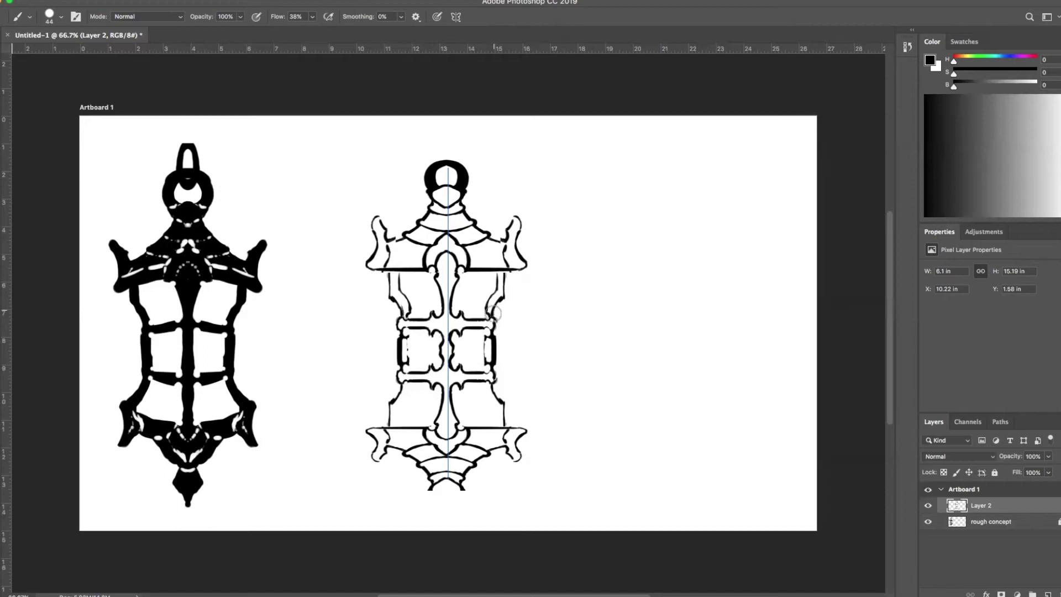
pyautogui.moveTo(491, 320); pyautogui.dragTo(487, 365)
# Step: Place a vertical guide on the symmetry axis and nudge the whole drawing right until it is centred on it
pyautogui.hotkey('ctrl', 't')
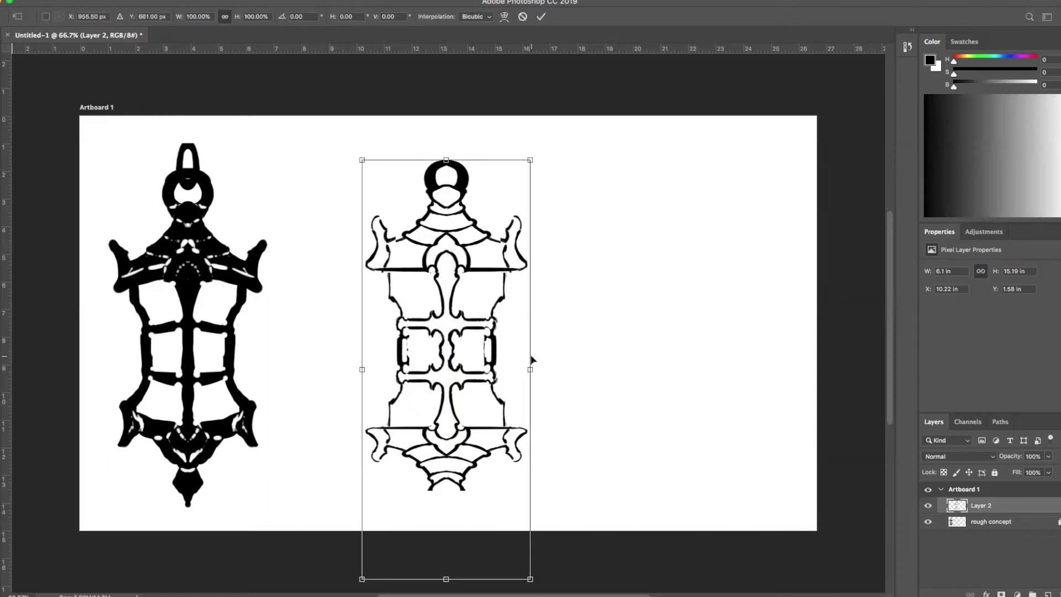
pyautogui.press('Return')
pyautogui.moveTo(8, 465); pyautogui.dragTo(448, 503)
pyautogui.hotkey('ctrl', 't')
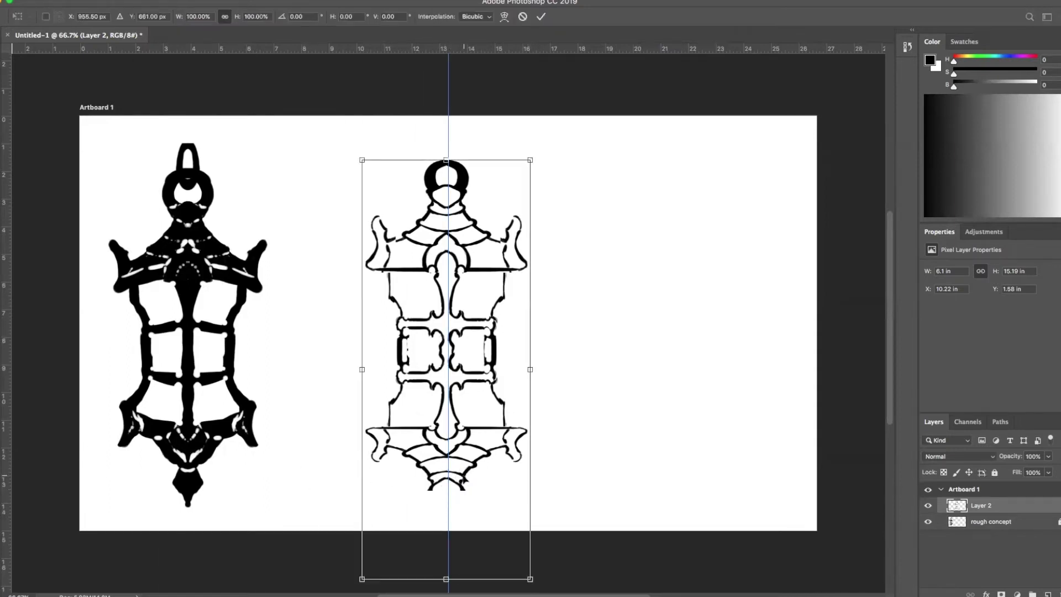
pyautogui.press('Right')
pyautogui.press('Right')
pyautogui.press('Right')
pyautogui.press('Right')
pyautogui.press('Right')
pyautogui.press('Right')
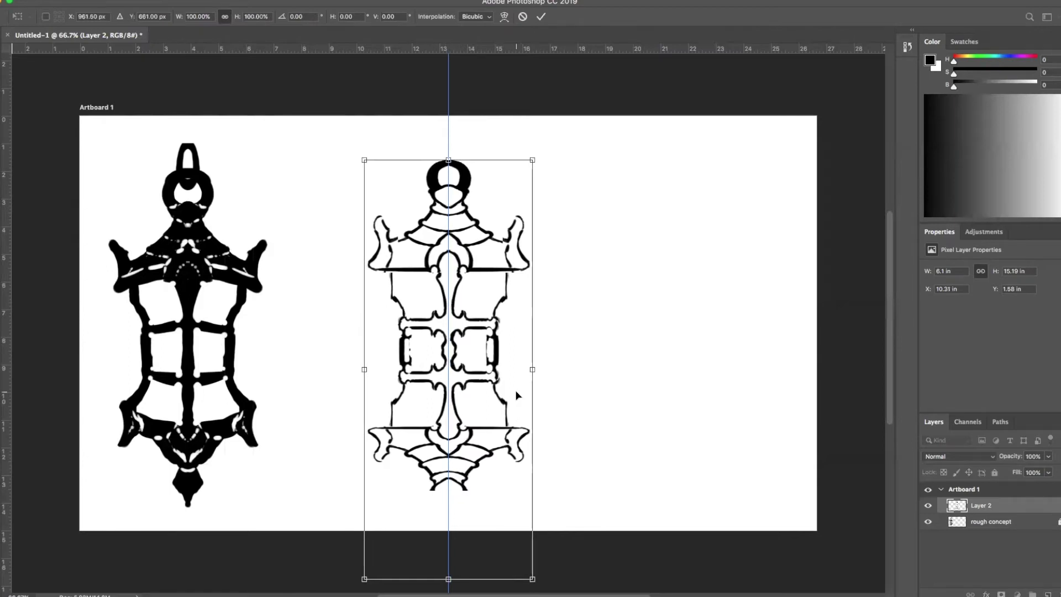
pyautogui.press('Return')
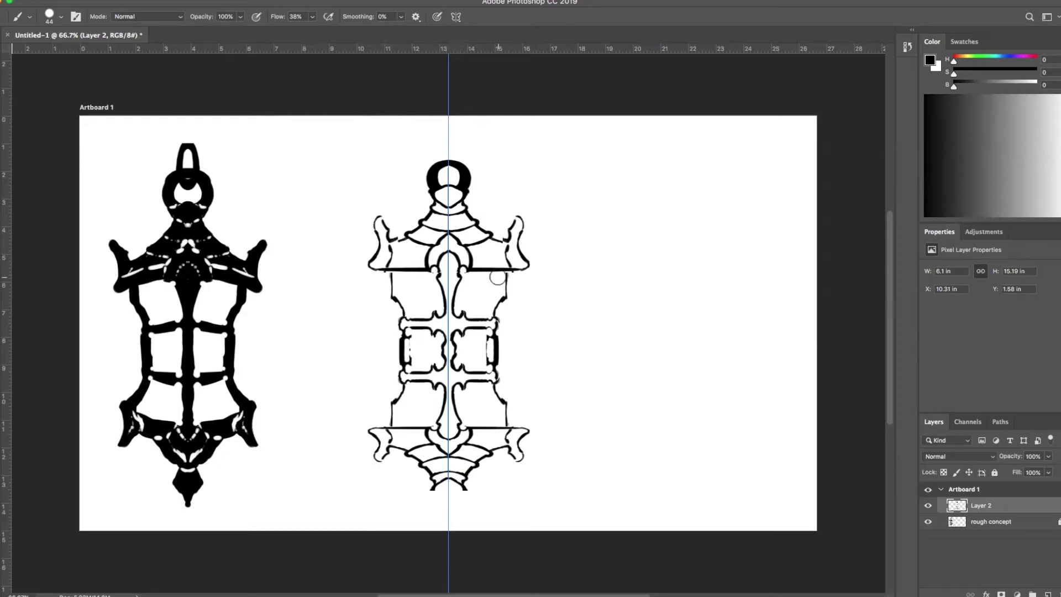
# Step: Paint mirrored black inner contour lines along the upper and lower side posts, following their outer curves
pyautogui.press('z')
pyautogui.click(496, 286)
pyautogui.moveTo(502, 324); pyautogui.dragTo(500, 285)
pyautogui.press('b')
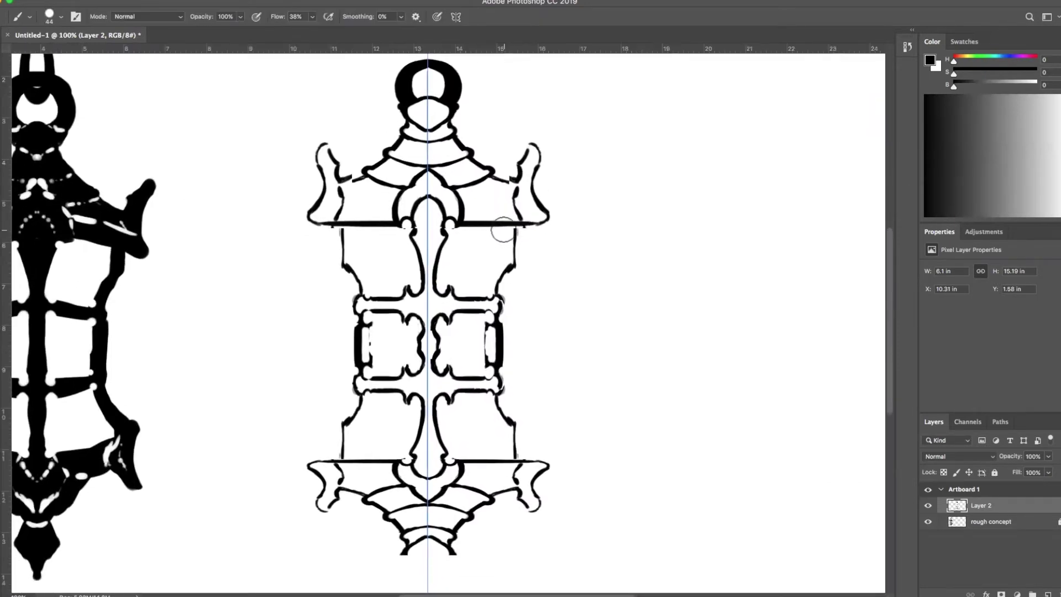
pyautogui.moveTo(503, 227)
pyautogui.mouseDown()
pyautogui.moveTo(488, 287)
pyautogui.moveTo(499, 294)
pyautogui.moveTo(497, 258)
pyautogui.moveTo(499, 296)
pyautogui.mouseUp()
pyautogui.moveTo(358, 285); pyautogui.dragTo(352, 272)
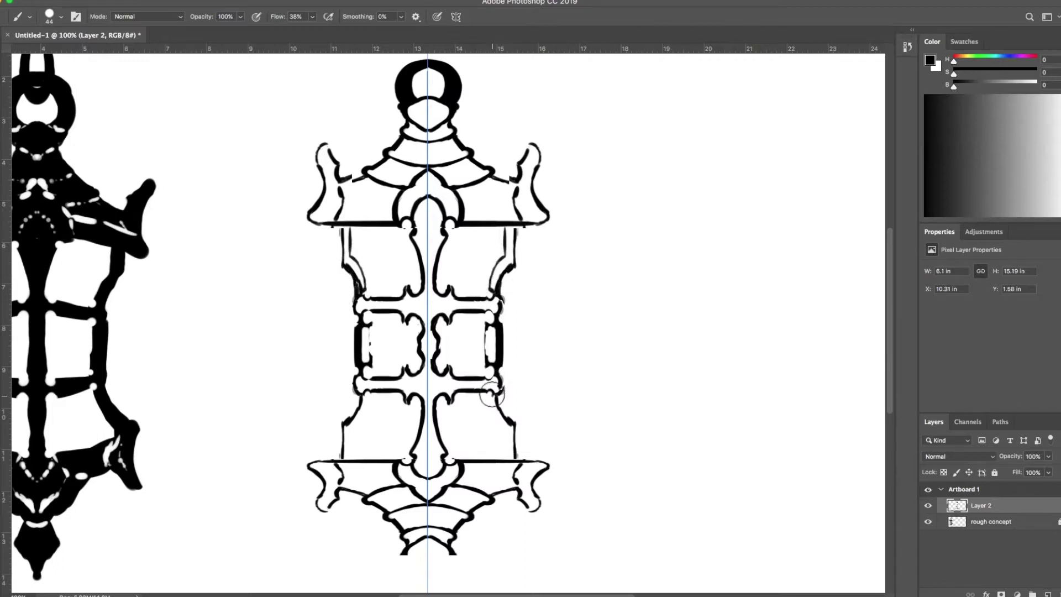
pyautogui.moveTo(487, 399); pyautogui.dragTo(511, 465)
pyautogui.moveTo(356, 434)
pyautogui.mouseDown()
pyautogui.moveTo(351, 459)
pyautogui.moveTo(365, 398)
pyautogui.moveTo(349, 450)
pyautogui.mouseUp()
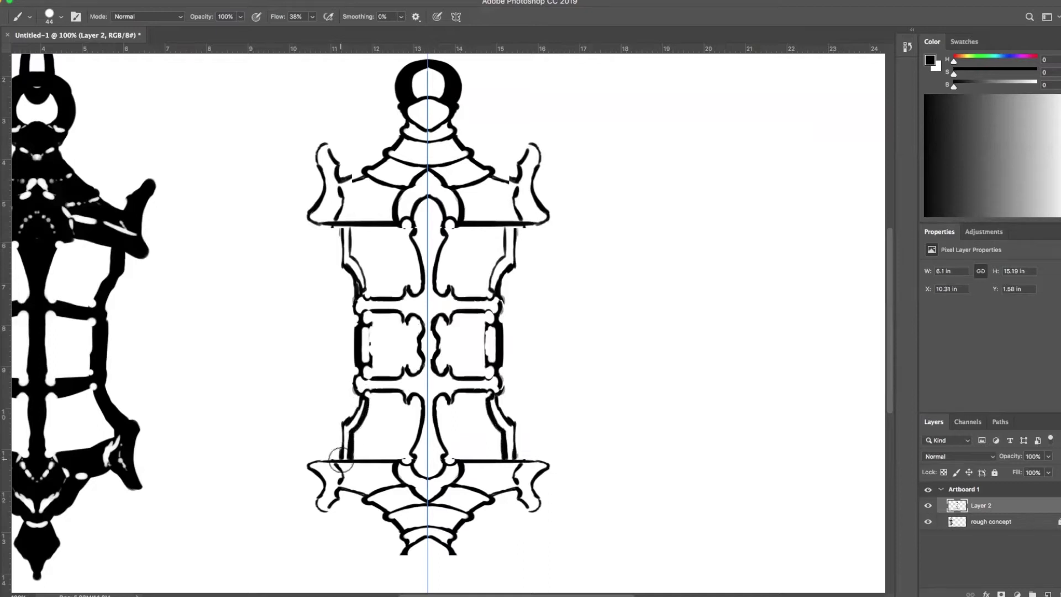
# Step: Touch up the post and crossbar junctions with white and paint out the unfinished lines beneath the base
pyautogui.press('x')
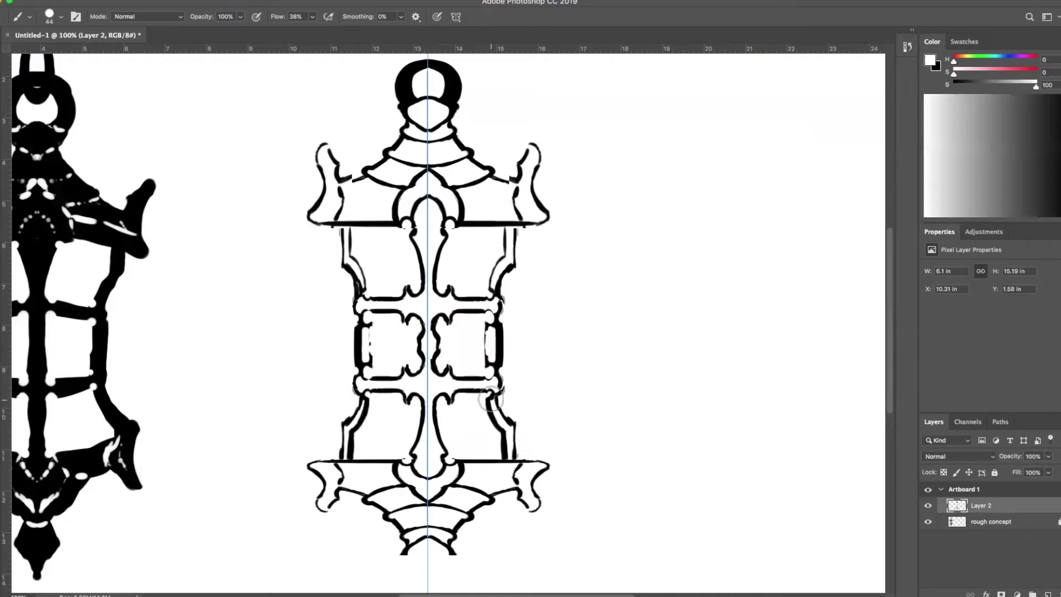
pyautogui.click(489, 293)
pyautogui.click(442, 290)
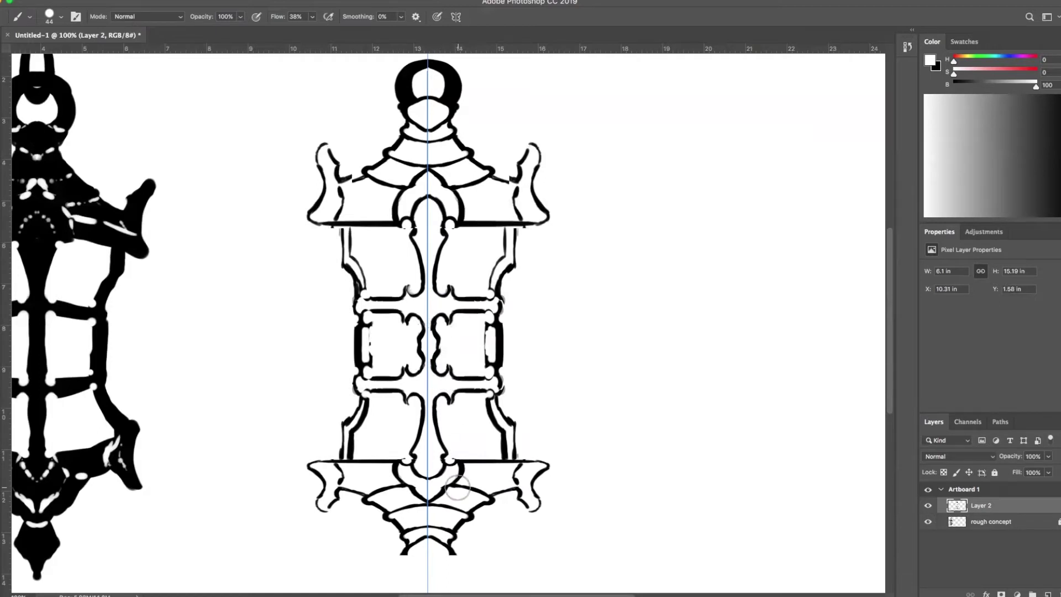
pyautogui.moveTo(413, 550)
pyautogui.mouseDown()
pyautogui.moveTo(457, 553)
pyautogui.moveTo(401, 546)
pyautogui.moveTo(409, 559)
pyautogui.moveTo(439, 539)
pyautogui.mouseUp()
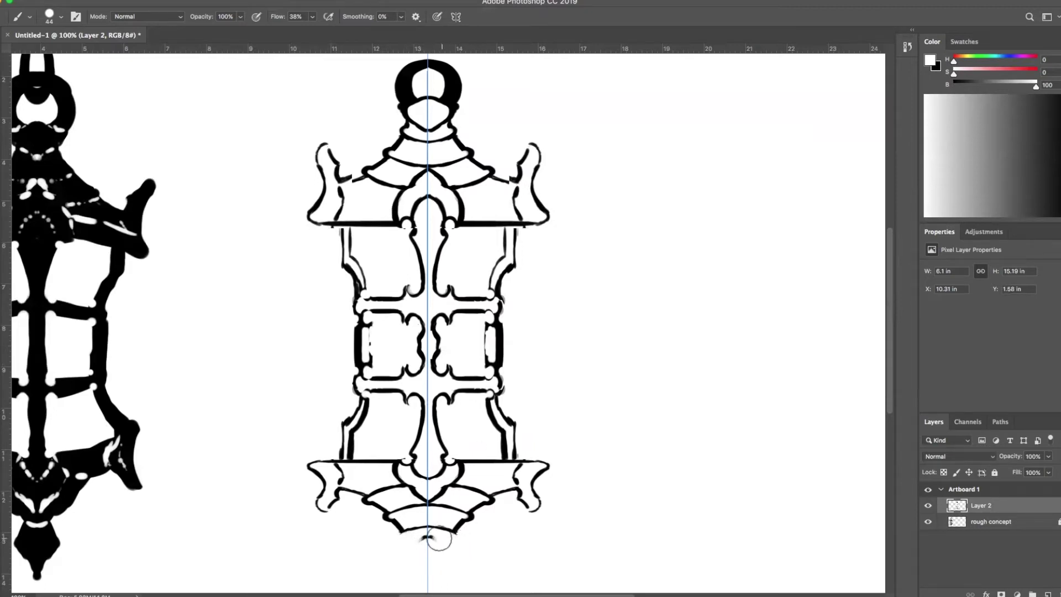
# Step: Draw a mirrored black diamond-shaped finial with a pointed tip beneath the base
pyautogui.press('x')
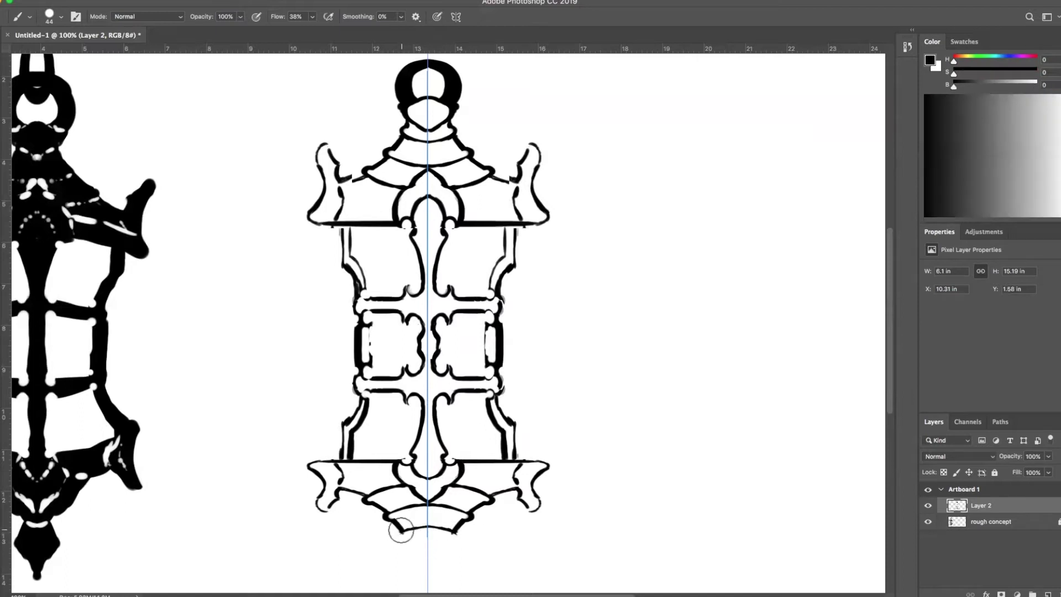
pyautogui.moveTo(413, 532); pyautogui.dragTo(416, 534)
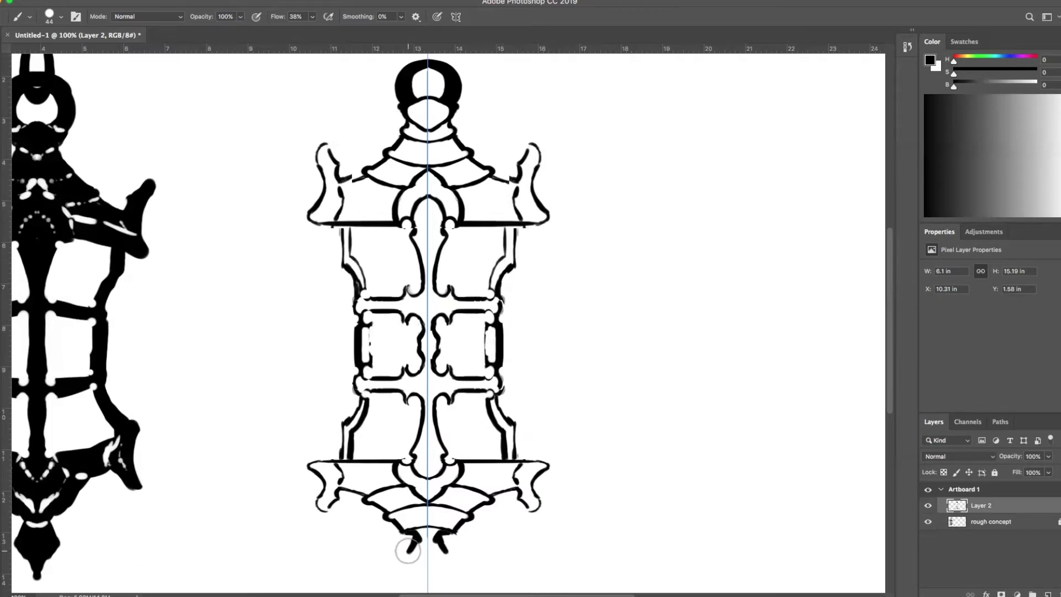
pyautogui.moveTo(409, 550)
pyautogui.mouseDown()
pyautogui.moveTo(426, 578)
pyautogui.moveTo(421, 570)
pyautogui.mouseUp()
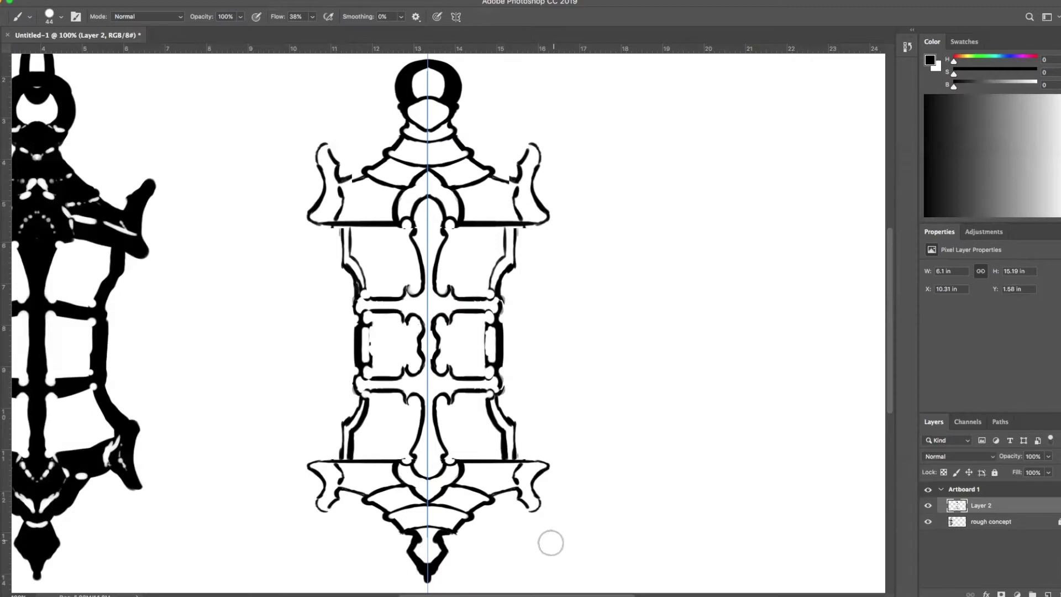
# Step: Turn off snapping for the document
pyautogui.scroll(-5, 551, 543)
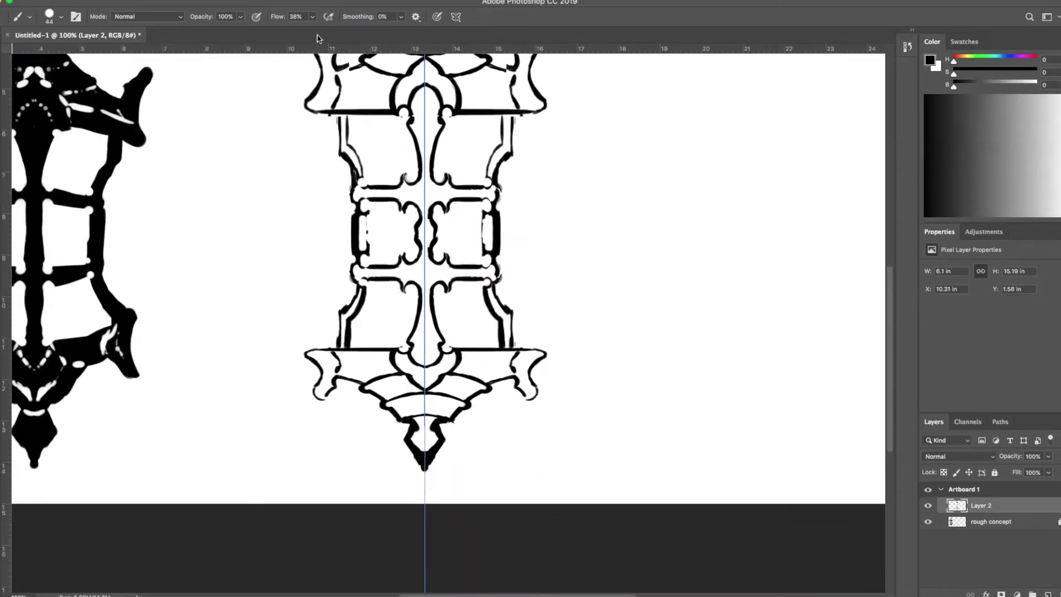
pyautogui.click(221, 0)
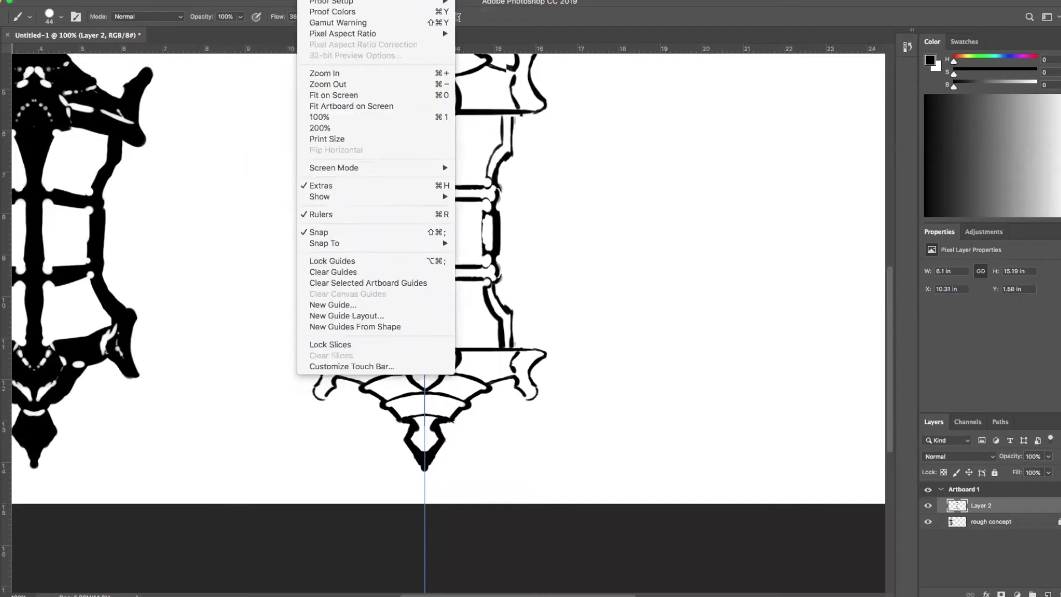
pyautogui.click(333, 236)
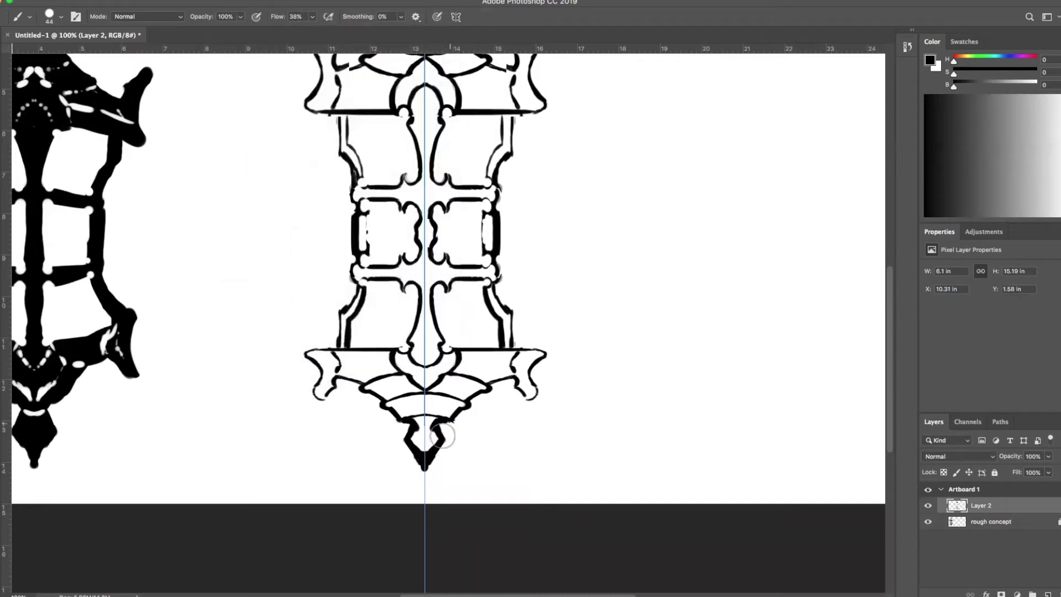
# Step: Refine the bottom finial by thinning its outline with white and adding a solid black tip separated by a horizontal line
pyautogui.press('x')
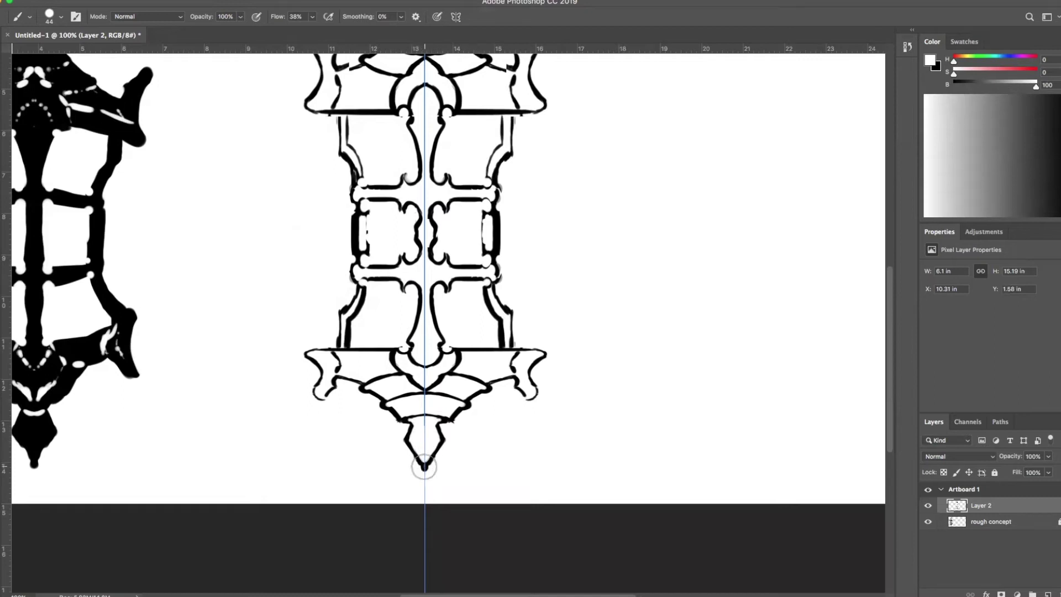
pyautogui.press('x')
pyautogui.press('x')
pyautogui.press('x')
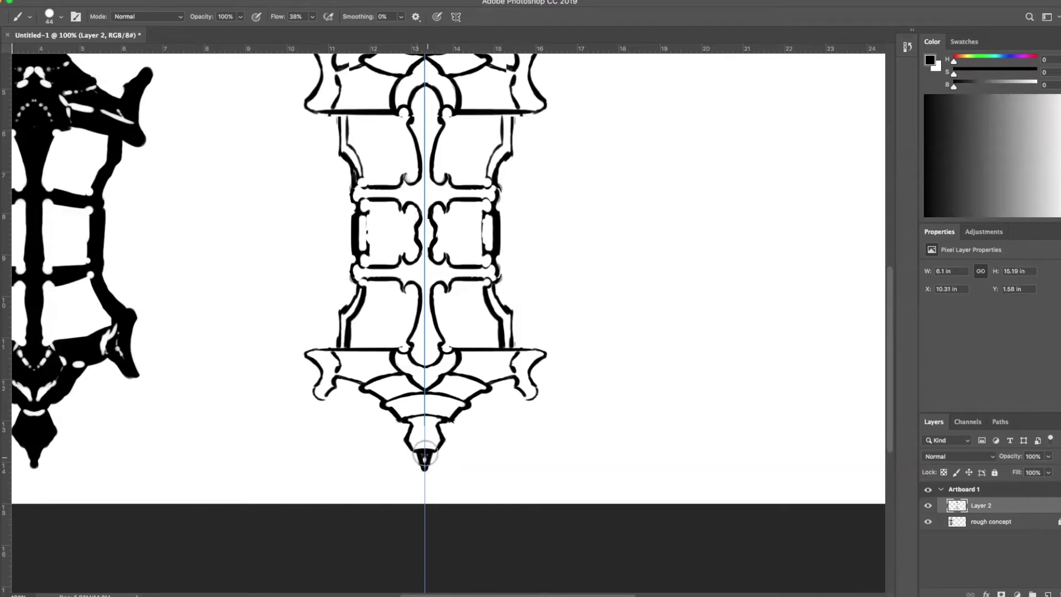
# Step: Paint out the curved tier lines of the base and redraw them as three straight black horizontal lines
pyautogui.press('x')
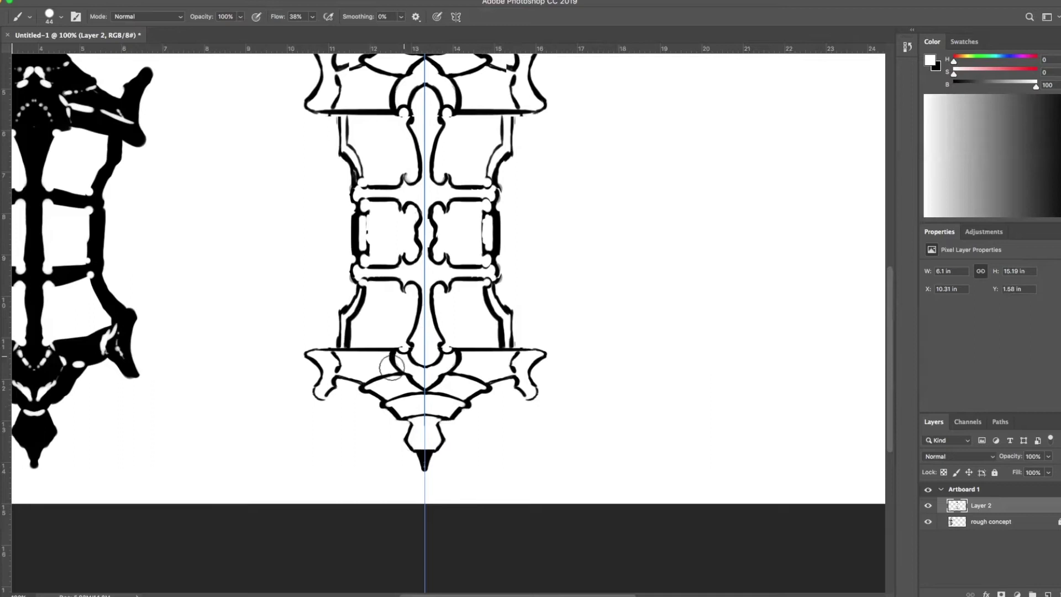
pyautogui.moveTo(376, 384)
pyautogui.mouseDown()
pyautogui.moveTo(405, 404)
pyautogui.moveTo(392, 400)
pyautogui.moveTo(426, 396)
pyautogui.moveTo(405, 413)
pyautogui.moveTo(436, 415)
pyautogui.moveTo(403, 416)
pyautogui.moveTo(447, 418)
pyautogui.moveTo(414, 420)
pyautogui.mouseUp()
pyautogui.press('x')
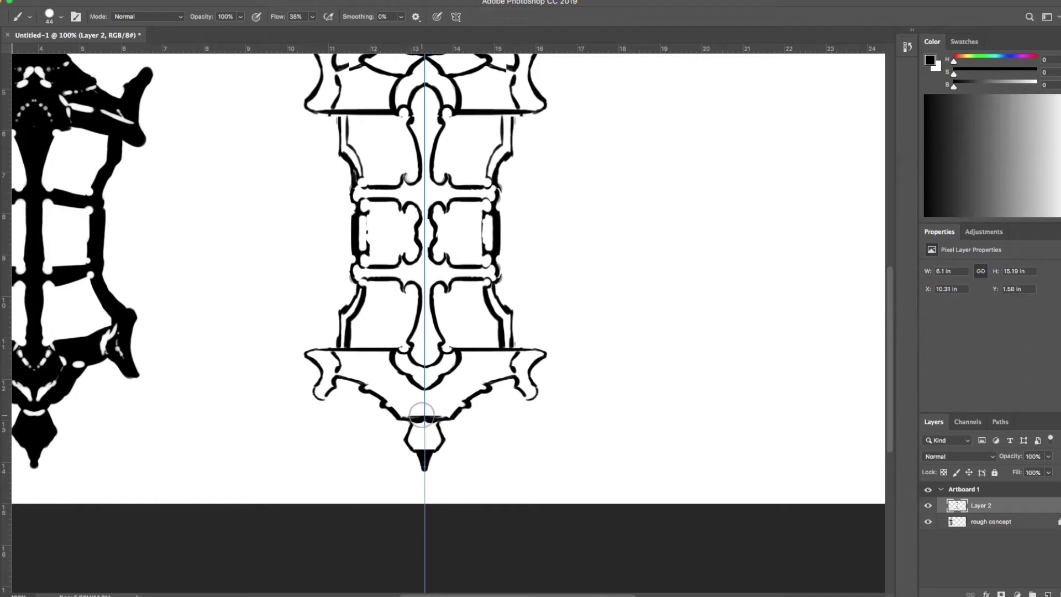
pyautogui.press('super+z')
pyautogui.moveTo(396, 418)
pyautogui.mouseDown()
pyautogui.moveTo(456, 419)
pyautogui.moveTo(390, 401)
pyautogui.moveTo(460, 405)
pyautogui.mouseUp()
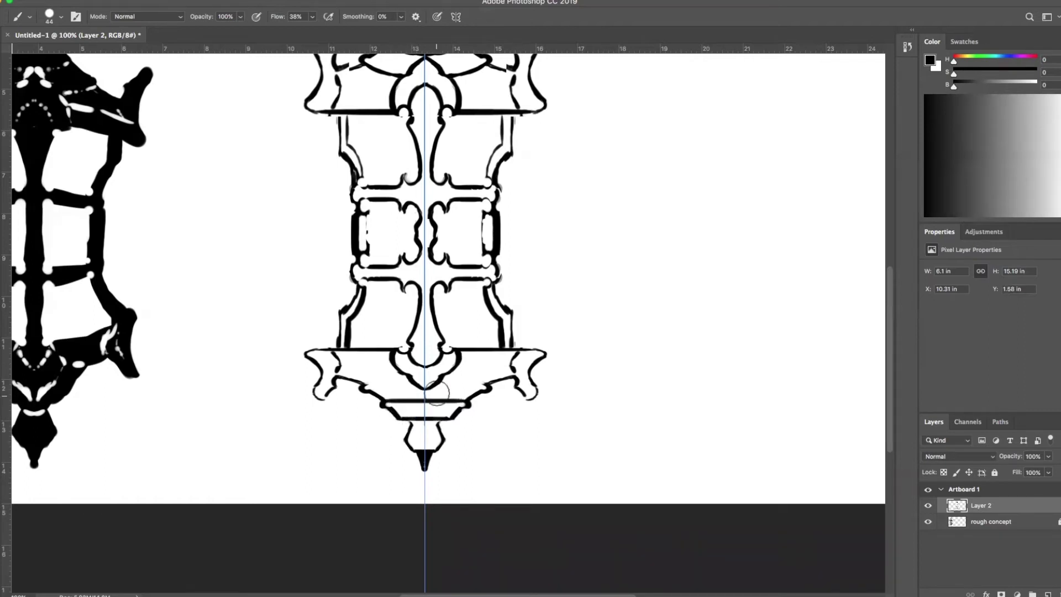
pyautogui.moveTo(360, 383)
pyautogui.mouseDown()
pyautogui.moveTo(414, 383)
pyautogui.moveTo(402, 412)
pyautogui.mouseUp()
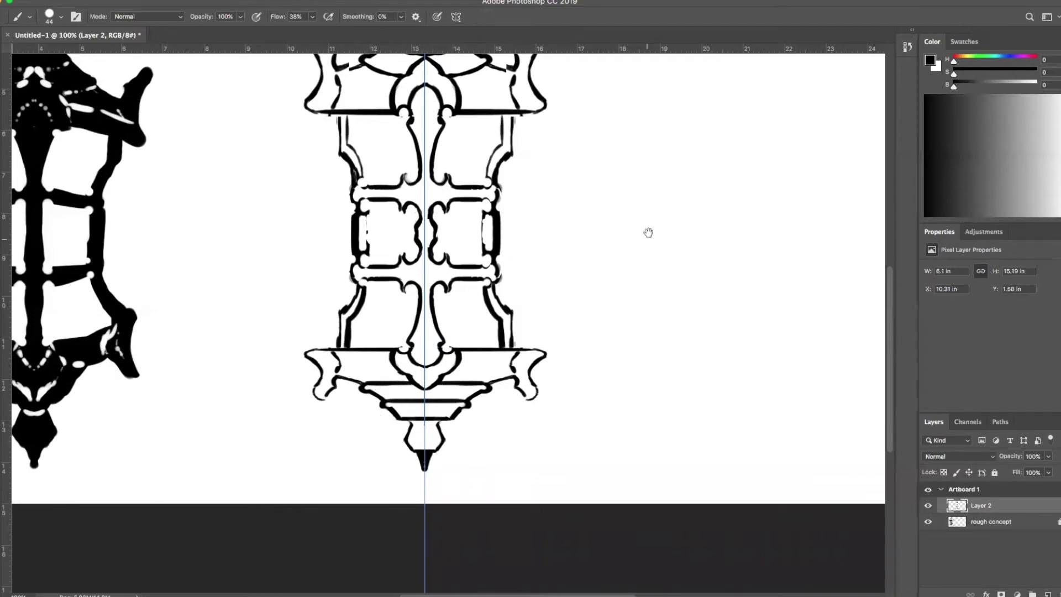
# Step: Paint out the roof's curved tier lines in white and smooth its bumpy sloping edges
pyautogui.scroll(5, 647, 230)
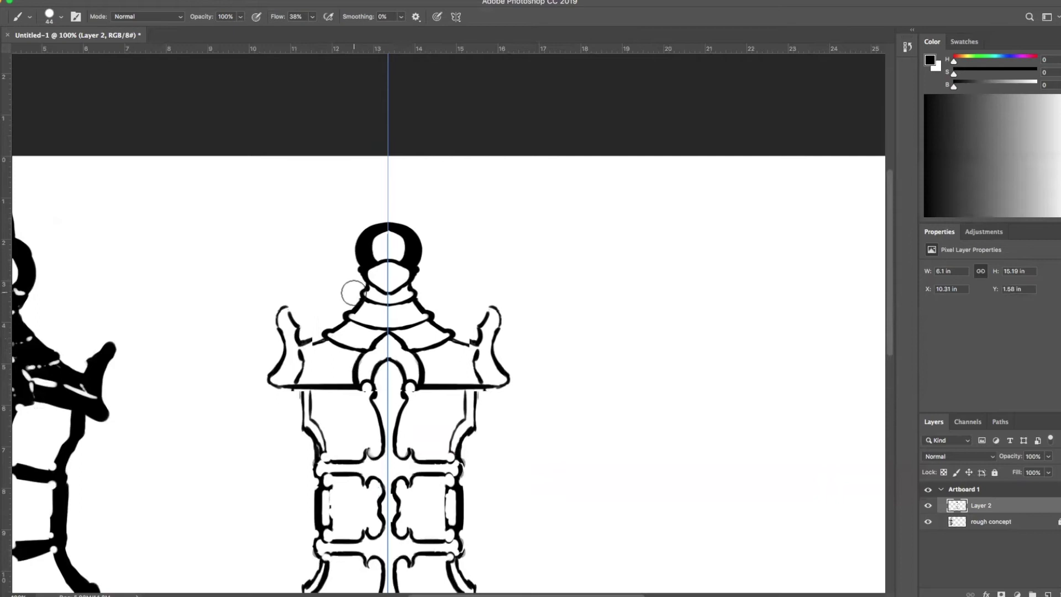
pyautogui.press('x')
pyautogui.moveTo(331, 336); pyautogui.dragTo(360, 343)
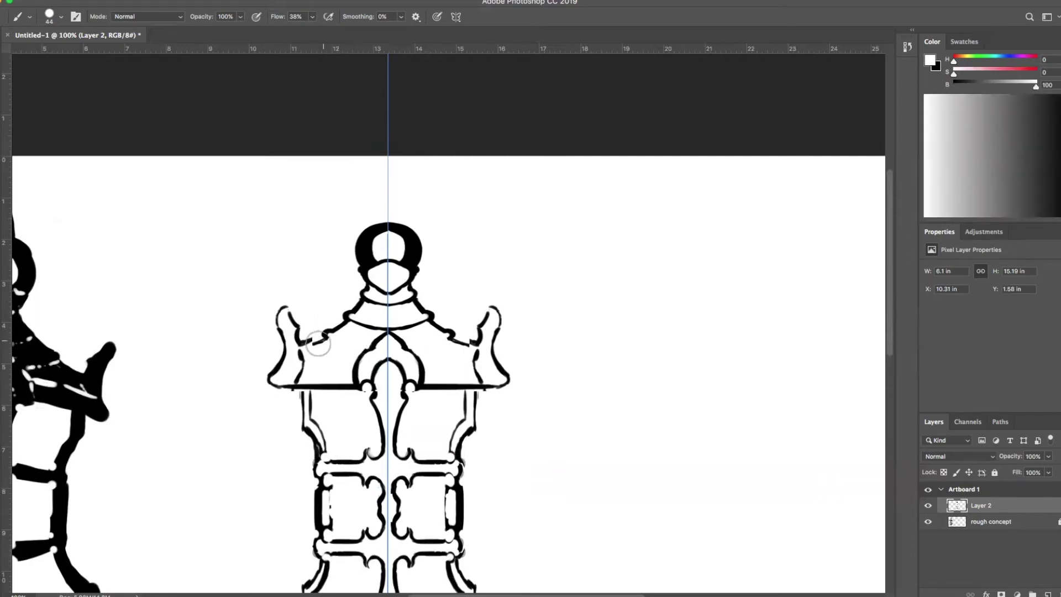
pyautogui.moveTo(359, 321)
pyautogui.mouseDown()
pyautogui.moveTo(392, 324)
pyautogui.moveTo(368, 300)
pyautogui.moveTo(405, 298)
pyautogui.moveTo(370, 302)
pyautogui.moveTo(362, 286)
pyautogui.moveTo(303, 341)
pyautogui.mouseUp()
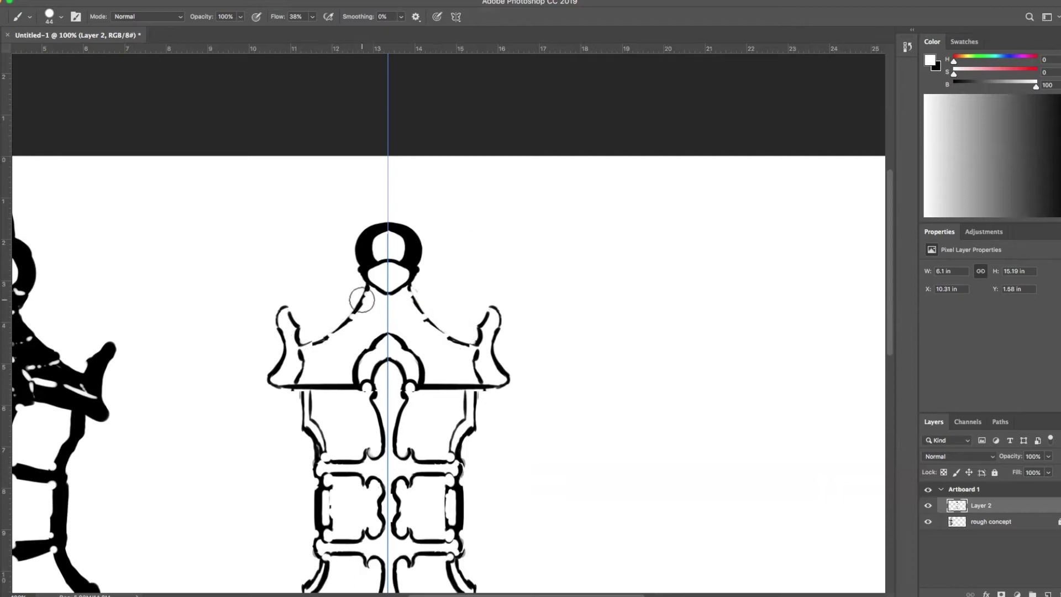
# Step: Draw the roof's uppermost tier with a straight black base line and flared ends, trimming the edges with white
pyautogui.press('x')
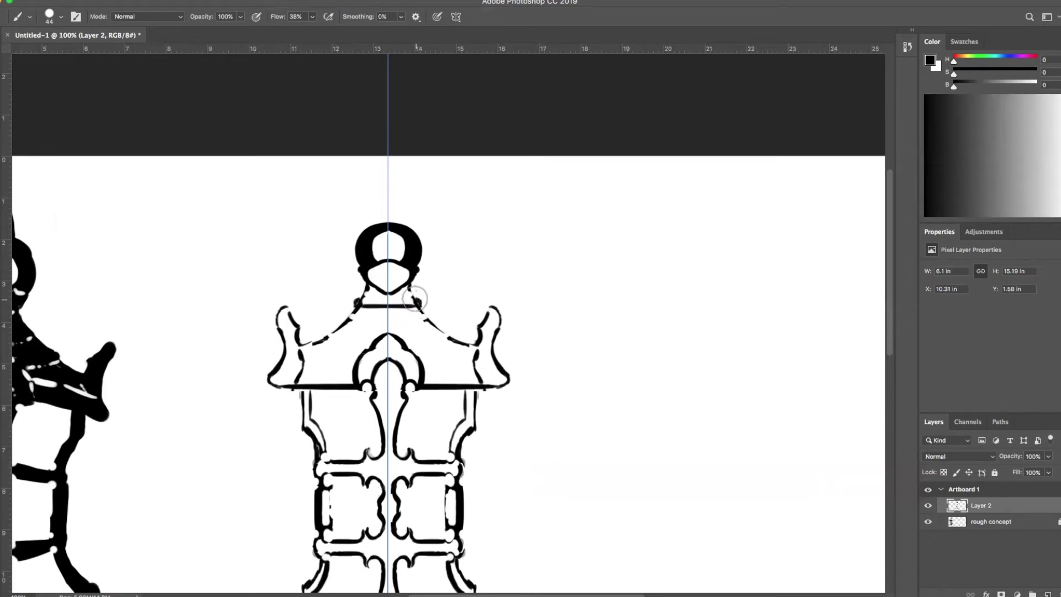
pyautogui.press('x')
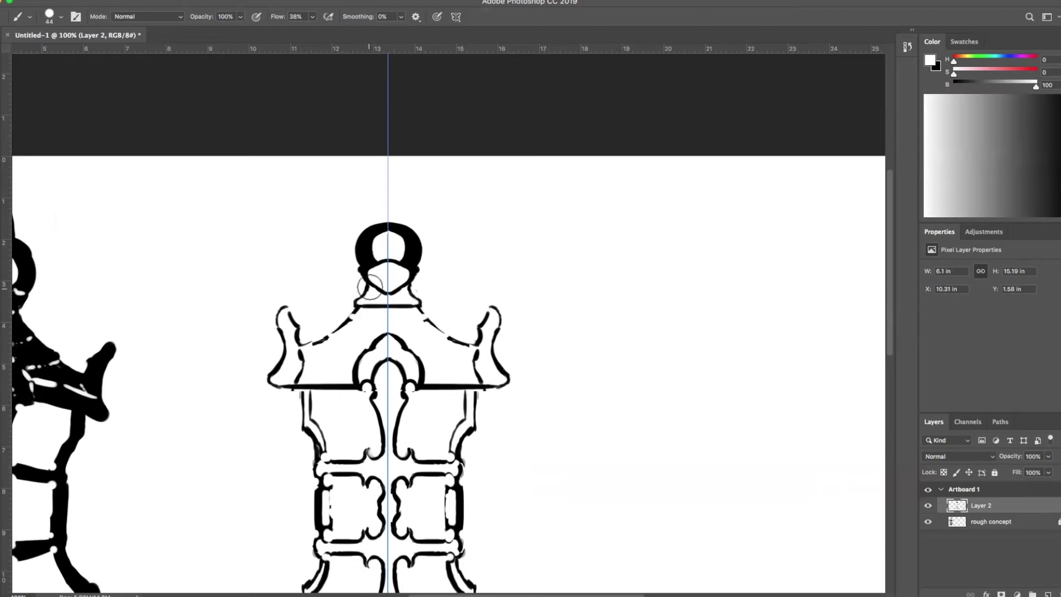
pyautogui.moveTo(370, 302); pyautogui.dragTo(344, 324)
# Step: Draw the roof's second tier with a thin straight base line and mirrored sloping sides ending in small lips
pyautogui.press('x')
pyautogui.moveTo(372, 325); pyautogui.dragTo(345, 326)
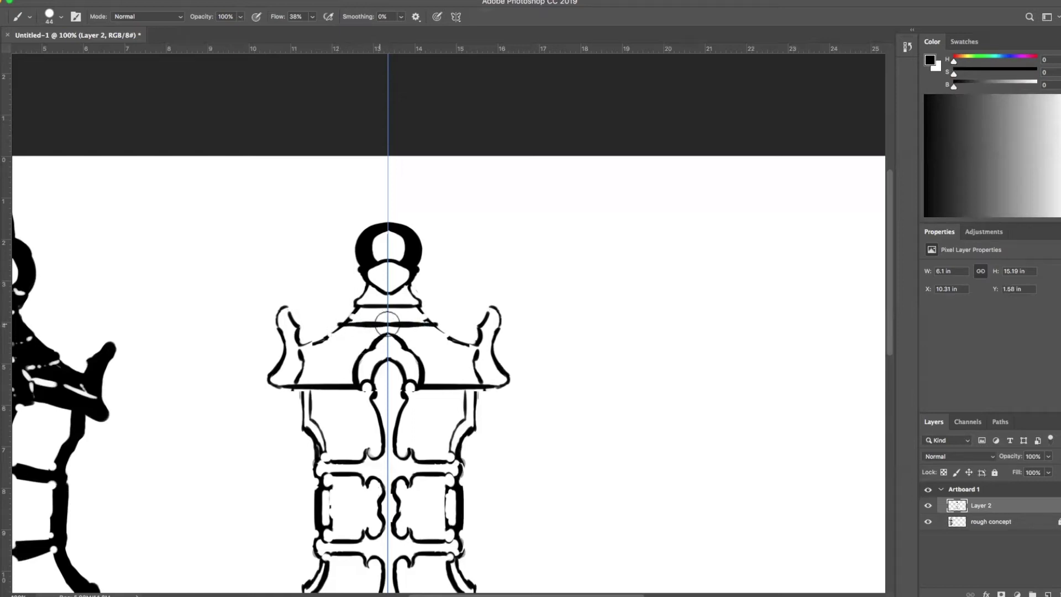
pyautogui.press('x')
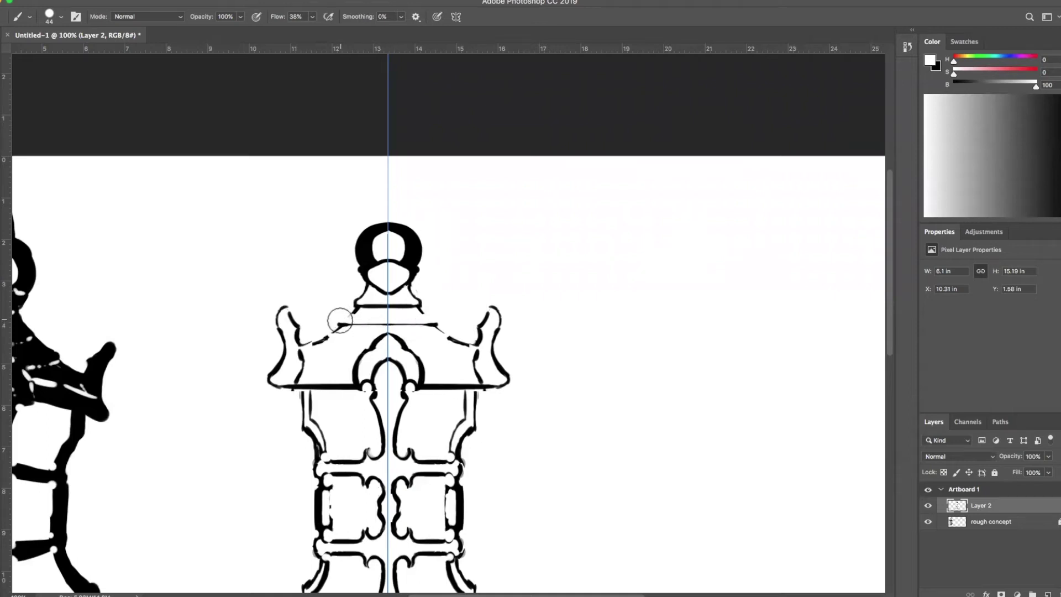
pyautogui.press('z')
pyautogui.click(349, 322)
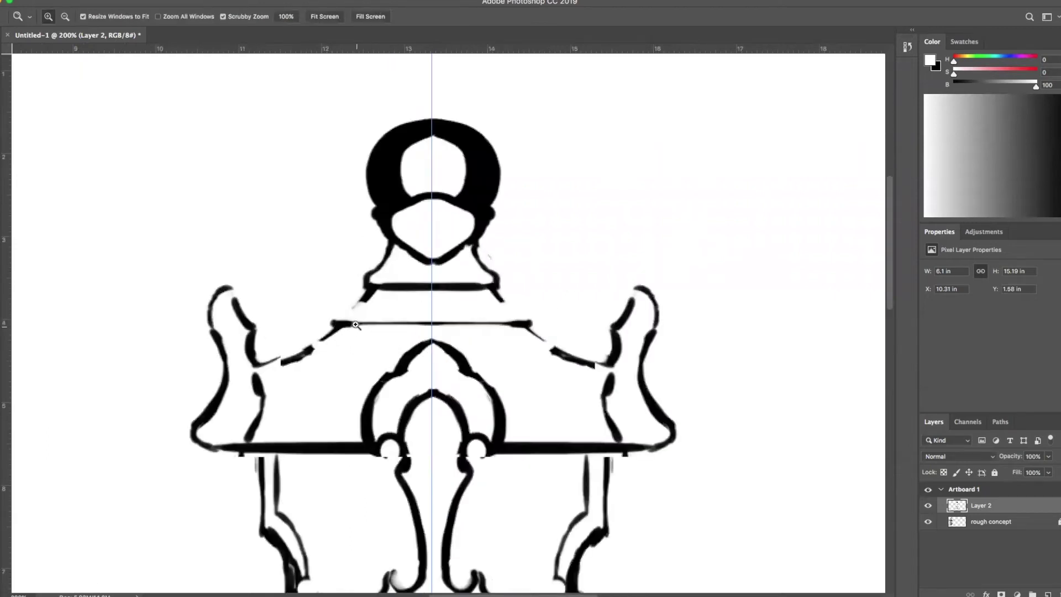
pyautogui.press('b')
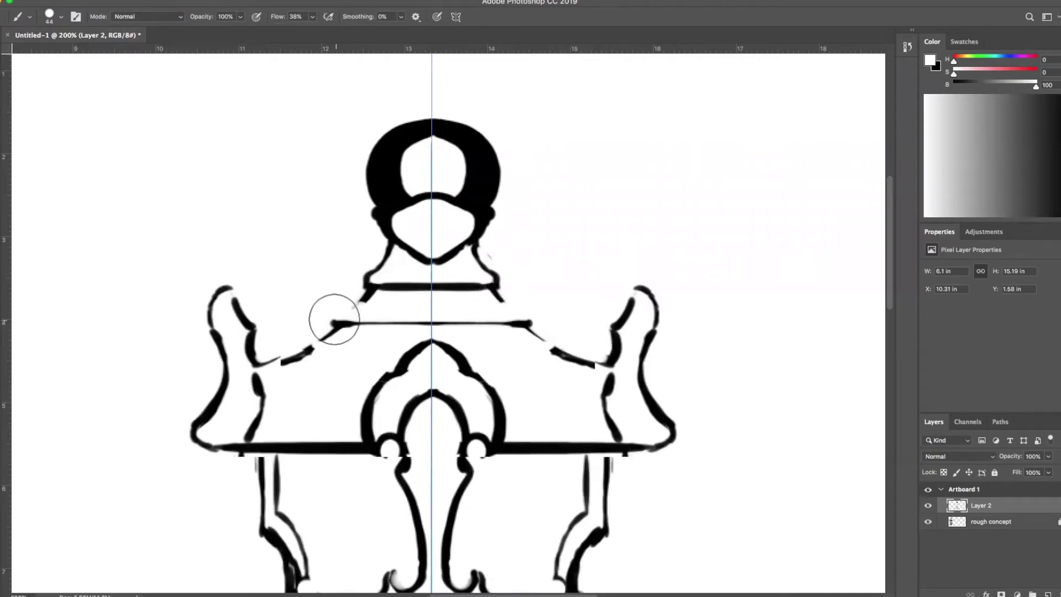
pyautogui.press('x')
pyautogui.moveTo(332, 319); pyautogui.dragTo(367, 291)
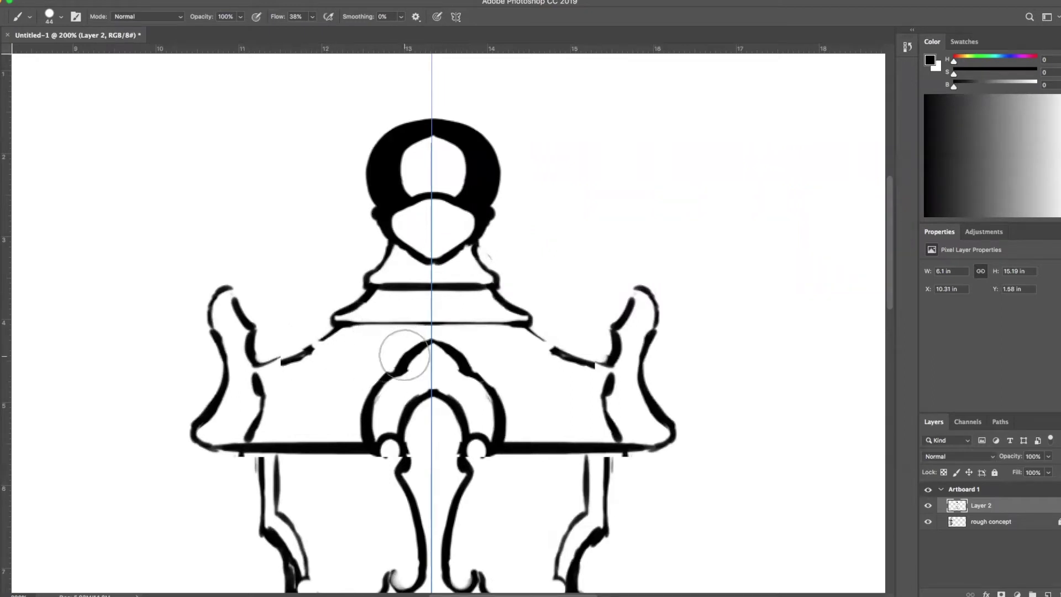
# Step: Add the roof's third tier with a straight line behind the arch and rounded lips, thinning the strokes with white
pyautogui.moveTo(392, 353)
pyautogui.mouseDown()
pyautogui.moveTo(297, 356)
pyautogui.moveTo(350, 360)
pyautogui.moveTo(387, 346)
pyautogui.mouseUp()
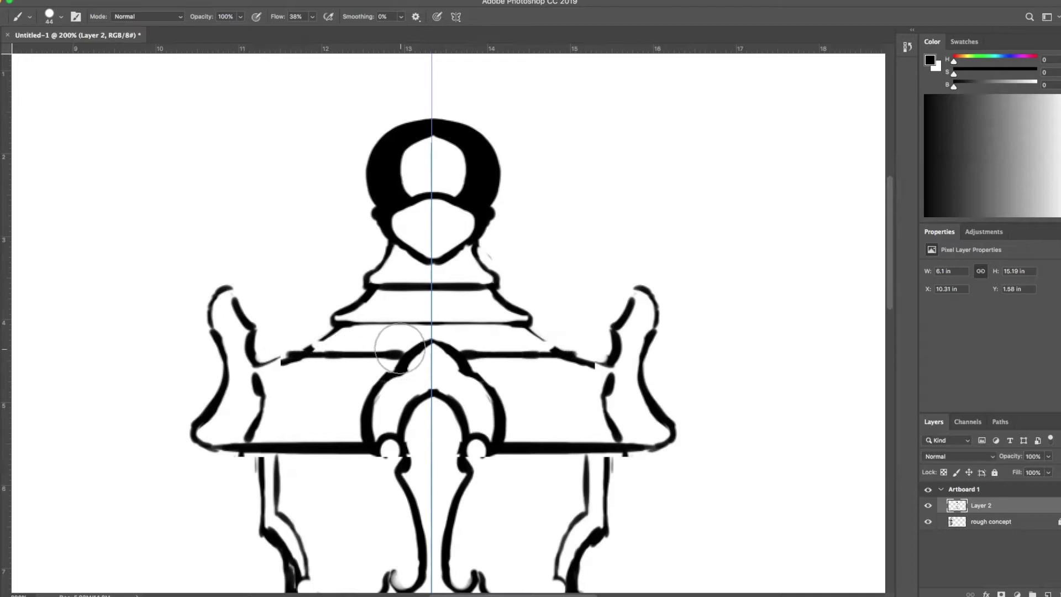
pyautogui.moveTo(289, 345)
pyautogui.mouseDown()
pyautogui.moveTo(339, 327)
pyautogui.moveTo(289, 346)
pyautogui.mouseUp()
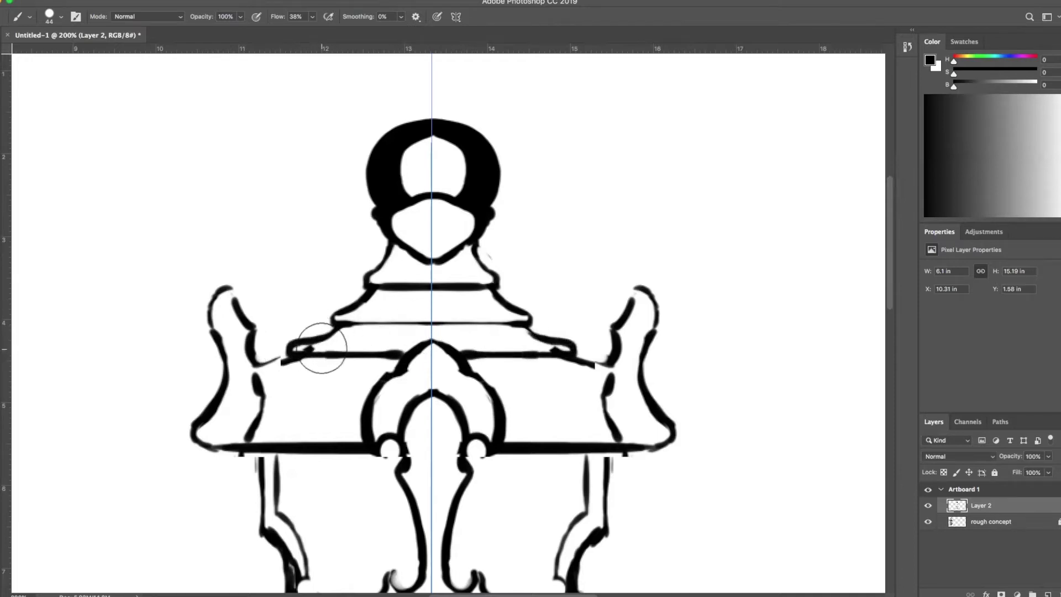
pyautogui.press('x')
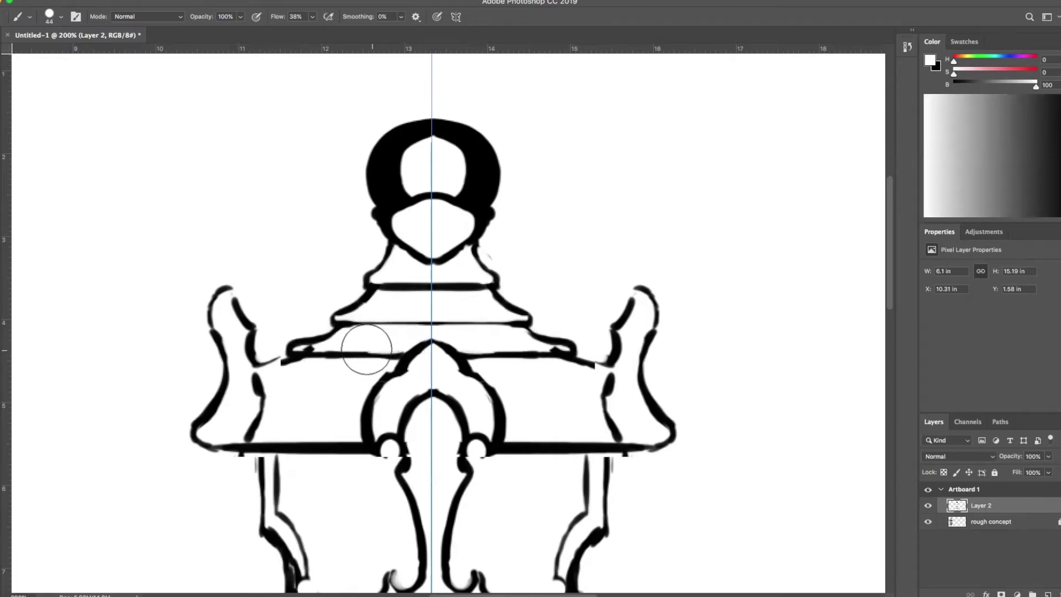
pyautogui.moveTo(319, 348)
pyautogui.mouseDown()
pyautogui.moveTo(300, 346)
pyautogui.moveTo(374, 324)
pyautogui.moveTo(398, 355)
pyautogui.moveTo(284, 355)
pyautogui.mouseUp()
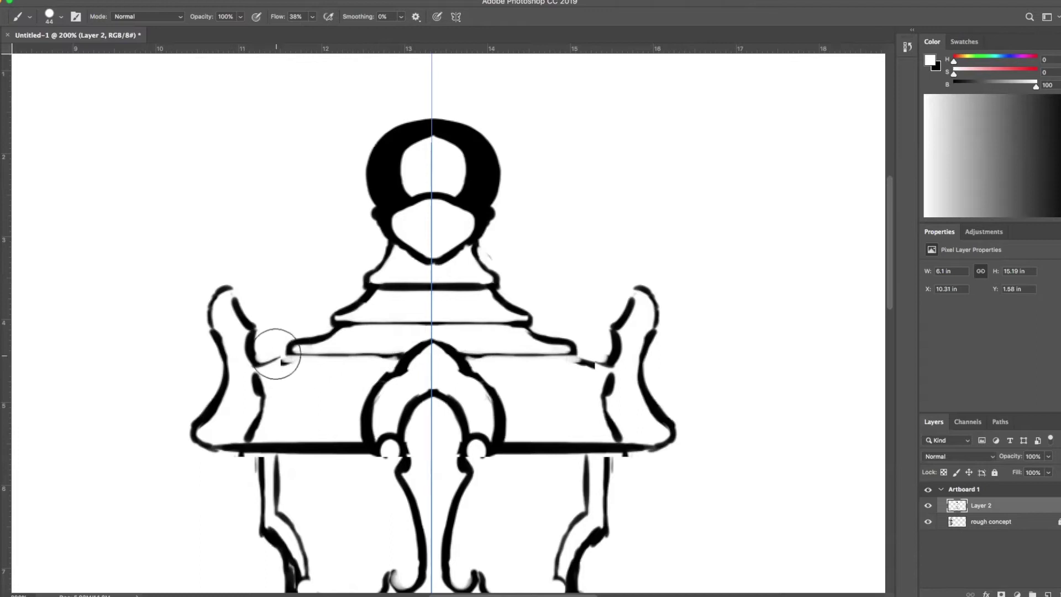
# Step: Connect the lowest roof tier to the corner horns in black and clean up the junctions at the arch ends
pyautogui.press('x')
pyautogui.moveTo(257, 366)
pyautogui.mouseDown()
pyautogui.moveTo(301, 356)
pyautogui.moveTo(265, 366)
pyautogui.moveTo(228, 412)
pyautogui.mouseUp()
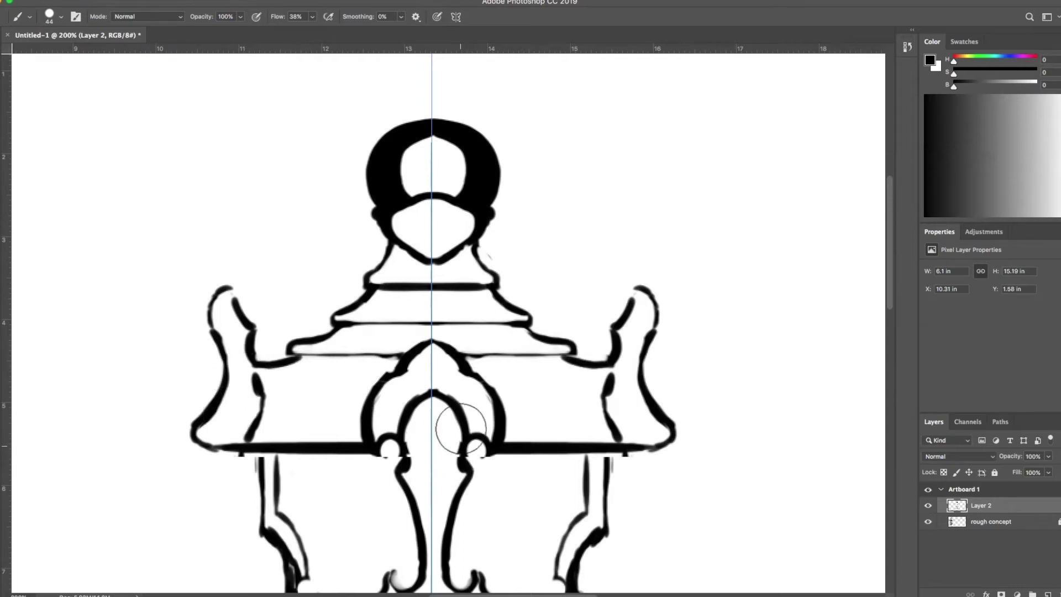
pyautogui.press('x')
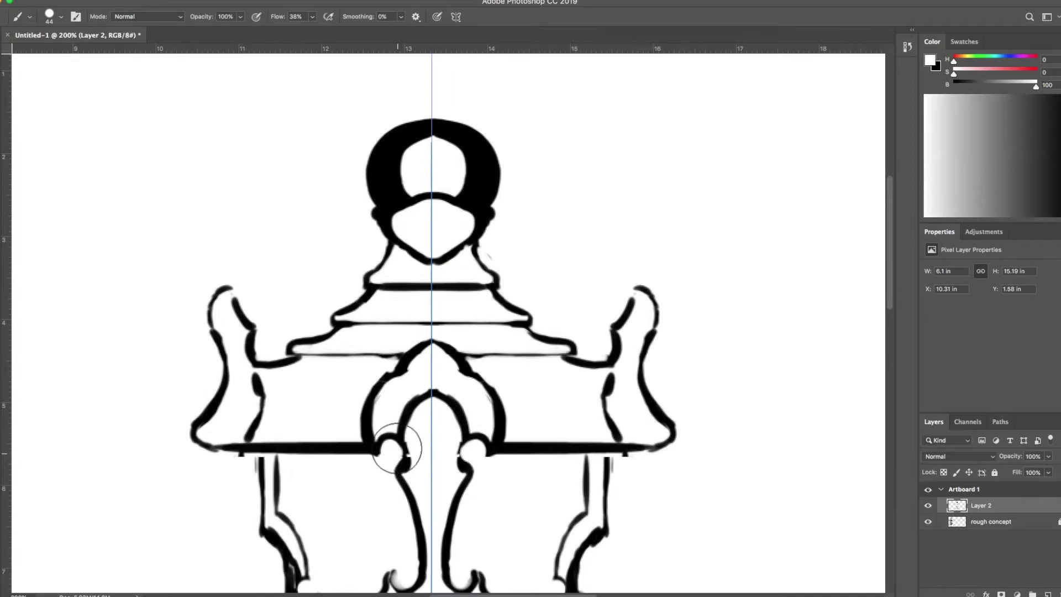
pyautogui.click(624, 459)
# Step: Round off the outer ends of both crossbars on the side posts with mirrored black and white strokes
pyautogui.scroll(-12, 644, 463)
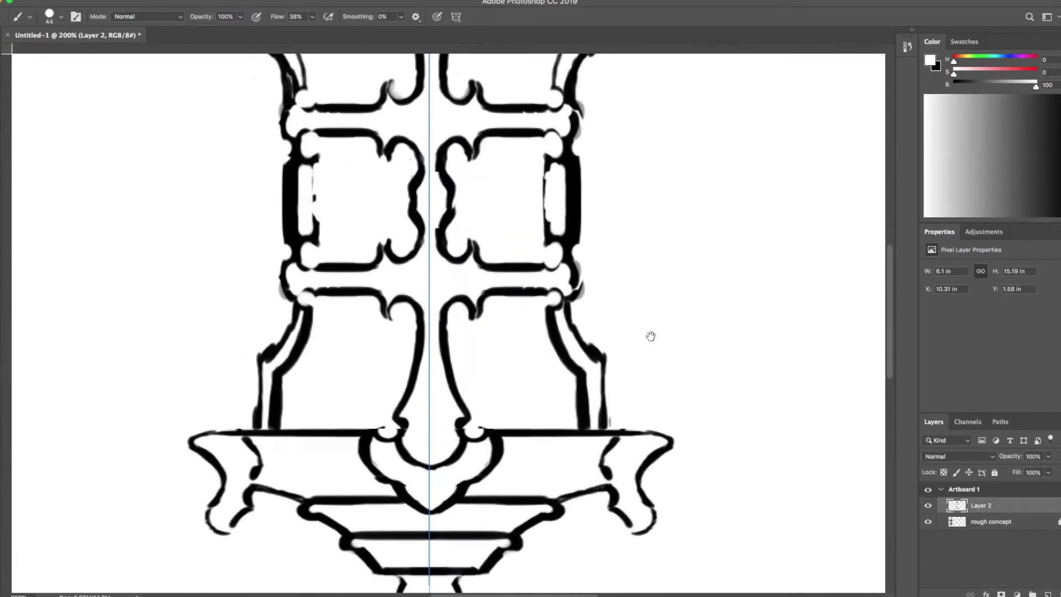
pyautogui.hscroll(2, 648, 334)
pyautogui.moveTo(543, 208)
pyautogui.mouseDown()
pyautogui.moveTo(515, 247)
pyautogui.moveTo(527, 271)
pyautogui.moveTo(508, 263)
pyautogui.moveTo(507, 300)
pyautogui.moveTo(509, 226)
pyautogui.moveTo(525, 291)
pyautogui.mouseUp()
pyautogui.press('x')
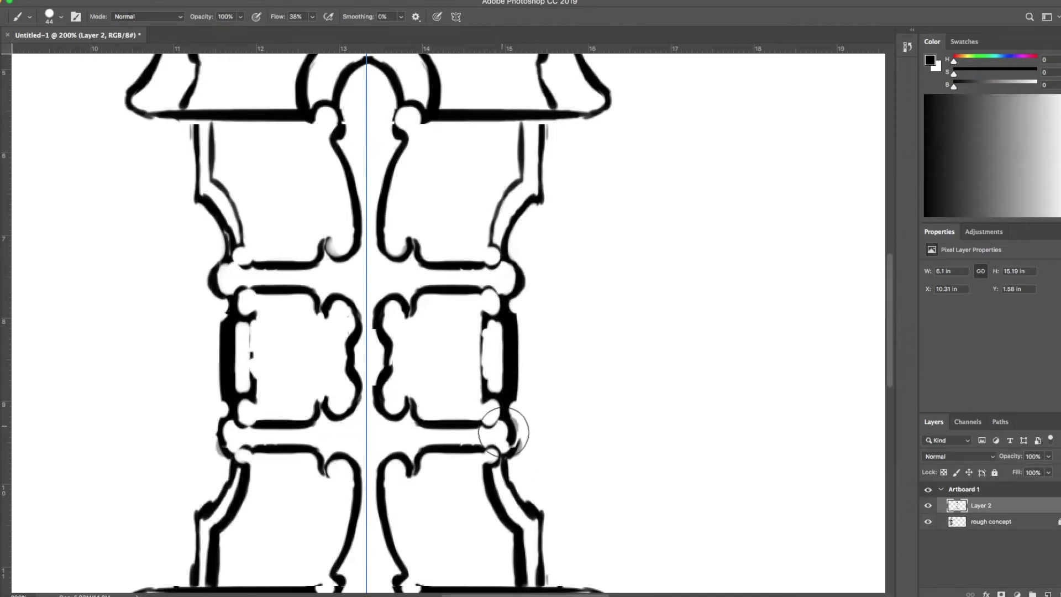
pyautogui.press('x')
pyautogui.moveTo(509, 433)
pyautogui.mouseDown()
pyautogui.moveTo(513, 421)
pyautogui.moveTo(521, 433)
pyautogui.moveTo(509, 454)
pyautogui.mouseUp()
pyautogui.press('x')
pyautogui.moveTo(599, 429); pyautogui.dragTo(561, 271)
# Step: Clean up the lower side posts, thinning their inner and outer contours with white and restoring the angled corners in black
pyautogui.press('x')
pyautogui.moveTo(492, 304); pyautogui.dragTo(514, 327)
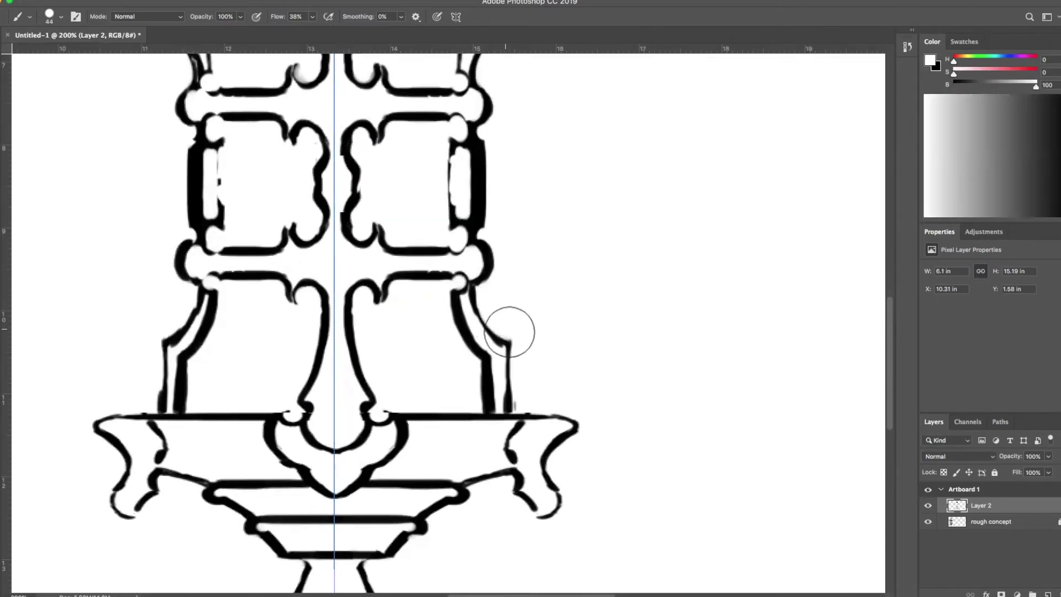
pyautogui.moveTo(449, 296)
pyautogui.mouseDown()
pyautogui.moveTo(507, 368)
pyautogui.moveTo(491, 353)
pyautogui.moveTo(495, 406)
pyautogui.moveTo(524, 360)
pyautogui.moveTo(523, 338)
pyautogui.moveTo(519, 402)
pyautogui.moveTo(506, 354)
pyautogui.mouseUp()
pyautogui.press('x')
pyautogui.moveTo(159, 343)
pyautogui.mouseDown()
pyautogui.moveTo(162, 399)
pyautogui.moveTo(165, 335)
pyautogui.moveTo(176, 328)
pyautogui.moveTo(175, 404)
pyautogui.moveTo(181, 337)
pyautogui.moveTo(208, 295)
pyautogui.moveTo(189, 327)
pyautogui.mouseUp()
pyautogui.press('x')
# Step: Set the brush size to 22 px and hollow out the middle side posts with white, straightening their inner edges
pyautogui.rightClick(516, 329)
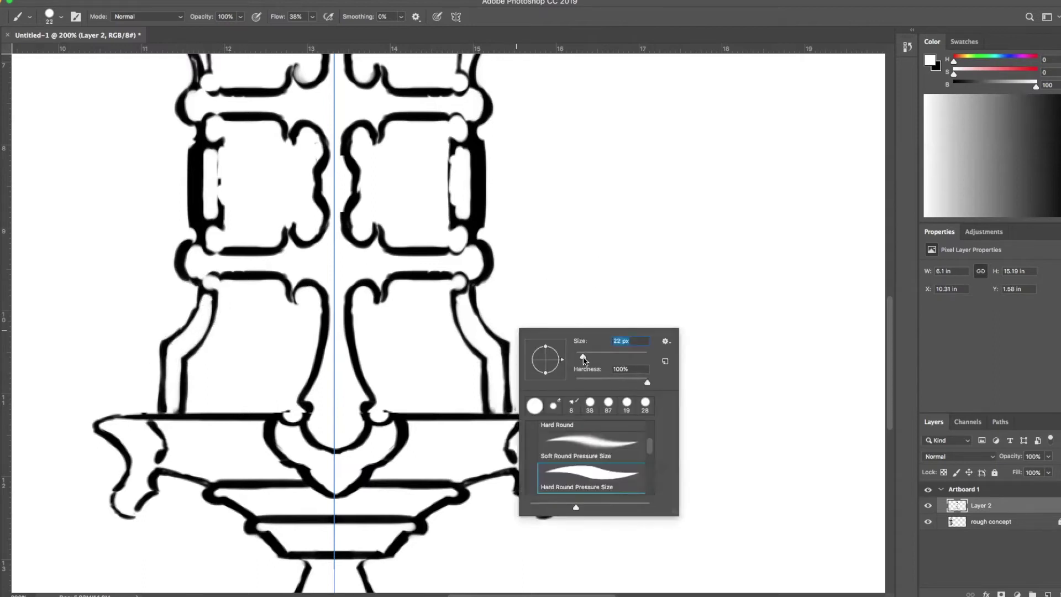
pyautogui.click(468, 295)
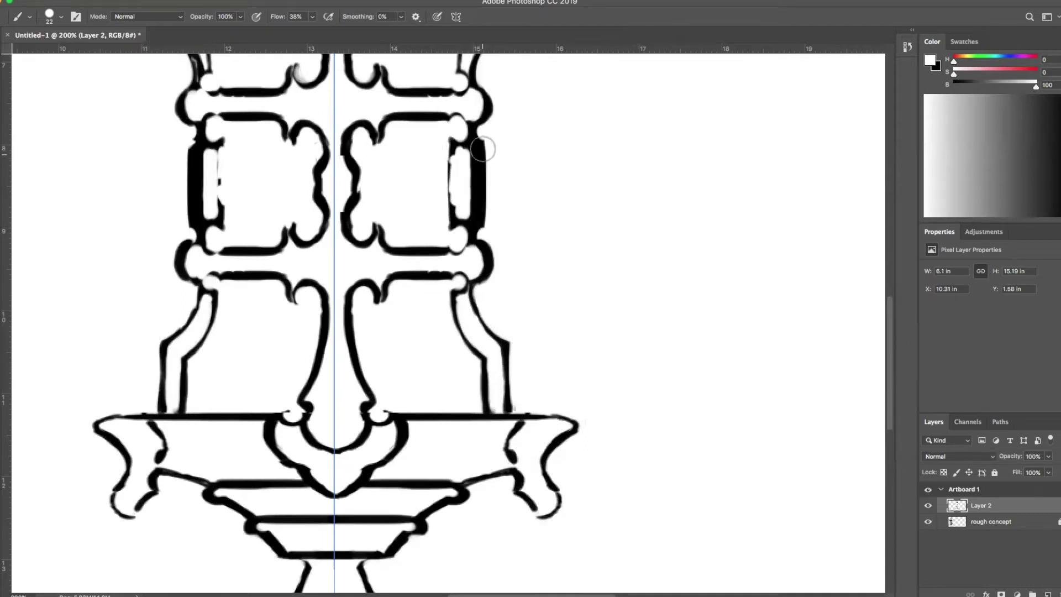
pyautogui.moveTo(449, 139)
pyautogui.mouseDown()
pyautogui.moveTo(447, 226)
pyautogui.moveTo(448, 152)
pyautogui.moveTo(445, 214)
pyautogui.moveTo(469, 134)
pyautogui.moveTo(451, 142)
pyautogui.moveTo(450, 229)
pyautogui.moveTo(452, 136)
pyautogui.mouseUp()
pyautogui.press('x')
pyautogui.press('x')
pyautogui.moveTo(209, 155)
pyautogui.mouseDown()
pyautogui.moveTo(203, 219)
pyautogui.moveTo(202, 152)
pyautogui.mouseUp()
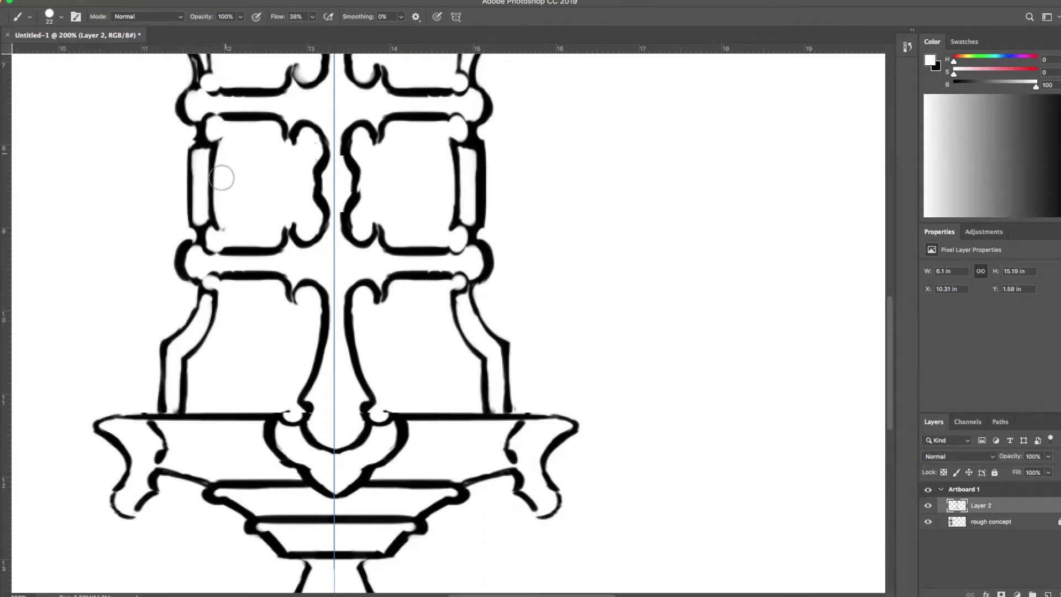
# Step: Redraw the middle side posts' inner and outer contours in black and trim their ends with white
pyautogui.press('x')
pyautogui.moveTo(213, 166); pyautogui.dragTo(214, 213)
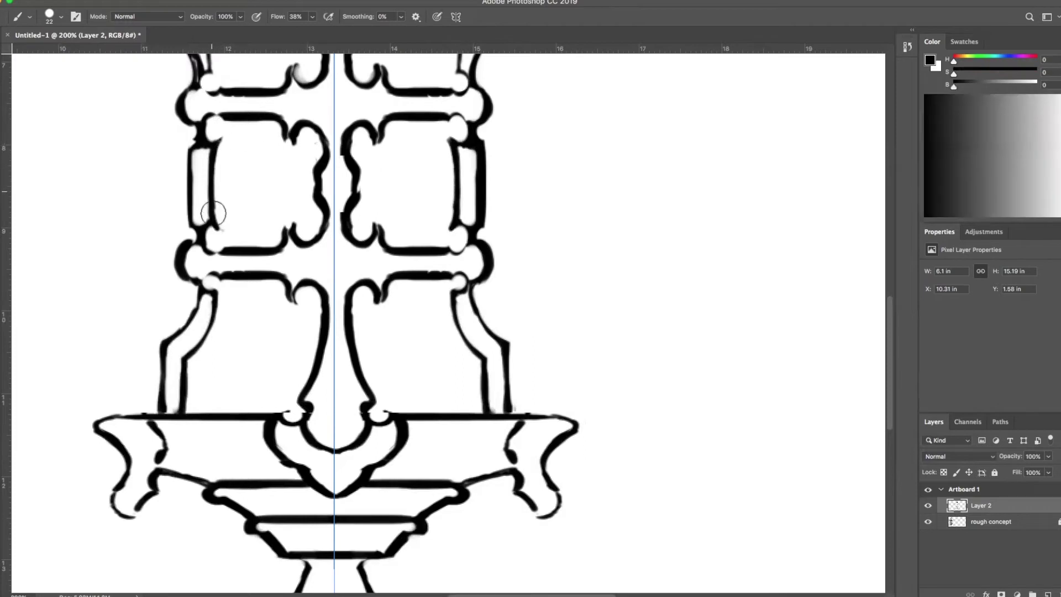
pyautogui.moveTo(188, 147)
pyautogui.mouseDown()
pyautogui.moveTo(186, 218)
pyautogui.moveTo(200, 227)
pyautogui.moveTo(186, 145)
pyautogui.moveTo(188, 209)
pyautogui.moveTo(200, 139)
pyautogui.moveTo(192, 220)
pyautogui.mouseUp()
pyautogui.press('x')
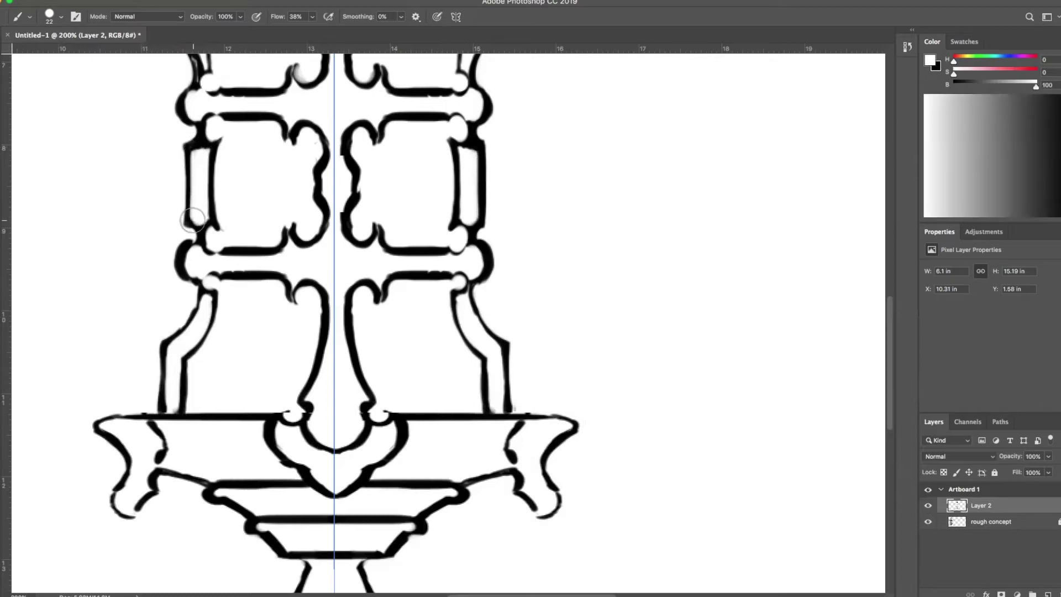
pyautogui.moveTo(467, 156)
pyautogui.mouseDown()
pyautogui.moveTo(471, 219)
pyautogui.moveTo(464, 170)
pyautogui.moveTo(460, 215)
pyautogui.moveTo(460, 151)
pyautogui.moveTo(460, 198)
pyautogui.mouseUp()
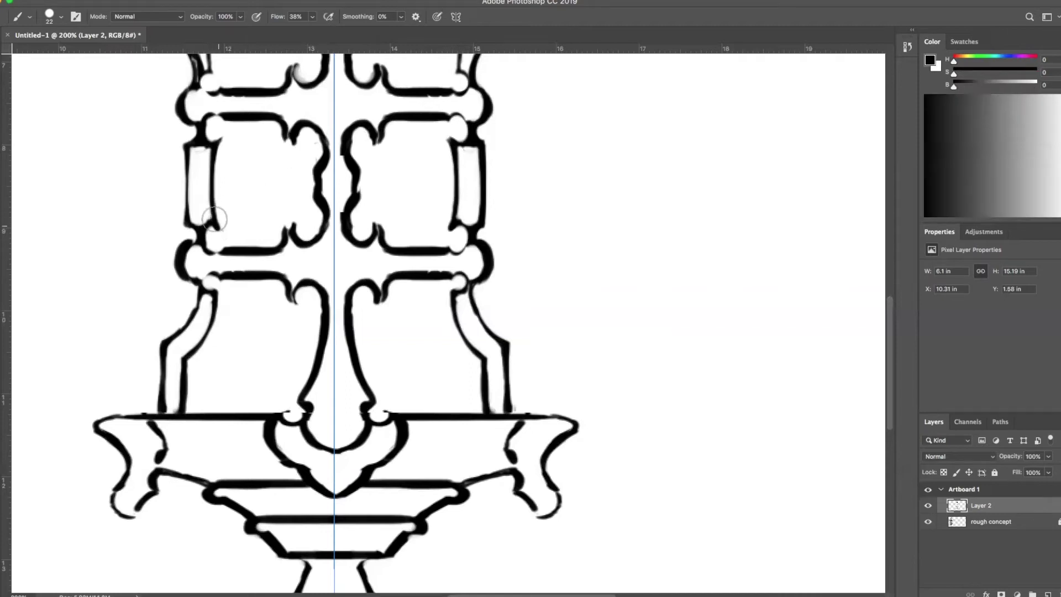
pyautogui.moveTo(207, 149); pyautogui.dragTo(196, 150)
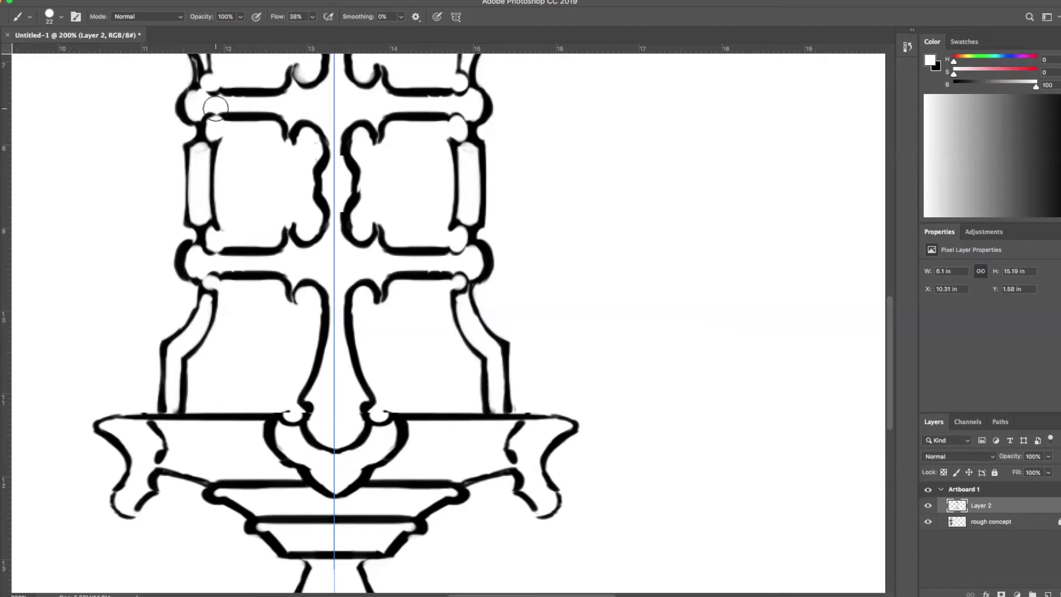
# Step: Thin the crossbars' rounded outer ends with white and refine the upper side posts' curved outer contours in white and black
pyautogui.moveTo(188, 238)
pyautogui.mouseDown()
pyautogui.moveTo(175, 247)
pyautogui.moveTo(183, 285)
pyautogui.mouseUp()
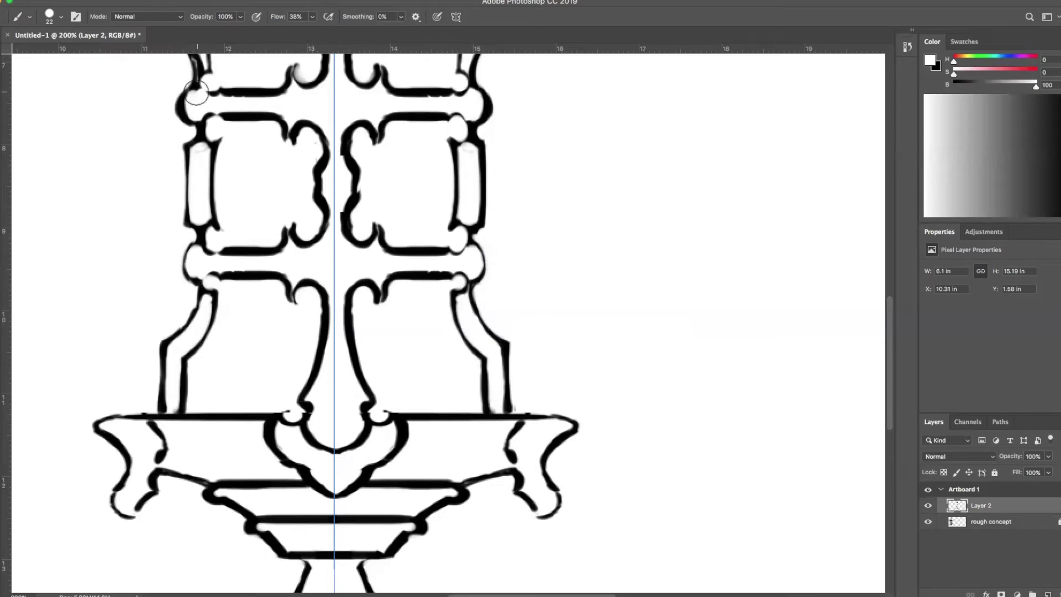
pyautogui.moveTo(193, 93); pyautogui.dragTo(195, 115)
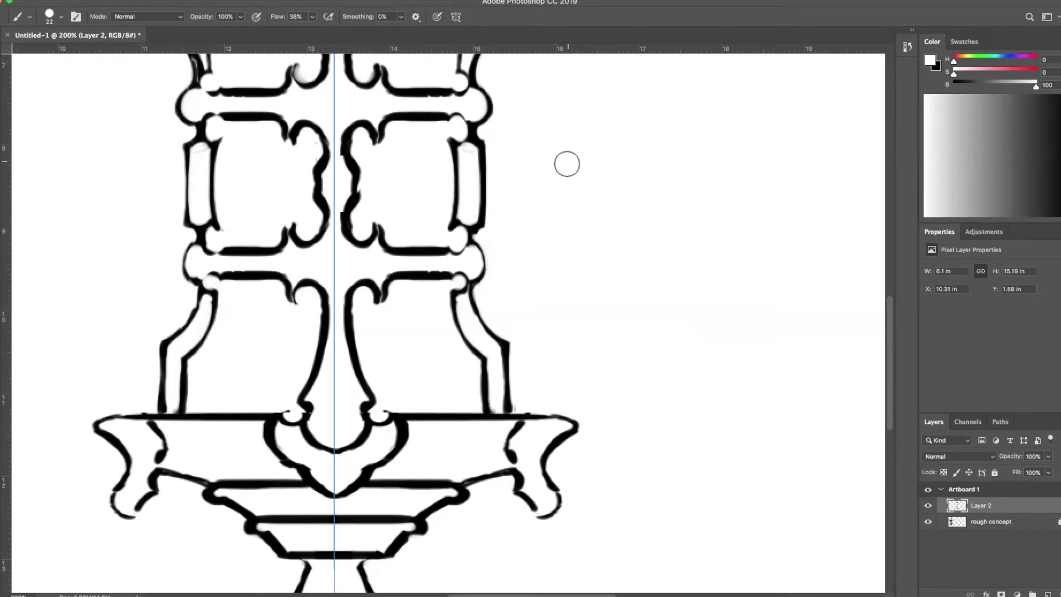
pyautogui.scroll(5, 580, 281)
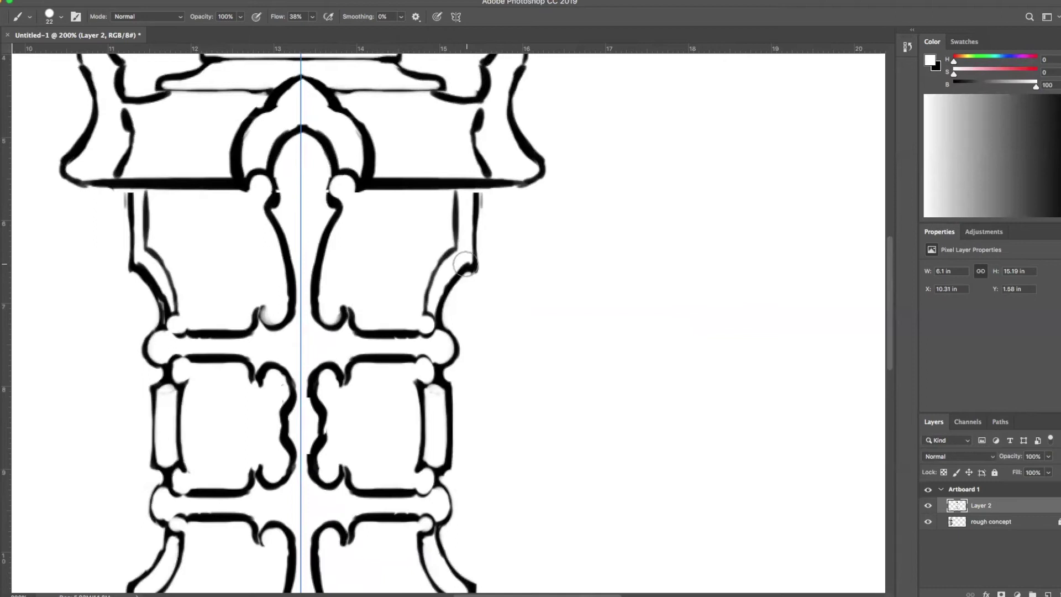
pyautogui.moveTo(468, 261); pyautogui.dragTo(434, 313)
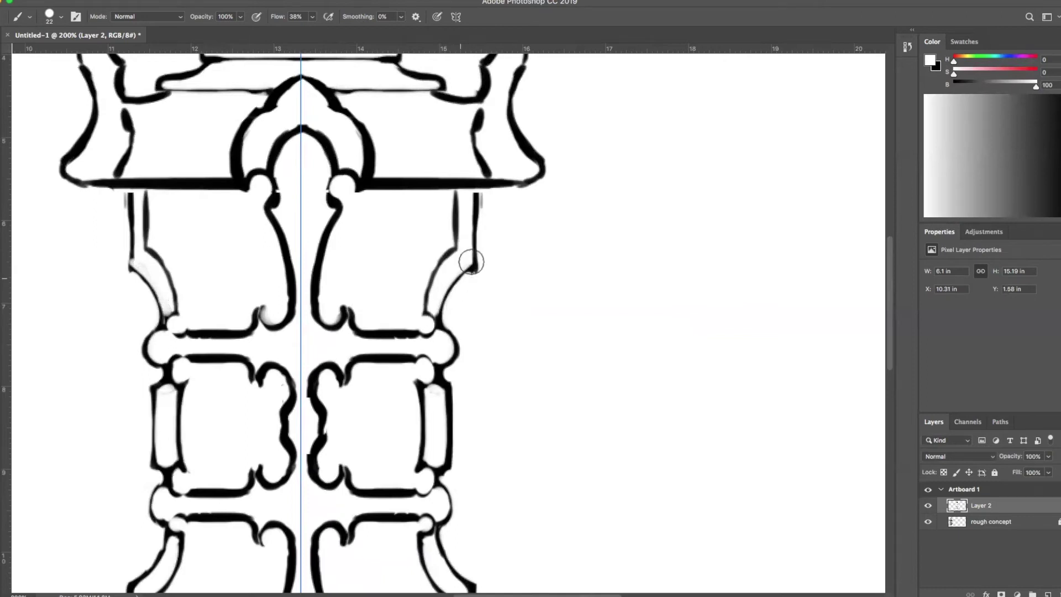
pyautogui.press('x')
pyautogui.moveTo(469, 272); pyautogui.dragTo(436, 326)
pyautogui.press('x')
pyautogui.moveTo(469, 268)
pyautogui.mouseDown()
pyautogui.moveTo(445, 288)
pyautogui.moveTo(435, 322)
pyautogui.mouseUp()
pyautogui.press('x')
# Step: Redraw the upper side posts' vertical outer edges further outward in black, erasing the old lines with white and touching up the corners
pyautogui.moveTo(478, 195)
pyautogui.mouseDown()
pyautogui.moveTo(479, 268)
pyautogui.moveTo(483, 258)
pyautogui.mouseUp()
pyautogui.press('x')
pyautogui.moveTo(475, 195)
pyautogui.mouseDown()
pyautogui.moveTo(472, 261)
pyautogui.moveTo(474, 198)
pyautogui.mouseUp()
pyautogui.moveTo(133, 192)
pyautogui.mouseDown()
pyautogui.moveTo(133, 232)
pyautogui.moveTo(133, 200)
pyautogui.mouseUp()
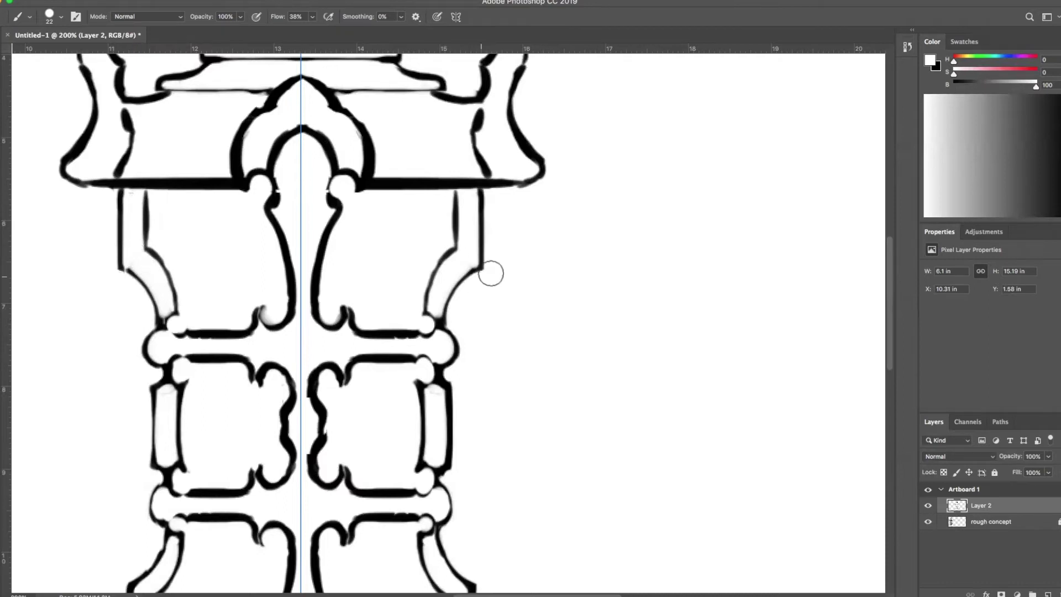
pyautogui.press('x')
pyautogui.click(473, 271)
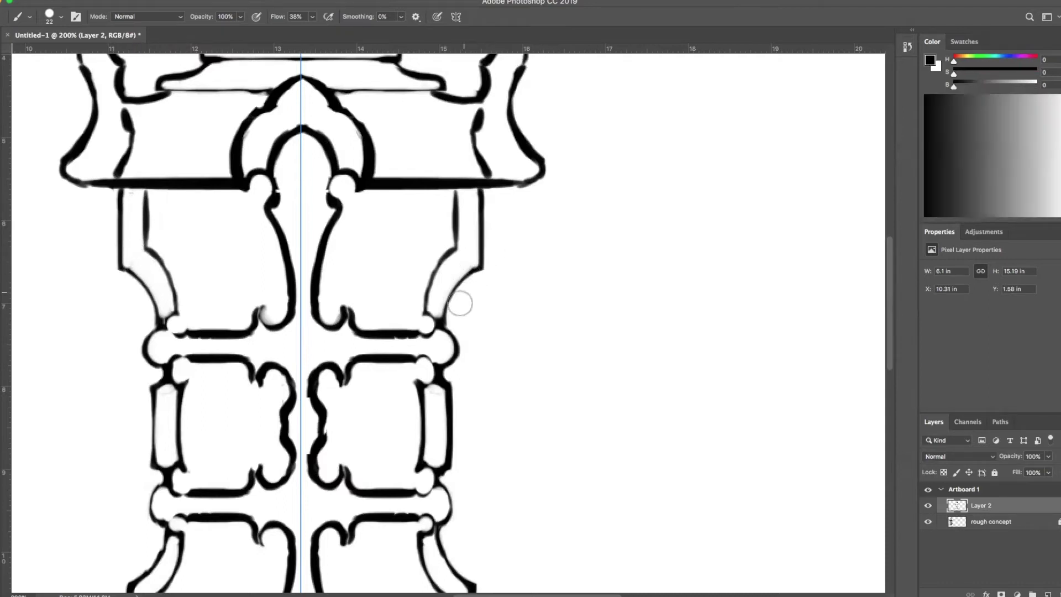
pyautogui.press('x')
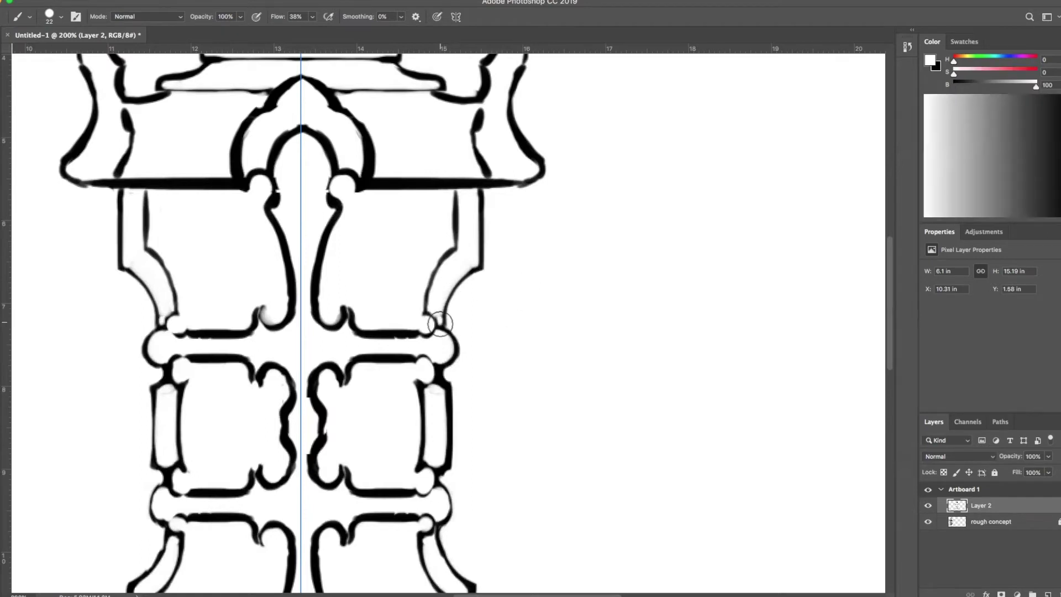
# Step: Open the necks between the upper crossbar and the middle side posts with white and touch up their outlines in black
pyautogui.moveTo(440, 386)
pyautogui.mouseDown()
pyautogui.moveTo(441, 451)
pyautogui.moveTo(439, 376)
pyautogui.mouseUp()
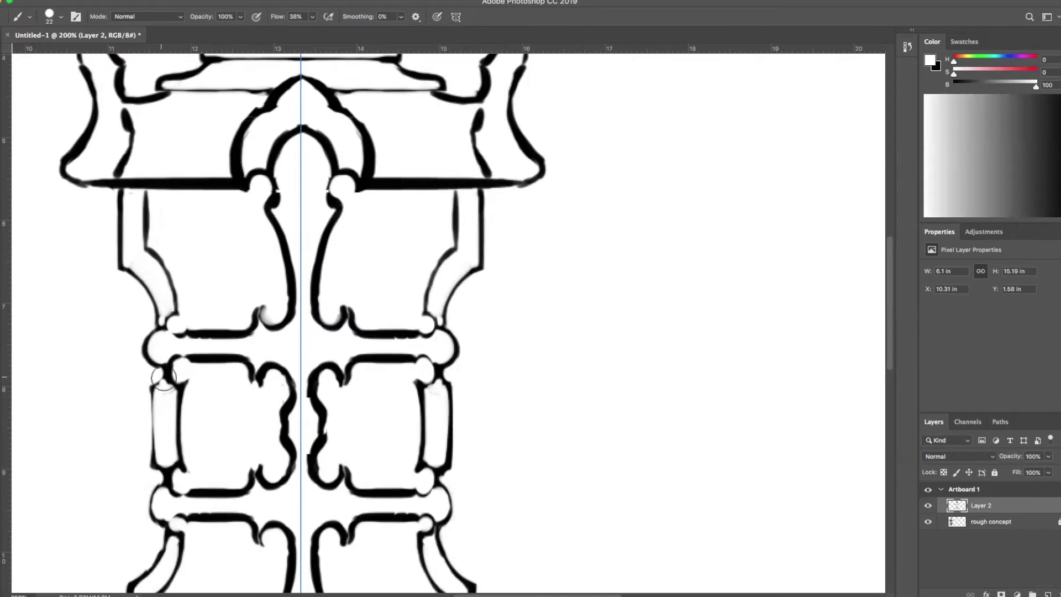
pyautogui.press('x')
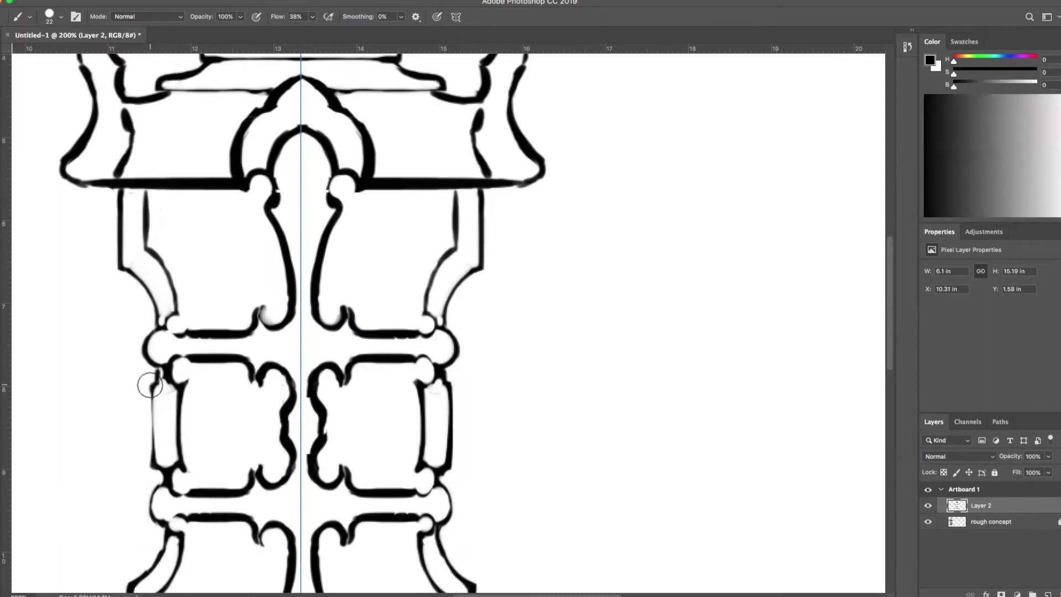
pyautogui.moveTo(427, 380); pyautogui.dragTo(423, 389)
pyautogui.press('x')
pyautogui.moveTo(168, 374); pyautogui.dragTo(164, 388)
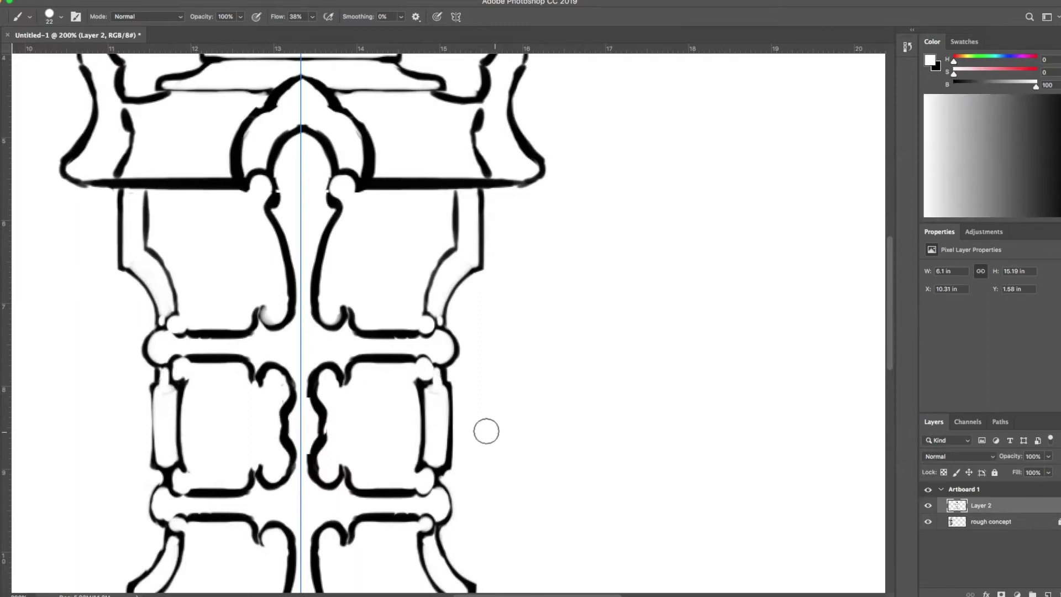
# Step: Thin the central column's scalloped middle contours on both sides with white and touch up their curves in black
pyautogui.moveTo(288, 415)
pyautogui.mouseDown()
pyautogui.moveTo(293, 473)
pyautogui.moveTo(282, 489)
pyautogui.mouseUp()
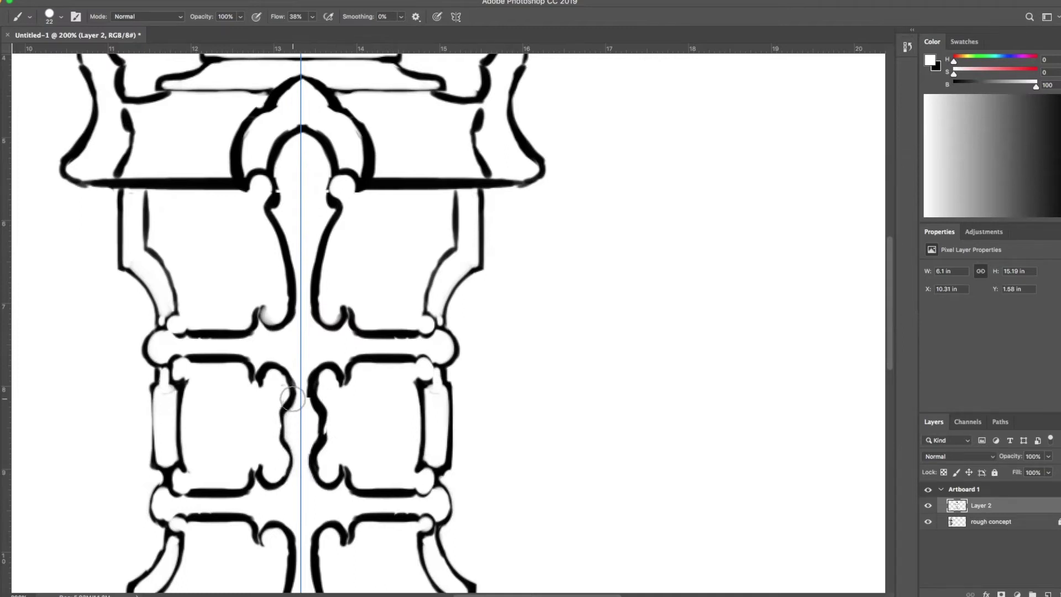
pyautogui.press('x')
pyautogui.moveTo(292, 396)
pyautogui.mouseDown()
pyautogui.moveTo(289, 457)
pyautogui.moveTo(274, 488)
pyautogui.moveTo(344, 392)
pyautogui.moveTo(332, 433)
pyautogui.moveTo(321, 346)
pyautogui.moveTo(310, 402)
pyautogui.moveTo(322, 358)
pyautogui.moveTo(321, 409)
pyautogui.mouseUp()
pyautogui.press('x')
pyautogui.press('x')
pyautogui.press('x')
pyautogui.moveTo(327, 369)
pyautogui.mouseDown()
pyautogui.moveTo(337, 412)
pyautogui.moveTo(326, 421)
pyautogui.moveTo(334, 460)
pyautogui.mouseUp()
# Step: Reshape the pointed curls where the upper crossbar meets the central column, alternating black and white strokes
pyautogui.scroll(-5, 497, 386)
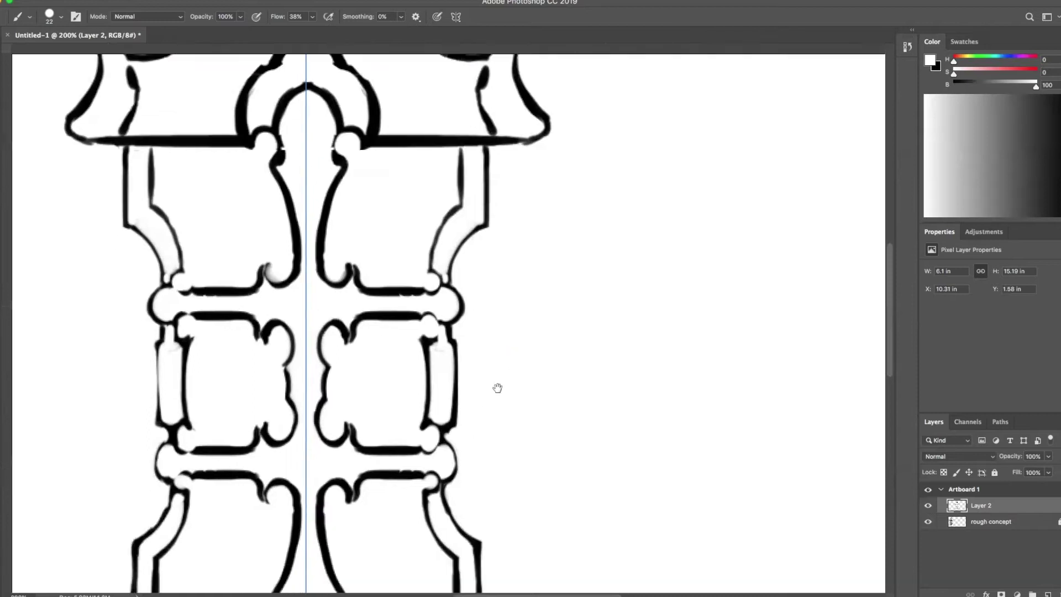
pyautogui.press('x')
pyautogui.moveTo(259, 136)
pyautogui.mouseDown()
pyautogui.moveTo(249, 135)
pyautogui.moveTo(267, 147)
pyautogui.mouseUp()
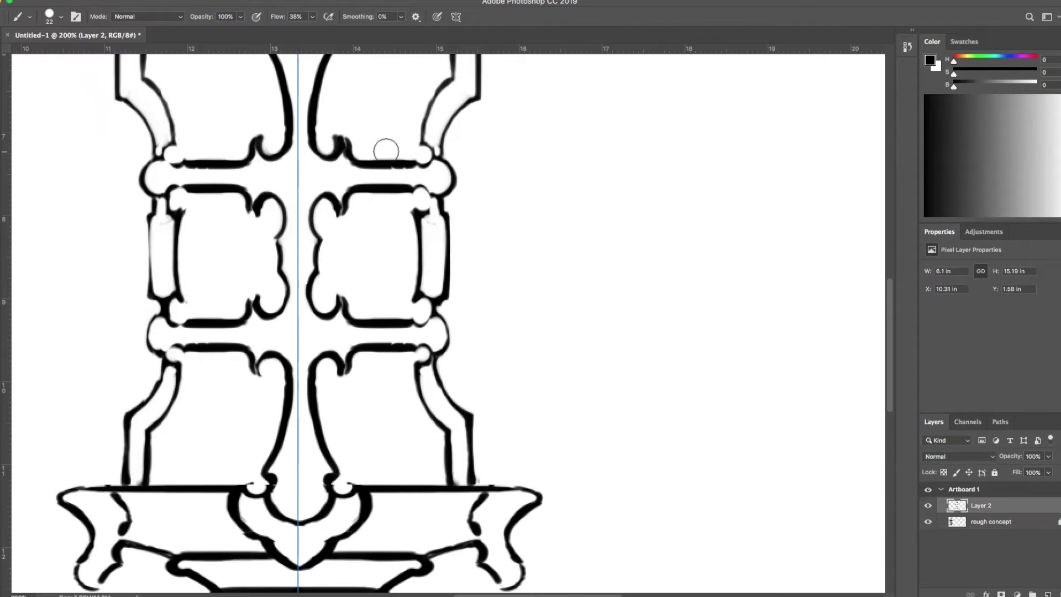
pyautogui.press('x')
pyautogui.moveTo(341, 150); pyautogui.dragTo(339, 138)
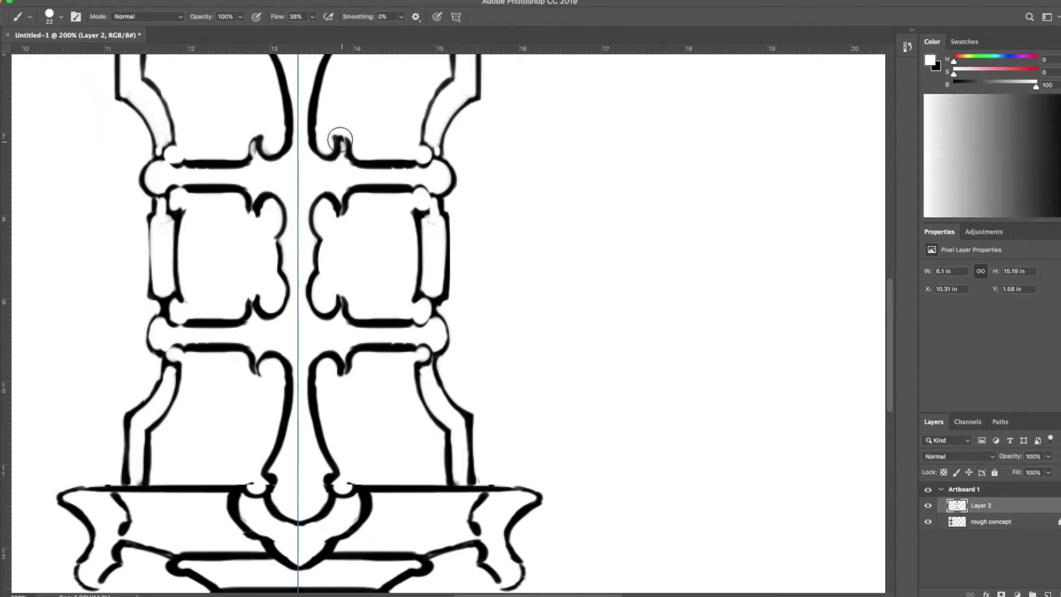
pyautogui.moveTo(260, 135)
pyautogui.mouseDown()
pyautogui.moveTo(254, 149)
pyautogui.moveTo(249, 135)
pyautogui.mouseUp()
pyautogui.press('x')
pyautogui.moveTo(251, 189)
pyautogui.mouseDown()
pyautogui.moveTo(249, 213)
pyautogui.moveTo(262, 197)
pyautogui.moveTo(264, 220)
pyautogui.moveTo(262, 165)
pyautogui.moveTo(259, 211)
pyautogui.mouseUp()
pyautogui.press('x')
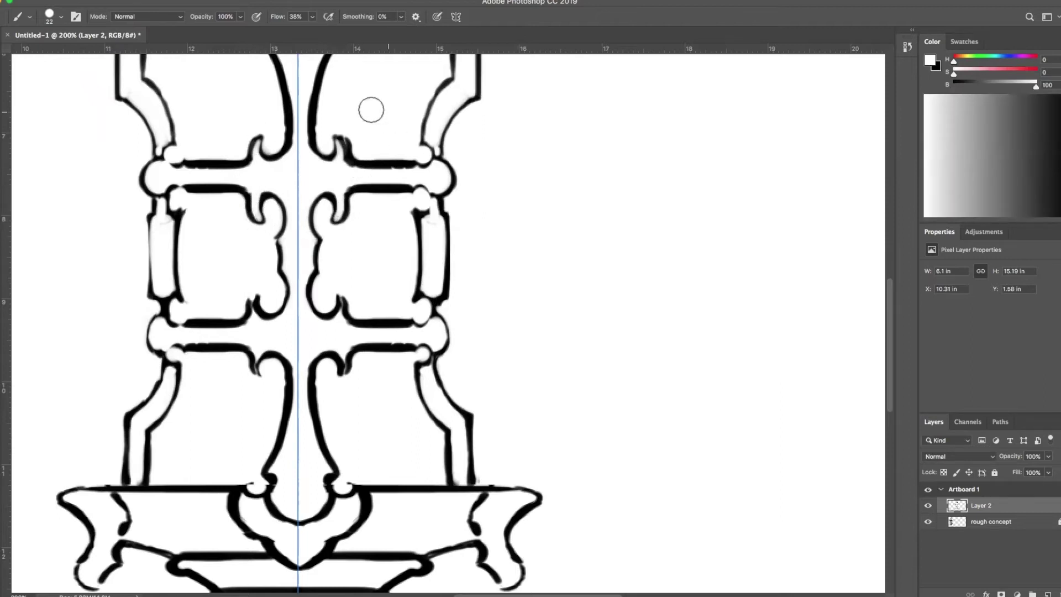
# Step: Thin the straight horizontal edges of both crossbars with mirrored white strokes
pyautogui.moveTo(345, 131)
pyautogui.mouseDown()
pyautogui.moveTo(358, 163)
pyautogui.moveTo(351, 173)
pyautogui.moveTo(412, 170)
pyautogui.moveTo(351, 180)
pyautogui.moveTo(415, 177)
pyautogui.mouseUp()
pyautogui.moveTo(347, 343); pyautogui.dragTo(412, 344)
pyautogui.moveTo(351, 327); pyautogui.dragTo(407, 326)
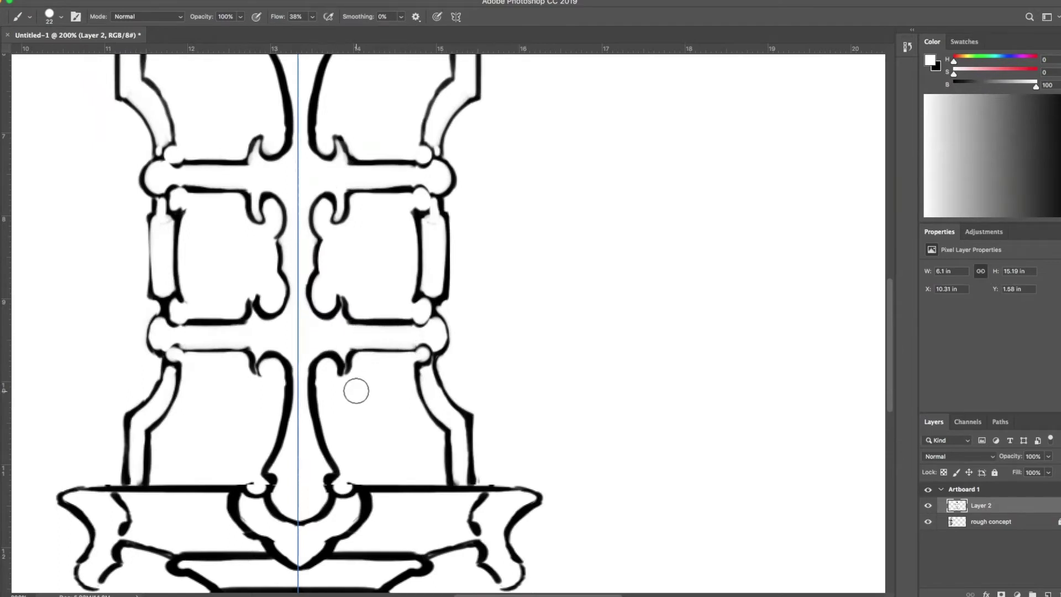
# Step: Reshape the pointed curls where the lower crossbar meets the central column, alternating black and white strokes
pyautogui.press('x')
pyautogui.moveTo(256, 296); pyautogui.dragTo(242, 309)
pyautogui.press('x')
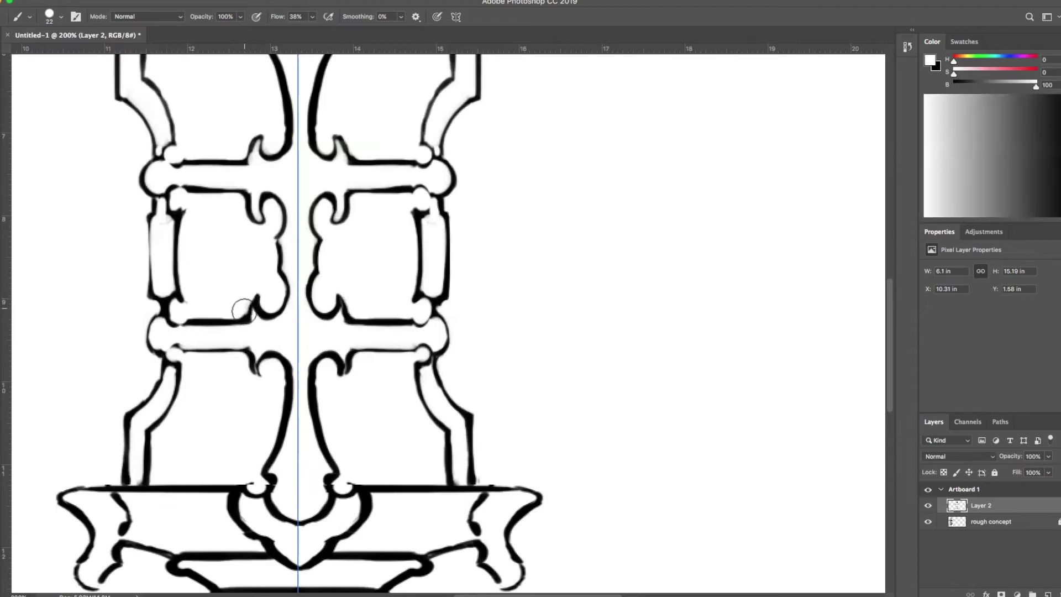
pyautogui.moveTo(253, 363)
pyautogui.mouseDown()
pyautogui.moveTo(250, 343)
pyautogui.moveTo(254, 367)
pyautogui.moveTo(264, 362)
pyautogui.mouseUp()
pyautogui.press('x')
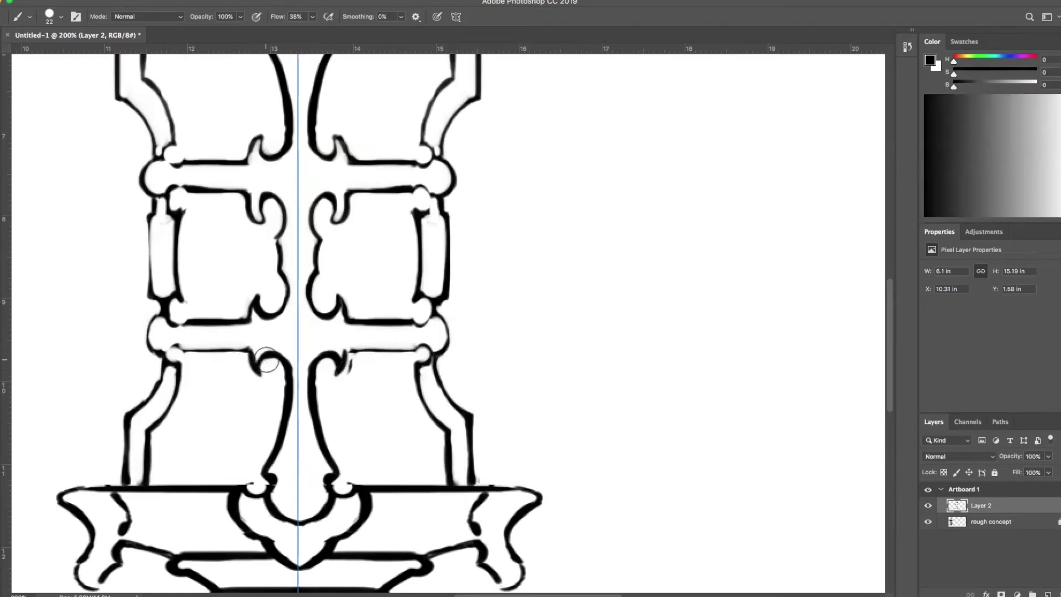
pyautogui.press('x')
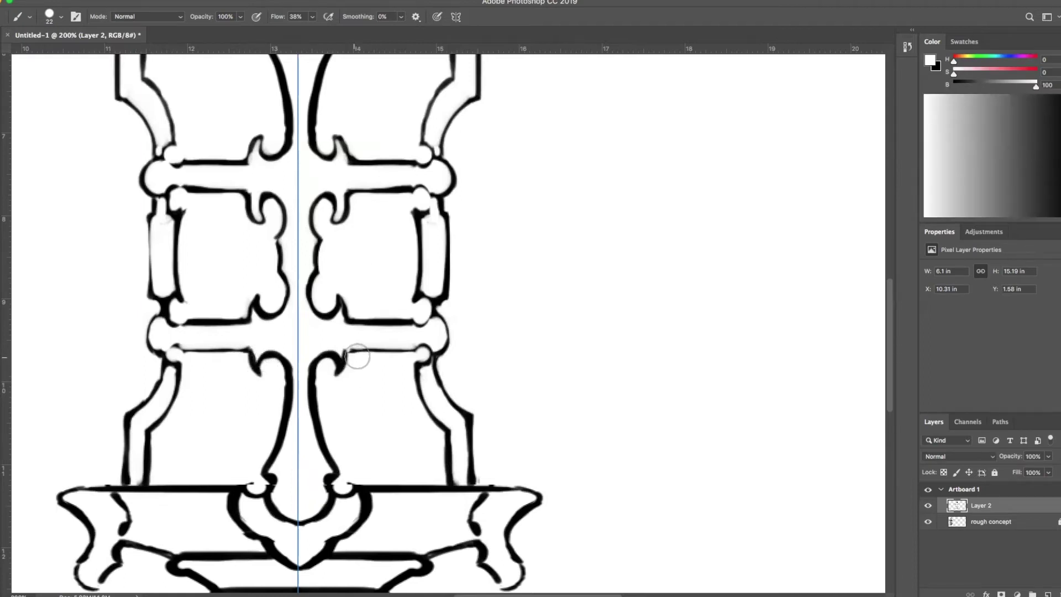
# Step: Thin the lower crossbar's edges and the adjoining lower lobes of the central column with white, touching up the curls in black
pyautogui.moveTo(348, 350); pyautogui.dragTo(405, 349)
pyautogui.press('x')
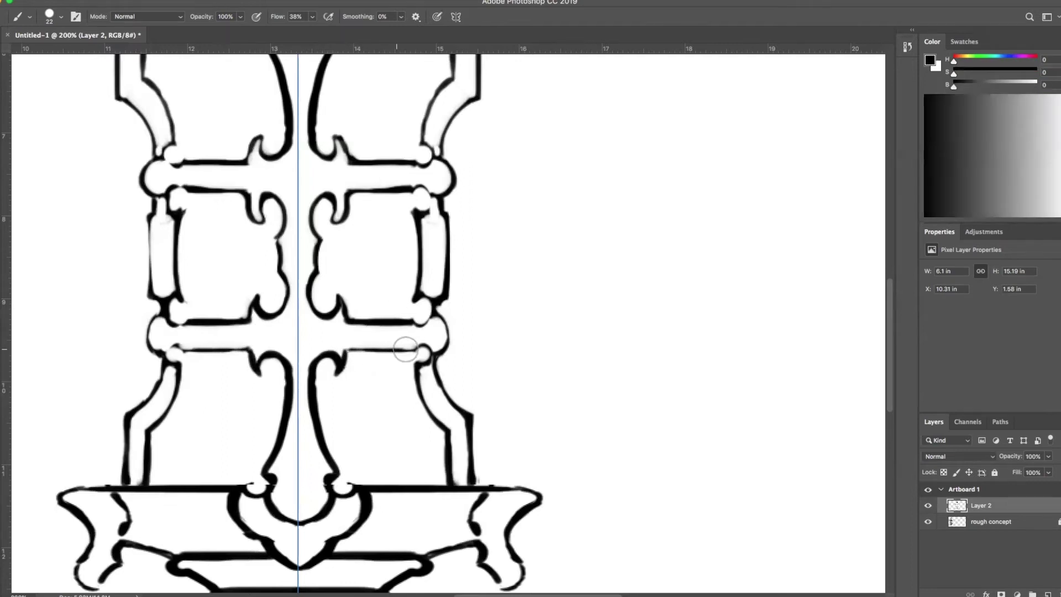
pyautogui.press('x')
pyautogui.moveTo(344, 316)
pyautogui.mouseDown()
pyautogui.moveTo(376, 322)
pyautogui.moveTo(414, 311)
pyautogui.mouseUp()
pyautogui.moveTo(264, 296); pyautogui.dragTo(283, 314)
pyautogui.moveTo(323, 279); pyautogui.dragTo(309, 253)
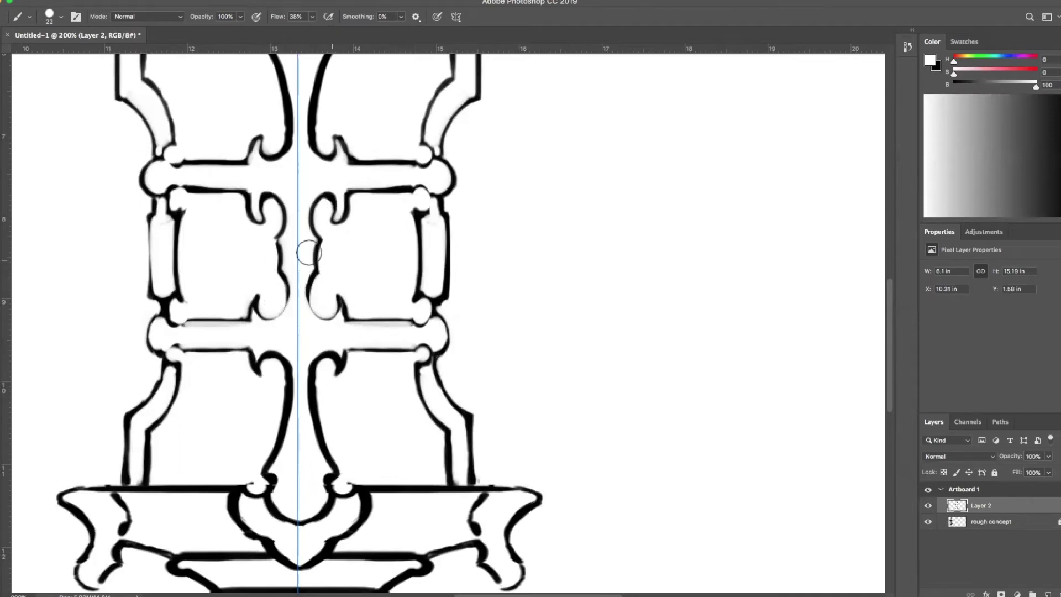
pyautogui.press('x')
pyautogui.moveTo(314, 289)
pyautogui.mouseDown()
pyautogui.moveTo(317, 308)
pyautogui.moveTo(338, 306)
pyautogui.mouseUp()
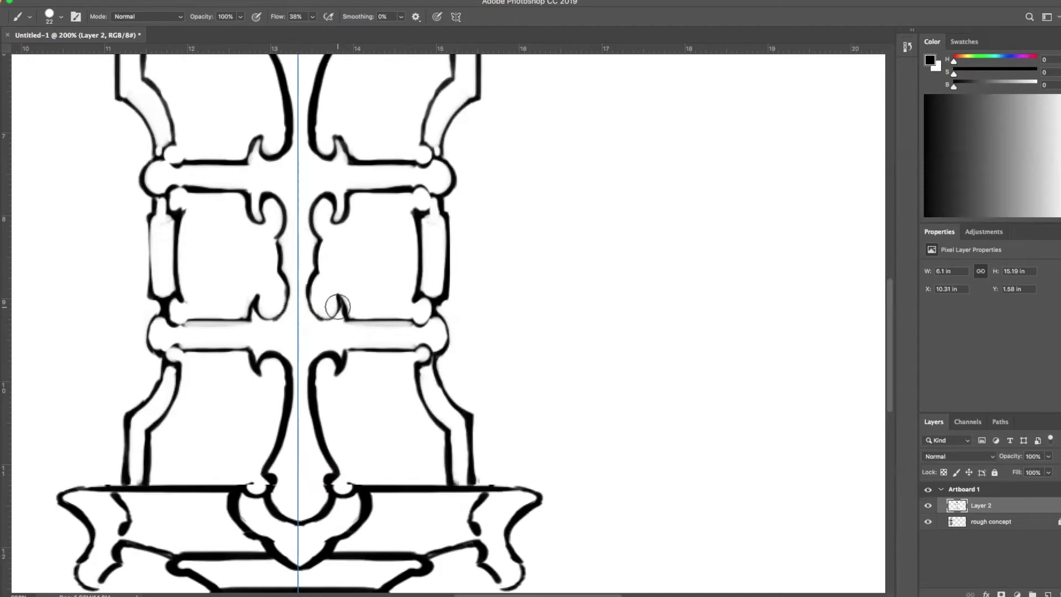
# Step: Clean up the base's central ornament with white, rounding the small notches at its top and thinning its scalloped outline
pyautogui.scroll(-5, 369, 342)
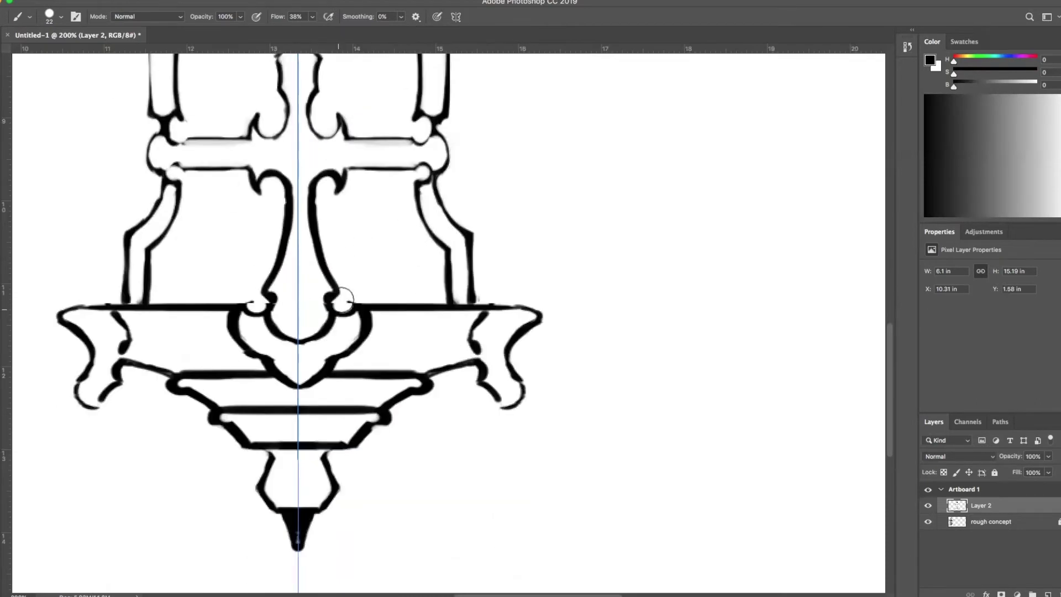
pyautogui.press('x')
pyautogui.moveTo(339, 302); pyautogui.dragTo(346, 304)
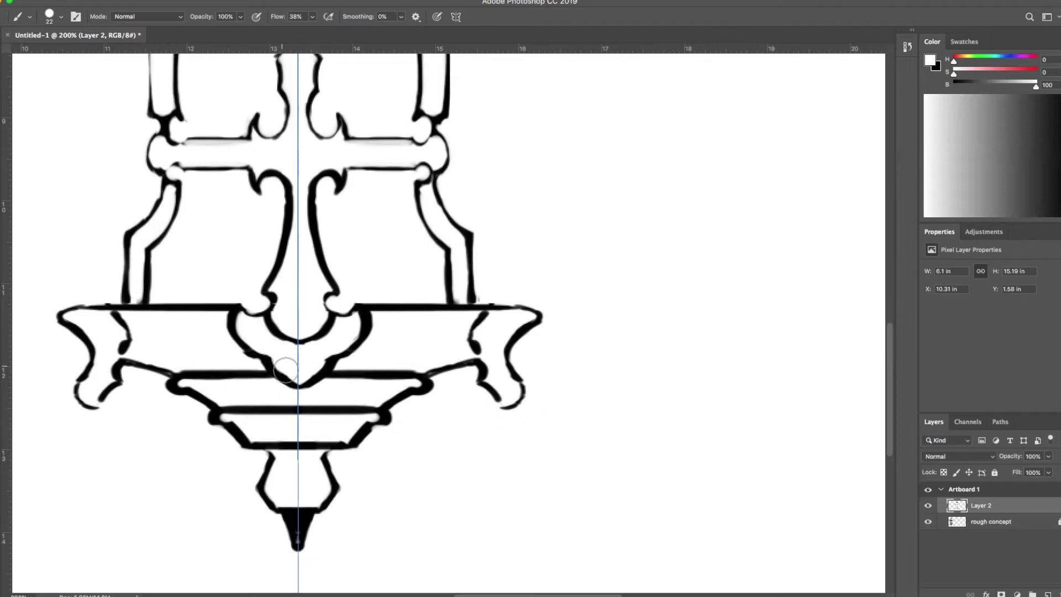
pyautogui.moveTo(287, 371)
pyautogui.mouseDown()
pyautogui.moveTo(357, 319)
pyautogui.moveTo(363, 329)
pyautogui.moveTo(357, 308)
pyautogui.moveTo(343, 321)
pyautogui.moveTo(305, 275)
pyautogui.moveTo(341, 292)
pyautogui.moveTo(325, 300)
pyautogui.moveTo(351, 298)
pyautogui.mouseUp()
pyautogui.press('x')
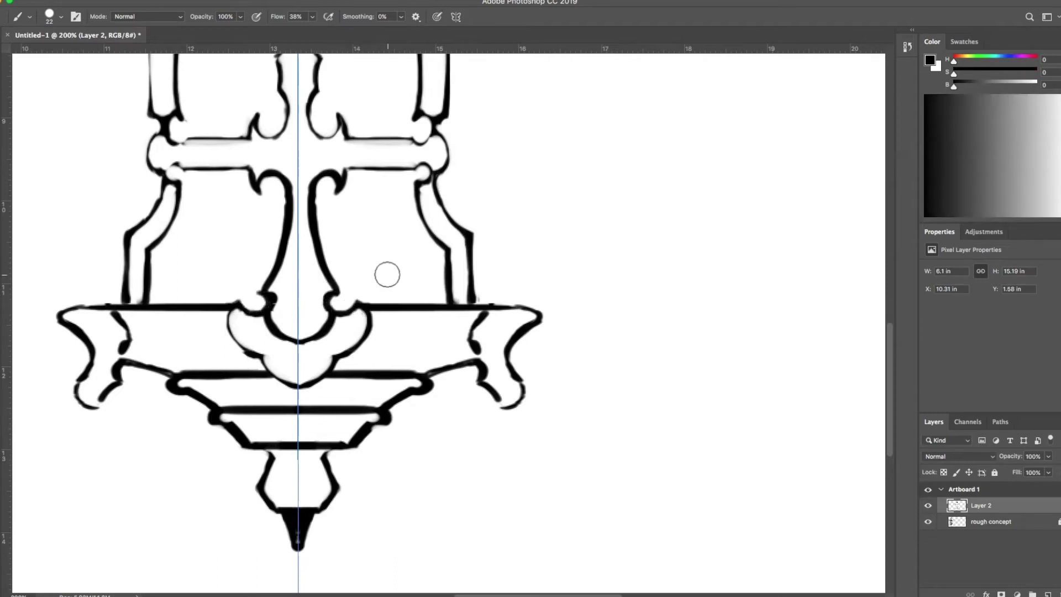
# Step: Redraw the base's outer corner brackets as closed, bone-like shapes with rounded ends, using mirrored black and white strokes
pyautogui.moveTo(524, 376)
pyautogui.mouseDown()
pyautogui.moveTo(523, 393)
pyautogui.moveTo(495, 398)
pyautogui.moveTo(521, 389)
pyautogui.mouseUp()
pyautogui.moveTo(482, 314)
pyautogui.mouseDown()
pyautogui.moveTo(522, 295)
pyautogui.moveTo(542, 313)
pyautogui.moveTo(526, 295)
pyautogui.moveTo(490, 300)
pyautogui.moveTo(470, 332)
pyautogui.moveTo(483, 373)
pyautogui.moveTo(505, 300)
pyautogui.moveTo(531, 314)
pyautogui.moveTo(504, 335)
pyautogui.moveTo(542, 327)
pyautogui.moveTo(516, 347)
pyautogui.moveTo(518, 363)
pyautogui.moveTo(516, 317)
pyautogui.moveTo(502, 368)
pyautogui.moveTo(515, 394)
pyautogui.moveTo(486, 377)
pyautogui.moveTo(505, 398)
pyautogui.moveTo(497, 306)
pyautogui.moveTo(476, 332)
pyautogui.moveTo(496, 301)
pyautogui.moveTo(476, 336)
pyautogui.moveTo(490, 348)
pyautogui.moveTo(485, 379)
pyautogui.moveTo(478, 334)
pyautogui.moveTo(486, 365)
pyautogui.mouseUp()
pyautogui.press('x')
pyautogui.press('x')
pyautogui.moveTo(88, 343); pyautogui.dragTo(71, 398)
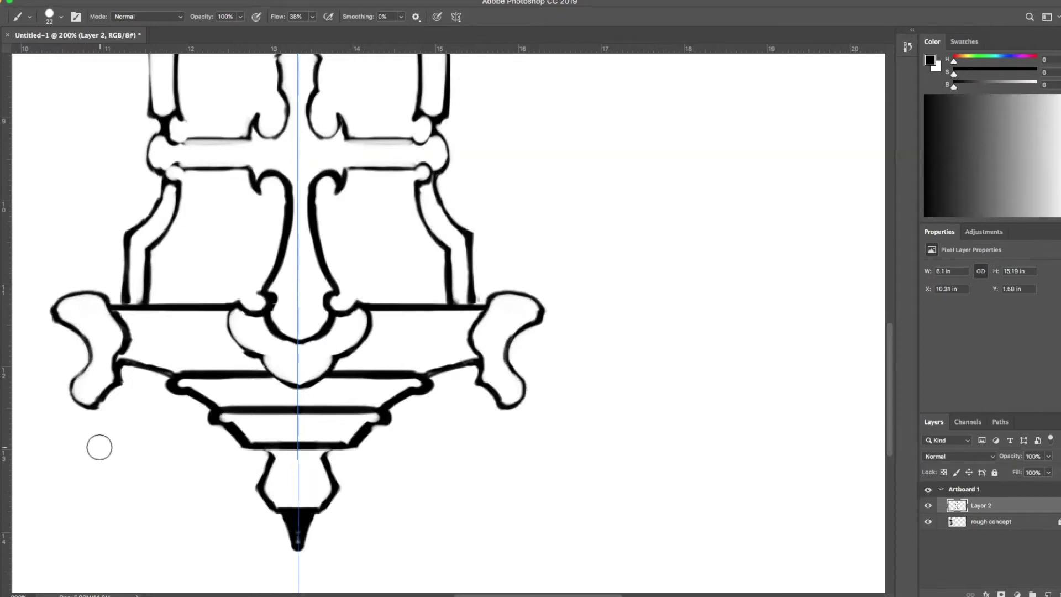
pyautogui.press('x')
# Step: Turn off paint symmetry and hand-letter an underlined "Front" heading in black above the lantern line drawing
pyautogui.moveTo(643, 150)
pyautogui.mouseDown()
pyautogui.moveTo(628, 249)
pyautogui.moveTo(660, 377)
pyautogui.moveTo(651, 421)
pyautogui.mouseUp()
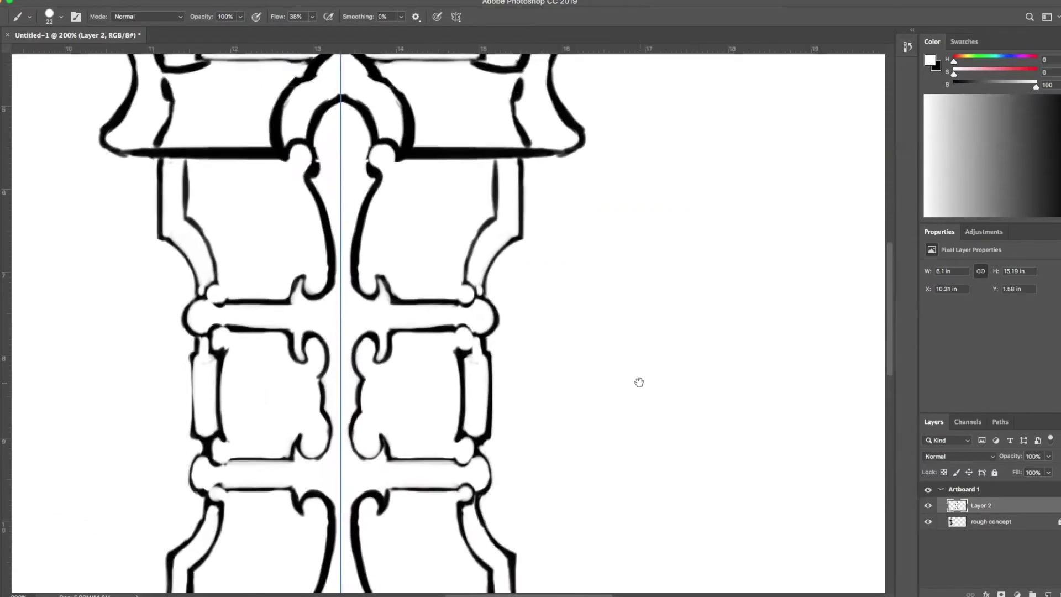
pyautogui.press('z')
pyautogui.rightClick(396, 289)
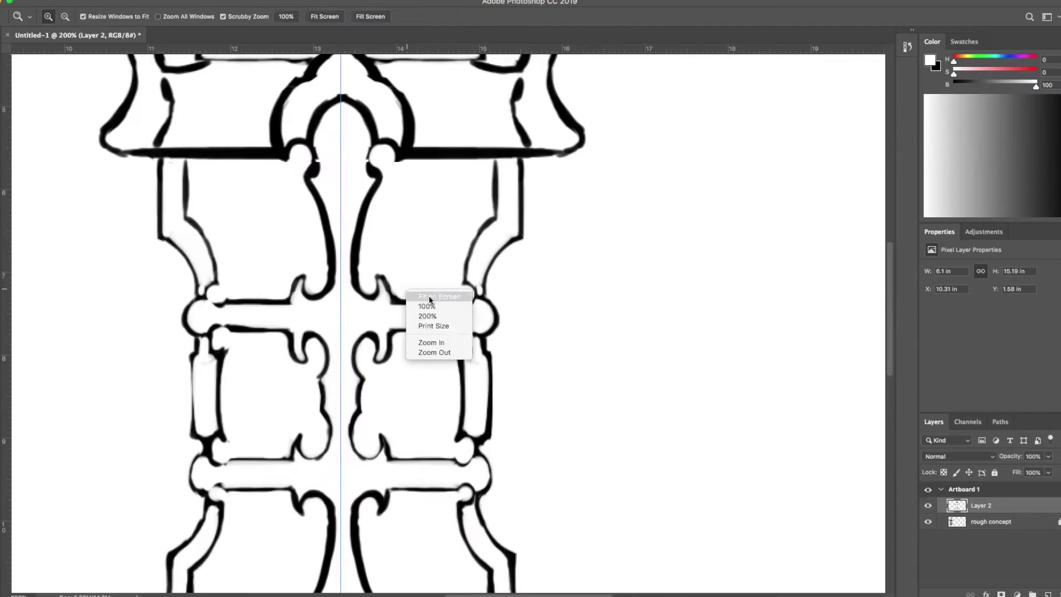
pyautogui.click(429, 326)
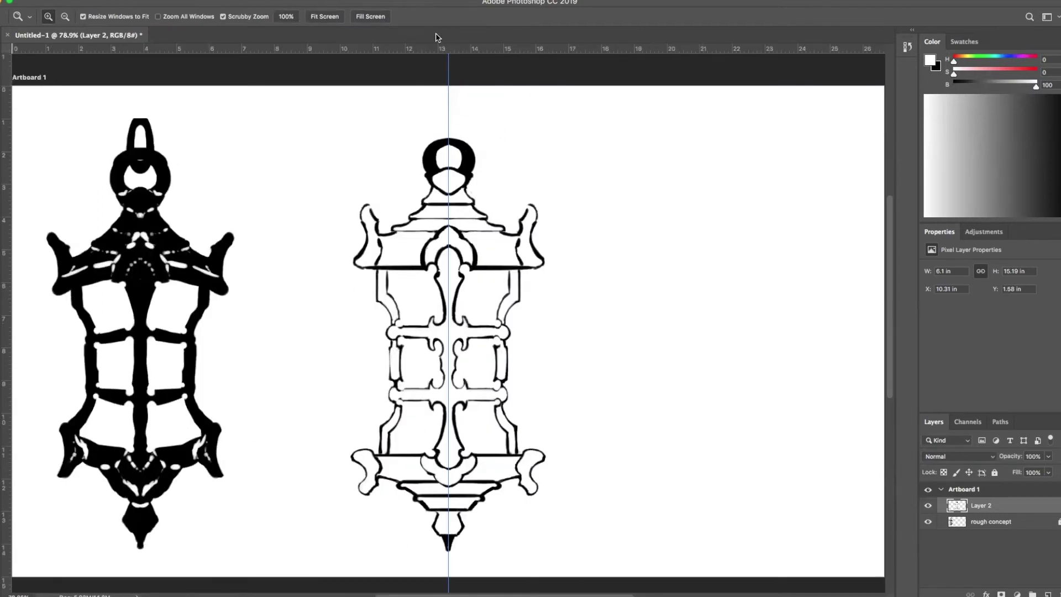
pyautogui.press('b')
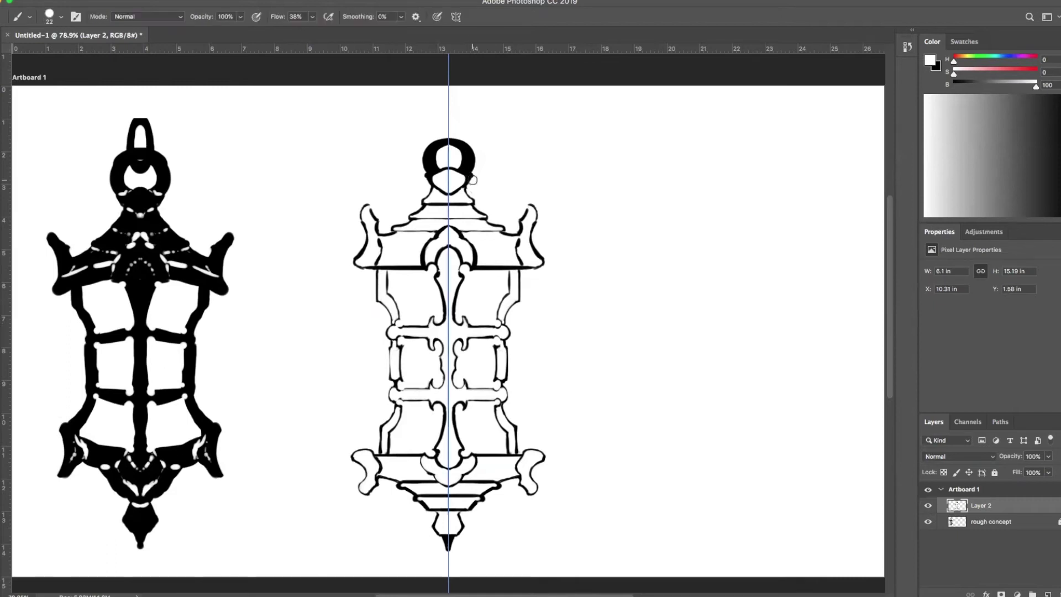
pyautogui.click(456, 17)
pyautogui.click(529, 49)
pyautogui.moveTo(401, 123)
pyautogui.mouseDown()
pyautogui.moveTo(407, 110)
pyautogui.moveTo(466, 110)
pyautogui.mouseUp()
pyautogui.press('x')
pyautogui.moveTo(394, 129); pyautogui.dragTo(465, 125)
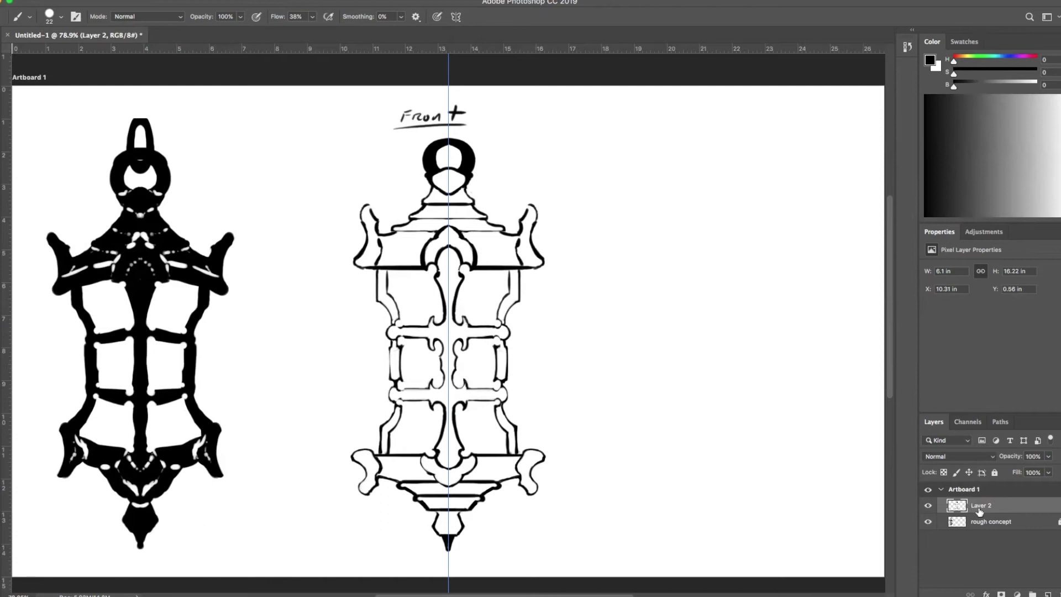
# Step: Duplicate Layer 2, naming the original layer "front" and the copy "side"
pyautogui.hotkey('ctrl', 'j')
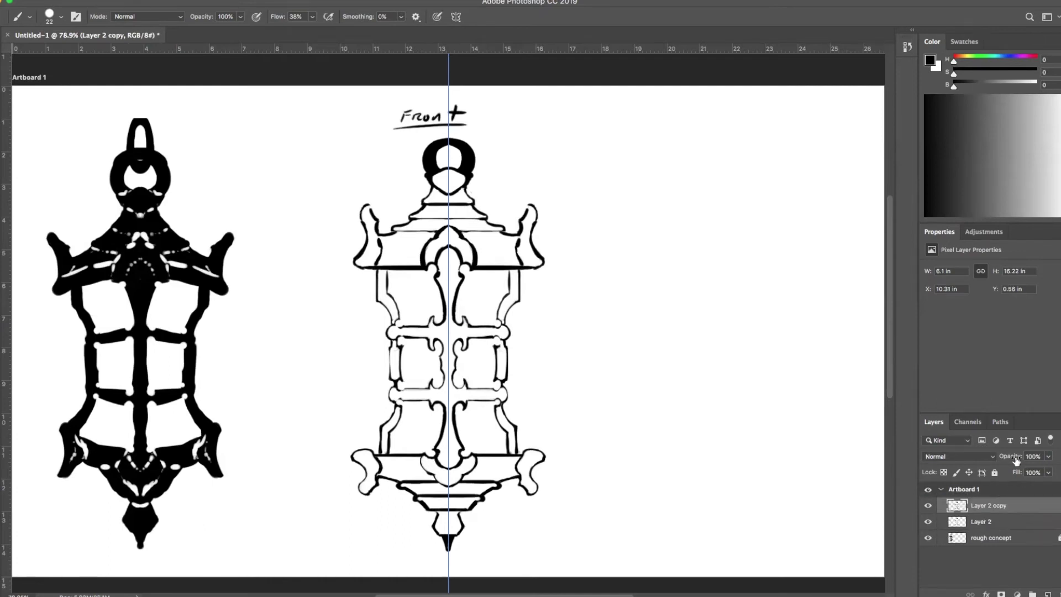
pyautogui.doubleClick(985, 522)
pyautogui.write('fr')
pyautogui.press('Return')
pyautogui.doubleClick(984, 503)
pyautogui.write('id')
pyautogui.press('Return')
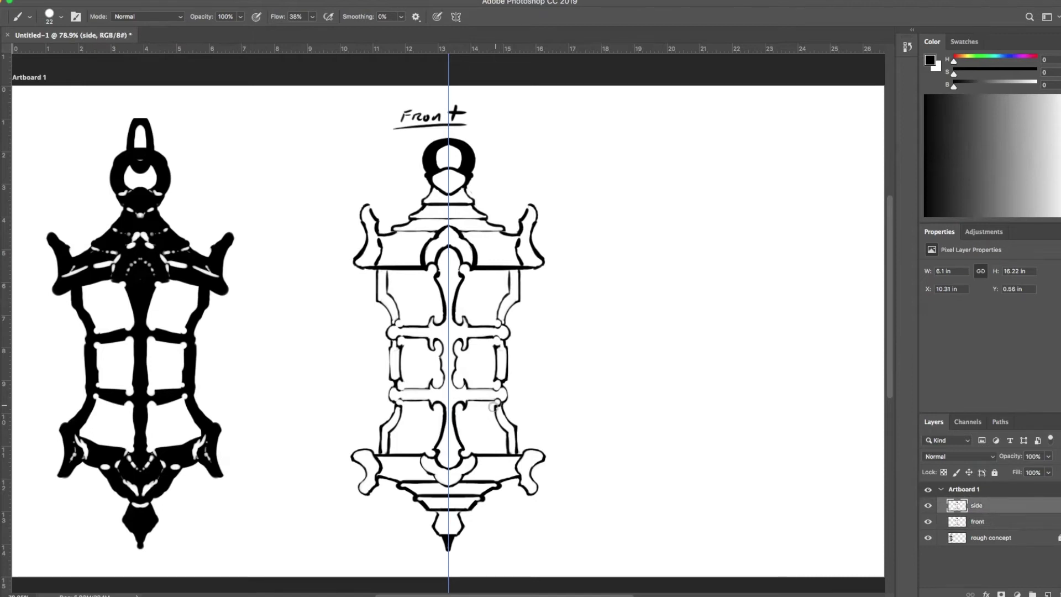
# Step: Move the side layer's lantern copy horizontally to the right of the front view, to X 18 in
pyautogui.press('super+t')
pyautogui.moveTo(511, 409); pyautogui.dragTo(751, 410)
pyautogui.press('b')
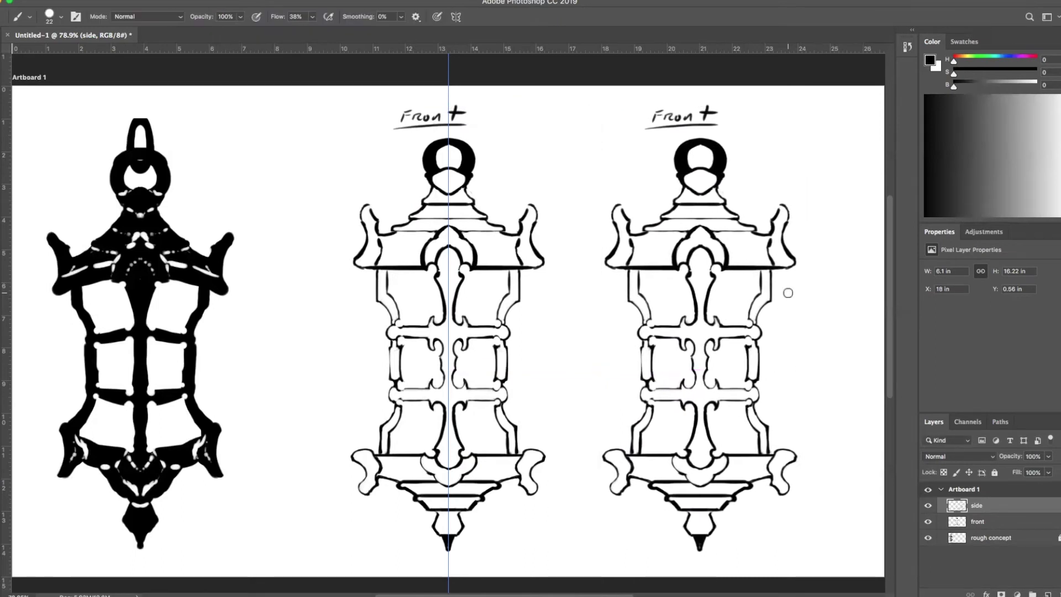
# Step: Lock the front layer and erase the "Front" heading above the lantern copy on the side layer
pyautogui.click(1010, 526)
pyautogui.click(994, 472)
pyautogui.click(1006, 505)
pyautogui.moveTo(663, 105)
pyautogui.mouseDown()
pyautogui.moveTo(696, 101)
pyautogui.moveTo(688, 117)
pyautogui.moveTo(719, 116)
pyautogui.moveTo(679, 129)
pyautogui.moveTo(670, 109)
pyautogui.mouseUp()
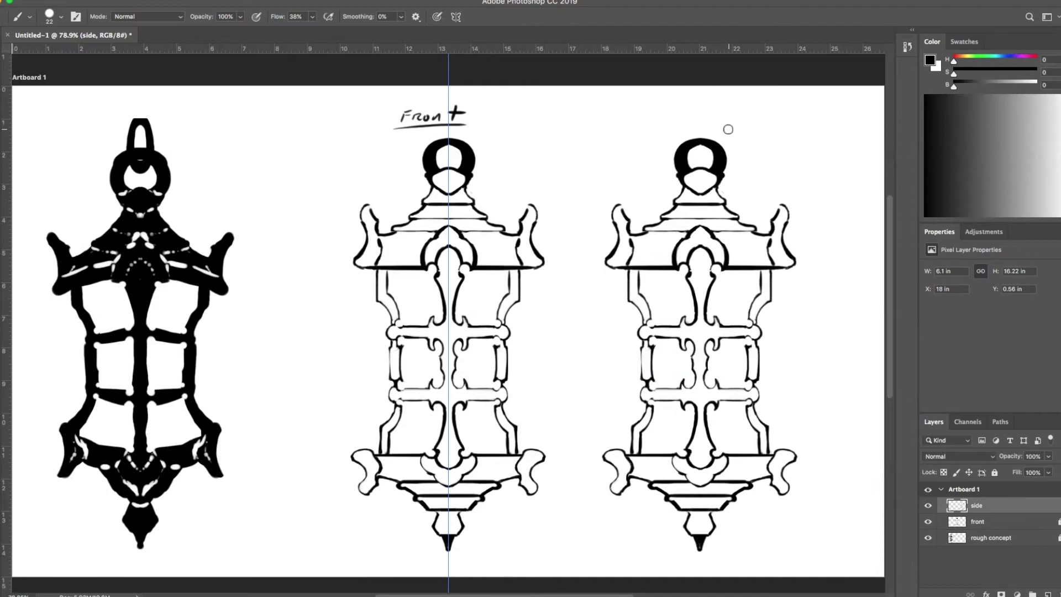
# Step: Erase the hanging ring, the right-hand outer horns and the right ends of the crossbars from the side view lantern
pyautogui.moveTo(689, 169)
pyautogui.mouseDown()
pyautogui.moveTo(679, 176)
pyautogui.moveTo(702, 145)
pyautogui.moveTo(689, 161)
pyautogui.moveTo(722, 184)
pyautogui.mouseUp()
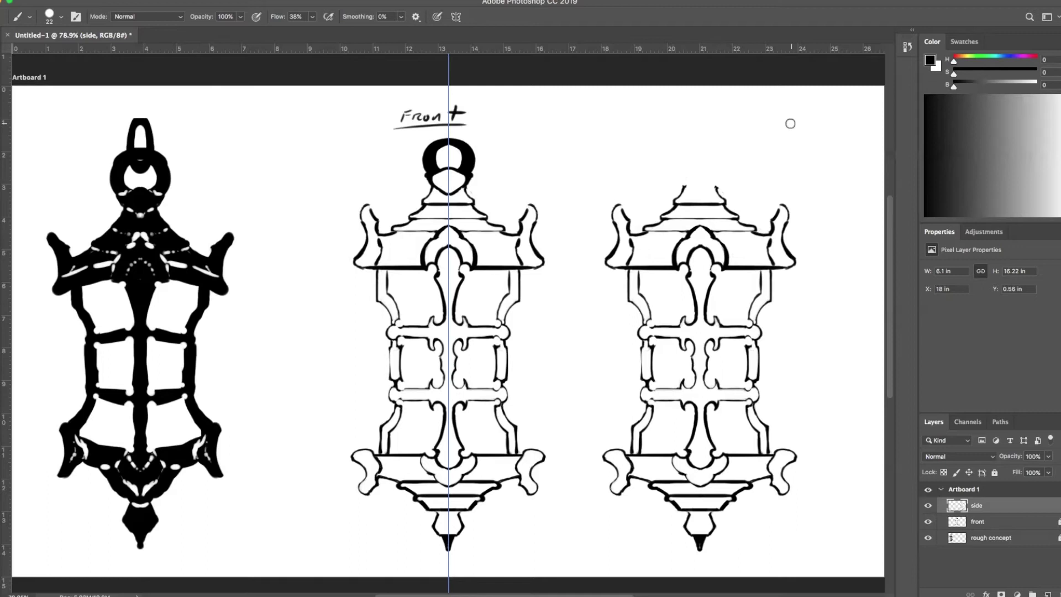
pyautogui.moveTo(787, 227); pyautogui.dragTo(785, 272)
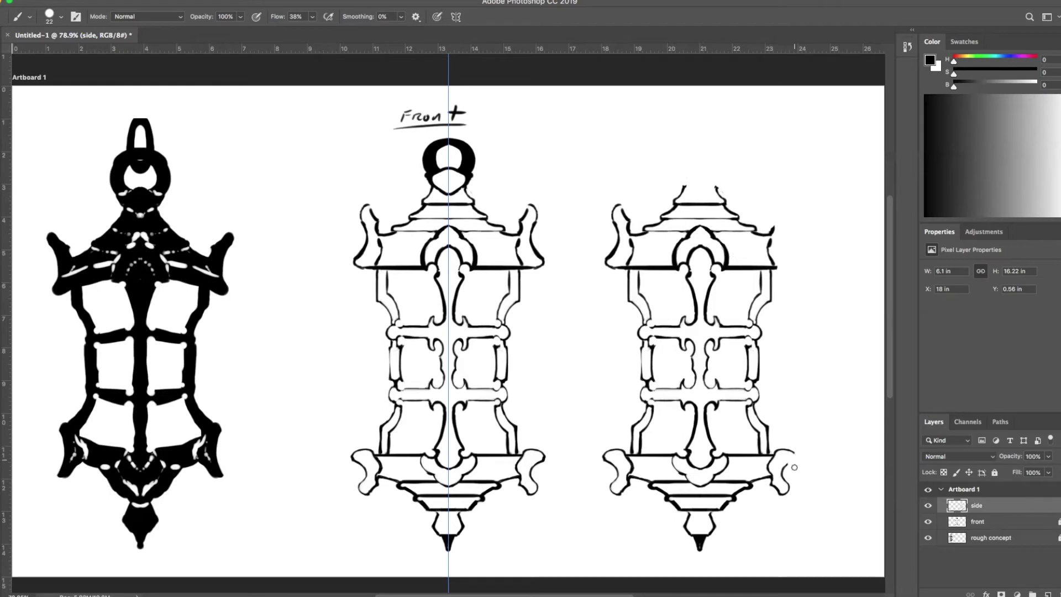
pyautogui.moveTo(778, 467); pyautogui.dragTo(791, 481)
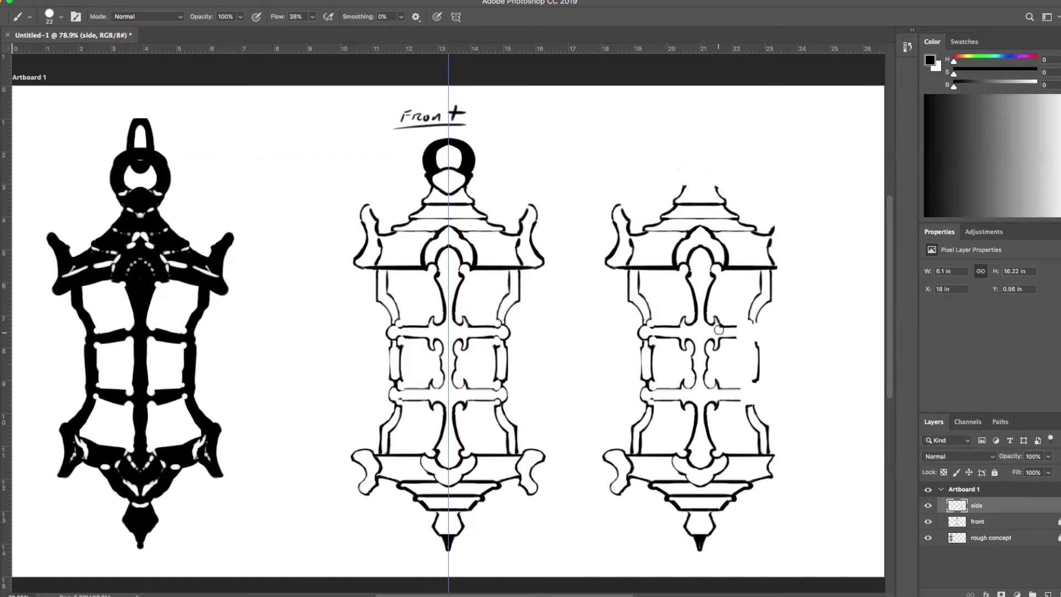
# Step: Copy the left half of the side view's central scrollwork onto the lantern's right edge, over the crossbar ends
pyautogui.press('m')
pyautogui.moveTo(668, 309); pyautogui.dragTo(701, 410)
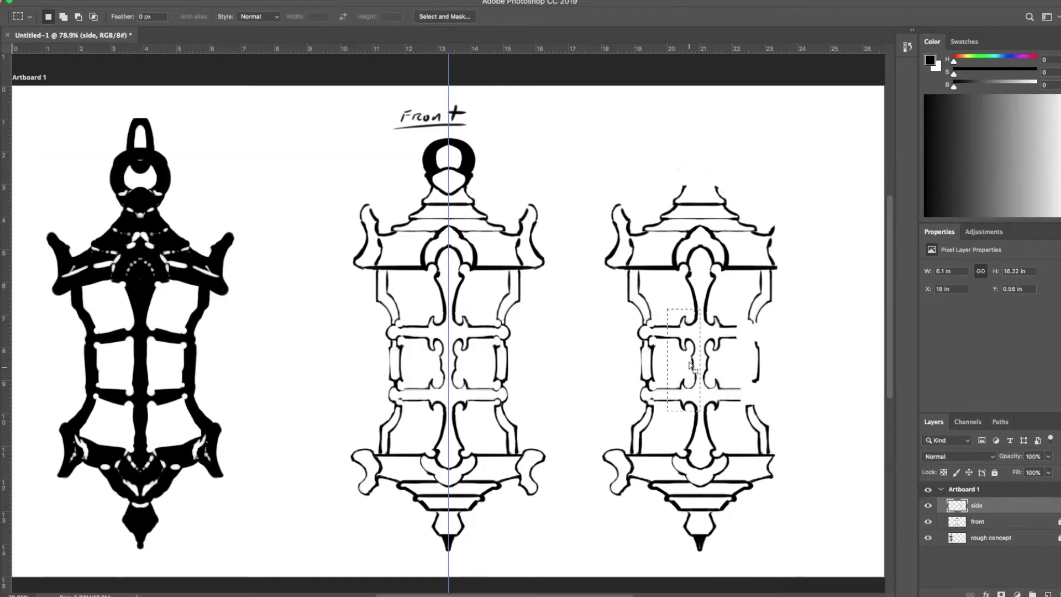
pyautogui.press('v')
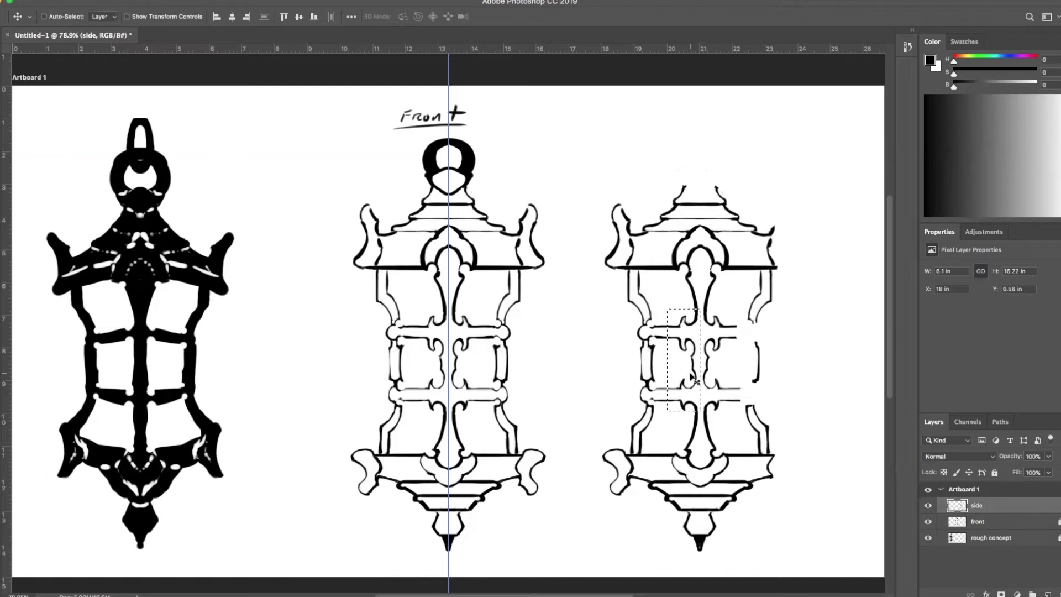
pyautogui.moveTo(687, 377); pyautogui.dragTo(749, 394)
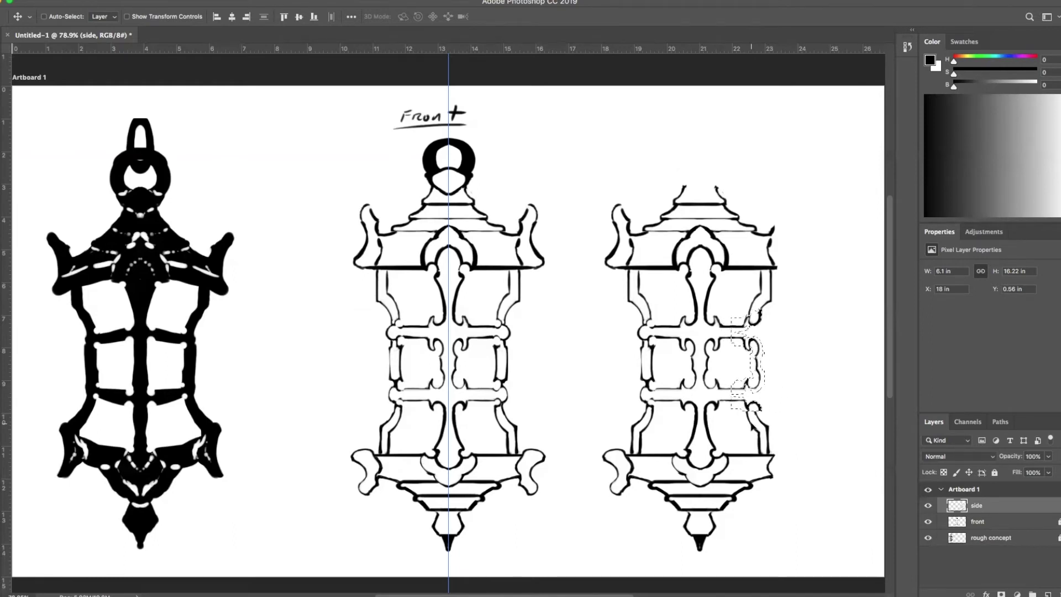
pyautogui.hotkey('ctrl', 'd')
pyautogui.press('b')
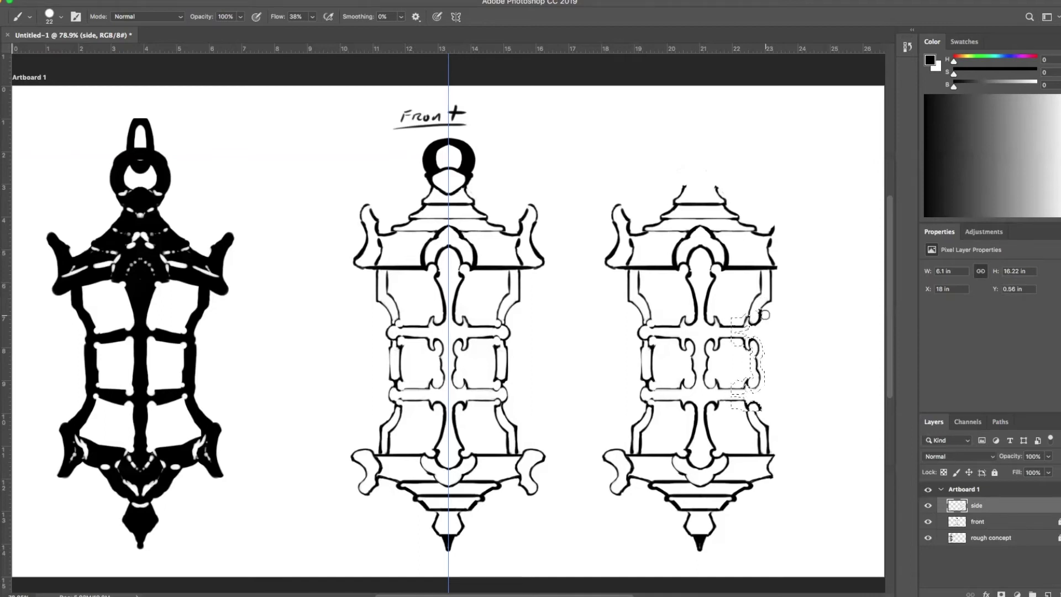
# Step: Shift the copied scrollwork inward with Free Transform to X 21.69 in, keeping Y at 6.82 in
pyautogui.hotkey('ctrl', 't')
pyautogui.moveTo(752, 406); pyautogui.dragTo(742, 406)
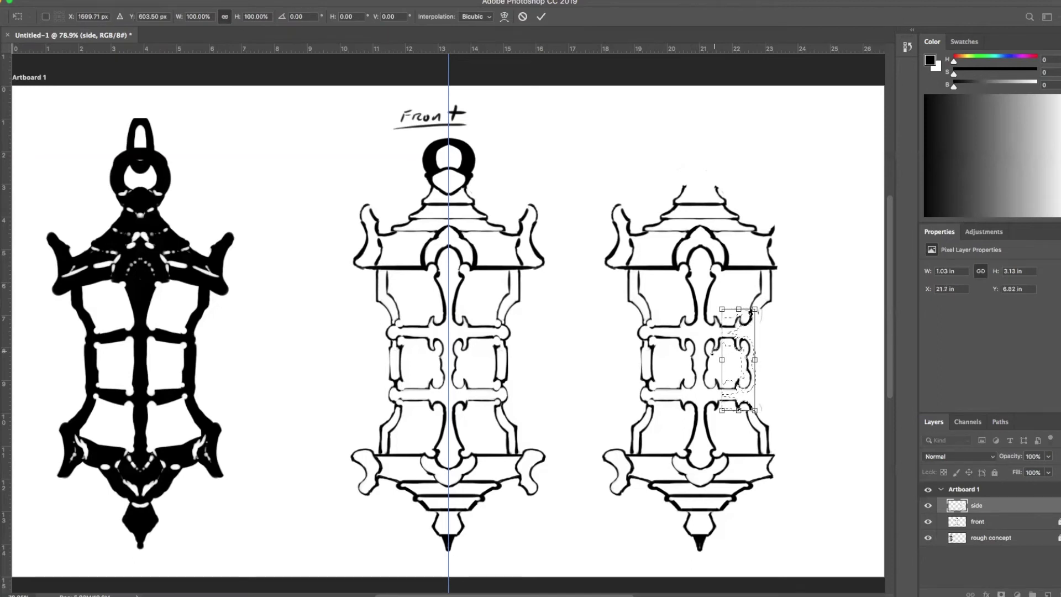
pyautogui.moveTo(742, 406); pyautogui.dragTo(741, 407)
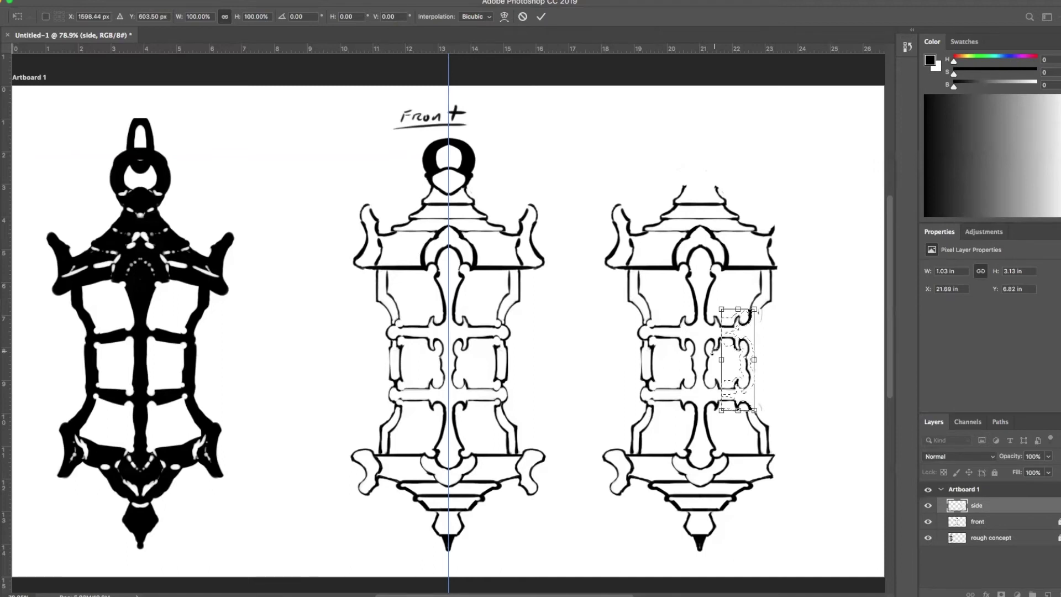
pyautogui.press('Return')
pyautogui.press('b')
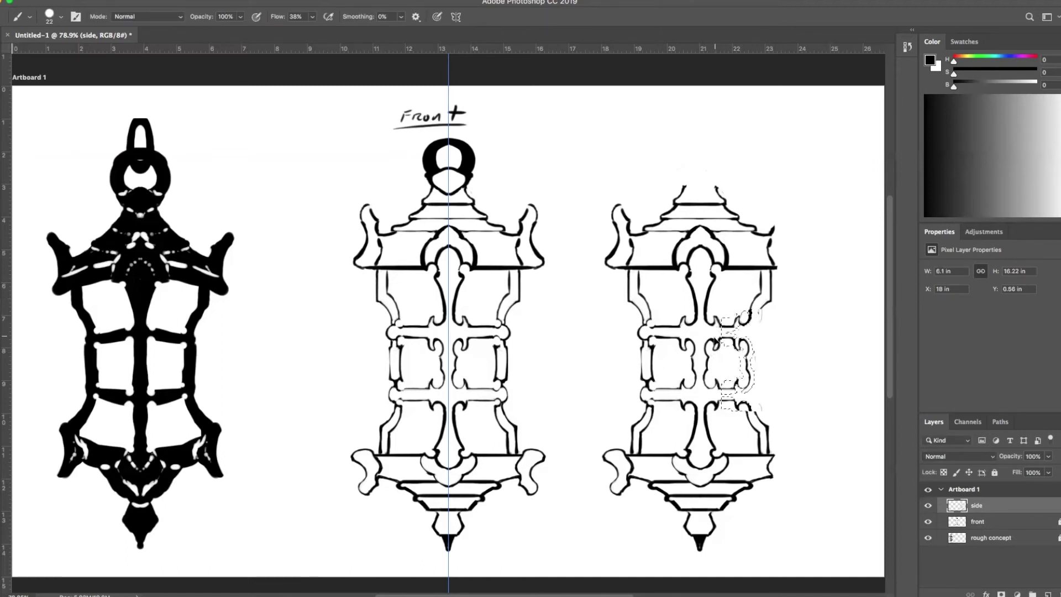
# Step: Place four horizontal guides along the upper and lower edges of the lantern's two crossbars
pyautogui.moveTo(783, 48); pyautogui.dragTo(770, 323)
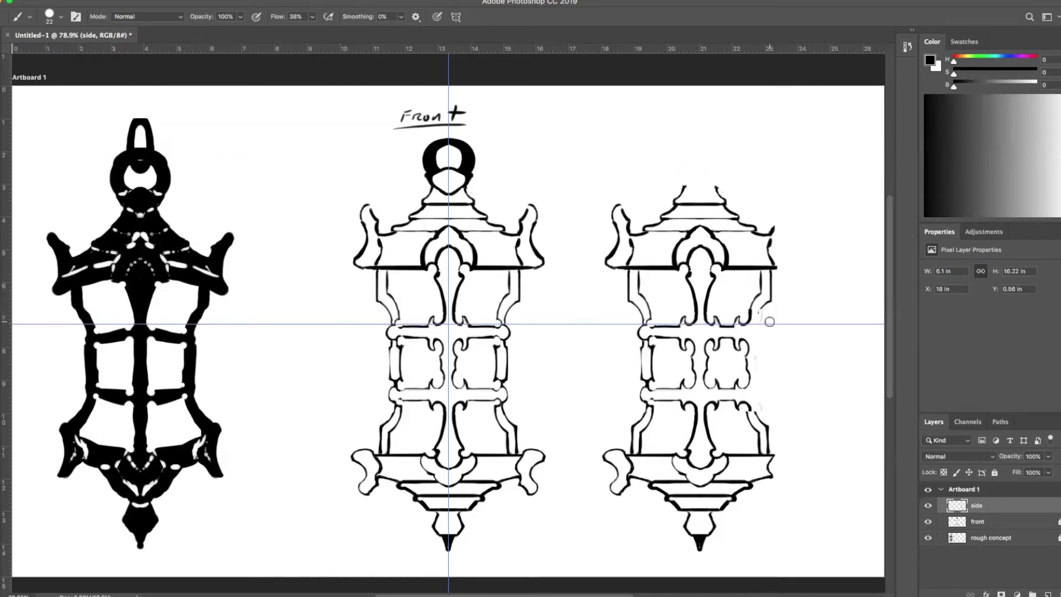
pyautogui.moveTo(781, 53)
pyautogui.mouseDown()
pyautogui.moveTo(763, 315)
pyautogui.moveTo(764, 339)
pyautogui.moveTo(779, 291)
pyautogui.moveTo(776, 385)
pyautogui.moveTo(796, 223)
pyautogui.moveTo(802, 402)
pyautogui.mouseUp()
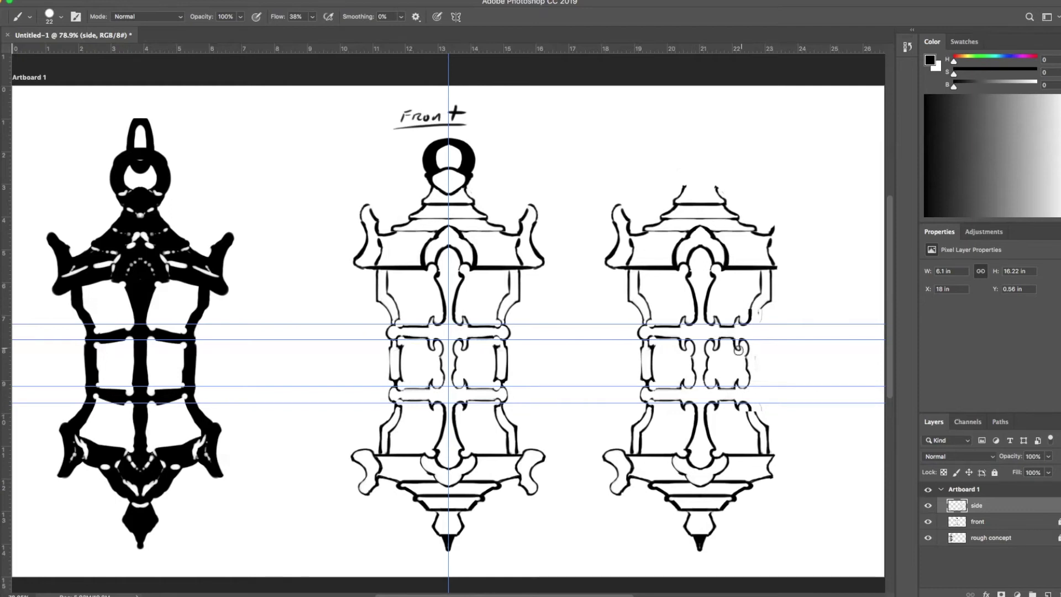
# Step: Erase the small scroll tips on both sides of the central post above the side view's upper crossbar
pyautogui.press('z')
pyautogui.click(738, 349)
pyautogui.click(742, 365)
pyautogui.moveTo(742, 389); pyautogui.dragTo(619, 243)
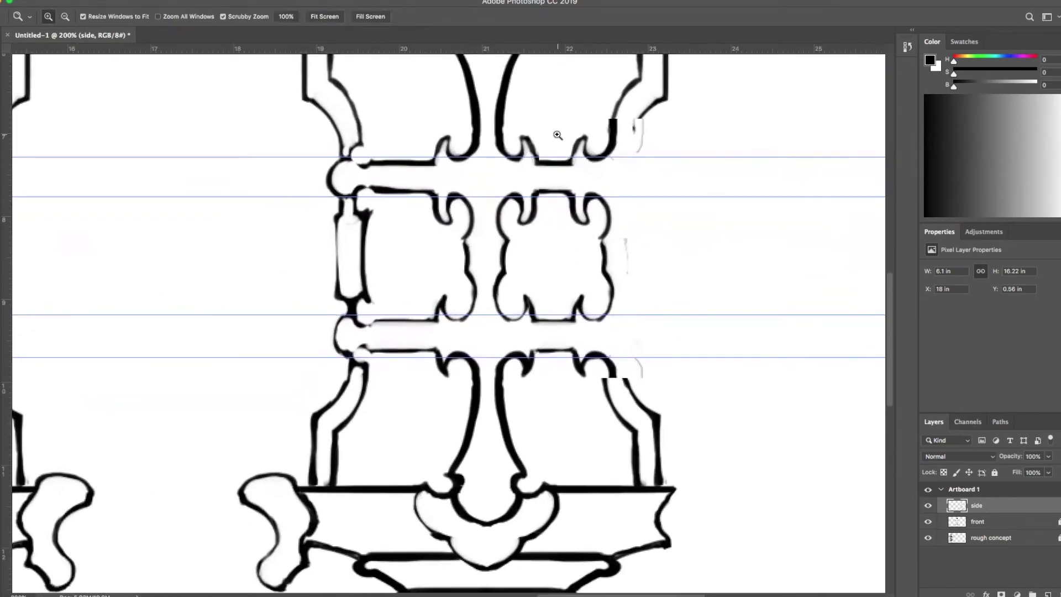
pyautogui.press('b')
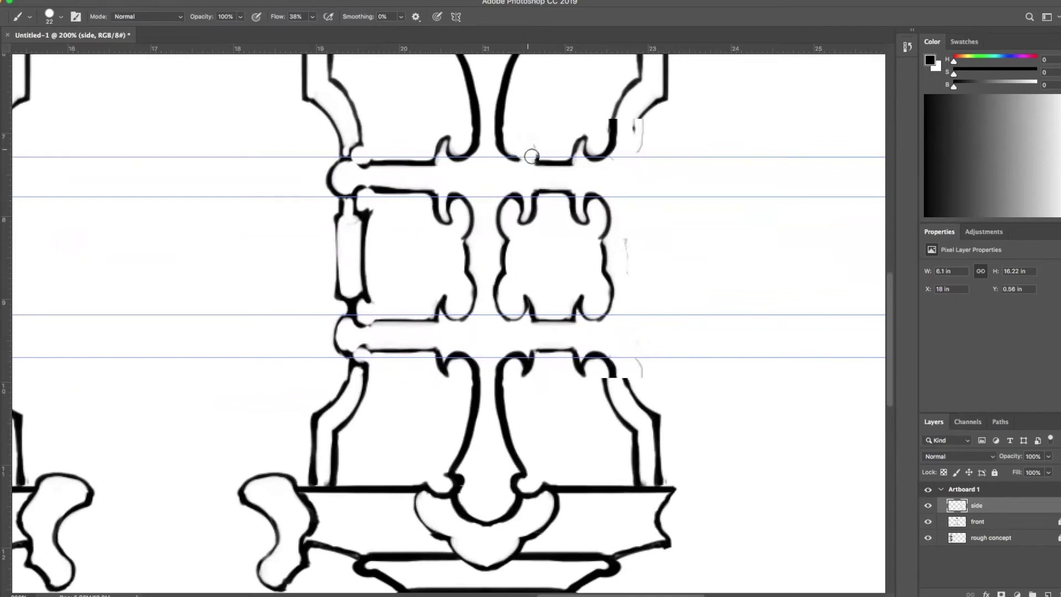
pyautogui.moveTo(455, 134); pyautogui.dragTo(444, 139)
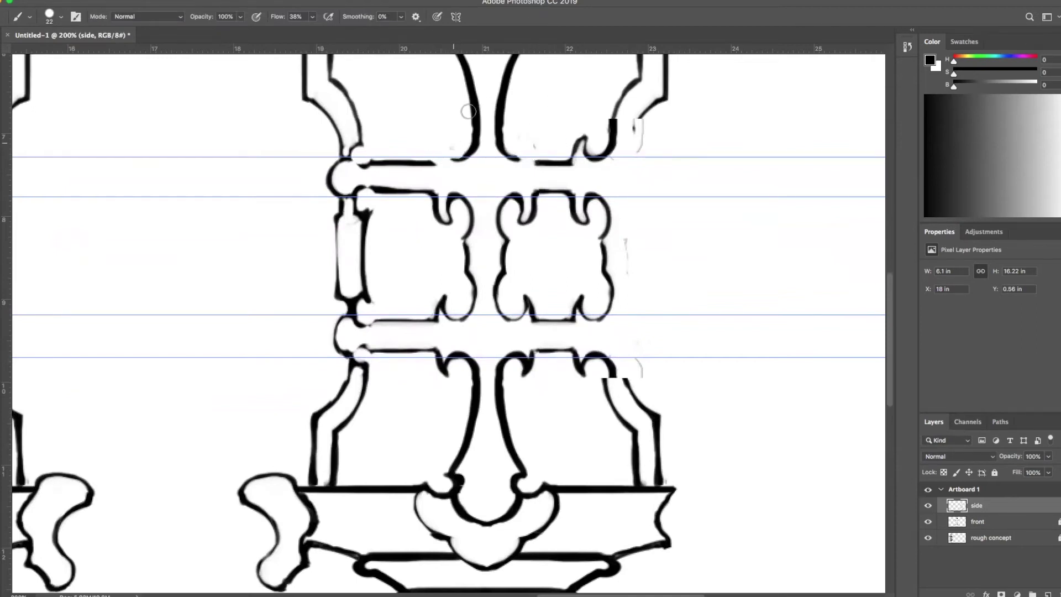
# Step: Set up vertical paint symmetry with its axis on the side view lantern's centreline, at about 21 in on the ruler
pyautogui.click(455, 17)
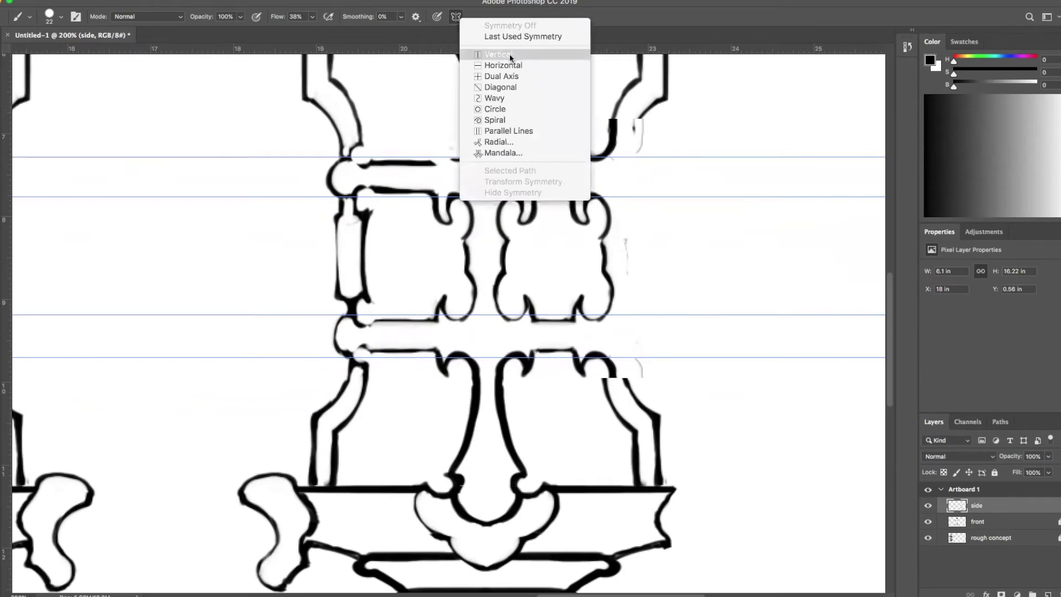
pyautogui.click(482, 59)
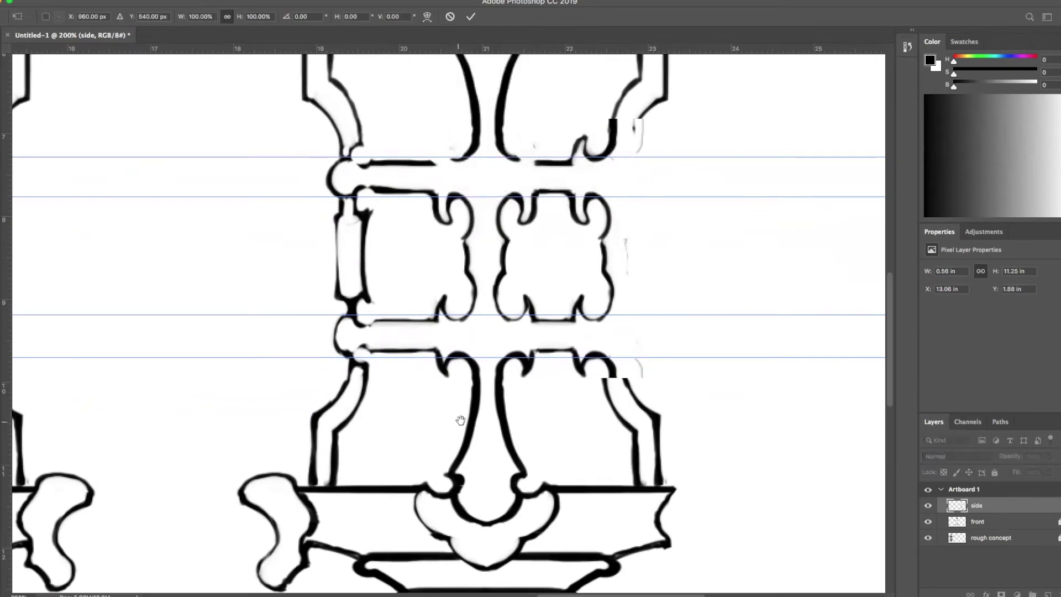
pyautogui.moveTo(460, 420); pyautogui.dragTo(768, 398)
pyautogui.moveTo(159, 445); pyautogui.dragTo(798, 397)
pyautogui.press('Return')
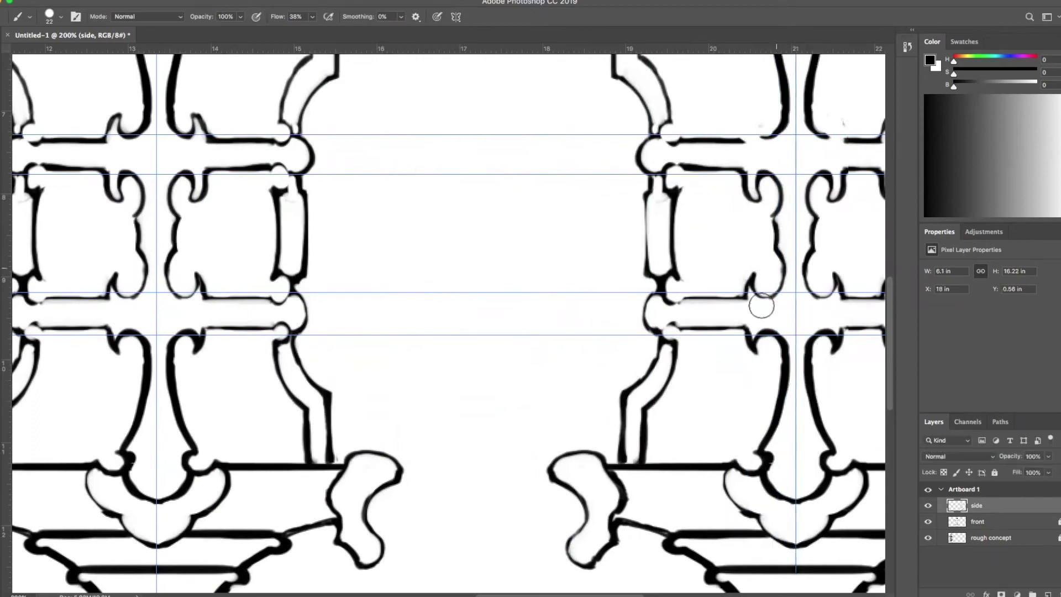
# Step: Erase the central scrollwork between the crossbars, the upper central post and the middle of both crossbars in the side view
pyautogui.moveTo(822, 345); pyautogui.dragTo(438, 465)
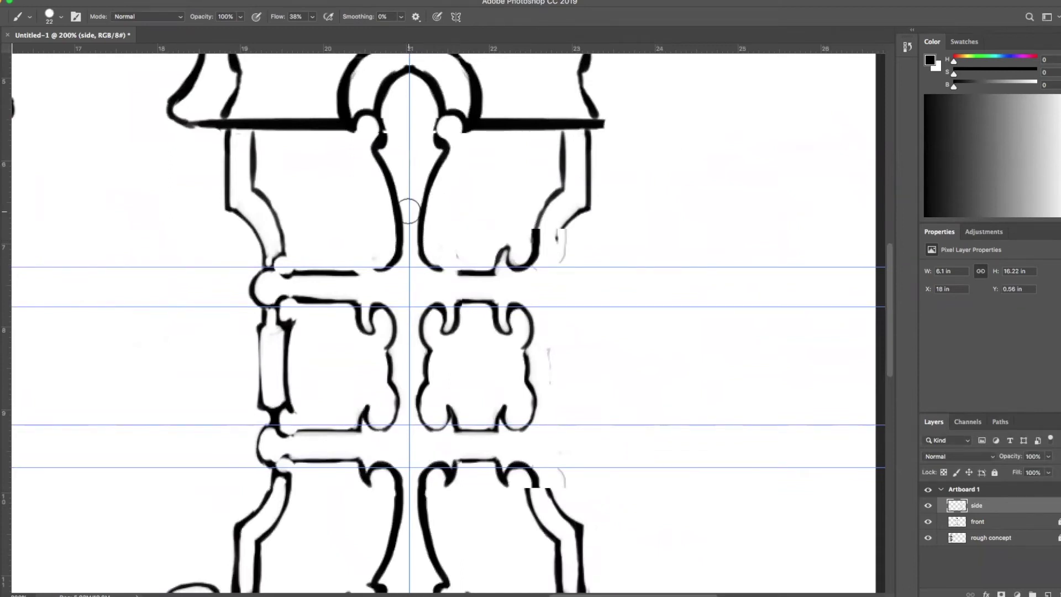
pyautogui.moveTo(456, 312)
pyautogui.mouseDown()
pyautogui.moveTo(439, 313)
pyautogui.moveTo(450, 355)
pyautogui.moveTo(447, 495)
pyautogui.moveTo(430, 469)
pyautogui.mouseUp()
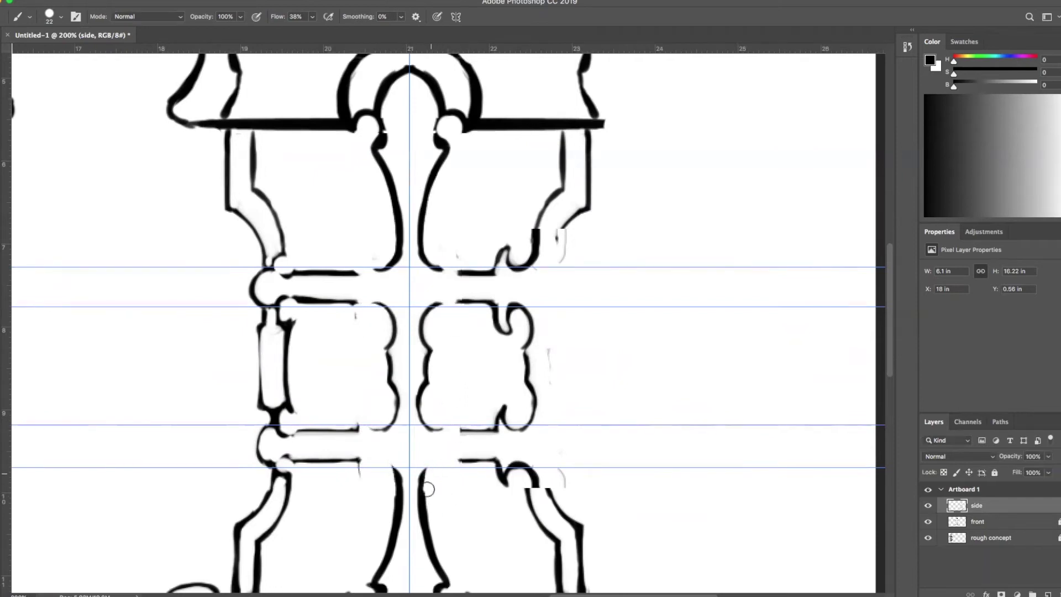
pyautogui.moveTo(357, 458); pyautogui.dragTo(369, 432)
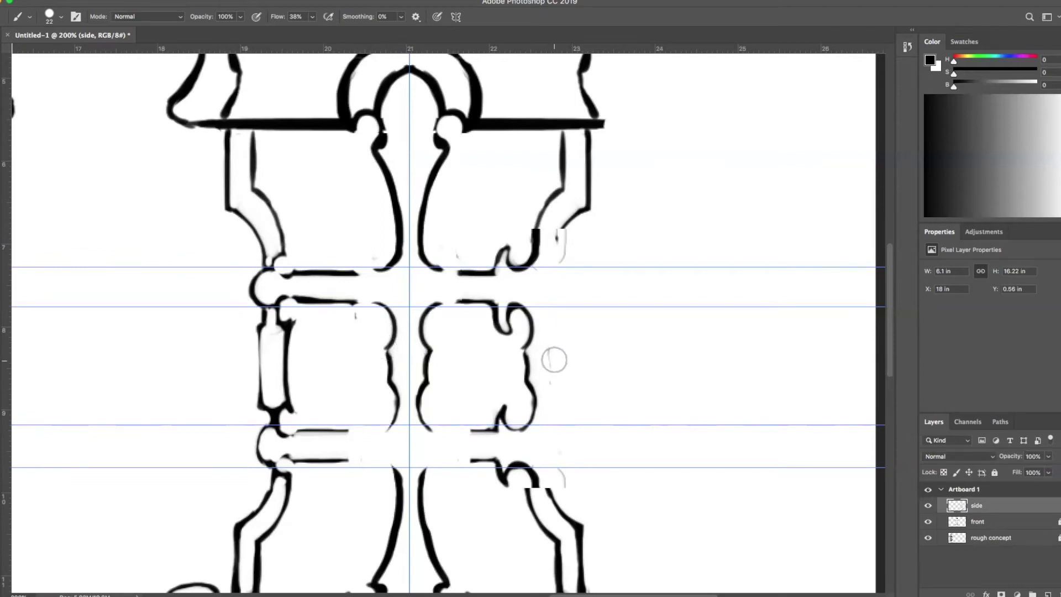
pyautogui.moveTo(431, 310)
pyautogui.mouseDown()
pyautogui.moveTo(420, 404)
pyautogui.moveTo(398, 418)
pyautogui.mouseUp()
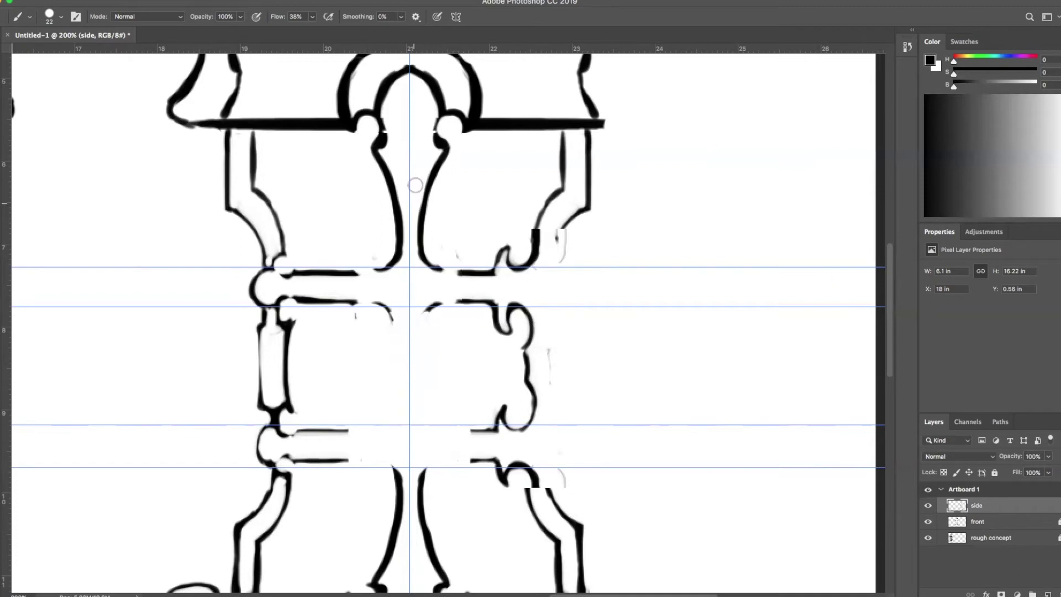
pyautogui.moveTo(408, 121)
pyautogui.mouseDown()
pyautogui.moveTo(371, 138)
pyautogui.moveTo(361, 171)
pyautogui.moveTo(412, 171)
pyautogui.moveTo(380, 214)
pyautogui.moveTo(427, 219)
pyautogui.moveTo(425, 240)
pyautogui.moveTo(403, 256)
pyautogui.mouseUp()
pyautogui.moveTo(440, 303)
pyautogui.mouseDown()
pyautogui.moveTo(427, 314)
pyautogui.moveTo(355, 286)
pyautogui.moveTo(375, 288)
pyautogui.mouseUp()
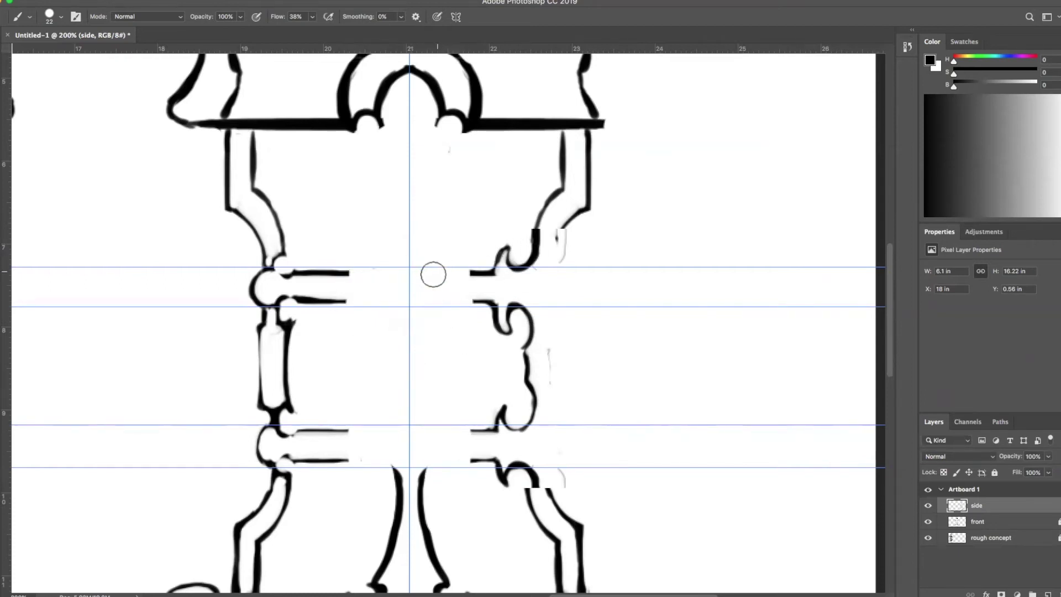
# Step: Draw mirrored round joints in black at the centre of the upper and lower crossbars
pyautogui.moveTo(387, 270)
pyautogui.mouseDown()
pyautogui.moveTo(388, 300)
pyautogui.moveTo(392, 269)
pyautogui.moveTo(384, 296)
pyautogui.moveTo(384, 275)
pyautogui.moveTo(398, 311)
pyautogui.moveTo(414, 272)
pyautogui.moveTo(390, 278)
pyautogui.moveTo(394, 300)
pyautogui.moveTo(390, 267)
pyautogui.moveTo(387, 301)
pyautogui.mouseUp()
pyautogui.press('x')
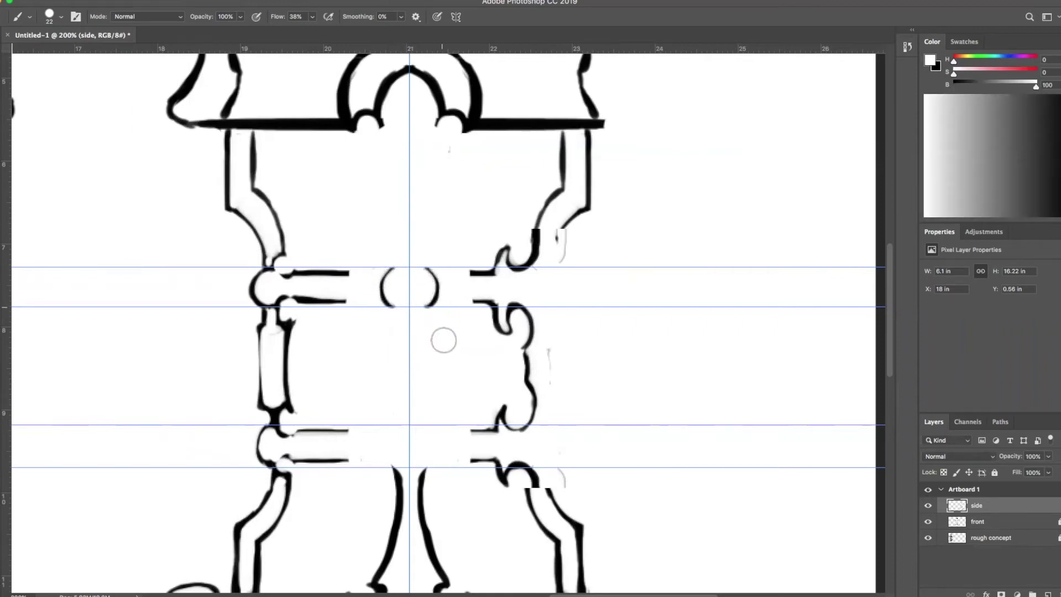
pyautogui.press('x')
pyautogui.moveTo(394, 426)
pyautogui.mouseDown()
pyautogui.moveTo(390, 467)
pyautogui.moveTo(391, 422)
pyautogui.moveTo(382, 459)
pyautogui.moveTo(385, 440)
pyautogui.moveTo(390, 458)
pyautogui.moveTo(394, 442)
pyautogui.moveTo(403, 464)
pyautogui.mouseUp()
pyautogui.press('x')
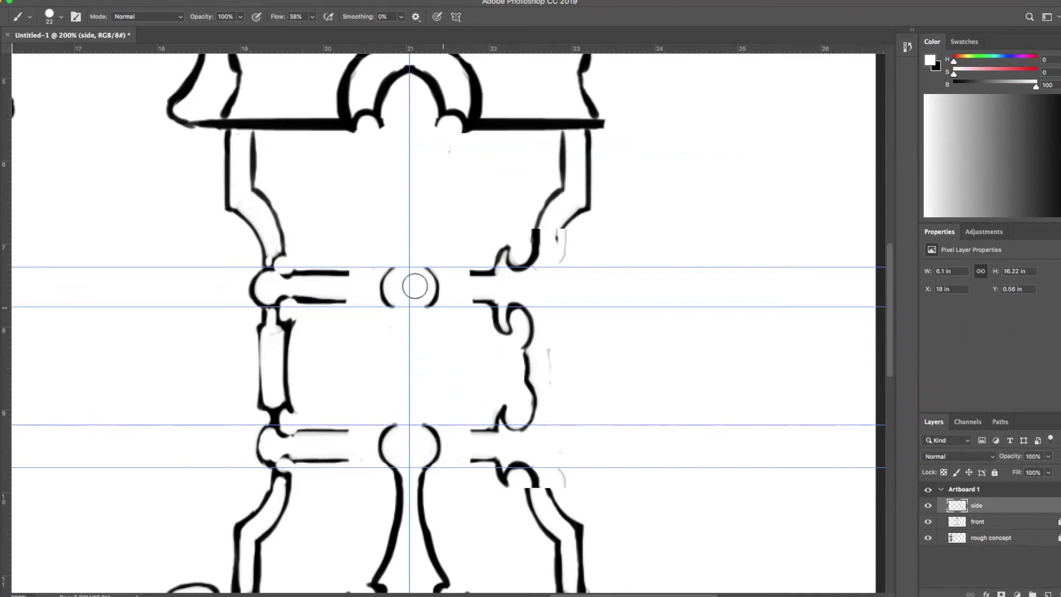
pyautogui.press('x')
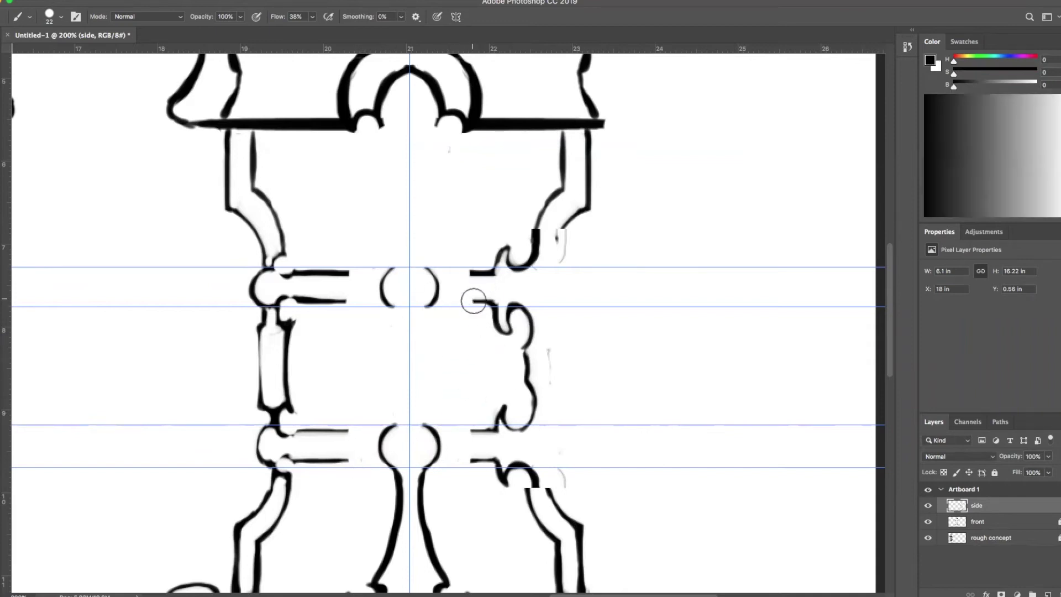
# Step: Extend the edge lines of both crossbars inward to meet the round central joints
pyautogui.moveTo(474, 300); pyautogui.dragTo(438, 302)
pyautogui.moveTo(480, 272)
pyautogui.mouseDown()
pyautogui.moveTo(432, 278)
pyautogui.moveTo(480, 271)
pyautogui.mouseUp()
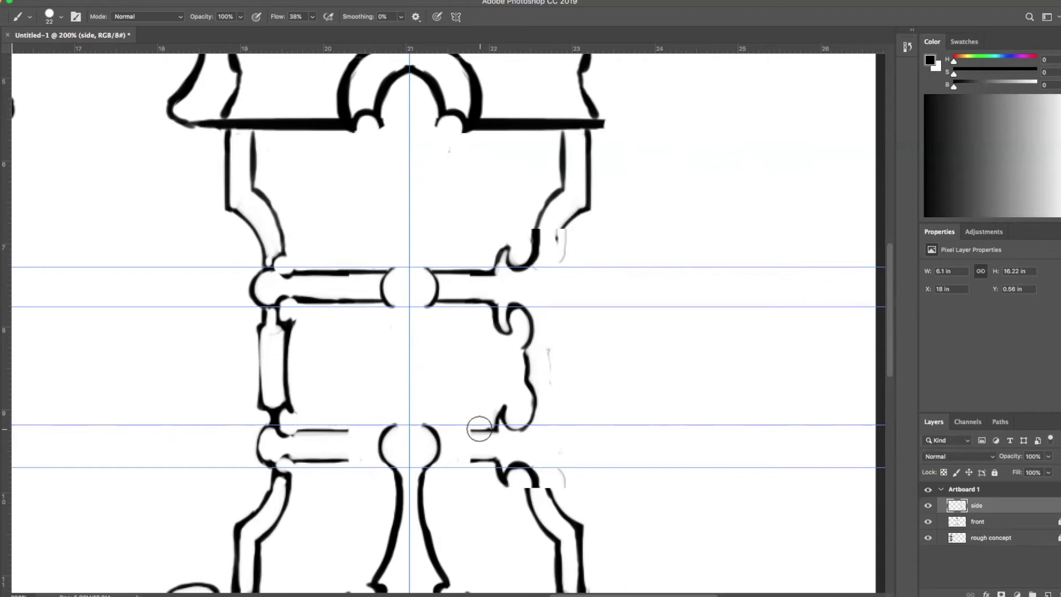
pyautogui.moveTo(485, 430)
pyautogui.mouseDown()
pyautogui.moveTo(435, 434)
pyautogui.moveTo(503, 426)
pyautogui.moveTo(484, 461)
pyautogui.moveTo(493, 458)
pyautogui.moveTo(437, 463)
pyautogui.moveTo(500, 459)
pyautogui.mouseUp()
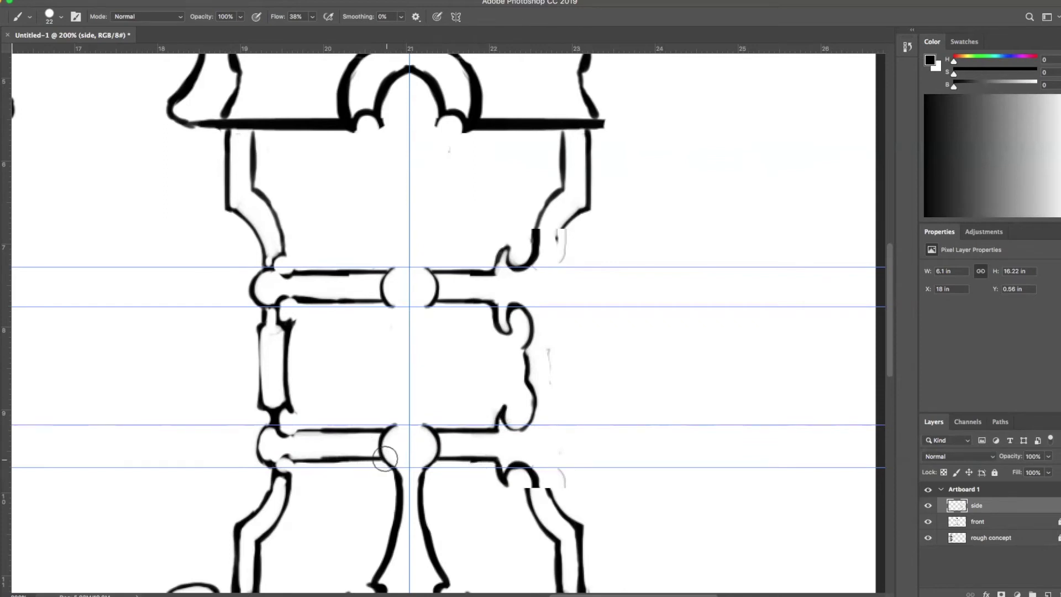
# Step: Erase the corners of the lower crossbar's round joint and redraw them as small inward curls above and below the bar
pyautogui.press('x')
pyautogui.moveTo(391, 460)
pyautogui.mouseDown()
pyautogui.moveTo(412, 418)
pyautogui.moveTo(391, 426)
pyautogui.mouseUp()
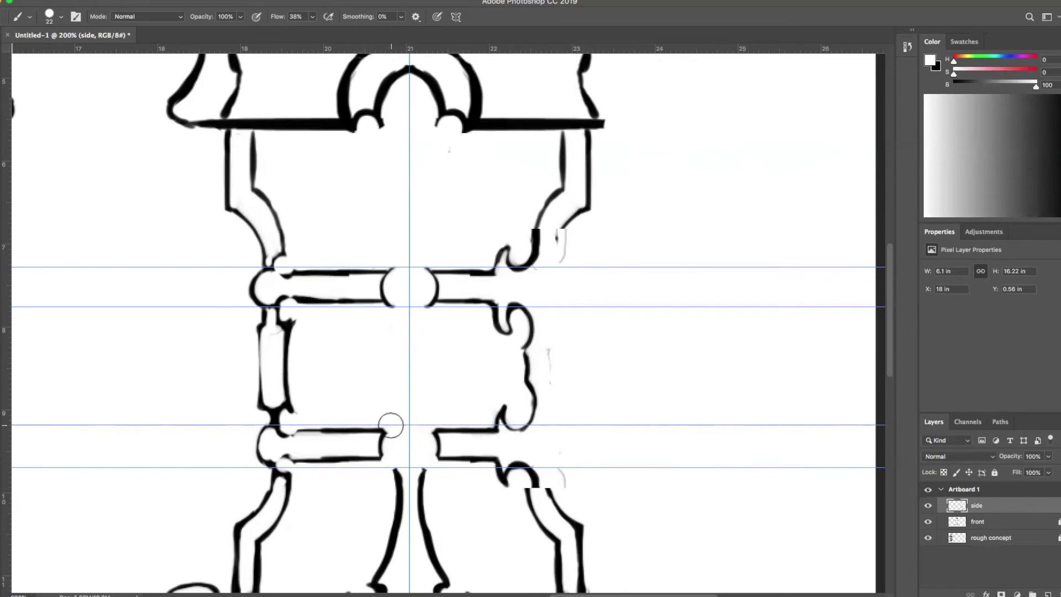
pyautogui.press('x')
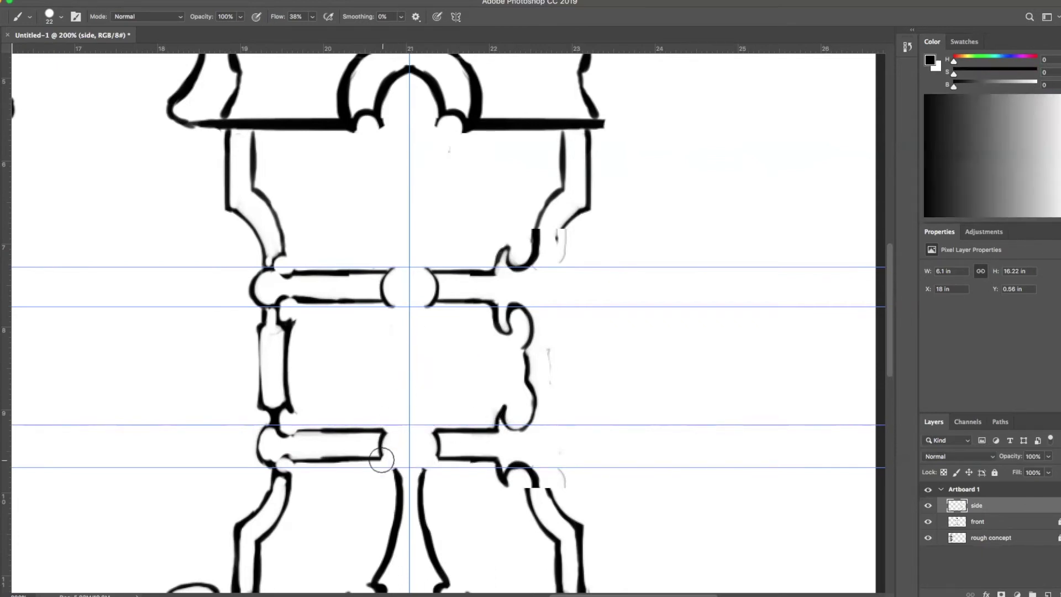
pyautogui.moveTo(387, 457)
pyautogui.mouseDown()
pyautogui.moveTo(394, 467)
pyautogui.moveTo(385, 427)
pyautogui.moveTo(394, 417)
pyautogui.mouseUp()
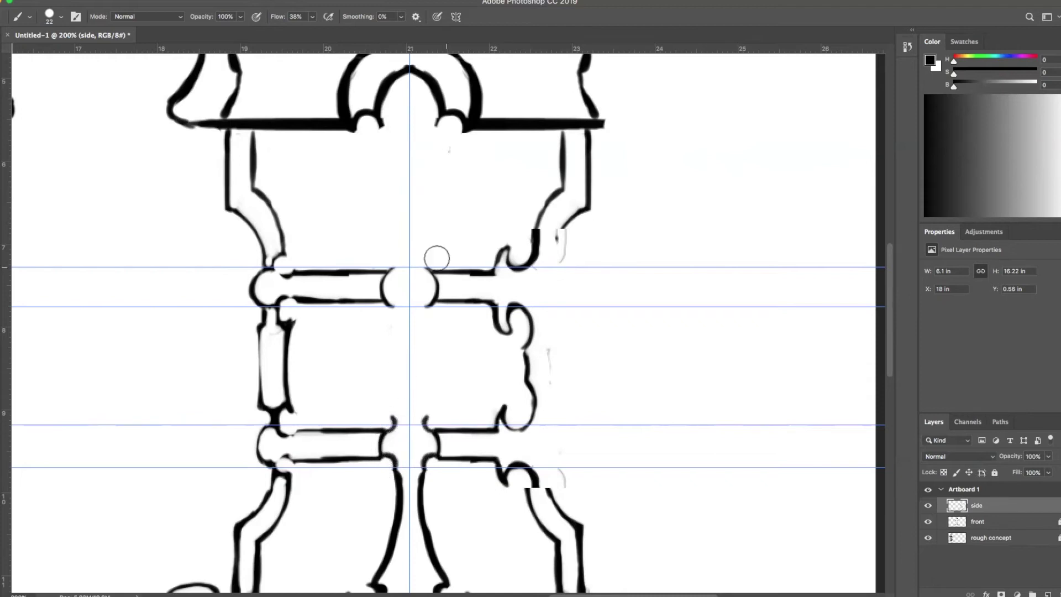
# Step: Rework the upper crossbar's round joint, replacing its corners with small inward curls above and below the bar
pyautogui.press('x')
pyautogui.moveTo(388, 304)
pyautogui.mouseDown()
pyautogui.moveTo(398, 255)
pyautogui.moveTo(400, 253)
pyautogui.mouseUp()
pyautogui.press('x')
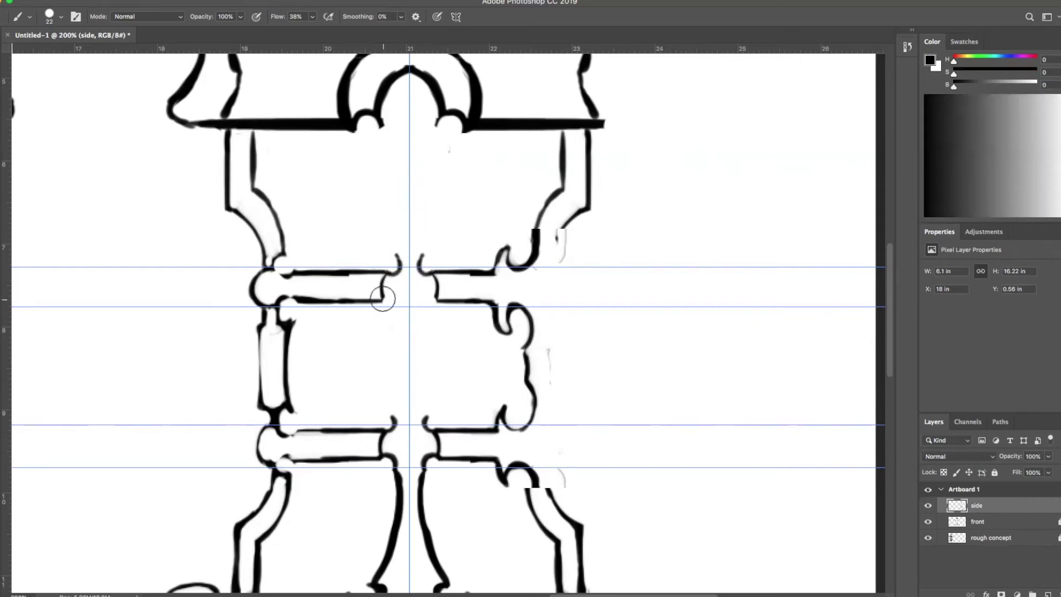
pyautogui.moveTo(379, 296); pyautogui.dragTo(393, 311)
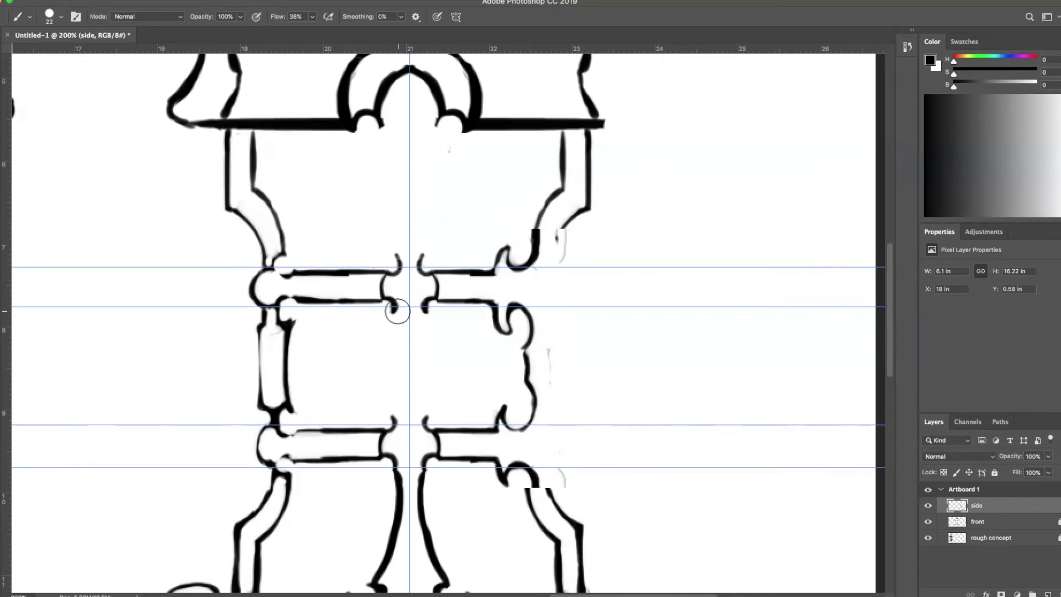
# Step: Draw a straight-sided central post between the crossbars with rounded corner knobs, and clean up the knobs at the lower joint
pyautogui.moveTo(394, 310)
pyautogui.mouseDown()
pyautogui.moveTo(384, 326)
pyautogui.moveTo(393, 422)
pyautogui.moveTo(388, 310)
pyautogui.mouseUp()
pyautogui.press('x')
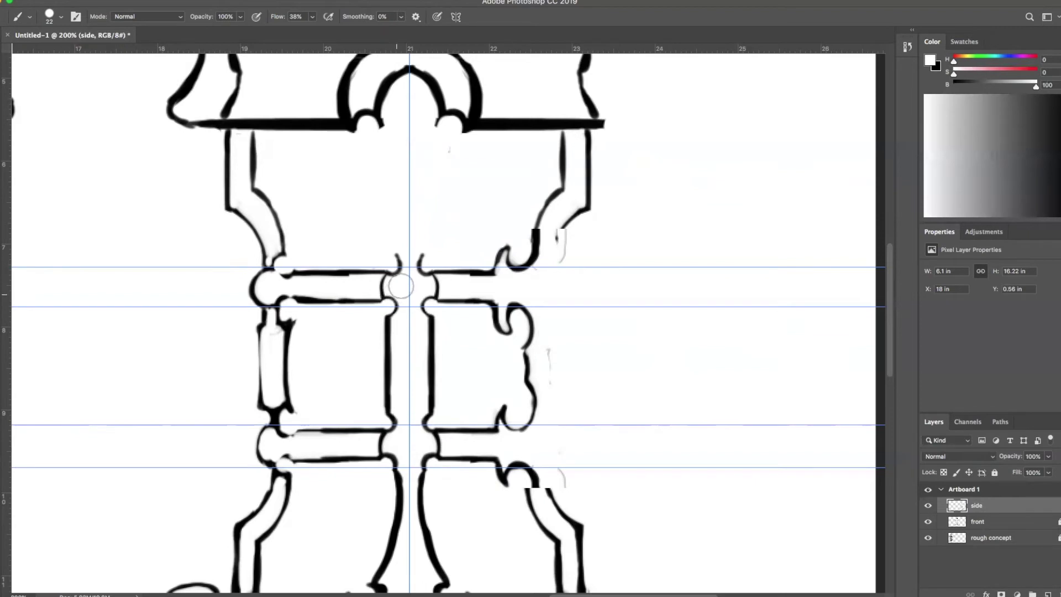
pyautogui.moveTo(389, 422); pyautogui.dragTo(396, 460)
pyautogui.press('x')
pyautogui.press('x')
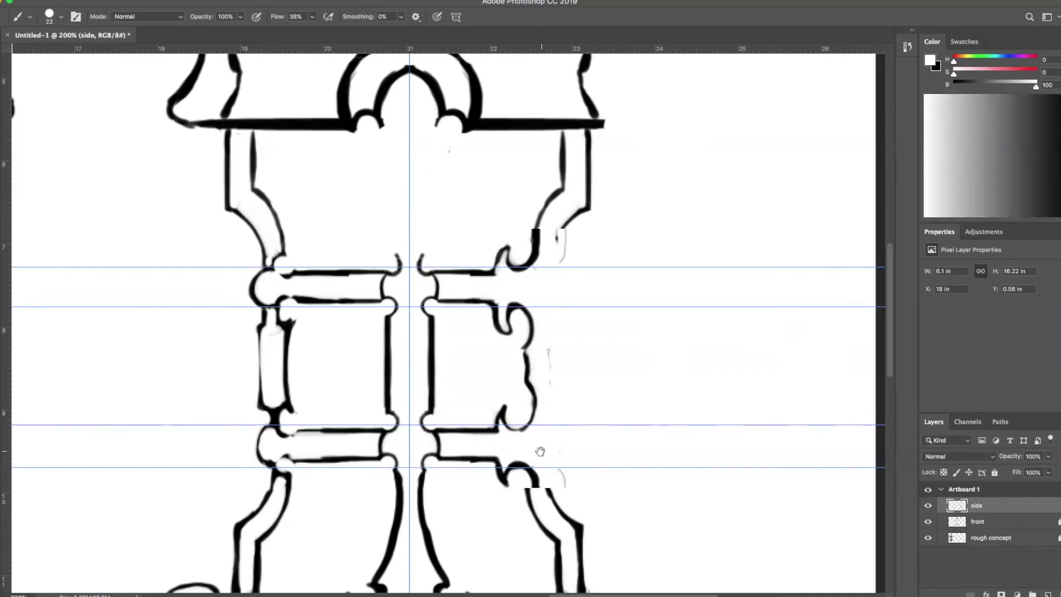
# Step: Add two horizontal guides at the lower legs' bends, and erase the flared central post and its curved ornament below the lower crossbar
pyautogui.moveTo(539, 452); pyautogui.dragTo(550, 264)
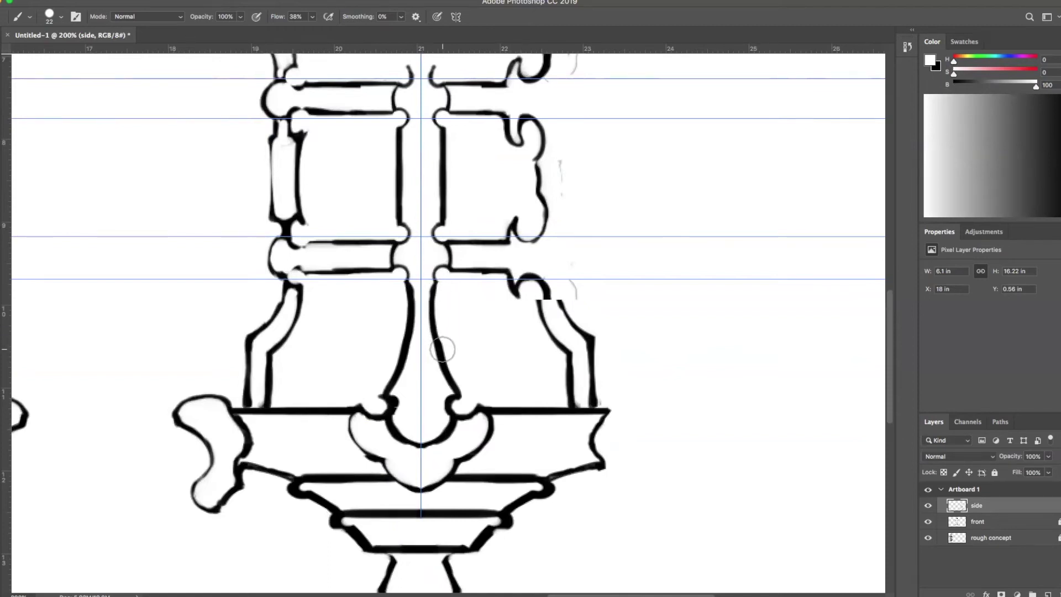
pyautogui.moveTo(648, 48)
pyautogui.mouseDown()
pyautogui.moveTo(619, 351)
pyautogui.moveTo(675, 206)
pyautogui.moveTo(688, 336)
pyautogui.mouseUp()
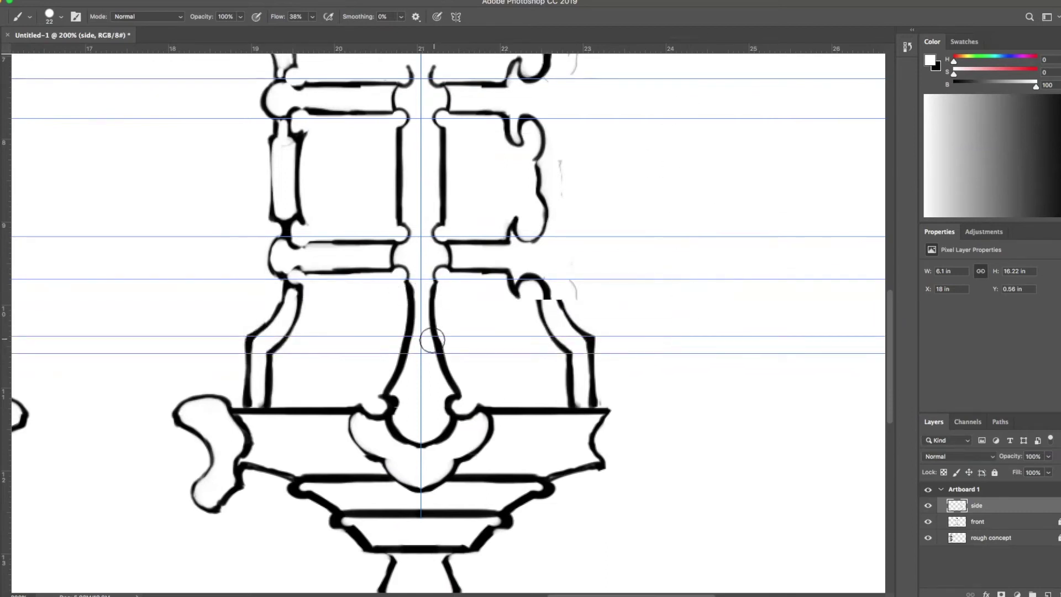
pyautogui.moveTo(437, 298)
pyautogui.mouseDown()
pyautogui.moveTo(438, 288)
pyautogui.moveTo(425, 290)
pyautogui.moveTo(432, 327)
pyautogui.moveTo(434, 306)
pyautogui.mouseUp()
pyautogui.moveTo(363, 399)
pyautogui.mouseDown()
pyautogui.moveTo(353, 432)
pyautogui.moveTo(399, 455)
pyautogui.moveTo(460, 402)
pyautogui.moveTo(469, 415)
pyautogui.moveTo(416, 441)
pyautogui.moveTo(445, 410)
pyautogui.moveTo(441, 382)
pyautogui.mouseUp()
pyautogui.moveTo(457, 443)
pyautogui.mouseDown()
pyautogui.moveTo(435, 483)
pyautogui.moveTo(415, 487)
pyautogui.moveTo(391, 471)
pyautogui.mouseUp()
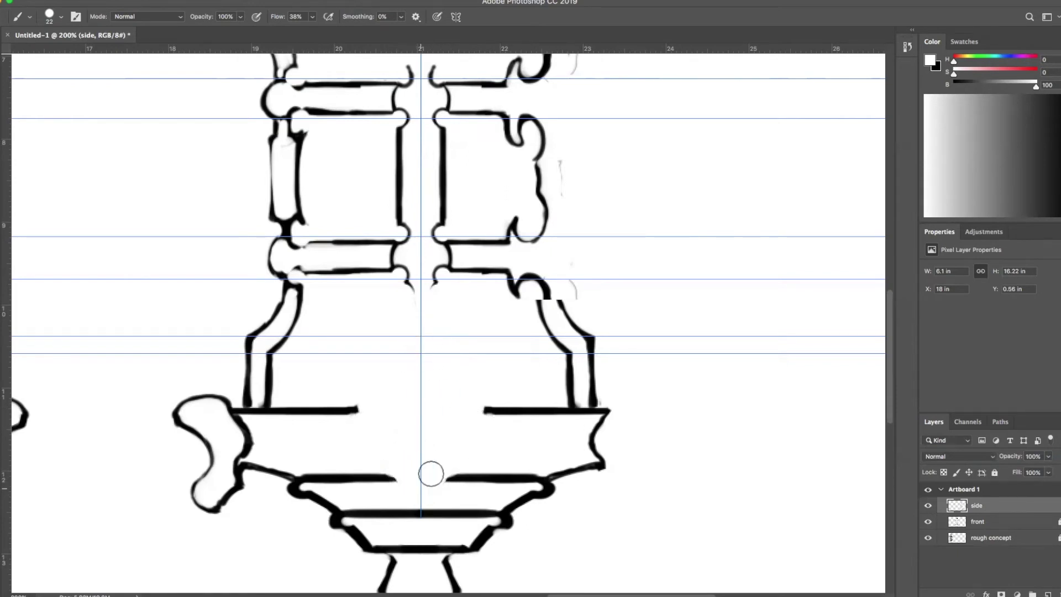
# Step: Draw a narrow straight-sided central post below the lower crossbar down to the base, divided by a horizontal line at the upper leg-bend guide
pyautogui.press('x')
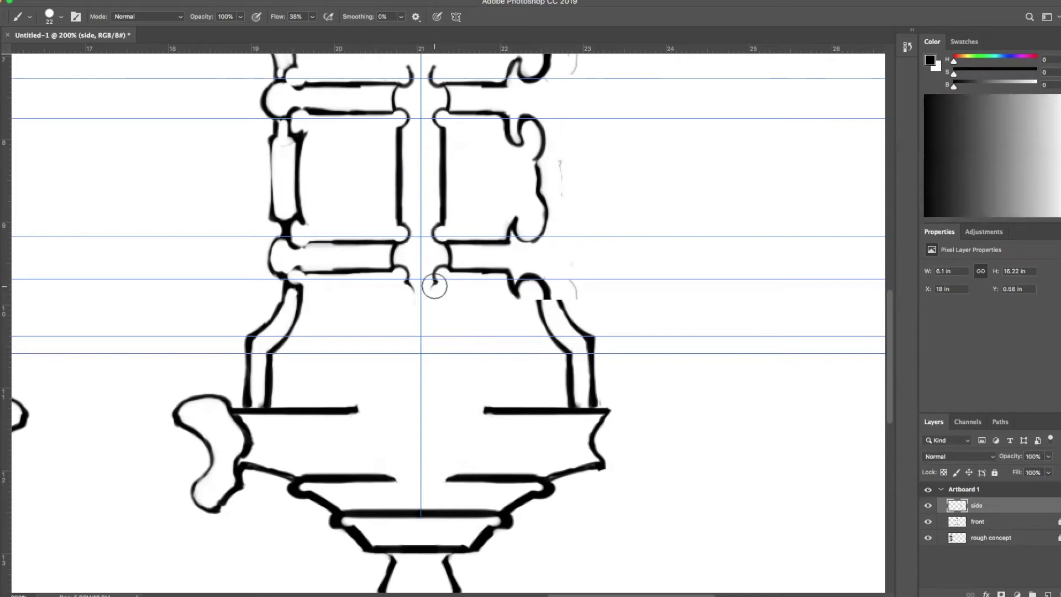
pyautogui.moveTo(435, 285)
pyautogui.mouseDown()
pyautogui.moveTo(438, 332)
pyautogui.moveTo(403, 337)
pyautogui.mouseUp()
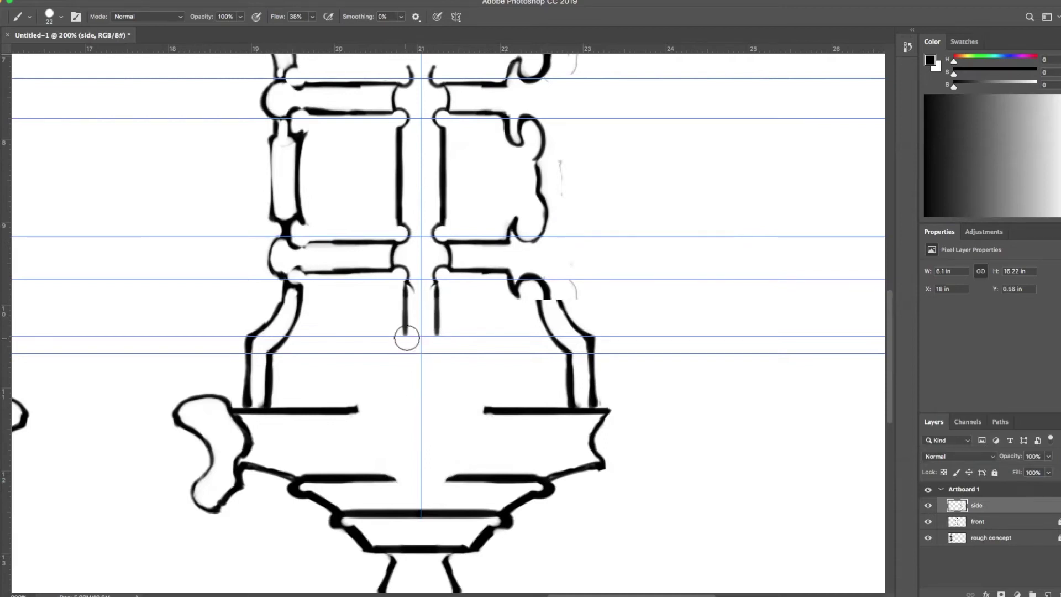
pyautogui.moveTo(404, 334)
pyautogui.mouseDown()
pyautogui.moveTo(404, 393)
pyautogui.moveTo(419, 335)
pyautogui.mouseUp()
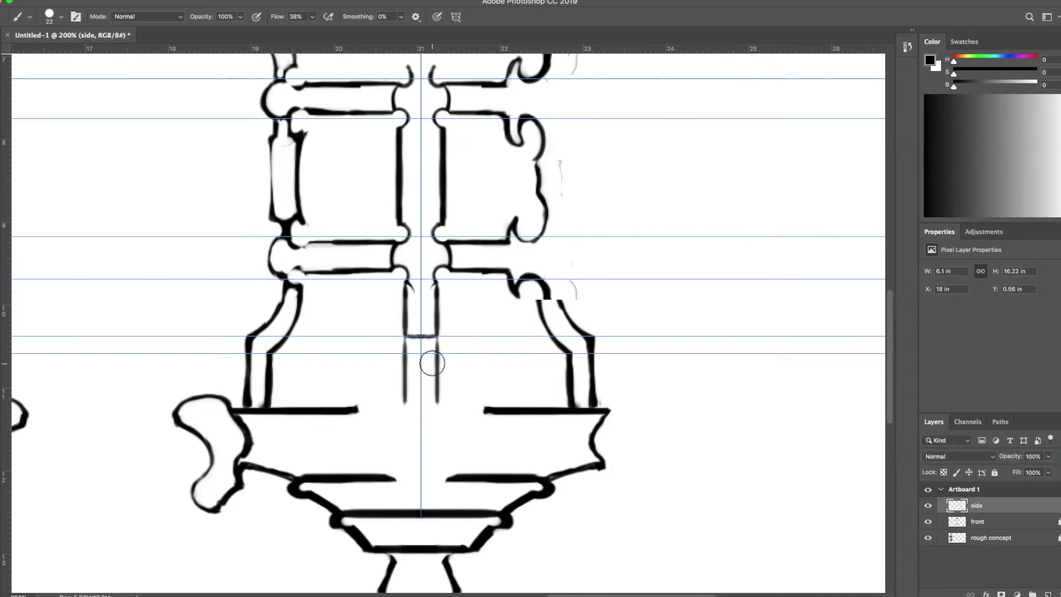
# Step: Add three horizontal guides around the base's upper edge, and draw a domed arc with short outward-flaring ends at the post's foot
pyautogui.moveTo(627, 50); pyautogui.dragTo(640, 393)
pyautogui.moveTo(660, 50); pyautogui.dragTo(679, 426)
pyautogui.moveTo(718, 50); pyautogui.dragTo(734, 411)
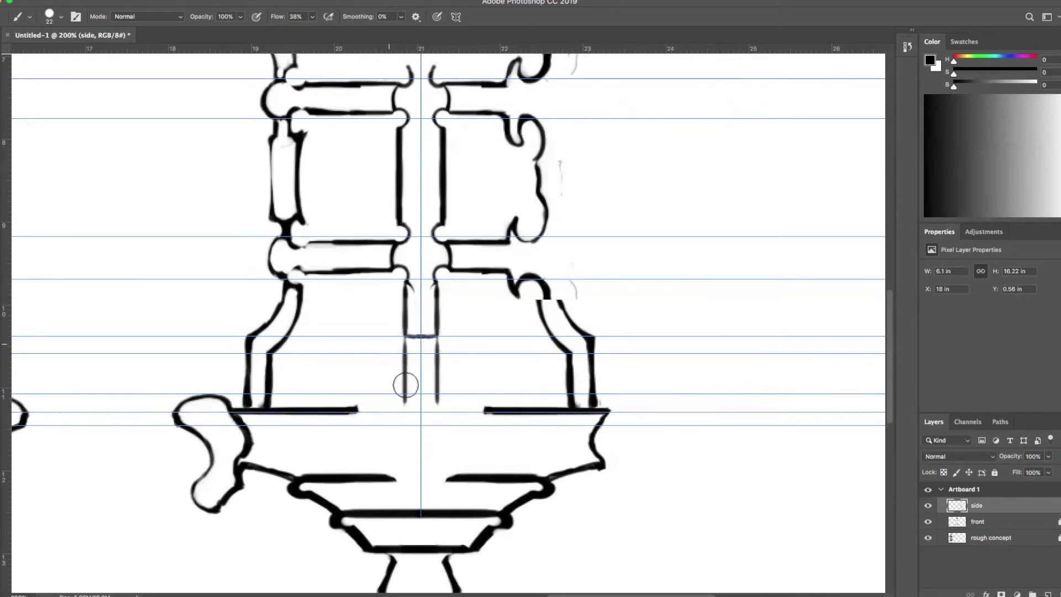
pyautogui.moveTo(423, 392)
pyautogui.mouseDown()
pyautogui.moveTo(391, 403)
pyautogui.moveTo(416, 391)
pyautogui.moveTo(386, 422)
pyautogui.mouseUp()
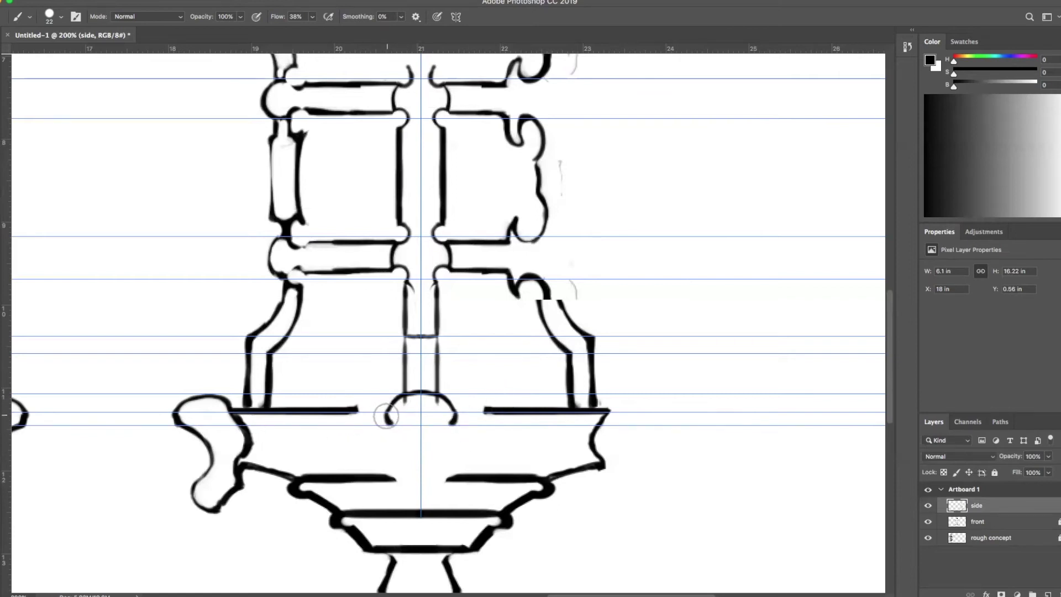
pyautogui.moveTo(387, 419); pyautogui.dragTo(376, 436)
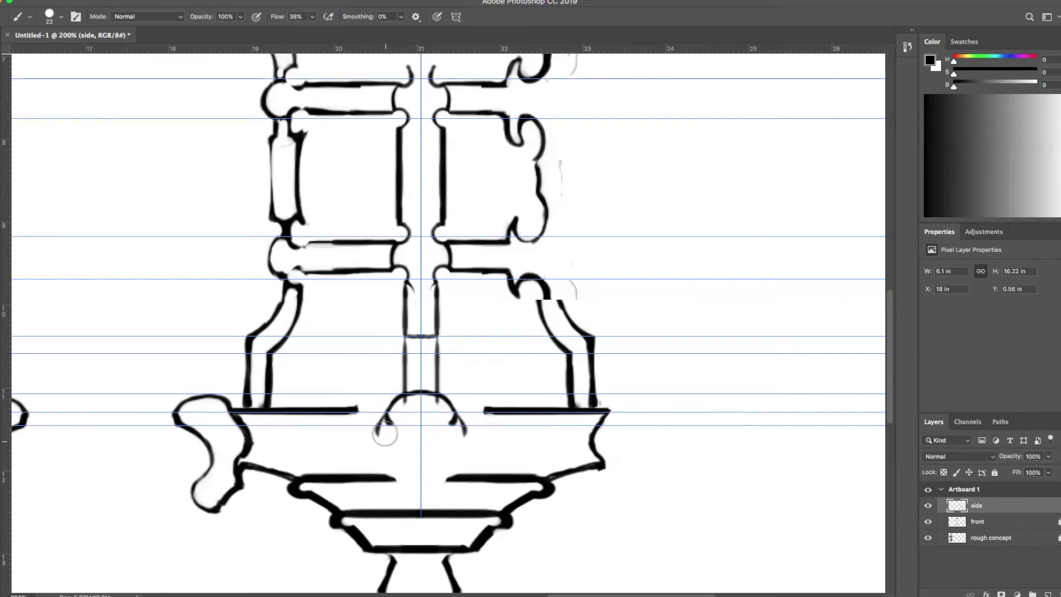
# Step: Add guides along the two lower base tiers, and draw the base ornament's curved sides narrowing down to a small round knob
pyautogui.moveTo(670, 49); pyautogui.dragTo(652, 513)
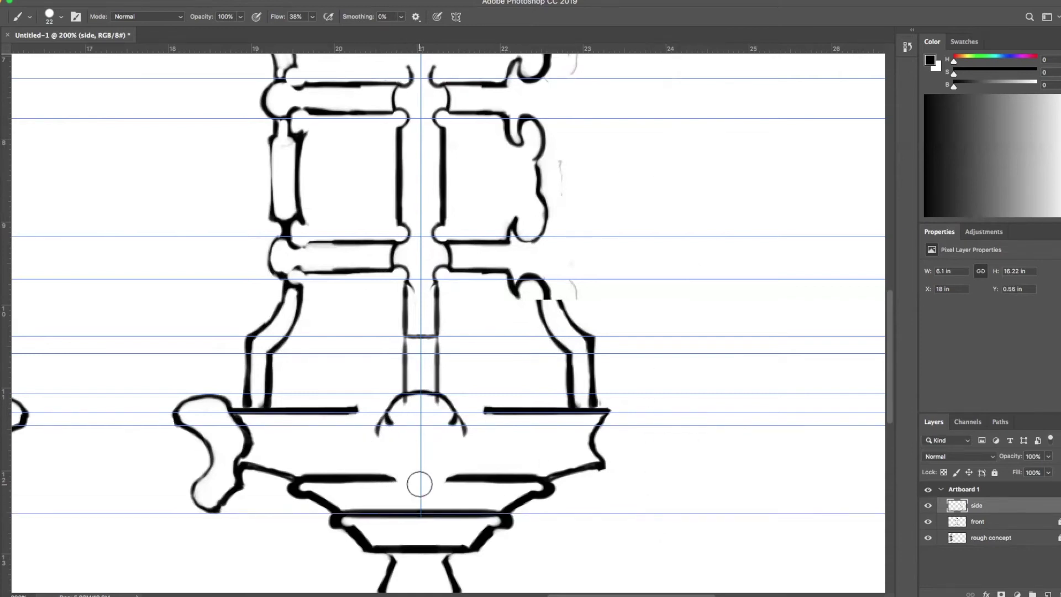
pyautogui.moveTo(713, 50); pyautogui.dragTo(697, 477)
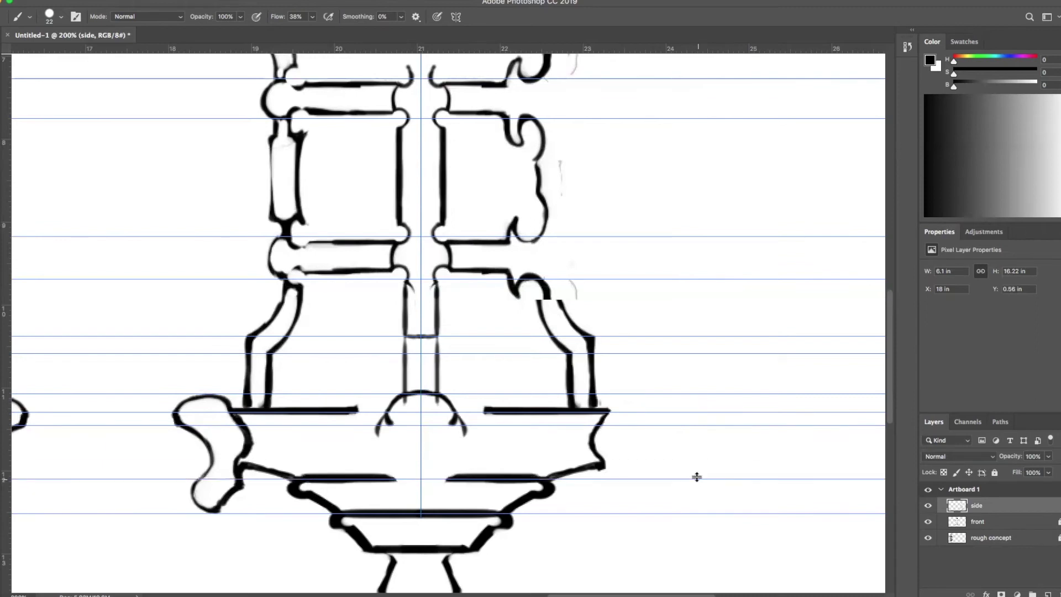
pyautogui.moveTo(400, 489)
pyautogui.mouseDown()
pyautogui.moveTo(441, 489)
pyautogui.moveTo(401, 502)
pyautogui.mouseUp()
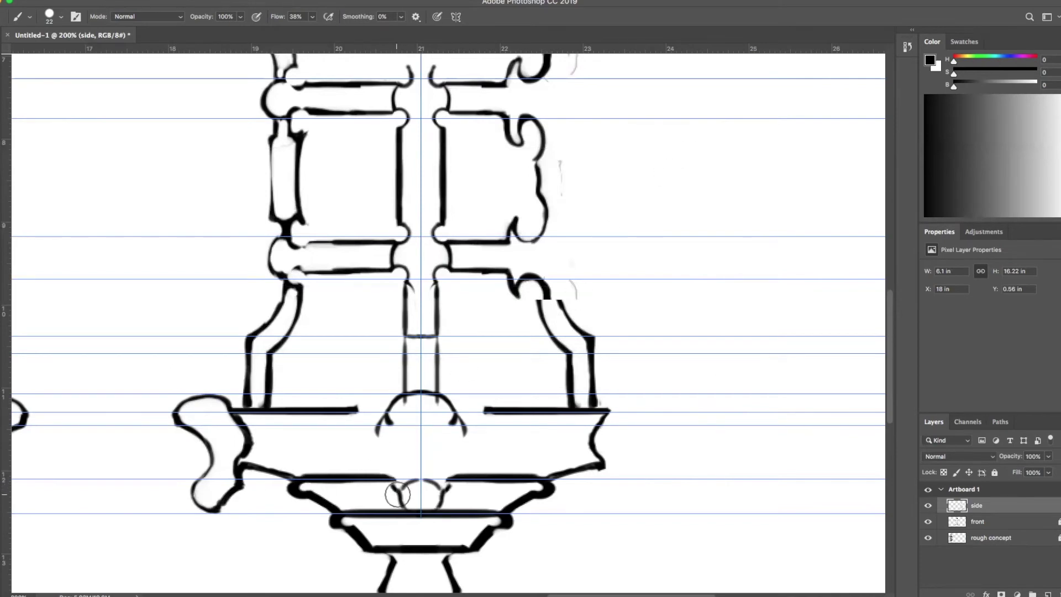
pyautogui.moveTo(377, 434)
pyautogui.mouseDown()
pyautogui.moveTo(396, 460)
pyautogui.moveTo(391, 483)
pyautogui.moveTo(413, 482)
pyautogui.moveTo(400, 492)
pyautogui.moveTo(418, 513)
pyautogui.mouseUp()
pyautogui.press('x')
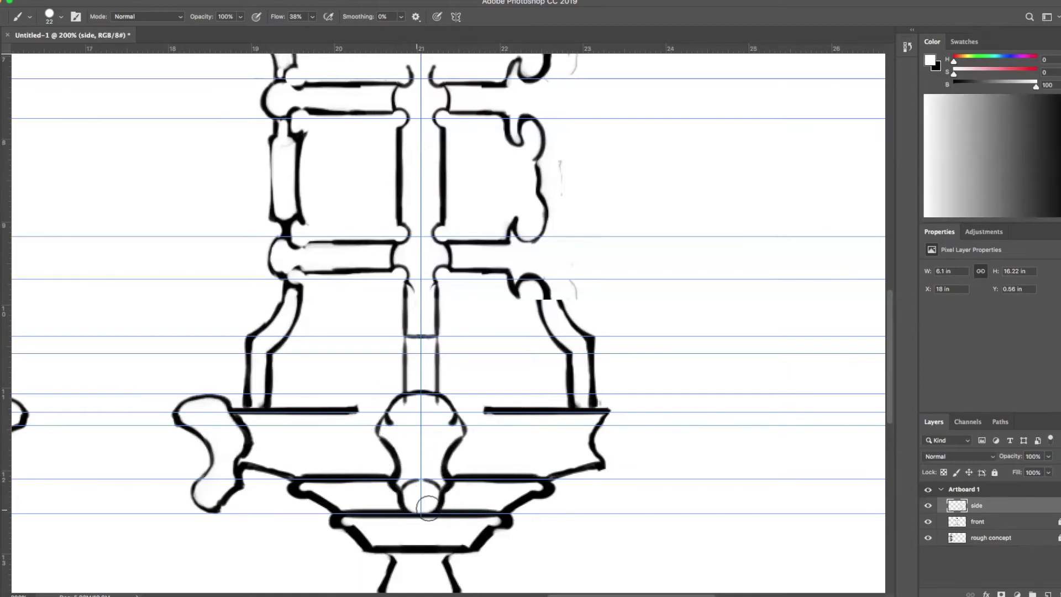
pyautogui.press('x')
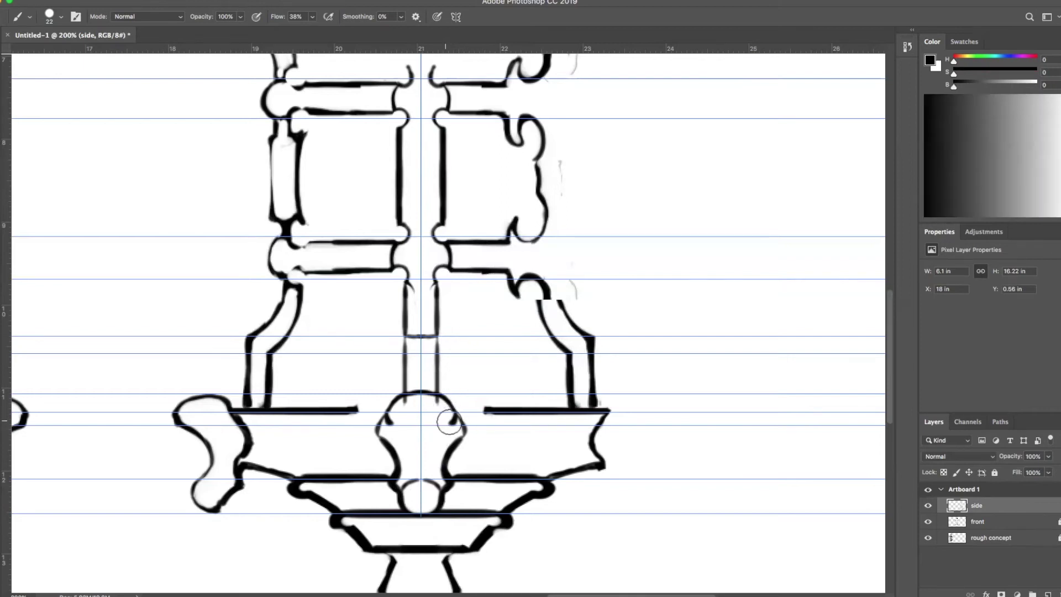
# Step: Draw mirrored inner contour curves inside the base ornament and thin them with white
pyautogui.moveTo(448, 419); pyautogui.dragTo(429, 474)
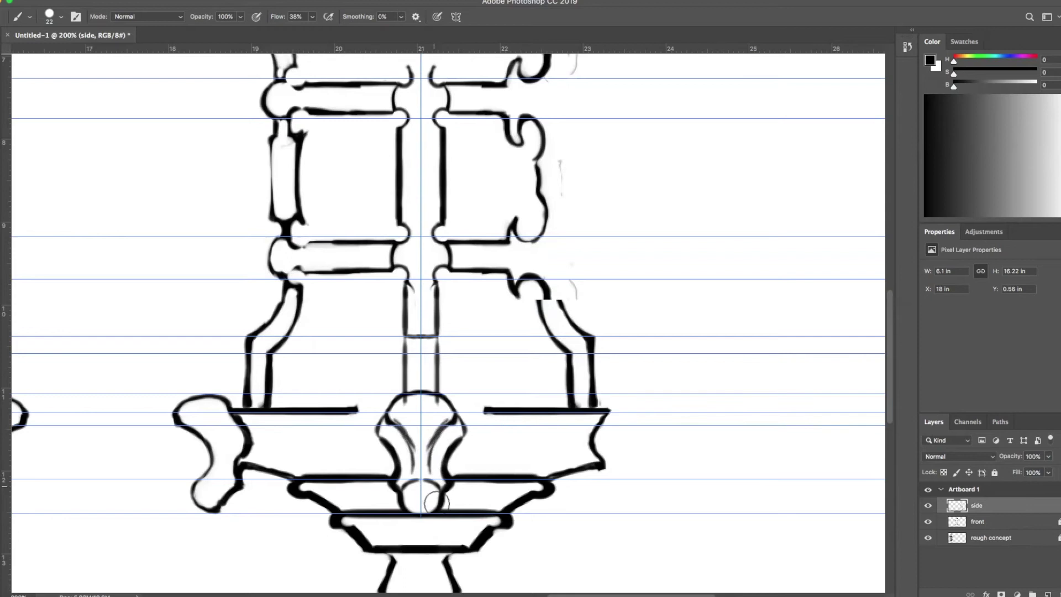
pyautogui.press('x')
pyautogui.moveTo(449, 411); pyautogui.dragTo(424, 467)
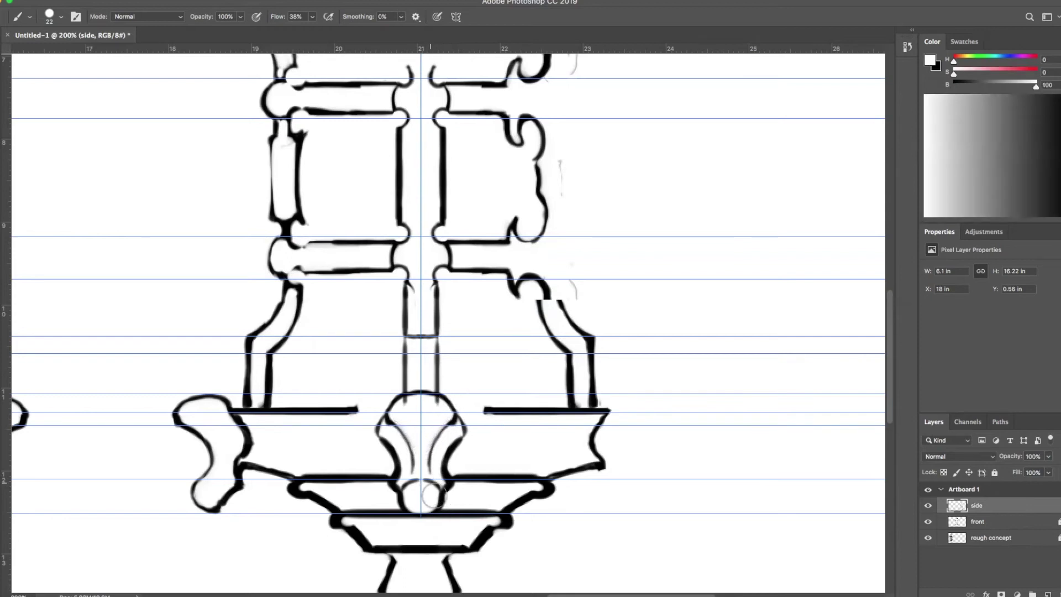
# Step: Thin the base's upper edge and extend it to meet the central ornament, and finish the ornament's inner curves down to the knob
pyautogui.moveTo(411, 403)
pyautogui.mouseDown()
pyautogui.moveTo(558, 409)
pyautogui.moveTo(470, 416)
pyautogui.moveTo(607, 416)
pyautogui.mouseUp()
pyautogui.press('x')
pyautogui.press('x')
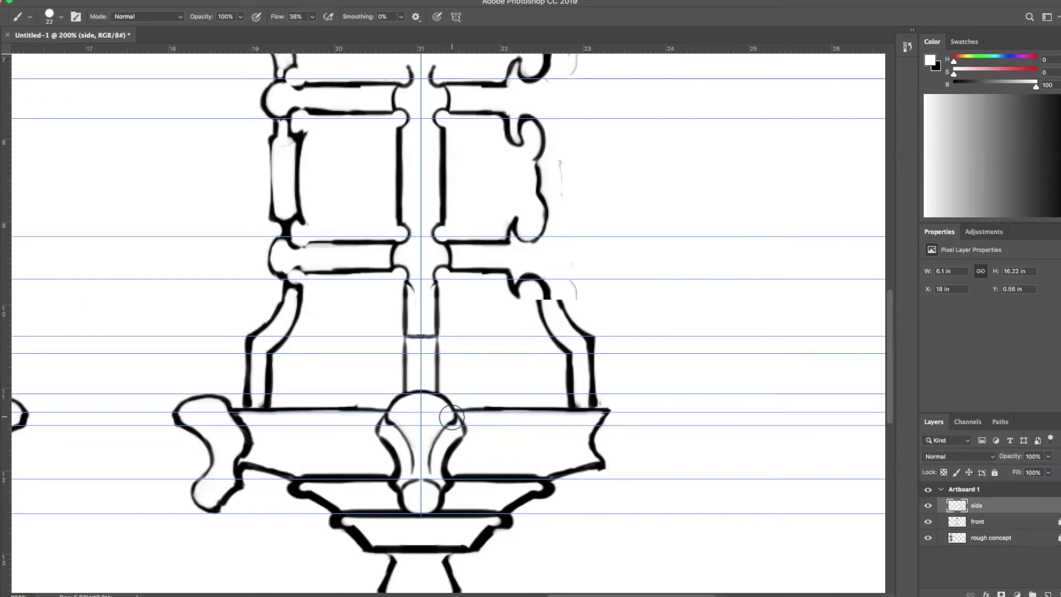
pyautogui.press('x')
pyautogui.moveTo(411, 466); pyautogui.dragTo(398, 501)
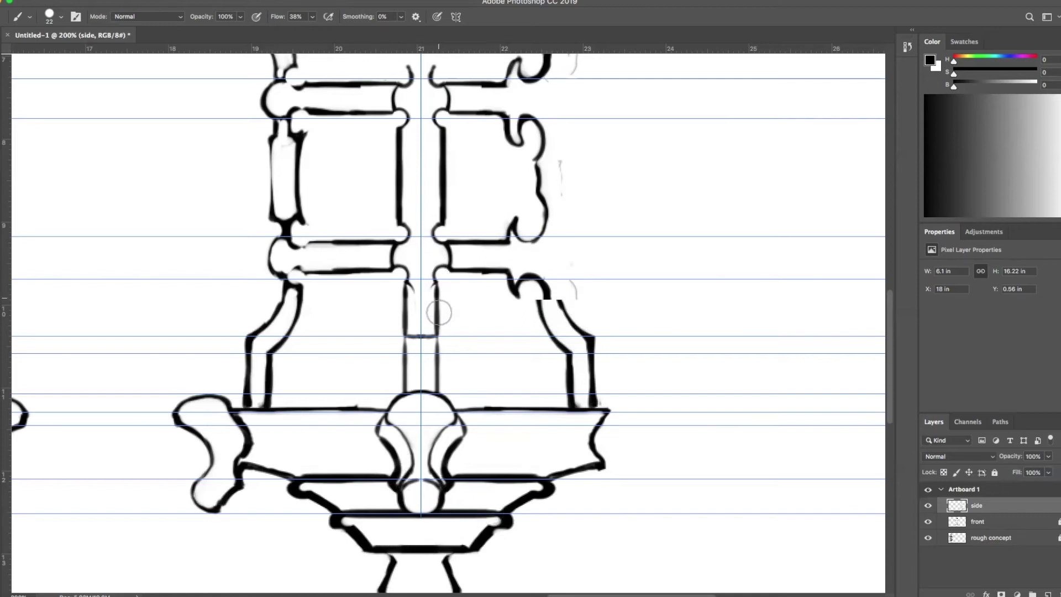
# Step: Reshape the upper section of the central post below the lower crossbar with slightly inward-curving sides
pyautogui.press('x')
pyautogui.moveTo(442, 287); pyautogui.dragTo(443, 334)
pyautogui.press('x')
pyautogui.moveTo(435, 297)
pyautogui.mouseDown()
pyautogui.moveTo(441, 334)
pyautogui.moveTo(439, 288)
pyautogui.moveTo(442, 330)
pyautogui.mouseUp()
pyautogui.press('x')
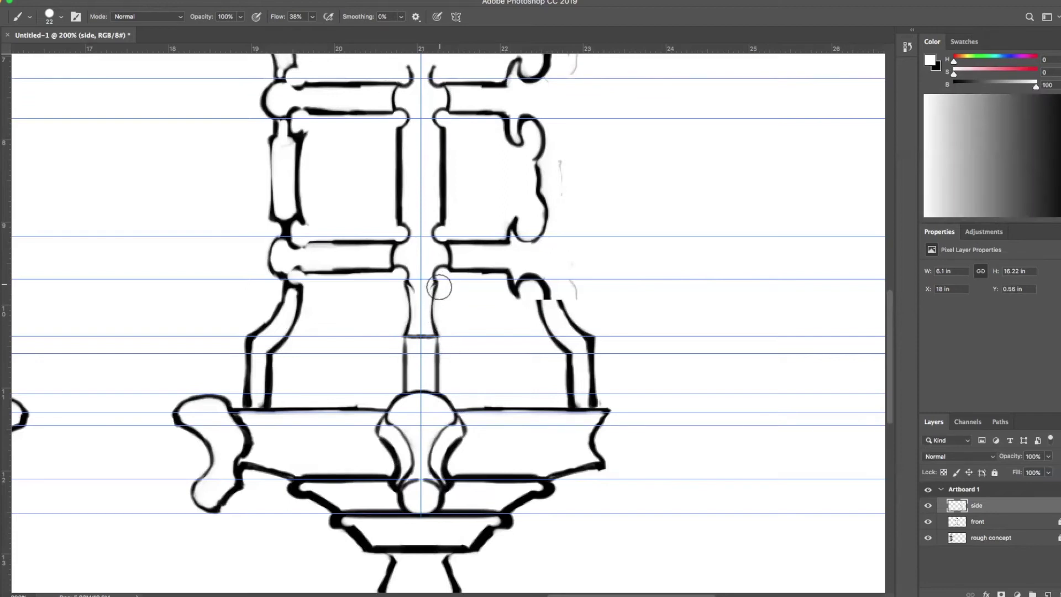
# Step: Redraw the sides of the central post between the two crossbars as gentle inward curves
pyautogui.scroll(3, 396, 363)
pyautogui.hscroll(2, 396, 363)
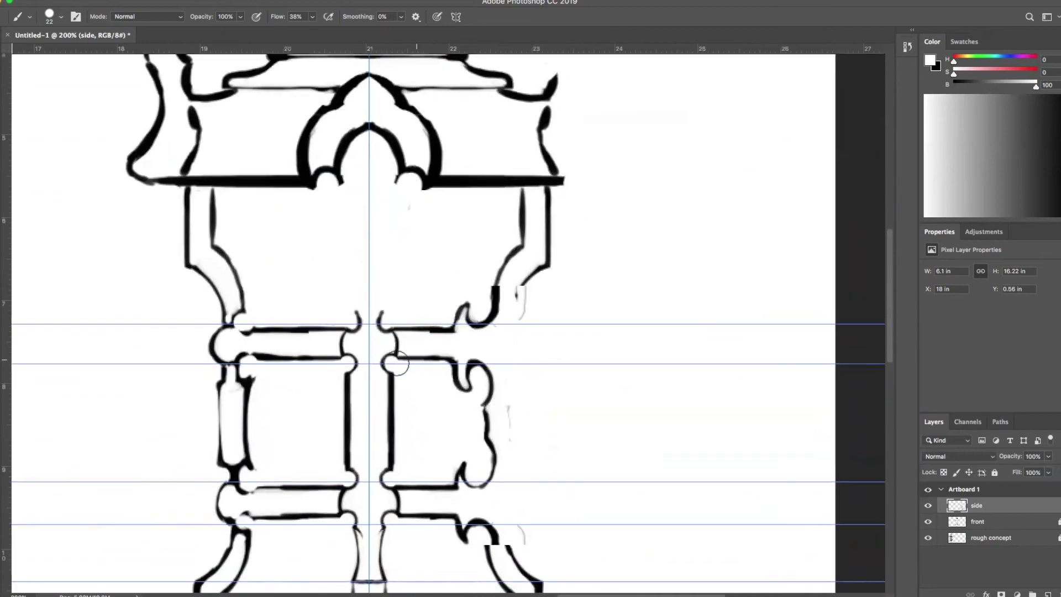
pyautogui.press('x')
pyautogui.press('x')
pyautogui.press('x')
pyautogui.moveTo(391, 387); pyautogui.dragTo(390, 452)
pyautogui.moveTo(394, 375)
pyautogui.mouseDown()
pyautogui.moveTo(393, 456)
pyautogui.moveTo(402, 372)
pyautogui.moveTo(395, 474)
pyautogui.mouseUp()
pyautogui.press('x')
# Step: Erase the pointed double arch and its round ends from the roof's centre, and add three horizontal guides across the roof
pyautogui.moveTo(595, 320)
pyautogui.mouseDown()
pyautogui.moveTo(606, 260)
pyautogui.moveTo(585, 489)
pyautogui.mouseUp()
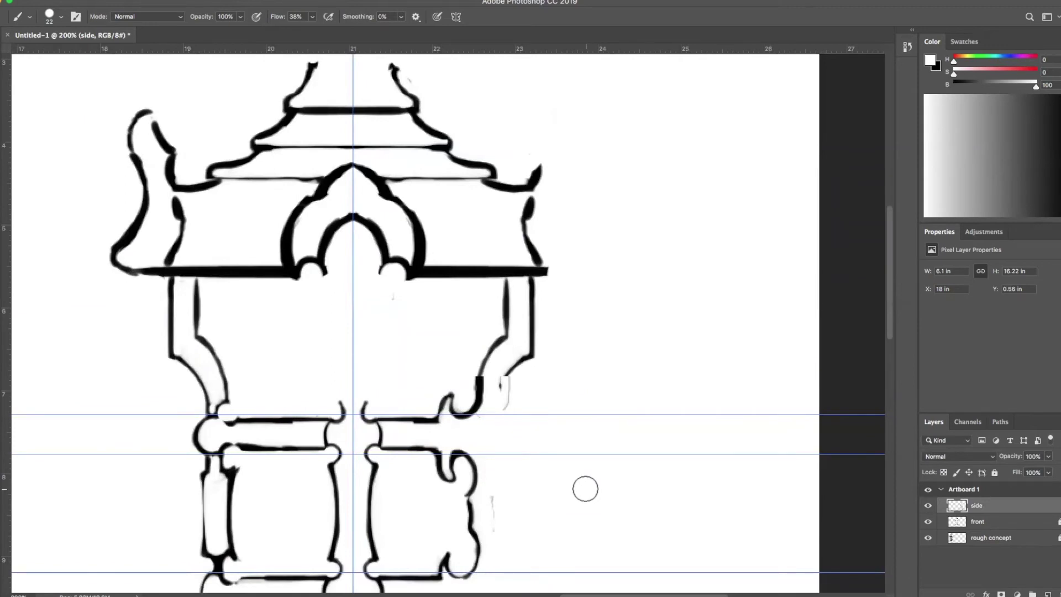
pyautogui.moveTo(420, 218)
pyautogui.mouseDown()
pyautogui.moveTo(393, 244)
pyautogui.moveTo(422, 237)
pyautogui.moveTo(414, 263)
pyautogui.moveTo(357, 220)
pyautogui.moveTo(292, 217)
pyautogui.moveTo(338, 173)
pyautogui.mouseUp()
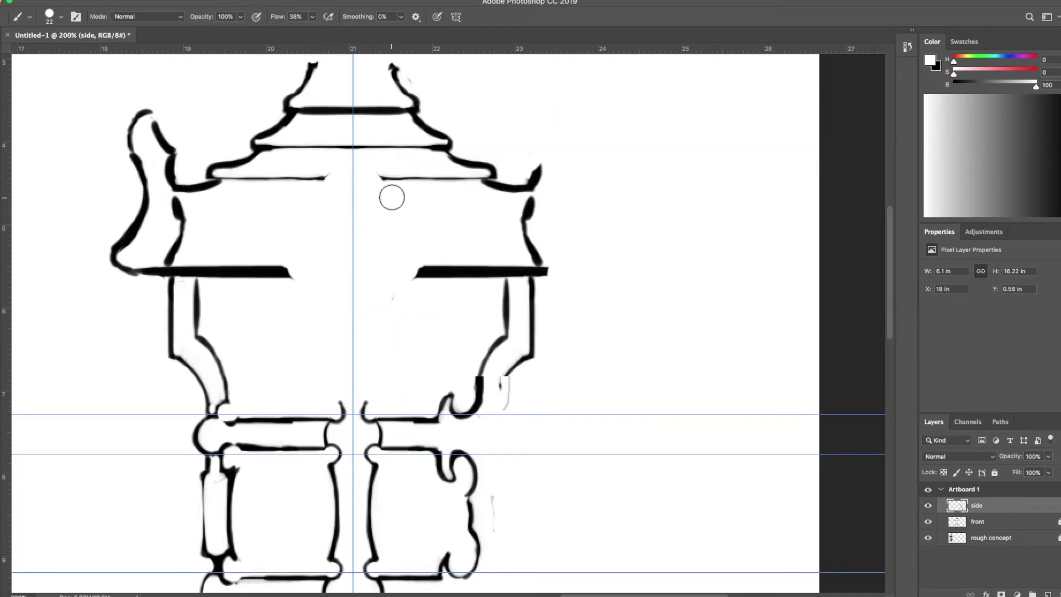
pyautogui.moveTo(552, 48); pyautogui.dragTo(564, 152)
pyautogui.moveTo(610, 49); pyautogui.dragTo(630, 245)
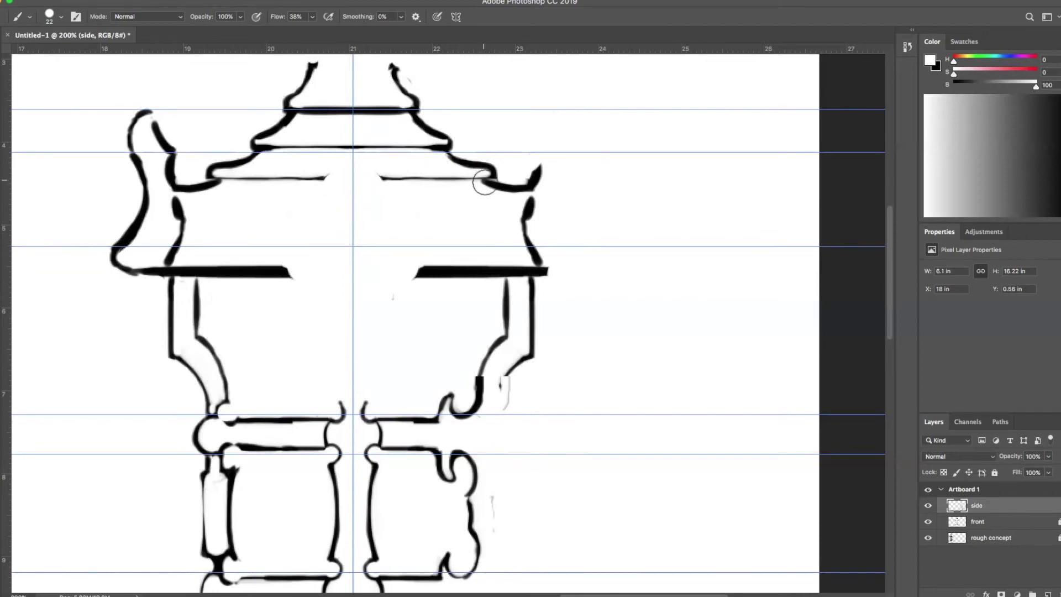
# Step: Draw a symmetrical central roof ornament with a rounded top, a narrow waist and sides flaring down to the roof's lower edge
pyautogui.press('x')
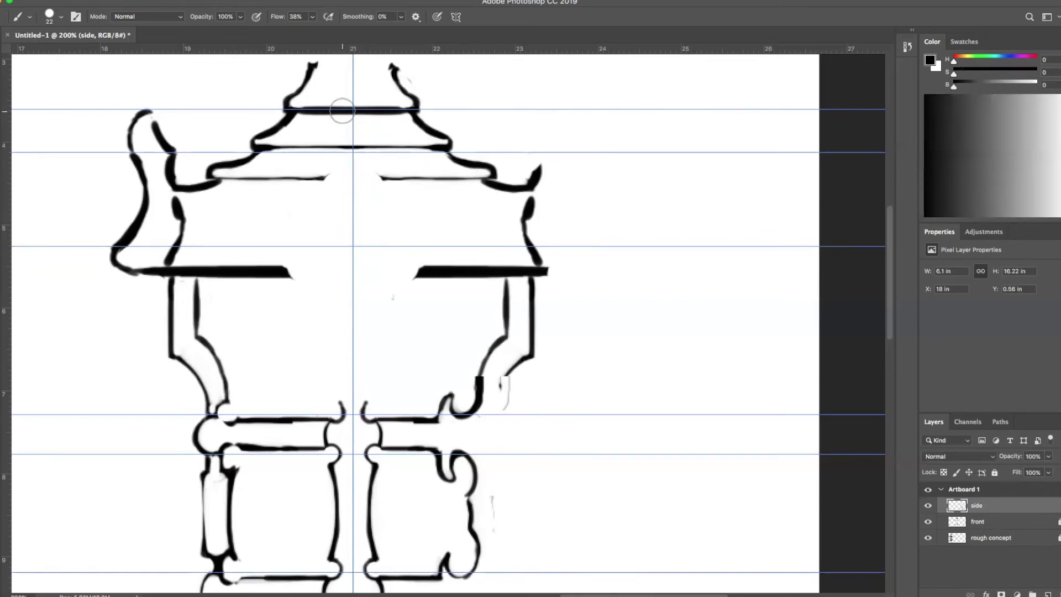
pyautogui.moveTo(349, 112); pyautogui.dragTo(330, 150)
pyautogui.press('x')
pyautogui.moveTo(349, 116)
pyautogui.mouseDown()
pyautogui.moveTo(328, 171)
pyautogui.moveTo(324, 148)
pyautogui.moveTo(334, 199)
pyautogui.moveTo(320, 208)
pyautogui.moveTo(304, 261)
pyautogui.moveTo(309, 228)
pyautogui.moveTo(301, 275)
pyautogui.mouseUp()
pyautogui.press('x')
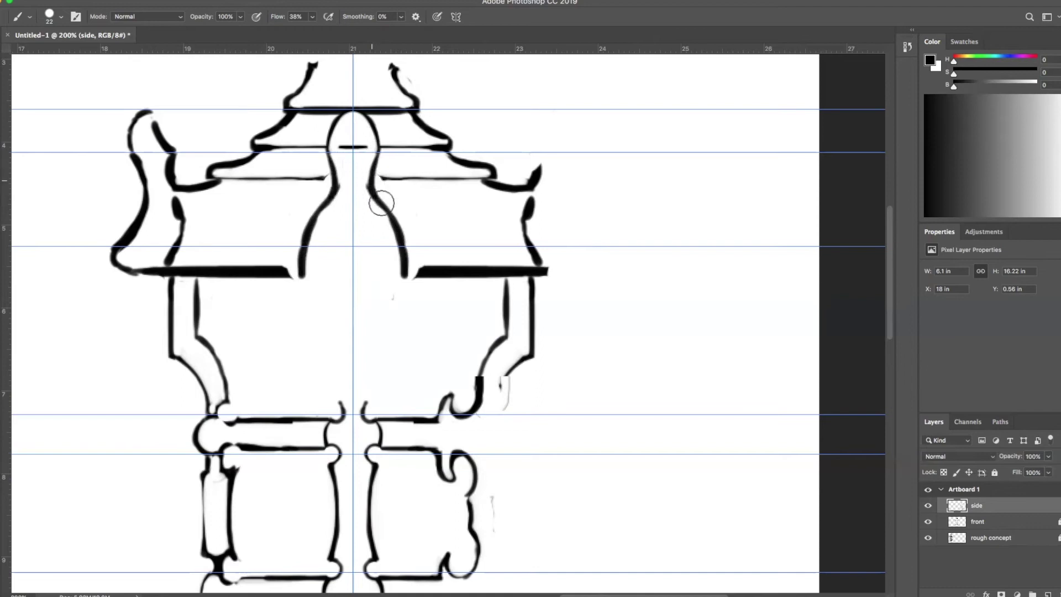
# Step: Thin the roof ornament's outline and redraw its lower ends so they curve slightly inward
pyautogui.press('x')
pyautogui.moveTo(371, 196); pyautogui.dragTo(386, 251)
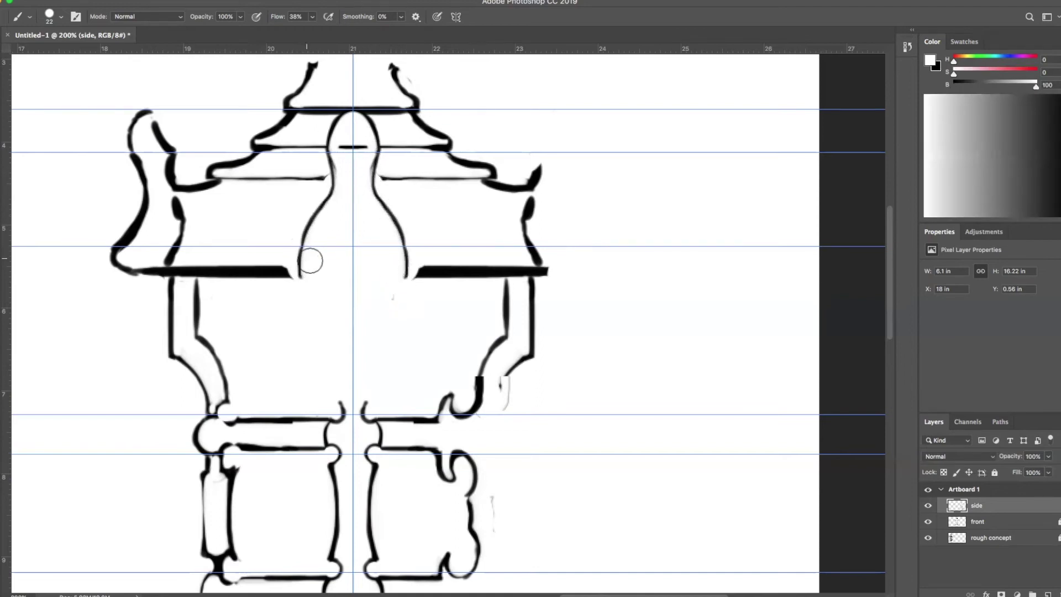
pyautogui.moveTo(296, 237); pyautogui.dragTo(301, 279)
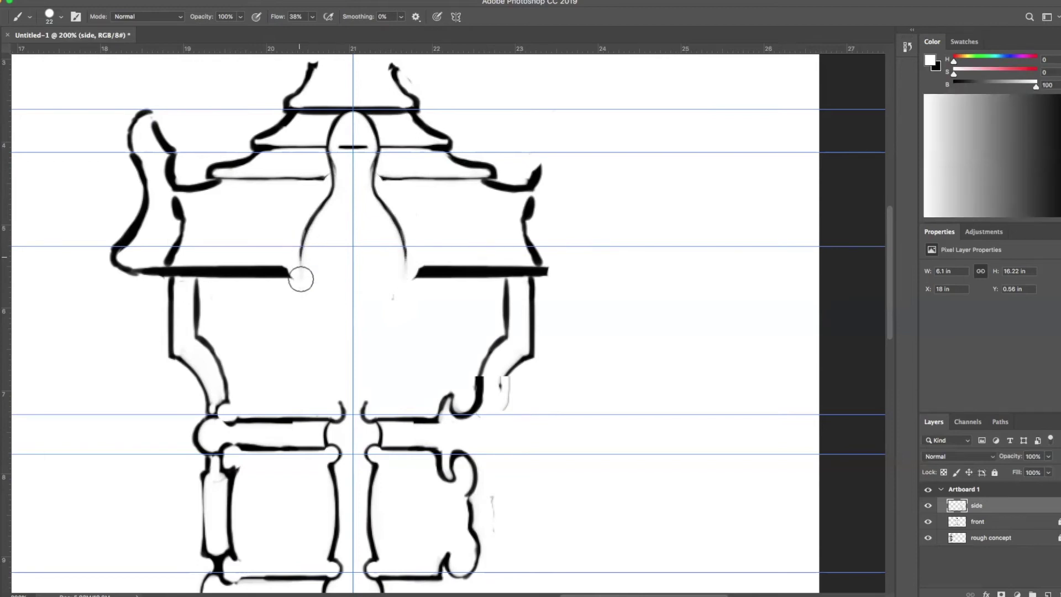
pyautogui.press('x')
pyautogui.moveTo(303, 227); pyautogui.dragTo(305, 279)
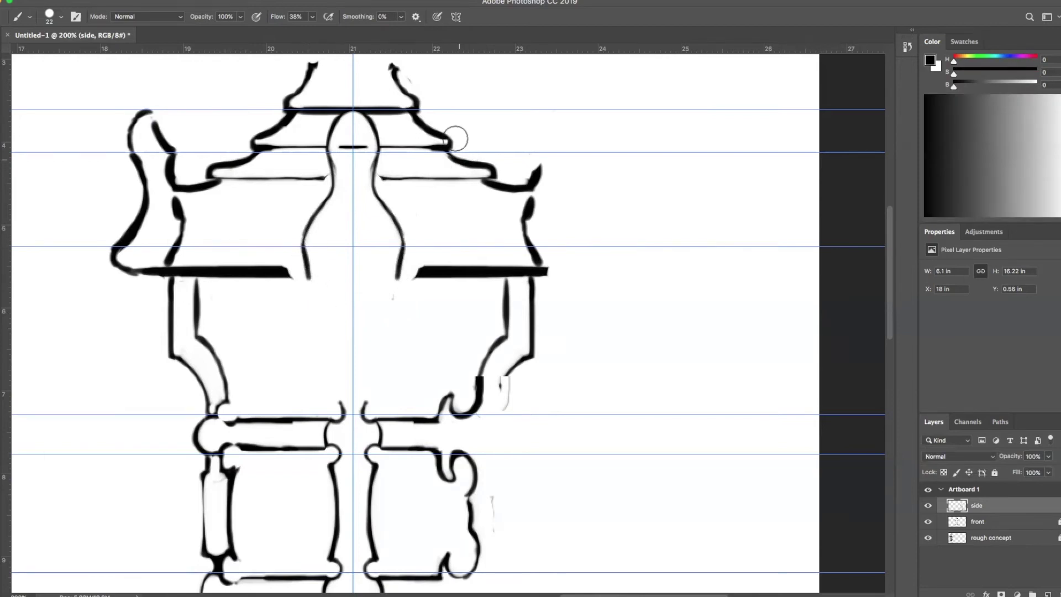
# Step: Erase the roof tier line inside the central ornament, and extend the tier lines on both sides to meet its outline
pyautogui.press('x')
pyautogui.moveTo(349, 141)
pyautogui.mouseDown()
pyautogui.moveTo(346, 160)
pyautogui.moveTo(387, 178)
pyautogui.moveTo(461, 178)
pyautogui.mouseUp()
pyautogui.press('x')
pyautogui.moveTo(383, 146); pyautogui.dragTo(434, 148)
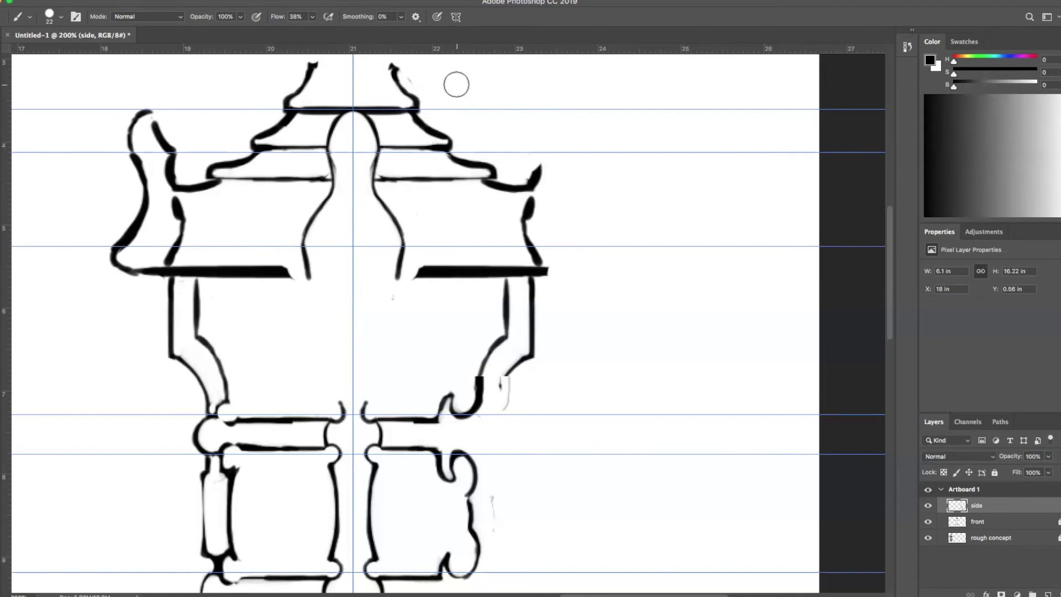
# Step: Thin the roof's thick lower edge and side curves with white, and erase the upturned tips at the upper roof corners
pyautogui.press('x')
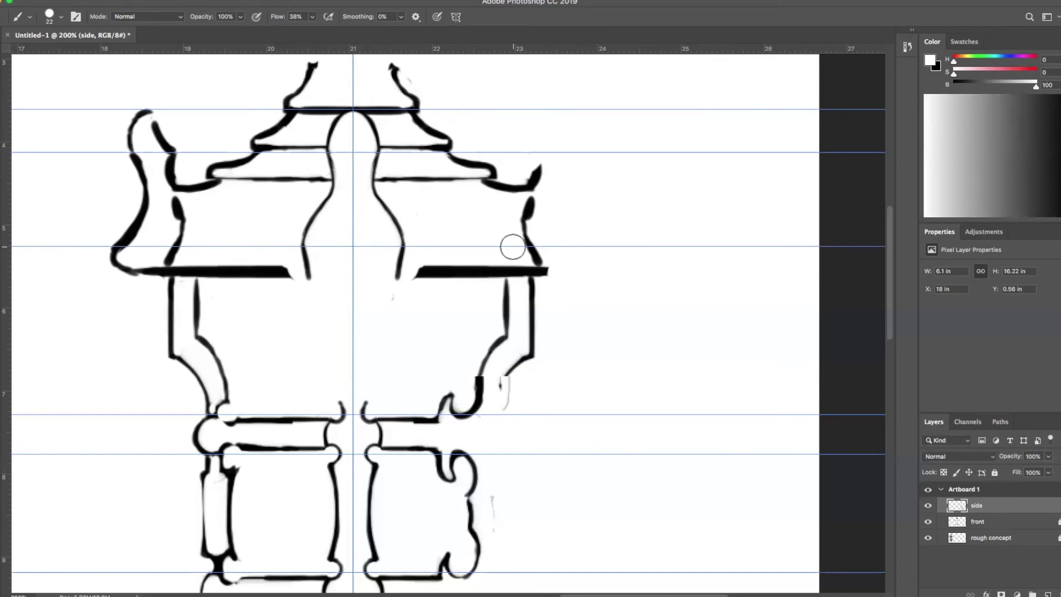
pyautogui.moveTo(137, 268)
pyautogui.mouseDown()
pyautogui.moveTo(292, 272)
pyautogui.moveTo(165, 263)
pyautogui.mouseUp()
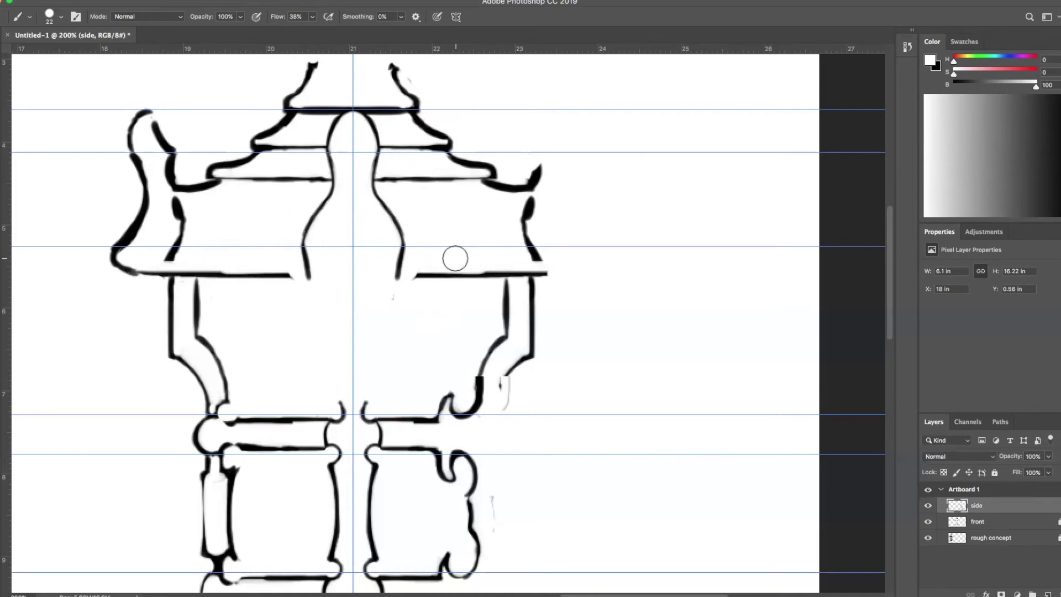
pyautogui.moveTo(537, 204)
pyautogui.mouseDown()
pyautogui.moveTo(533, 228)
pyautogui.moveTo(554, 260)
pyautogui.mouseUp()
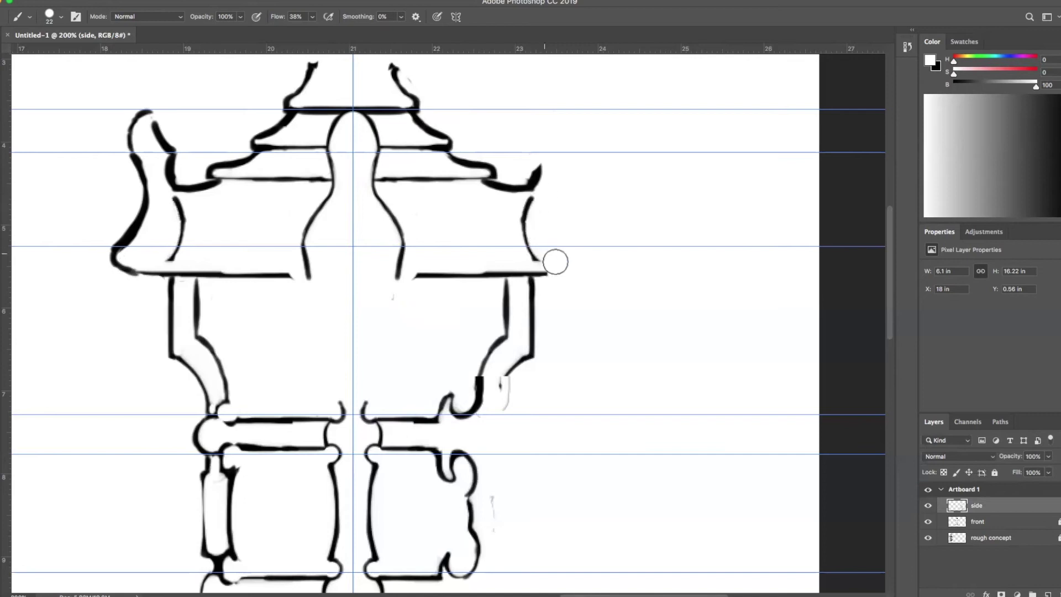
pyautogui.moveTo(525, 151)
pyautogui.mouseDown()
pyautogui.moveTo(534, 173)
pyautogui.moveTo(556, 163)
pyautogui.mouseUp()
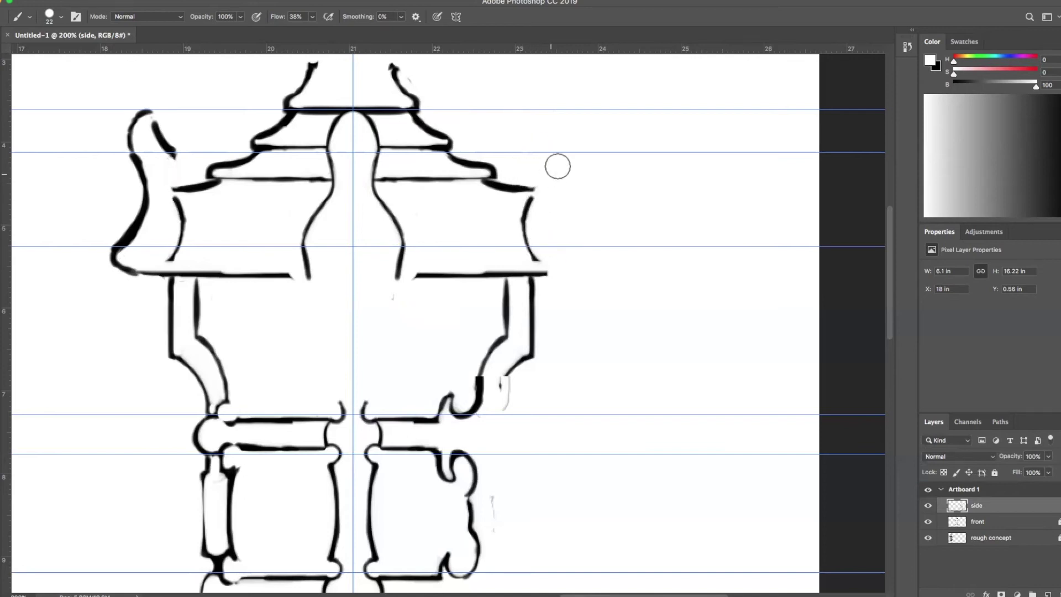
# Step: Draw the roof's lower edge across the centre to close the ornament's base, and thin the joined line
pyautogui.click(287, 276)
pyautogui.press('x')
pyautogui.moveTo(279, 275); pyautogui.dragTo(412, 269)
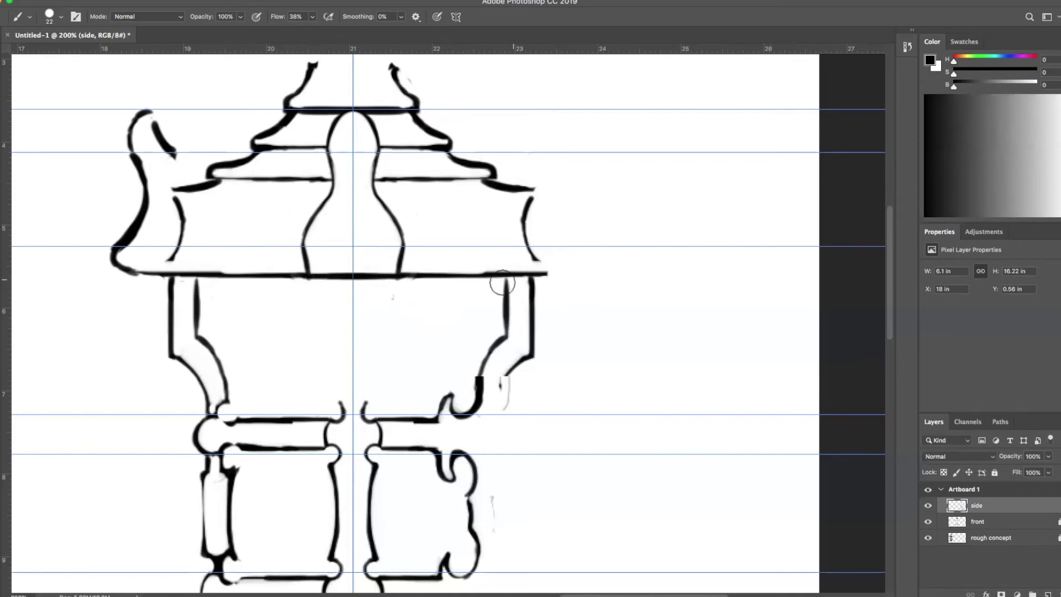
pyautogui.press('x')
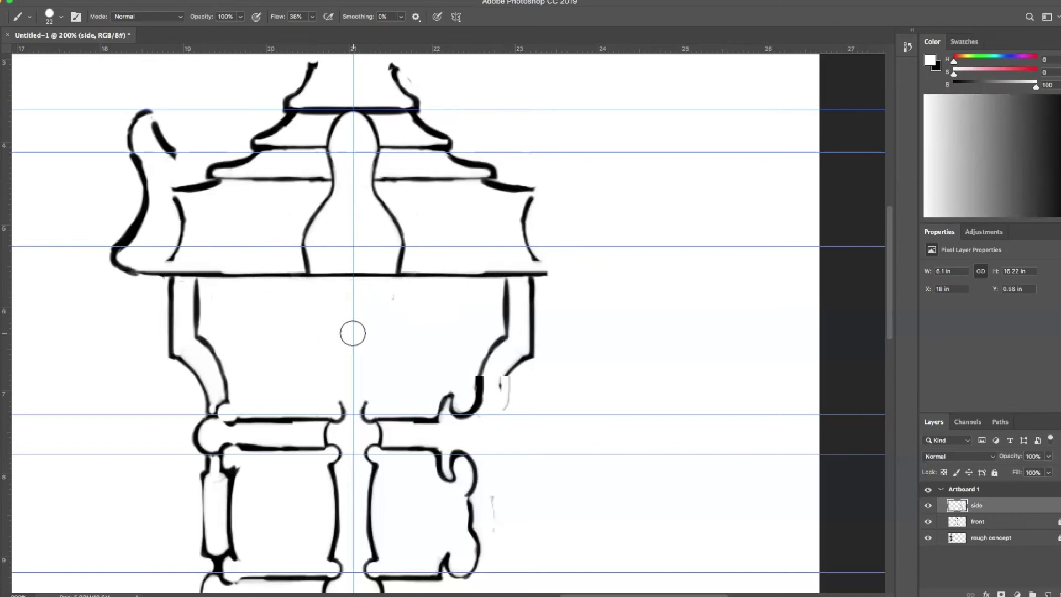
# Step: Add a horizontal guide at the bend of the upper side brackets, and draw the central post's straight edges down to a cross line there
pyautogui.moveTo(554, 483); pyautogui.dragTo(538, 230)
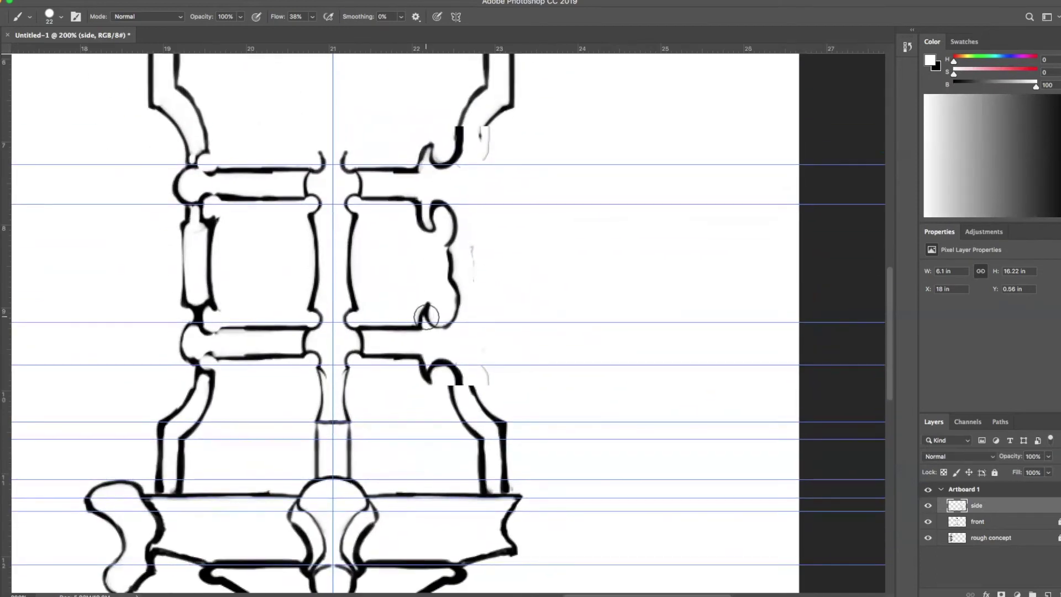
pyautogui.scroll(8, 557, 288)
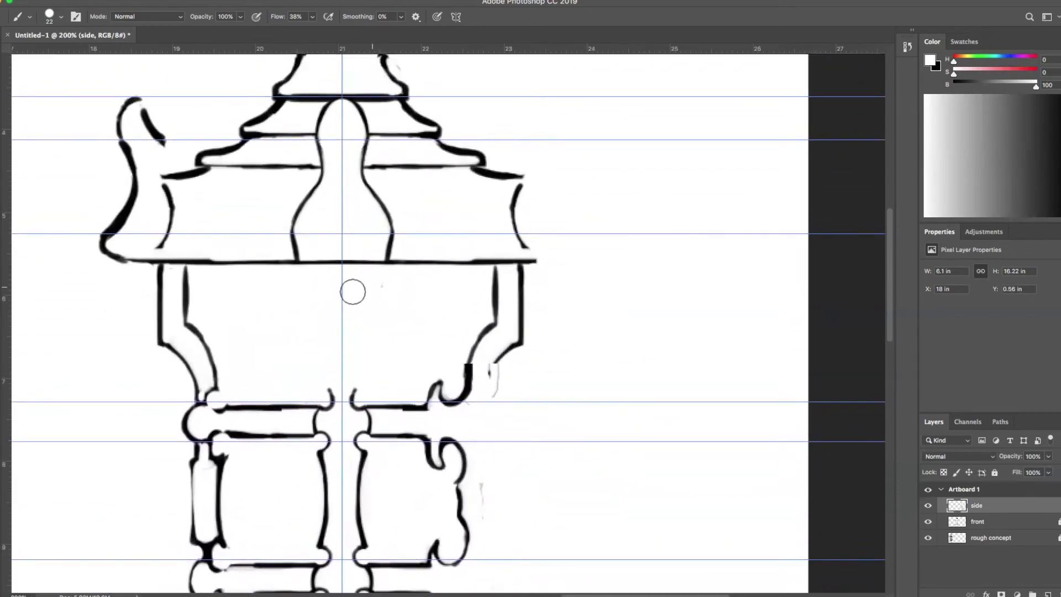
pyautogui.moveTo(594, 48); pyautogui.dragTo(589, 344)
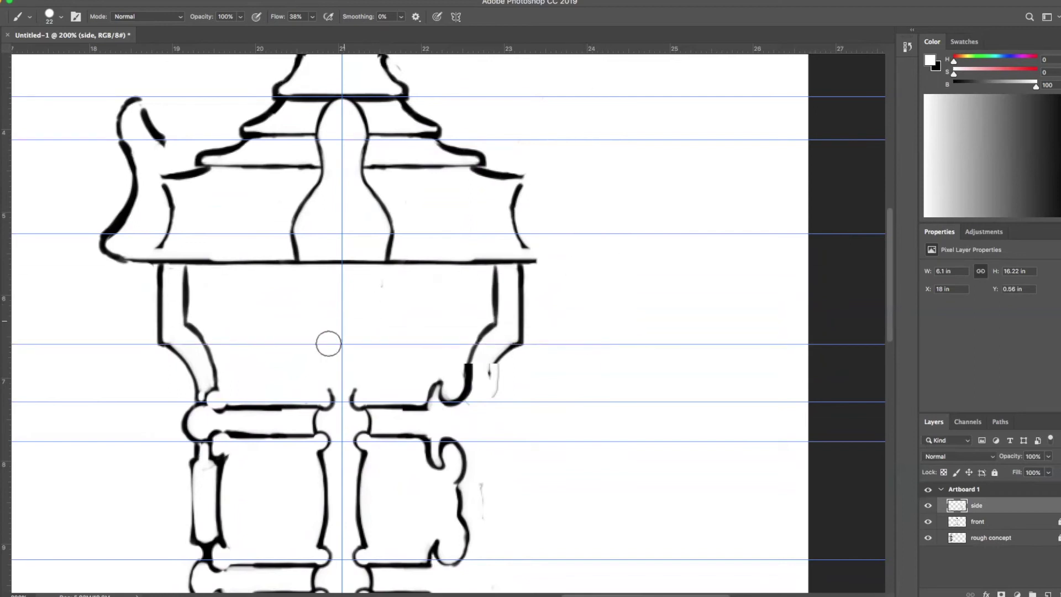
pyautogui.press('x')
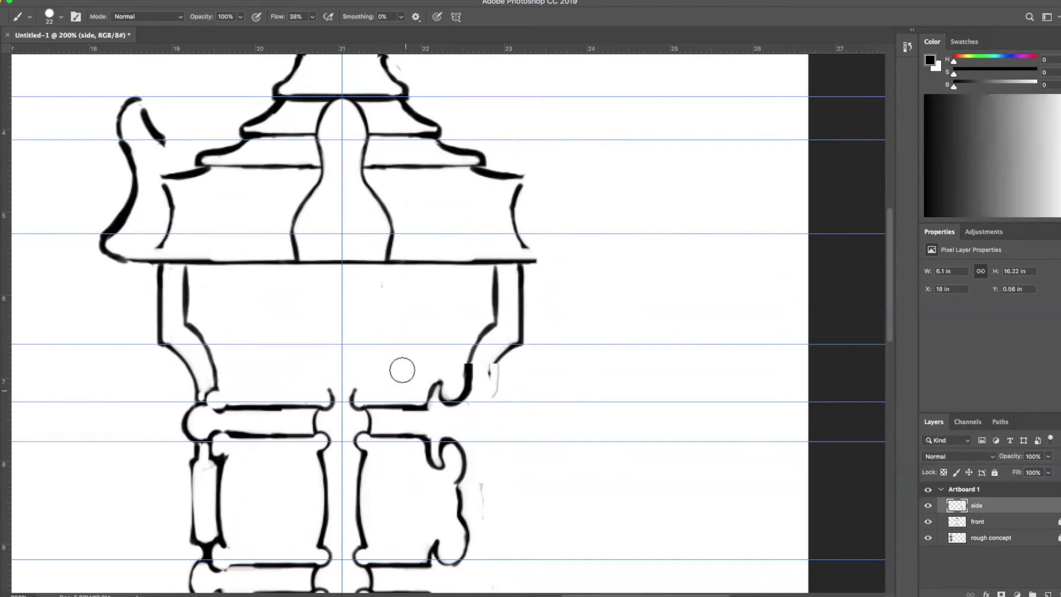
pyautogui.moveTo(357, 388)
pyautogui.mouseDown()
pyautogui.moveTo(355, 265)
pyautogui.moveTo(357, 346)
pyautogui.mouseUp()
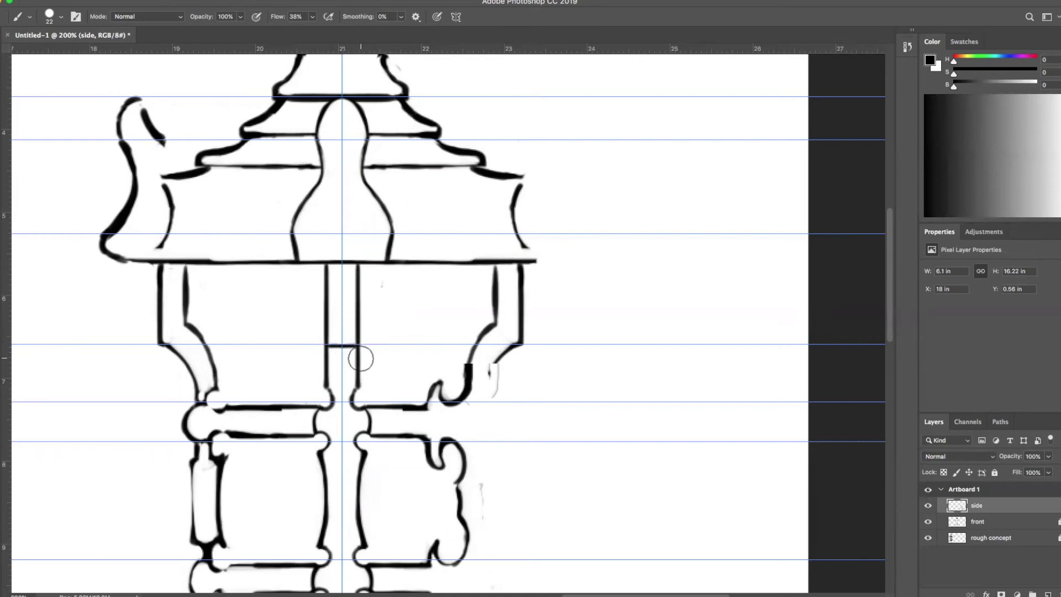
# Step: Curve the central post's sides inward between the cross line and the upper crossbar joint, and thin them with white
pyautogui.moveTo(356, 358); pyautogui.dragTo(358, 388)
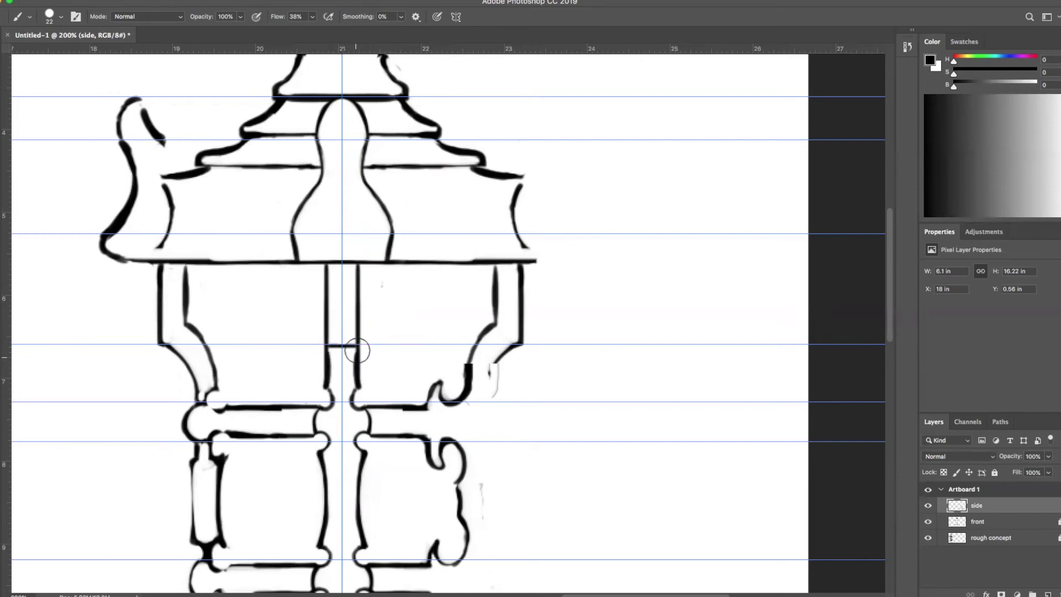
pyautogui.press('x')
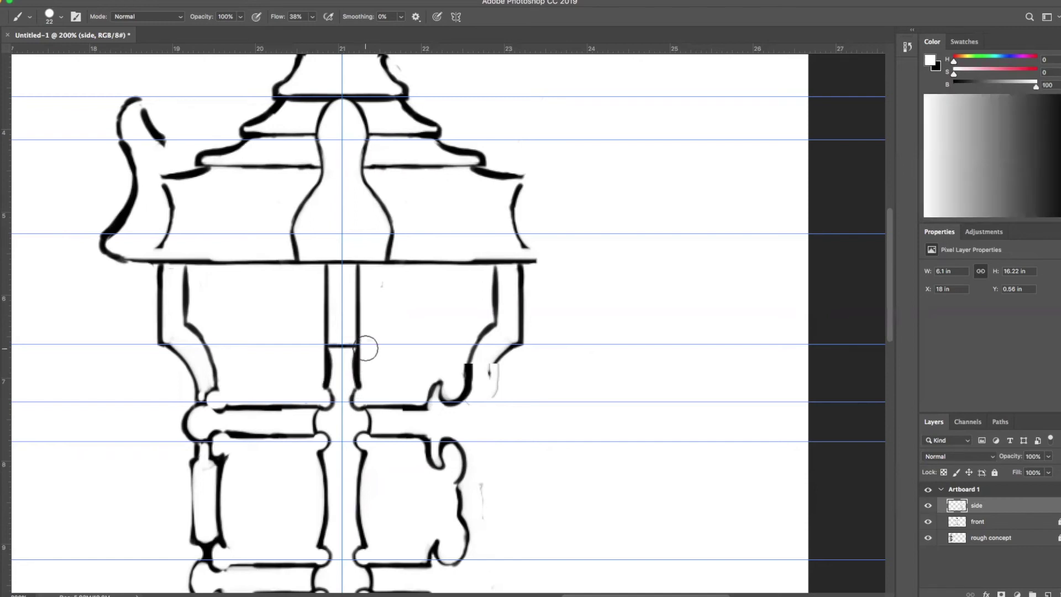
pyautogui.moveTo(362, 372); pyautogui.dragTo(362, 355)
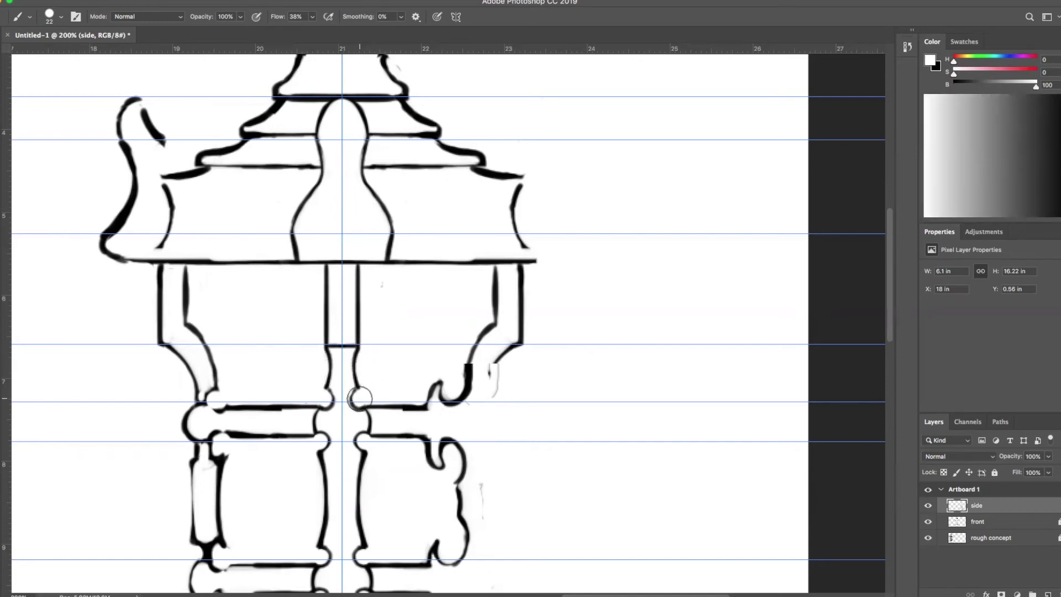
pyautogui.press('x')
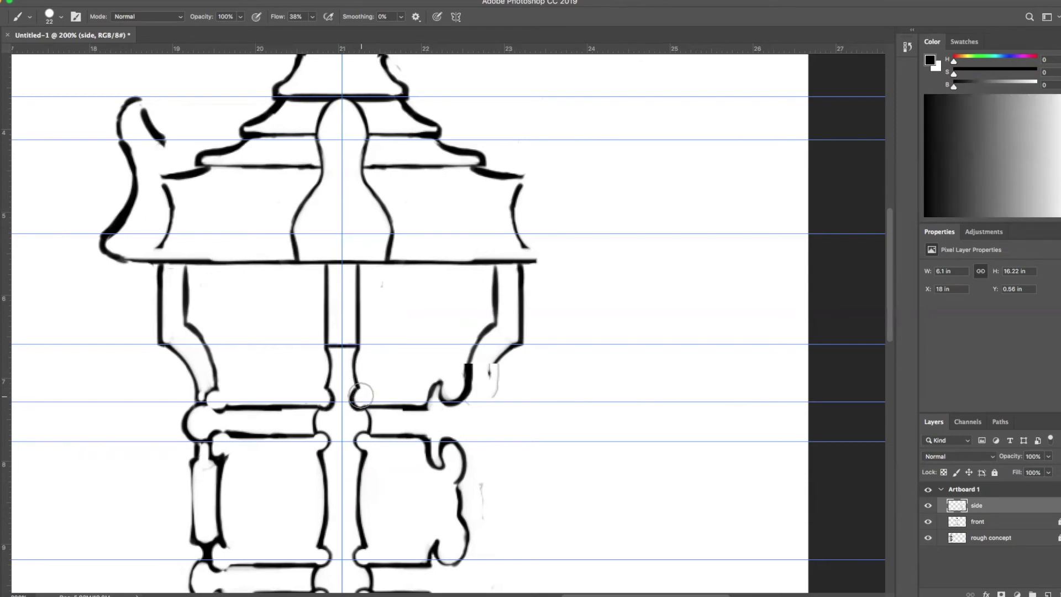
pyautogui.press('x')
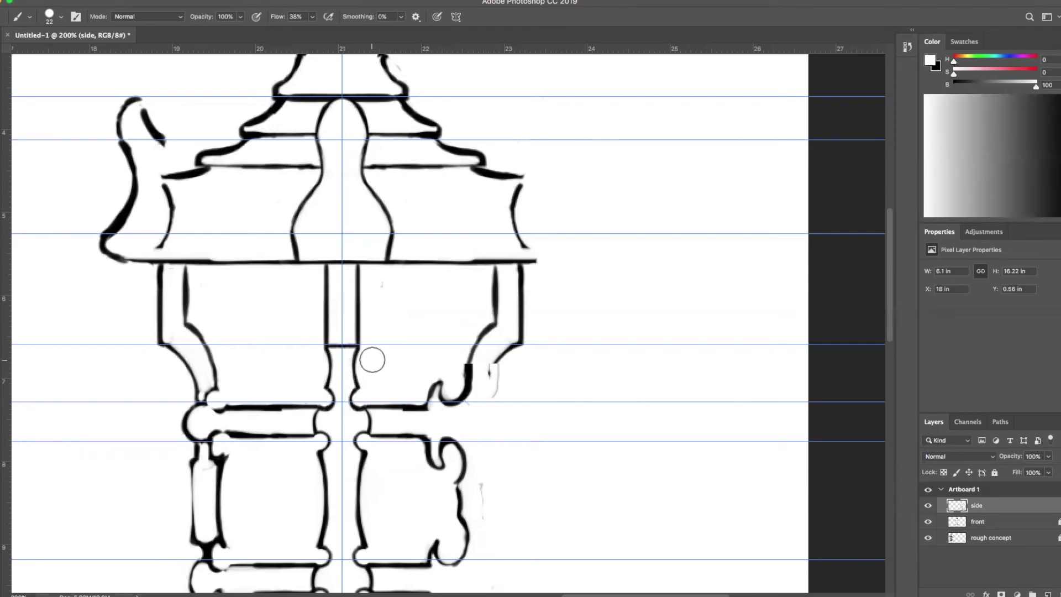
# Step: Turn brush symmetry off and erase the left side post, its round joints and the curved bracket and leg sections above and below it
pyautogui.scroll(-5, 497, 348)
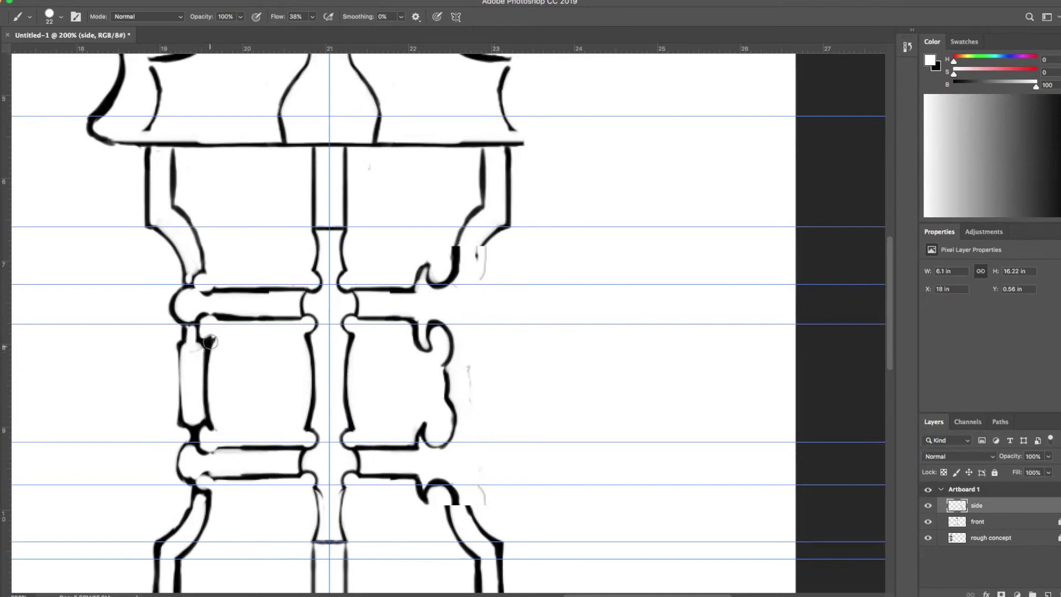
pyautogui.click(456, 17)
pyautogui.click(480, 25)
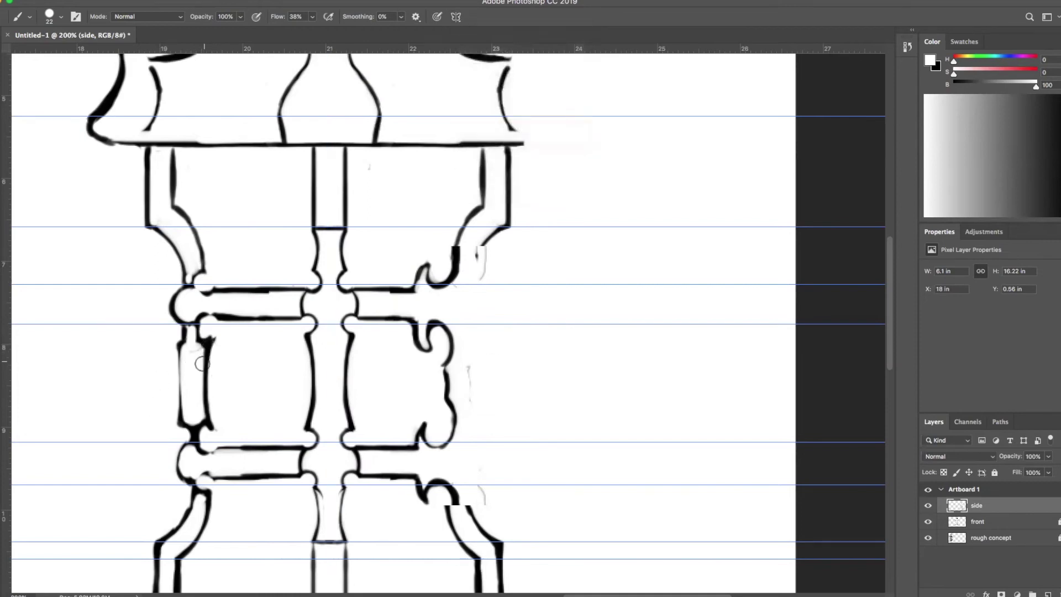
pyautogui.moveTo(216, 339)
pyautogui.mouseDown()
pyautogui.moveTo(184, 341)
pyautogui.moveTo(191, 286)
pyautogui.moveTo(172, 292)
pyautogui.moveTo(207, 283)
pyautogui.moveTo(217, 329)
pyautogui.moveTo(170, 368)
pyautogui.moveTo(216, 366)
pyautogui.moveTo(175, 433)
pyautogui.moveTo(244, 405)
pyautogui.mouseUp()
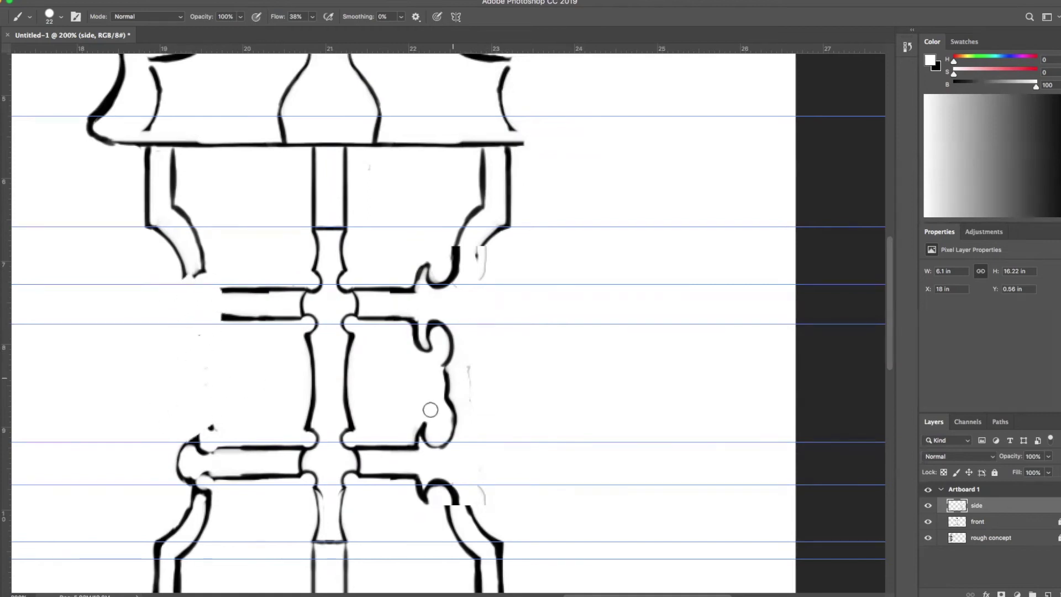
pyautogui.moveTo(500, 431); pyautogui.dragTo(525, 265)
pyautogui.moveTo(237, 266)
pyautogui.mouseDown()
pyautogui.moveTo(210, 275)
pyautogui.moveTo(190, 320)
pyautogui.moveTo(245, 275)
pyautogui.moveTo(218, 363)
pyautogui.moveTo(231, 355)
pyautogui.moveTo(222, 368)
pyautogui.moveTo(217, 330)
pyautogui.moveTo(185, 382)
pyautogui.moveTo(231, 363)
pyautogui.mouseUp()
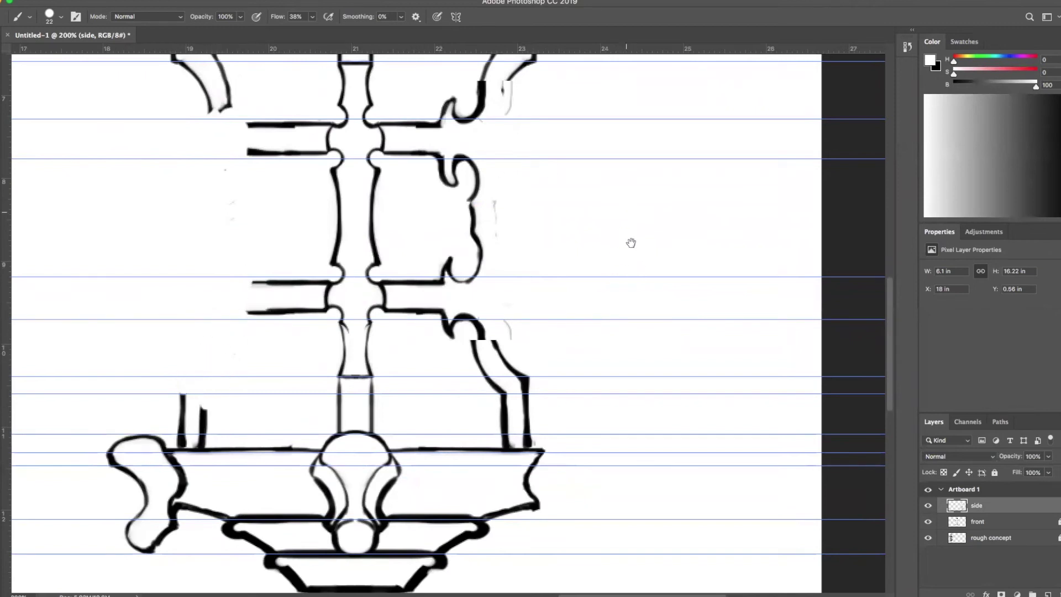
pyautogui.moveTo(631, 242); pyautogui.dragTo(630, 360)
pyautogui.moveTo(211, 208); pyautogui.dragTo(205, 206)
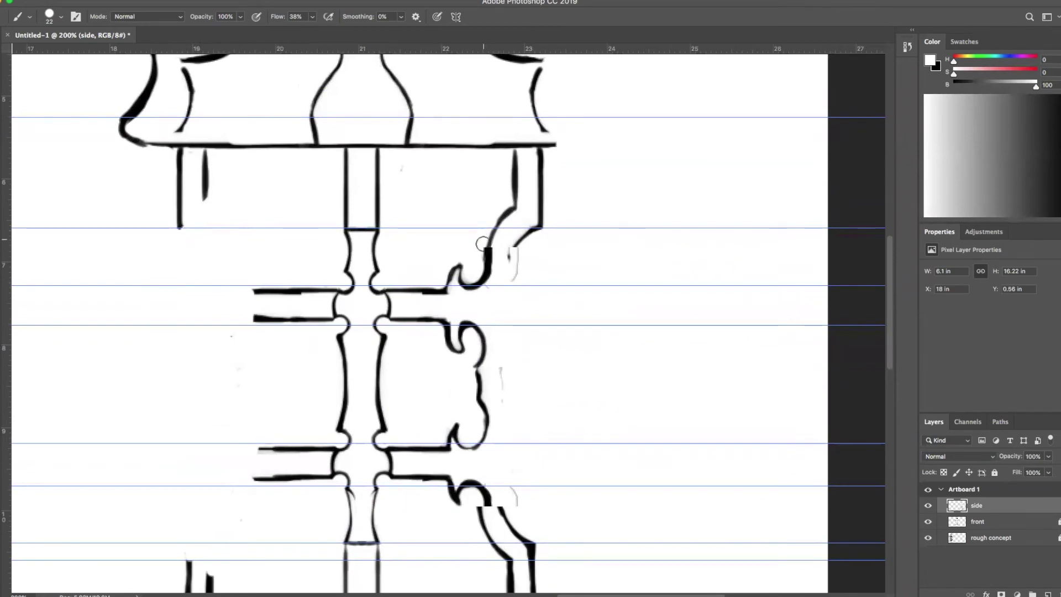
# Step: Erase the stray fragments beside the right scrolls, thin the right leg's inner curve and remove its outer curve
pyautogui.moveTo(495, 244)
pyautogui.mouseDown()
pyautogui.moveTo(485, 287)
pyautogui.moveTo(518, 258)
pyautogui.moveTo(502, 237)
pyautogui.mouseUp()
pyautogui.moveTo(505, 473); pyautogui.dragTo(515, 500)
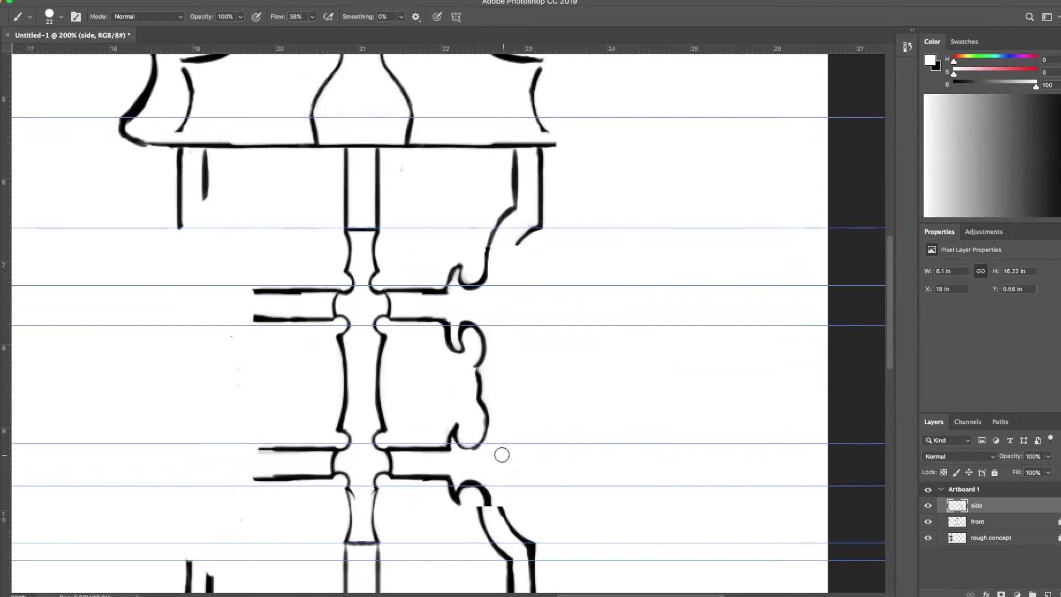
pyautogui.moveTo(595, 484); pyautogui.dragTo(532, 264)
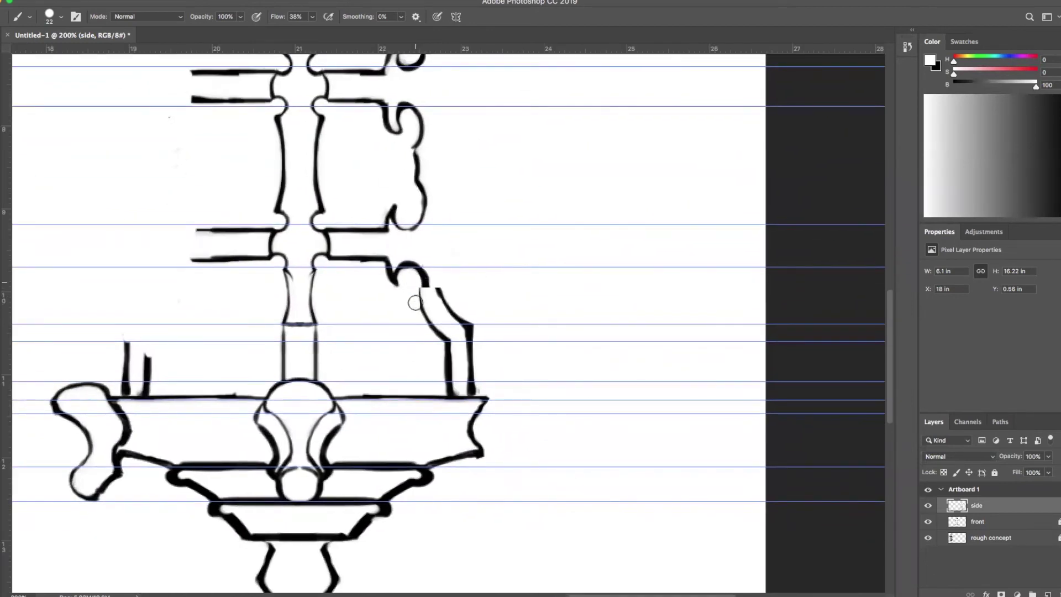
pyautogui.moveTo(417, 300); pyautogui.dragTo(441, 343)
pyautogui.moveTo(438, 291)
pyautogui.mouseDown()
pyautogui.moveTo(463, 331)
pyautogui.moveTo(465, 319)
pyautogui.moveTo(464, 393)
pyautogui.mouseUp()
pyautogui.moveTo(602, 271)
pyautogui.mouseDown()
pyautogui.moveTo(576, 467)
pyautogui.moveTo(596, 434)
pyautogui.mouseUp()
# Step: Restore the last used symmetry and draw mirrored outer side contours from the upper brackets down to the lower legs
pyautogui.click(455, 17)
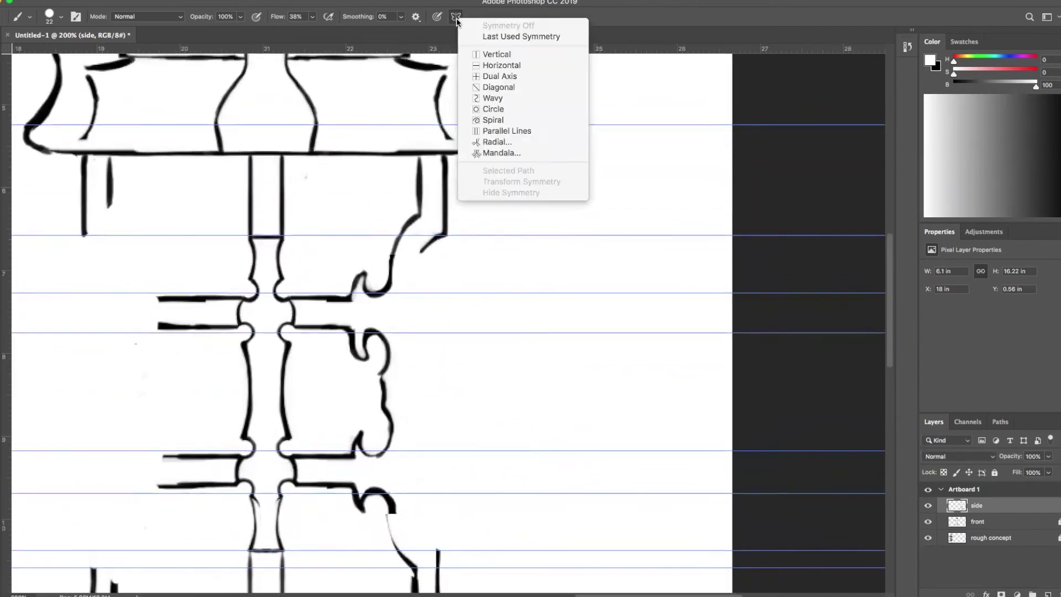
pyautogui.click(518, 36)
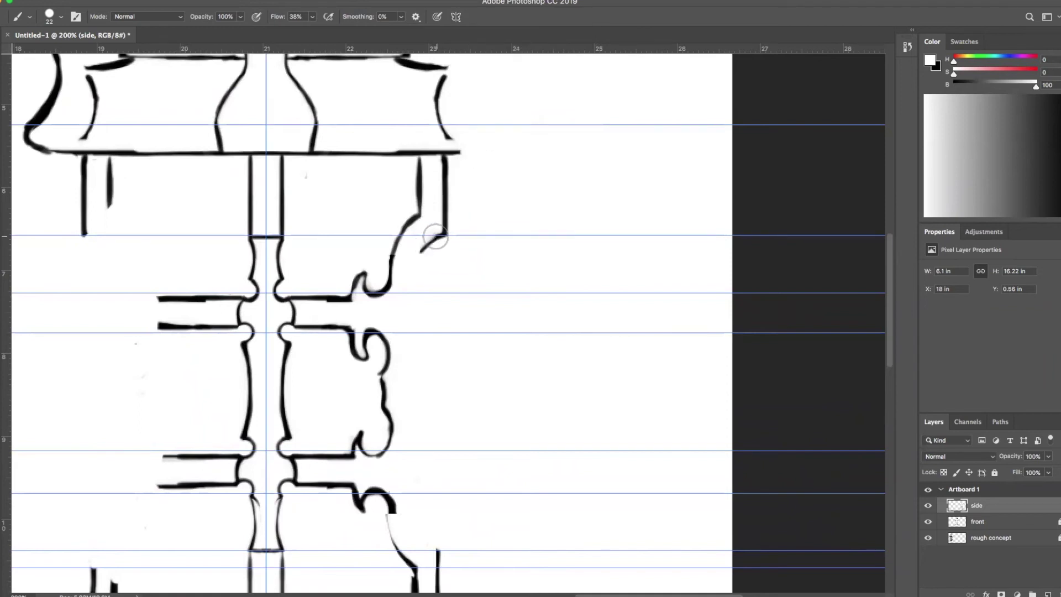
pyautogui.press('x')
pyautogui.moveTo(438, 237); pyautogui.dragTo(409, 291)
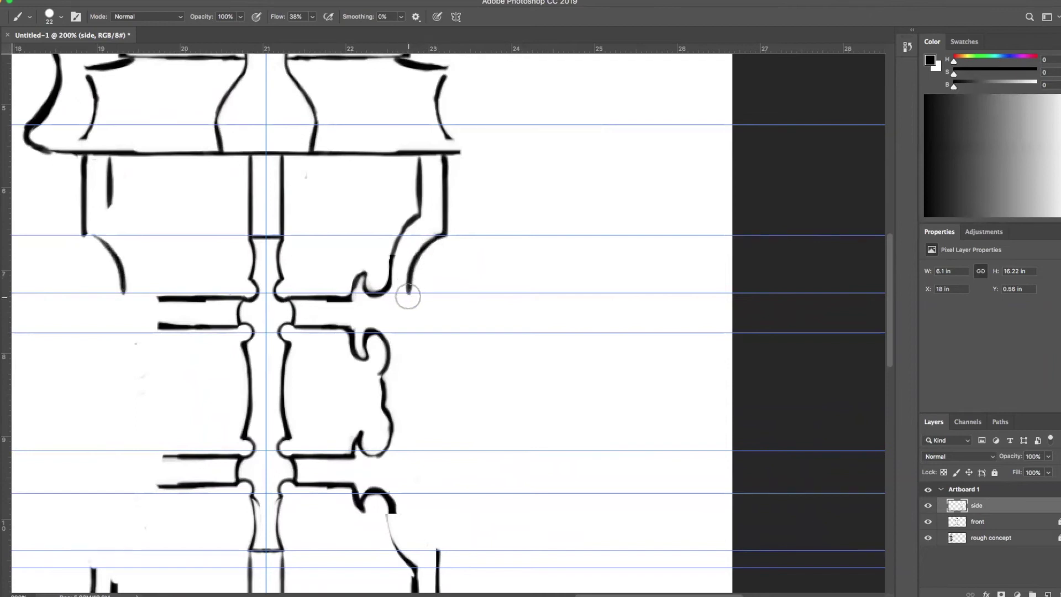
pyautogui.moveTo(409, 294)
pyautogui.mouseDown()
pyautogui.moveTo(406, 345)
pyautogui.moveTo(402, 330)
pyautogui.moveTo(411, 493)
pyautogui.mouseUp()
pyautogui.moveTo(495, 446); pyautogui.dragTo(481, 228)
pyautogui.moveTo(402, 269); pyautogui.dragTo(429, 330)
pyautogui.press('super+z')
# Step: Join the lower legs' inner curves to the bottom scrolls, clean them with white, and redraw the legs' outer vertical edges
pyautogui.moveTo(383, 283); pyautogui.dragTo(385, 302)
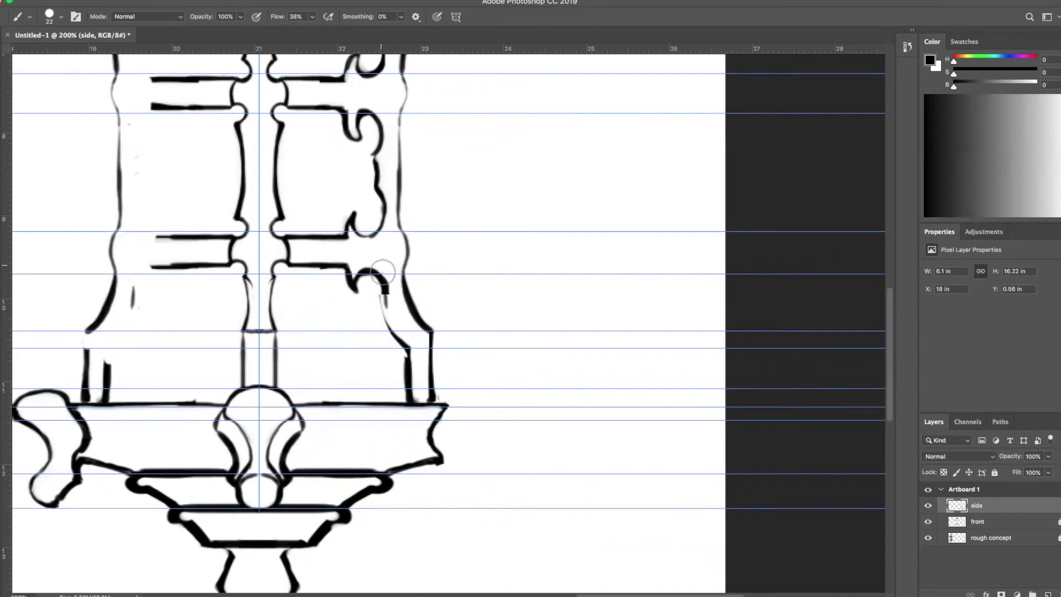
pyautogui.press('x')
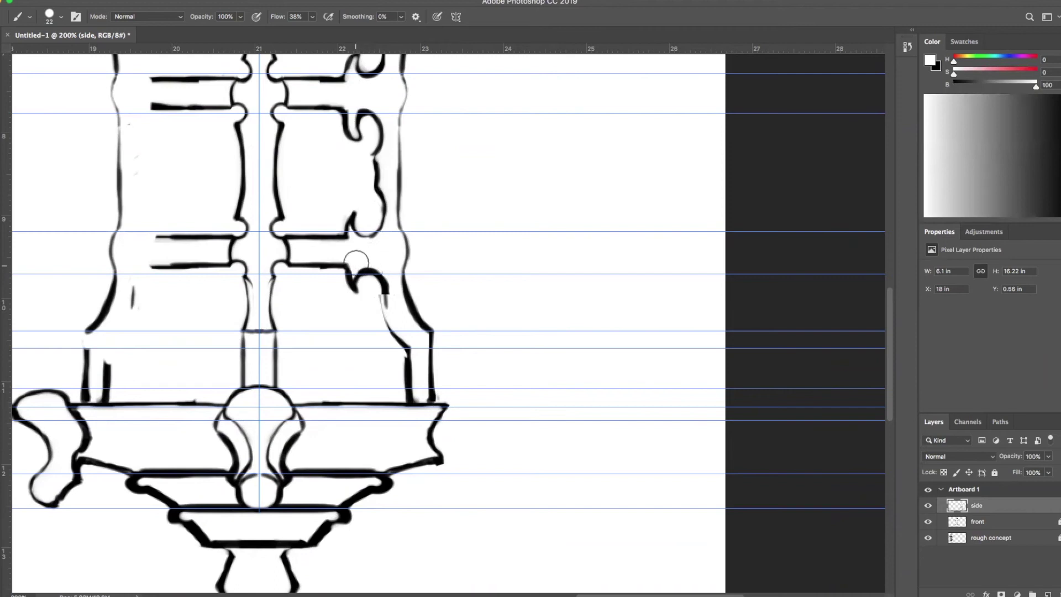
pyautogui.moveTo(356, 267)
pyautogui.mouseDown()
pyautogui.moveTo(387, 275)
pyautogui.moveTo(386, 321)
pyautogui.moveTo(409, 388)
pyautogui.mouseUp()
pyautogui.press('x')
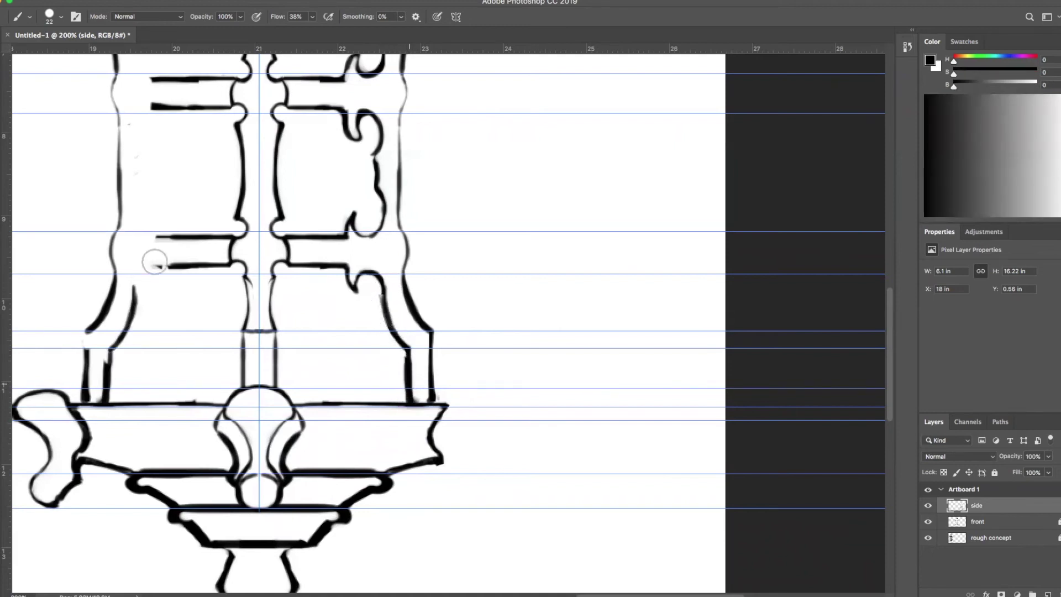
pyautogui.moveTo(433, 331); pyautogui.dragTo(432, 381)
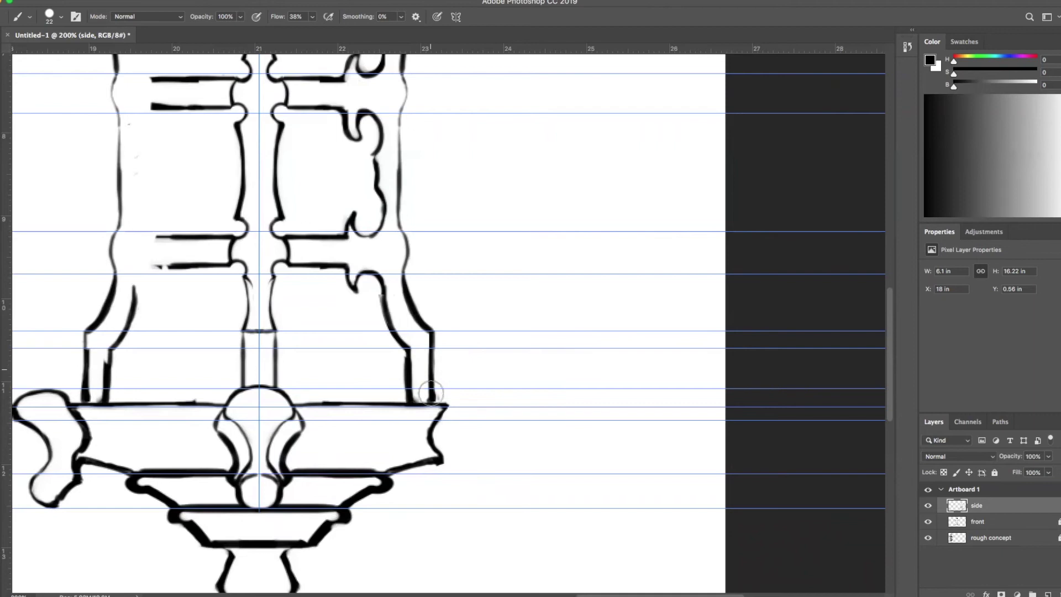
# Step: Trace the right middle panel's scrollwork with symmetry on to mirror it onto the left side
pyautogui.moveTo(352, 213)
pyautogui.mouseDown()
pyautogui.moveTo(374, 232)
pyautogui.moveTo(381, 223)
pyautogui.moveTo(375, 160)
pyautogui.mouseUp()
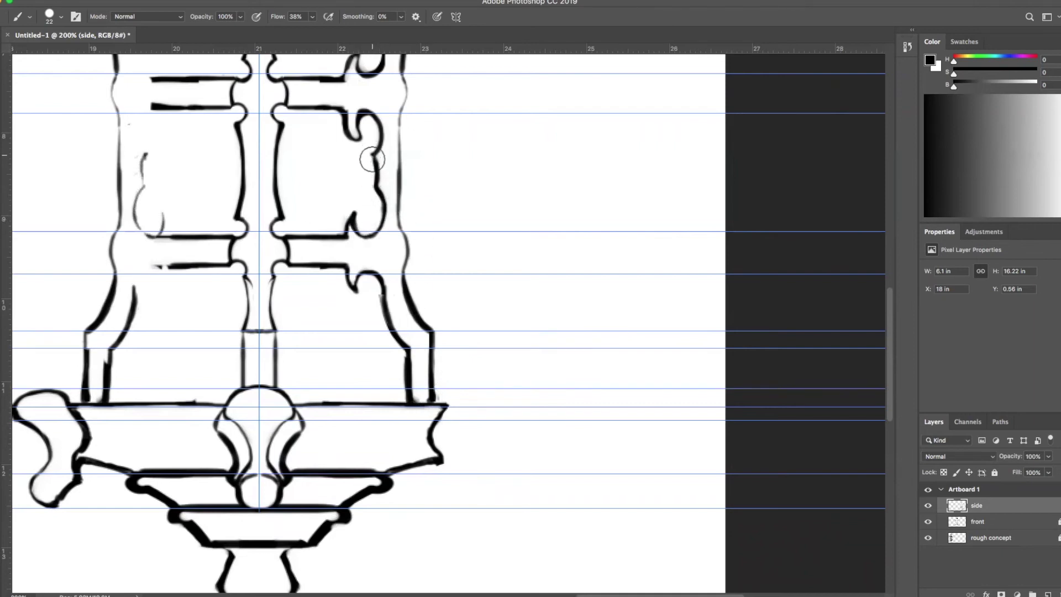
pyautogui.moveTo(381, 119); pyautogui.dragTo(376, 152)
pyautogui.moveTo(366, 115)
pyautogui.mouseDown()
pyautogui.moveTo(359, 136)
pyautogui.moveTo(346, 114)
pyautogui.moveTo(342, 124)
pyautogui.moveTo(360, 160)
pyautogui.mouseUp()
# Step: Trace the right upper scroll and the bracket's inner edge with symmetry on to mirror them onto the left side
pyautogui.moveTo(473, 156); pyautogui.dragTo(475, 417)
pyautogui.moveTo(345, 298)
pyautogui.mouseDown()
pyautogui.moveTo(335, 303)
pyautogui.moveTo(348, 284)
pyautogui.moveTo(346, 300)
pyautogui.moveTo(365, 315)
pyautogui.moveTo(374, 273)
pyautogui.moveTo(402, 238)
pyautogui.mouseUp()
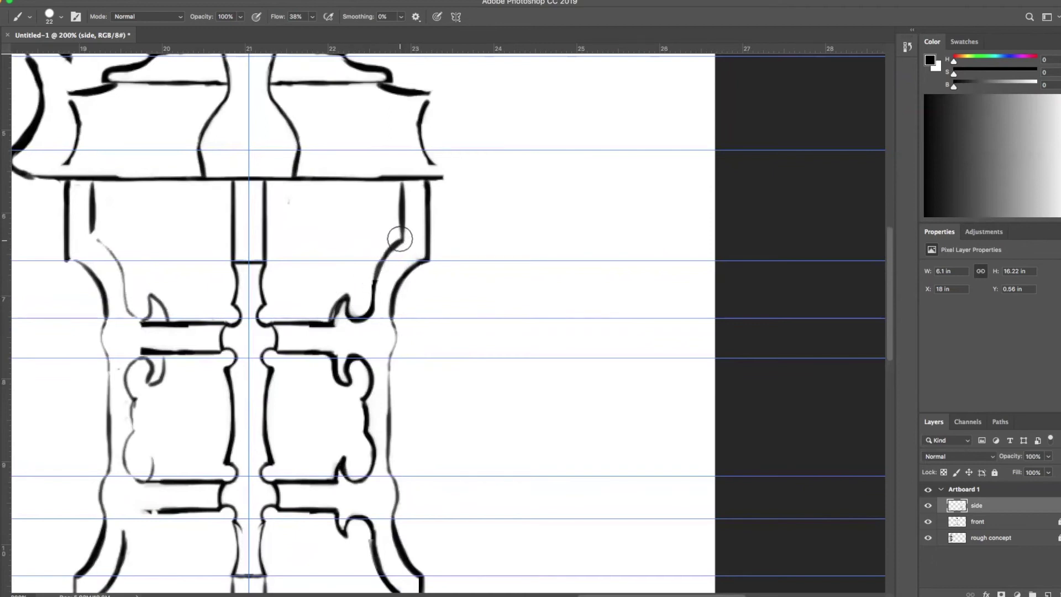
pyautogui.moveTo(401, 183); pyautogui.dragTo(401, 241)
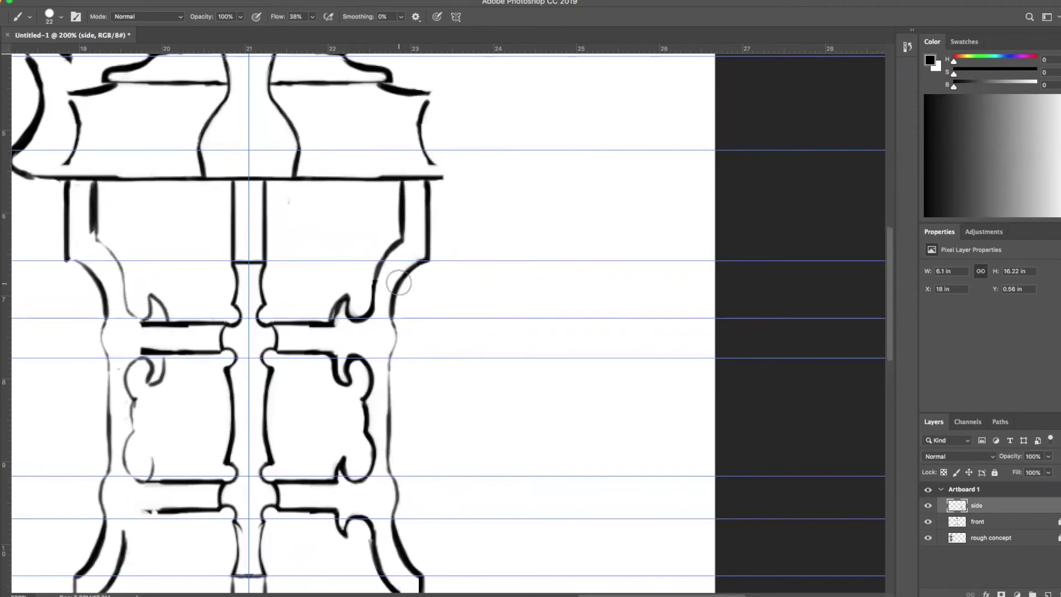
# Step: Trace the small scroll under the lower right crossbar and its leg curve to mirror them onto the left side
pyautogui.moveTo(457, 412); pyautogui.dragTo(496, 243)
pyautogui.moveTo(351, 313)
pyautogui.mouseDown()
pyautogui.moveTo(386, 342)
pyautogui.moveTo(372, 315)
pyautogui.moveTo(359, 330)
pyautogui.moveTo(380, 318)
pyautogui.moveTo(403, 384)
pyautogui.mouseUp()
pyautogui.moveTo(361, 259)
pyautogui.mouseDown()
pyautogui.moveTo(377, 280)
pyautogui.moveTo(360, 246)
pyautogui.moveTo(350, 267)
pyautogui.mouseUp()
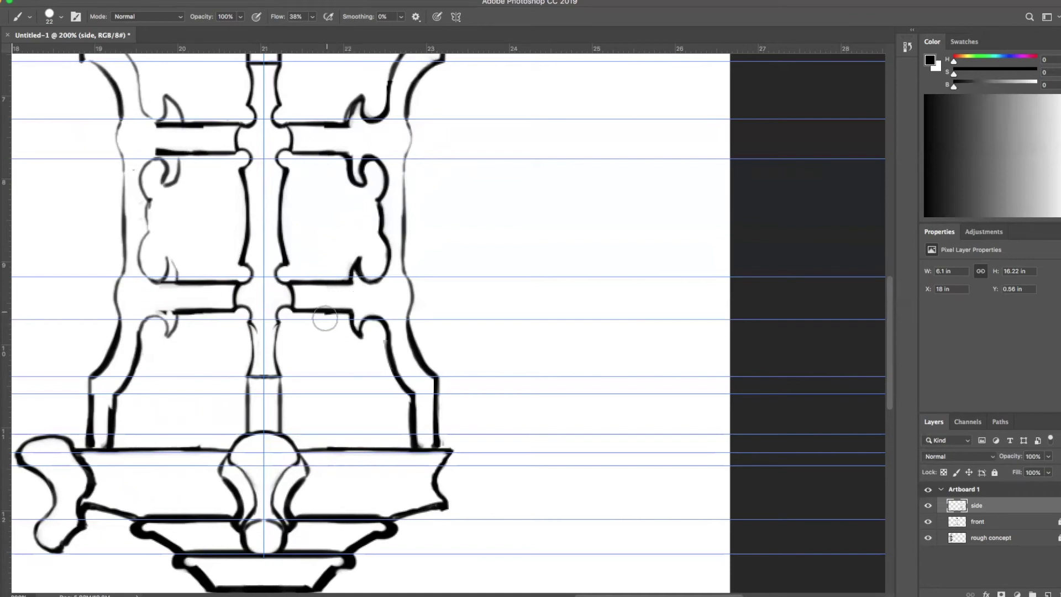
# Step: Thin the left bracket's inner edge with white, then trim the left crossbar ends back to the scrolls using an 11 px brush
pyautogui.scroll(5, 507, 440)
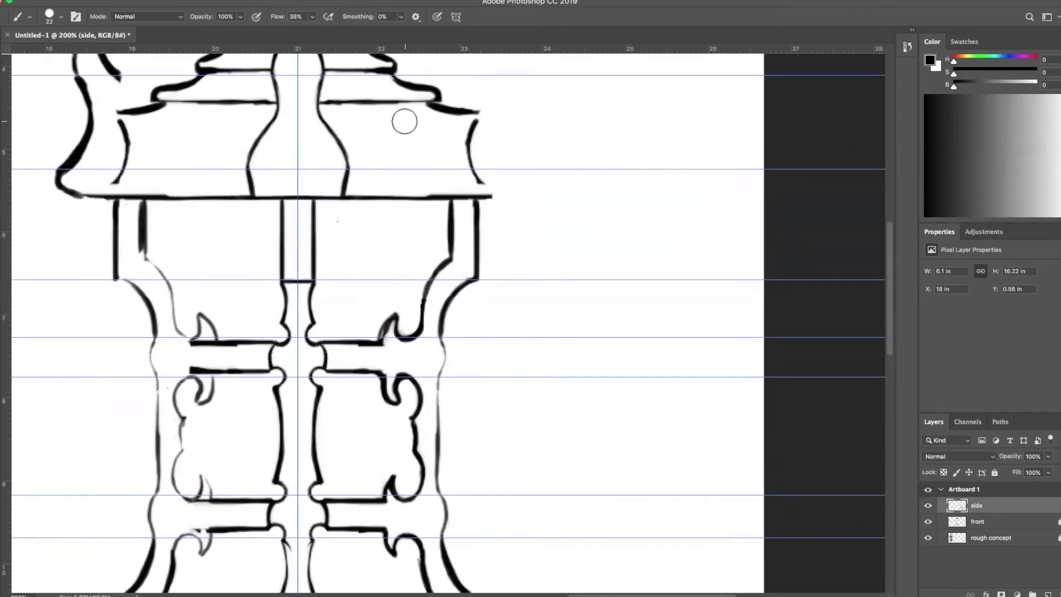
pyautogui.press('x')
pyautogui.moveTo(137, 209)
pyautogui.mouseDown()
pyautogui.moveTo(132, 263)
pyautogui.moveTo(145, 253)
pyautogui.mouseUp()
pyautogui.rightClick(264, 240)
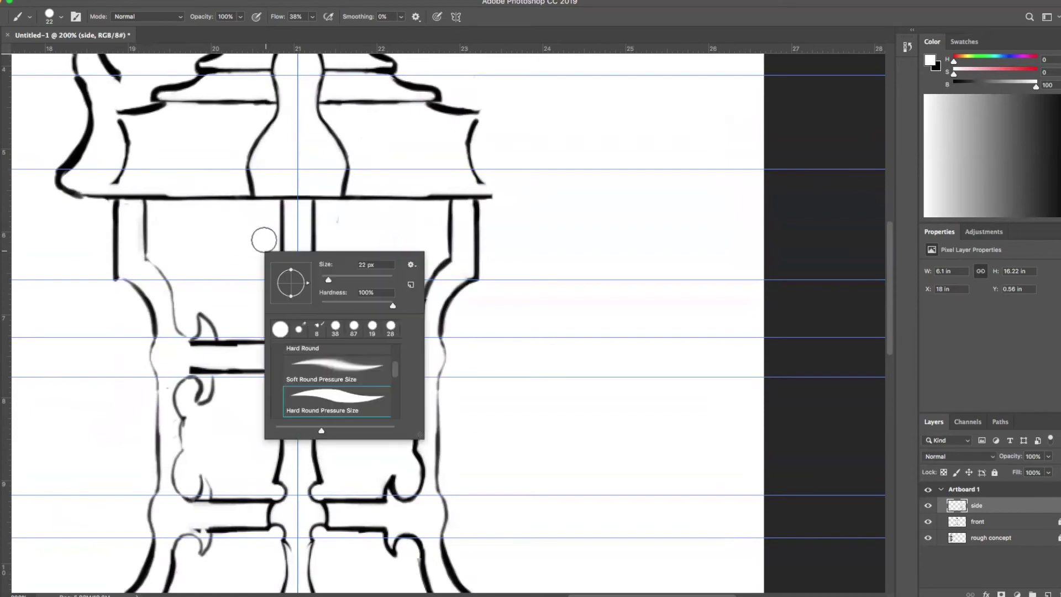
pyautogui.moveTo(328, 281); pyautogui.dragTo(325, 282)
pyautogui.press('Return')
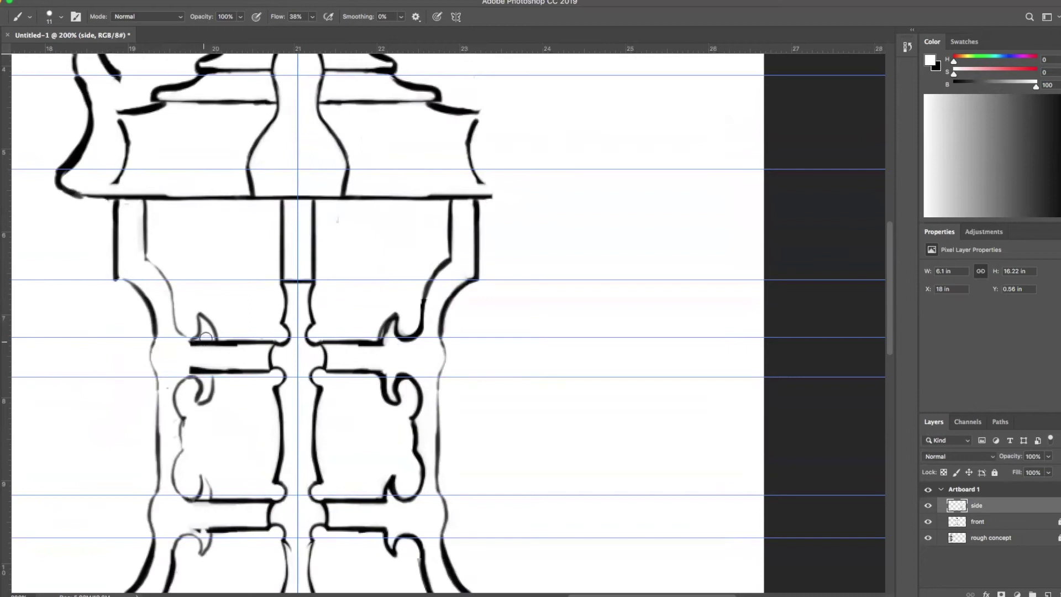
pyautogui.moveTo(189, 366); pyautogui.dragTo(201, 365)
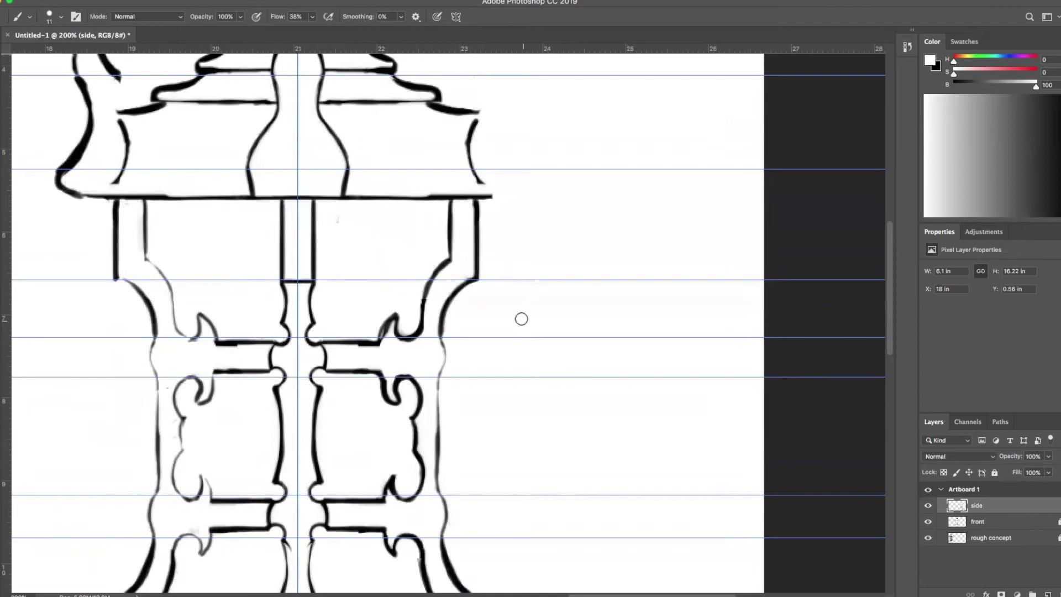
# Step: Add two horizontal guides level with the upper and lower ends of the shape beneath the front view's finial ring
pyautogui.press('z')
pyautogui.moveTo(509, 427); pyautogui.dragTo(536, 179)
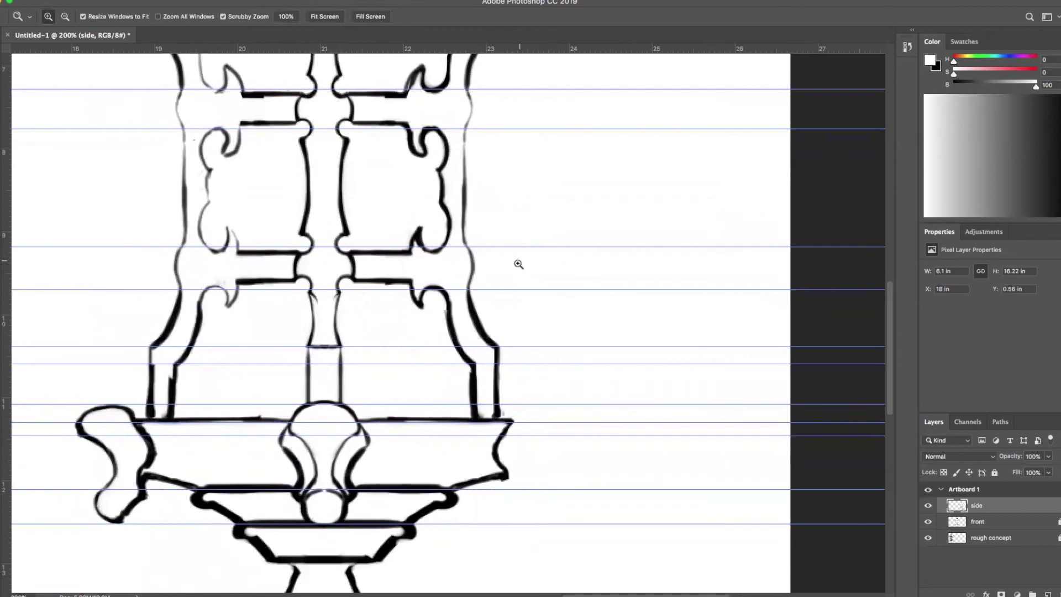
pyautogui.keyDown('alt'); pyautogui.click(537, 307); pyautogui.keyUp('alt')
pyautogui.moveTo(547, 251); pyautogui.dragTo(585, 305)
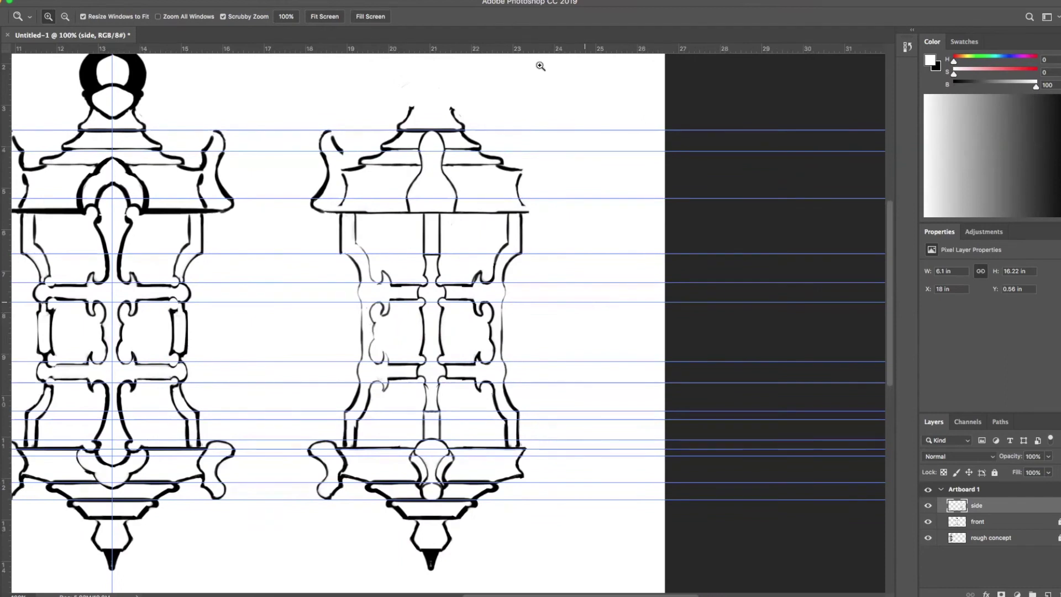
pyautogui.moveTo(557, 51); pyautogui.dragTo(560, 83)
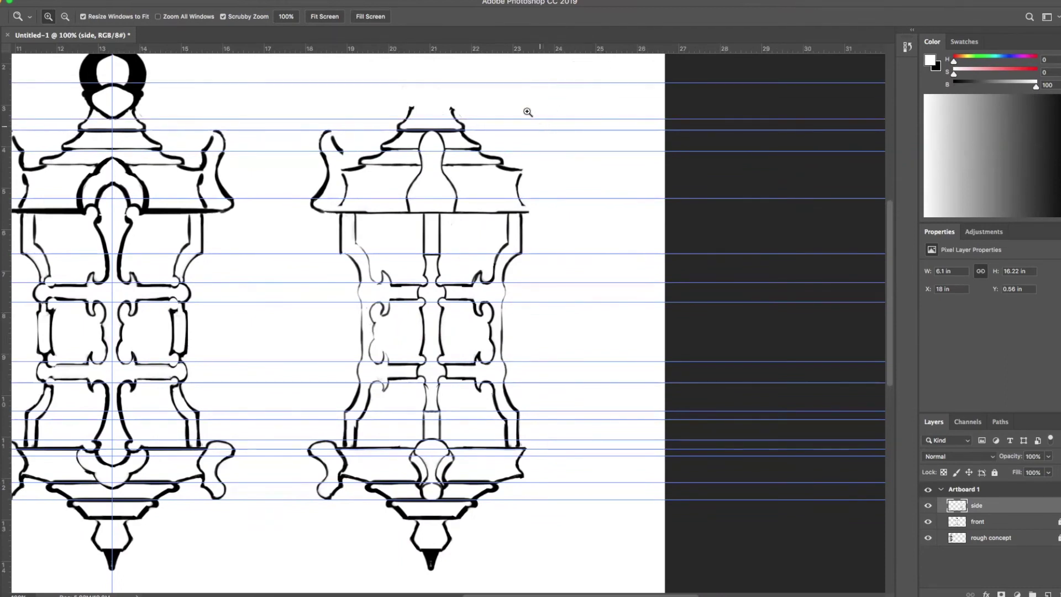
# Step: Add two horizontal guides level with the upper and lower ends of the side bulges beneath the front view's finial ring
pyautogui.scroll(5, 493, 184)
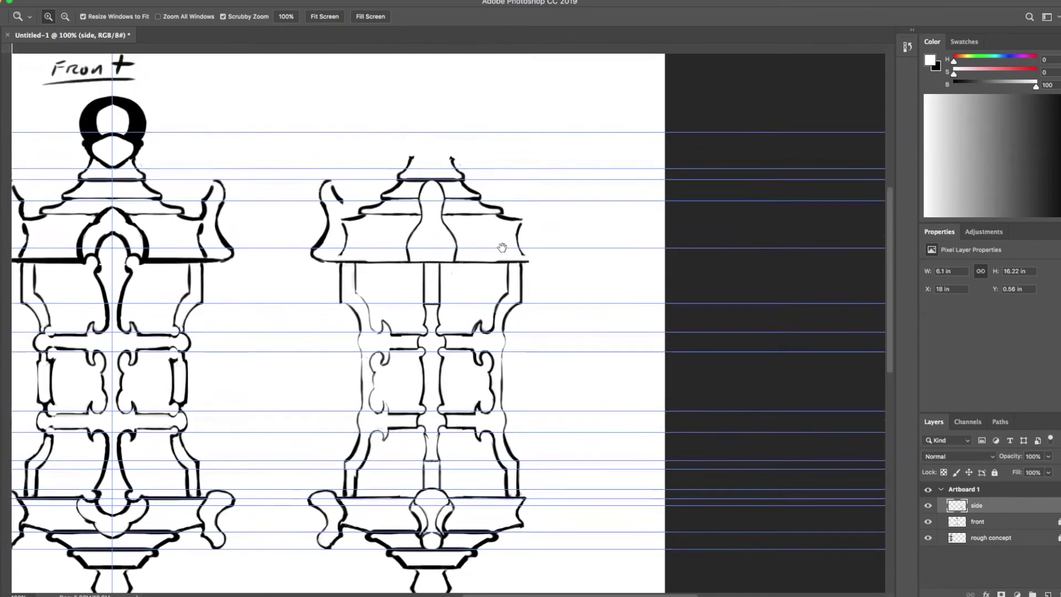
pyautogui.click(472, 266)
pyautogui.moveTo(465, 326)
pyautogui.mouseDown()
pyautogui.moveTo(649, 317)
pyautogui.moveTo(753, 258)
pyautogui.mouseUp()
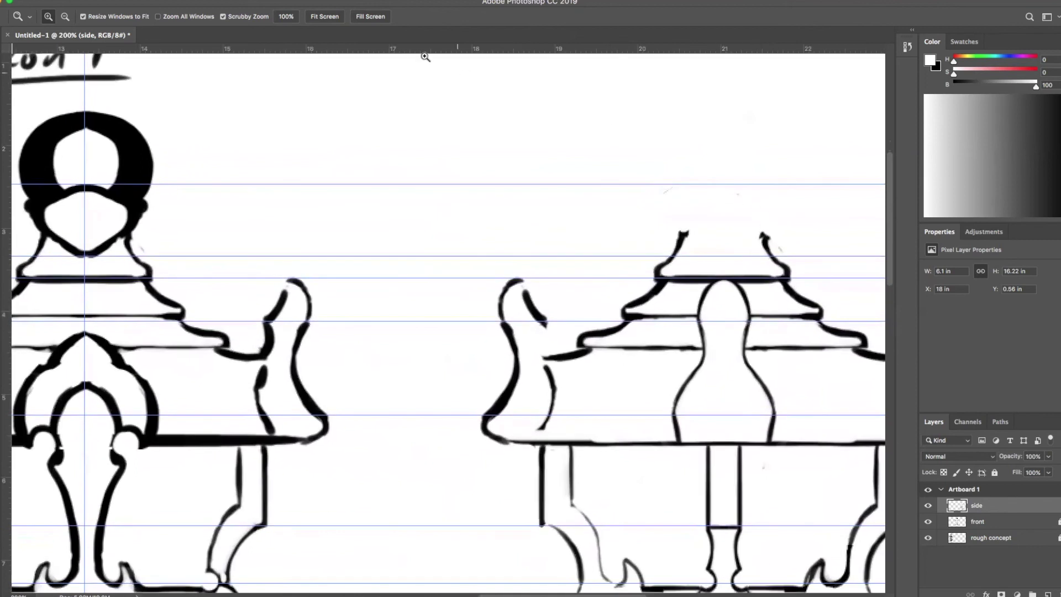
pyautogui.press('b')
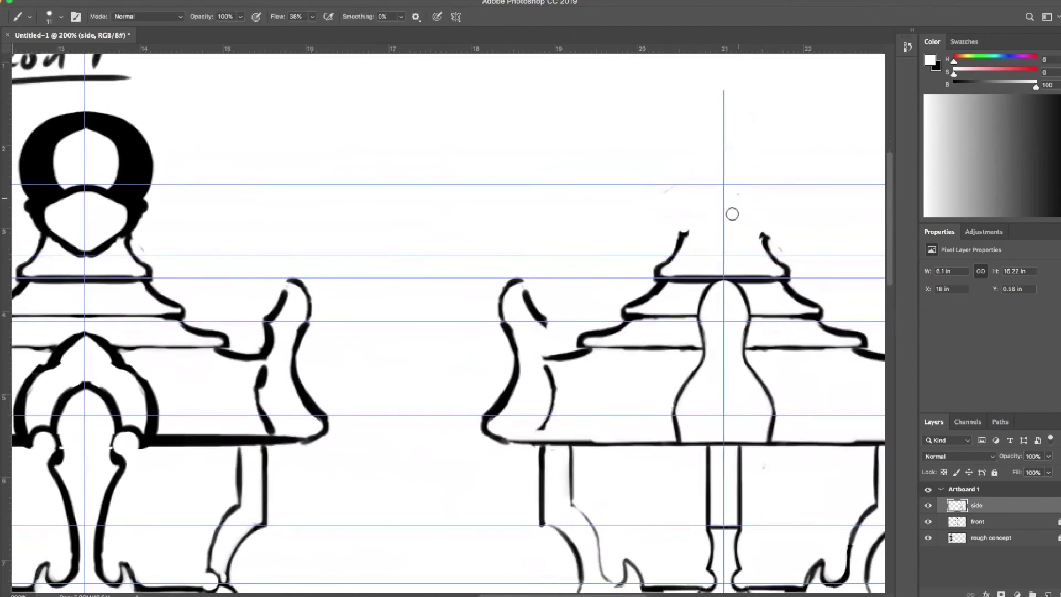
pyautogui.moveTo(770, 51)
pyautogui.mouseDown()
pyautogui.moveTo(763, 185)
pyautogui.moveTo(782, 239)
pyautogui.moveTo(747, 205)
pyautogui.mouseUp()
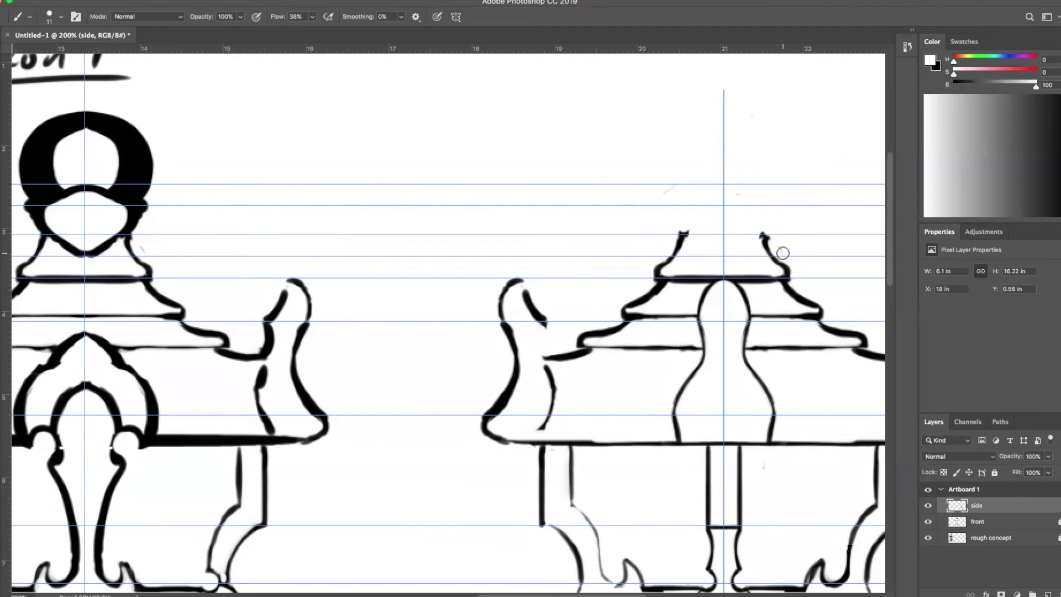
# Step: Erase the leftover neck strokes above the side view's roof in white, then draw a mirrored domed cap with an arched lower edge in black
pyautogui.moveTo(767, 254)
pyautogui.mouseDown()
pyautogui.moveTo(768, 230)
pyautogui.moveTo(772, 249)
pyautogui.mouseUp()
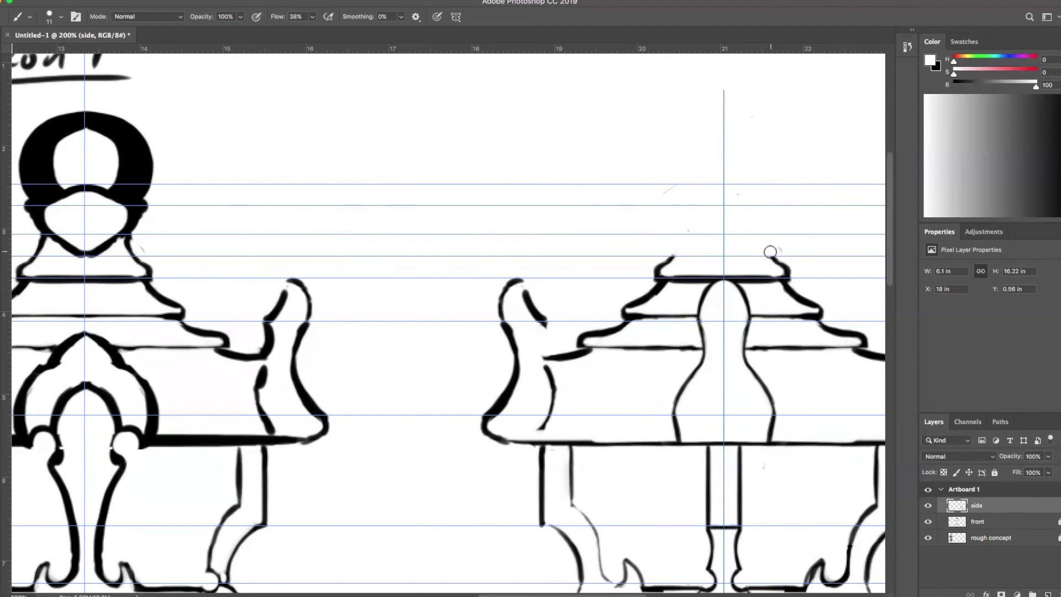
pyautogui.press('x')
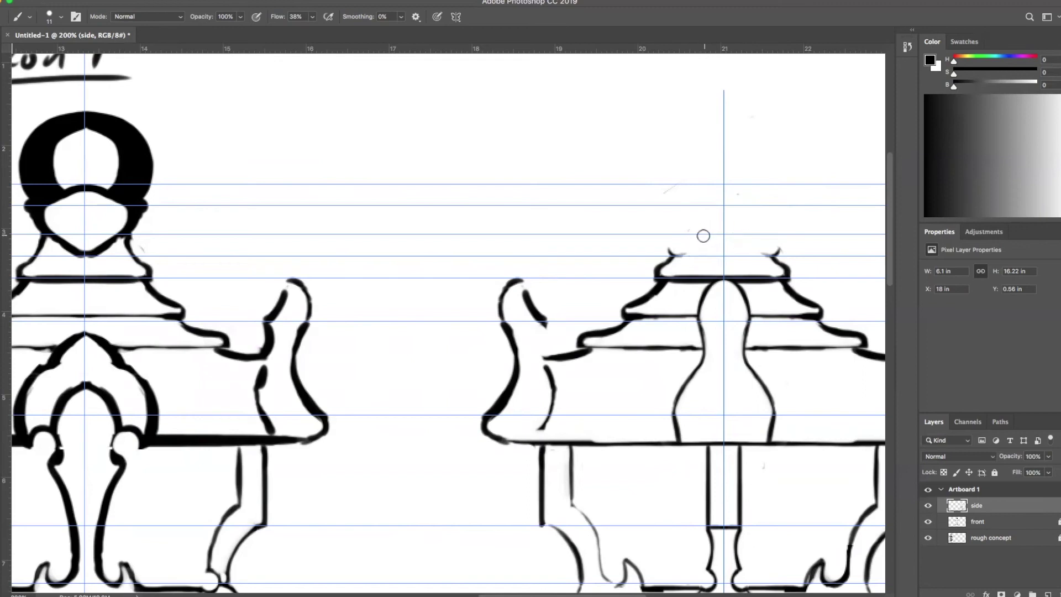
pyautogui.moveTo(706, 235); pyautogui.dragTo(669, 250)
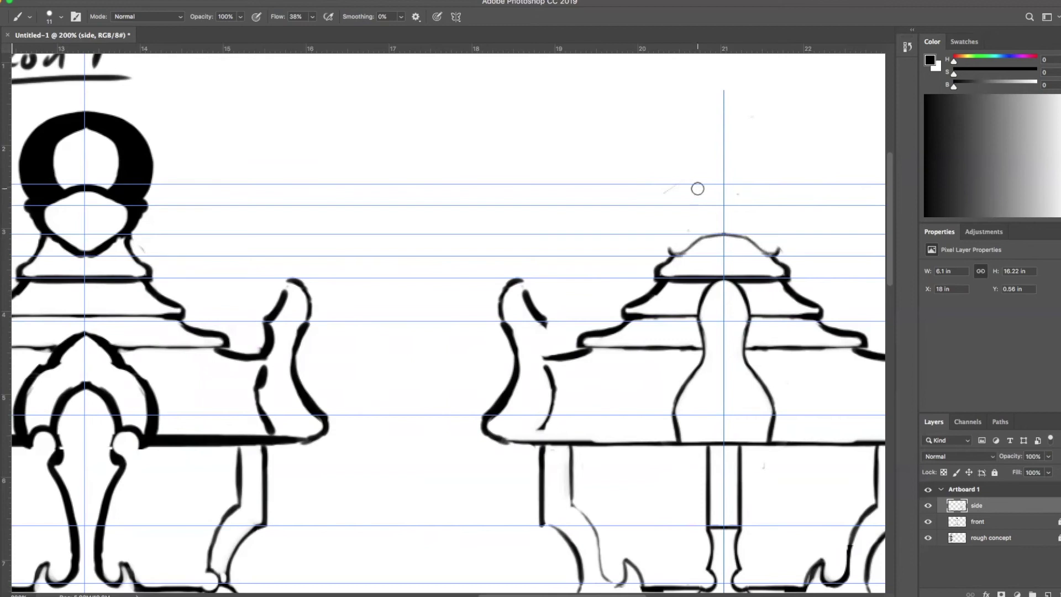
pyautogui.moveTo(672, 218); pyautogui.dragTo(673, 251)
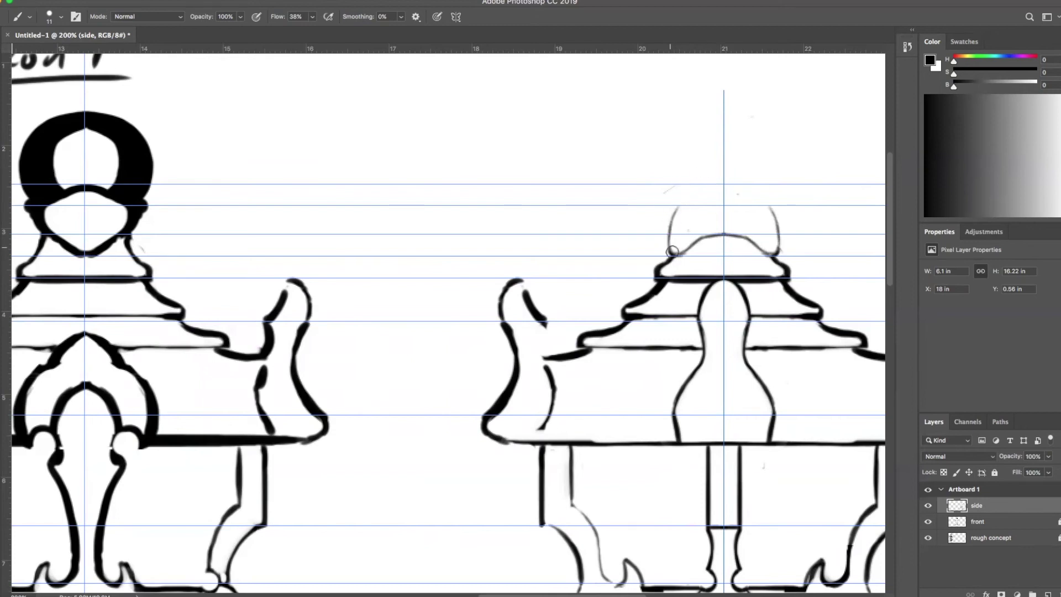
pyautogui.moveTo(680, 206)
pyautogui.mouseDown()
pyautogui.moveTo(673, 251)
pyautogui.moveTo(670, 235)
pyautogui.moveTo(680, 255)
pyautogui.moveTo(684, 238)
pyautogui.moveTo(672, 245)
pyautogui.moveTo(726, 228)
pyautogui.moveTo(679, 208)
pyautogui.moveTo(677, 252)
pyautogui.mouseUp()
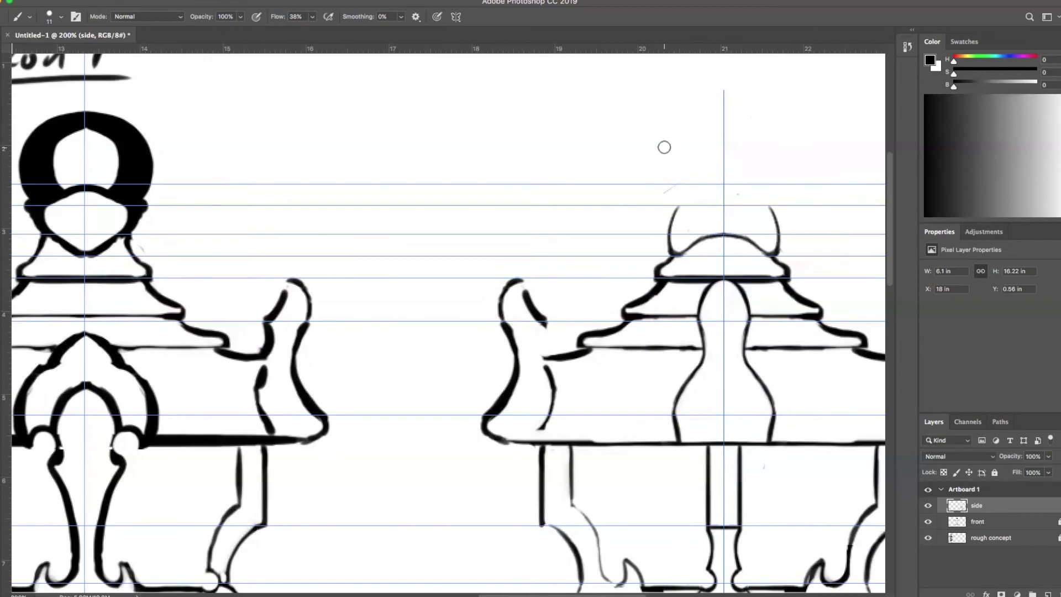
pyautogui.moveTo(711, 187)
pyautogui.mouseDown()
pyautogui.moveTo(672, 218)
pyautogui.moveTo(668, 249)
pyautogui.moveTo(710, 185)
pyautogui.moveTo(718, 190)
pyautogui.moveTo(704, 189)
pyautogui.moveTo(669, 236)
pyautogui.moveTo(692, 245)
pyautogui.moveTo(722, 235)
pyautogui.mouseUp()
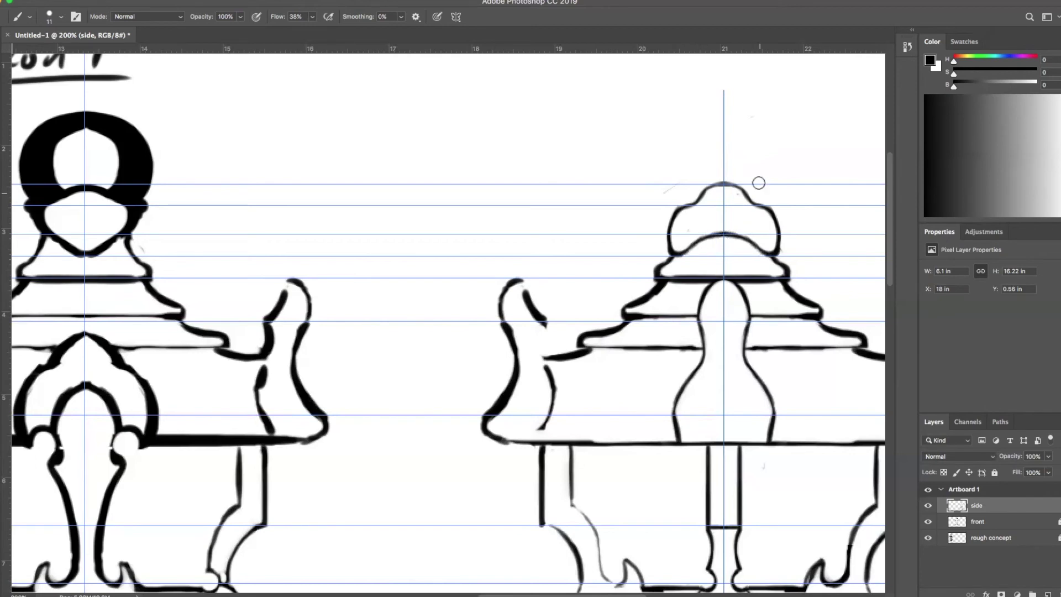
pyautogui.moveTo(718, 182); pyautogui.dragTo(689, 204)
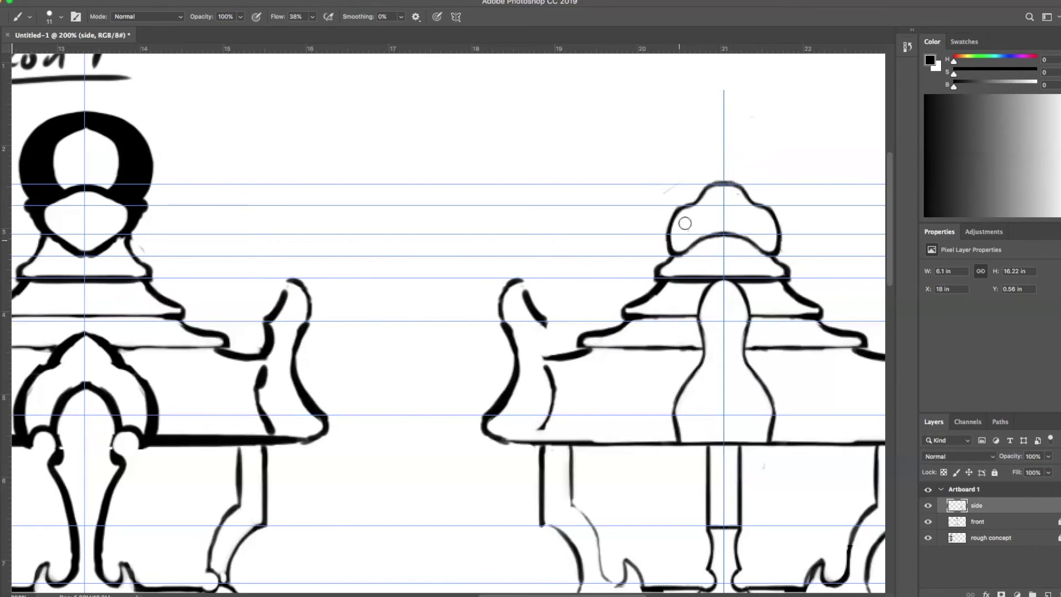
# Step: Add two guides at the outer and inner tops of the front view's ring, then draw a slim rounded finial post on the side view's cap
pyautogui.press('x')
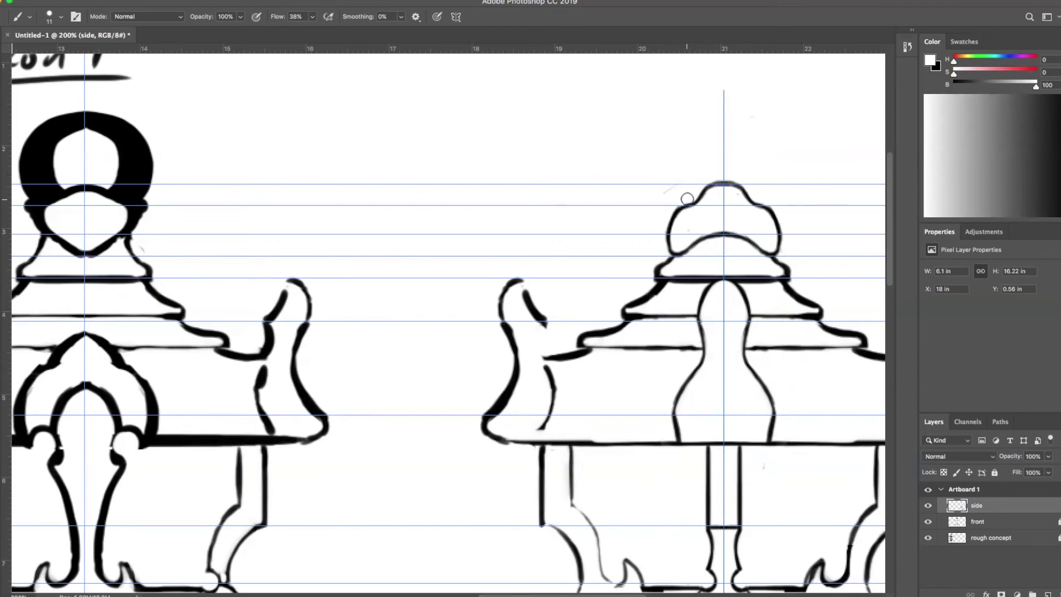
pyautogui.moveTo(766, 49); pyautogui.dragTo(781, 128)
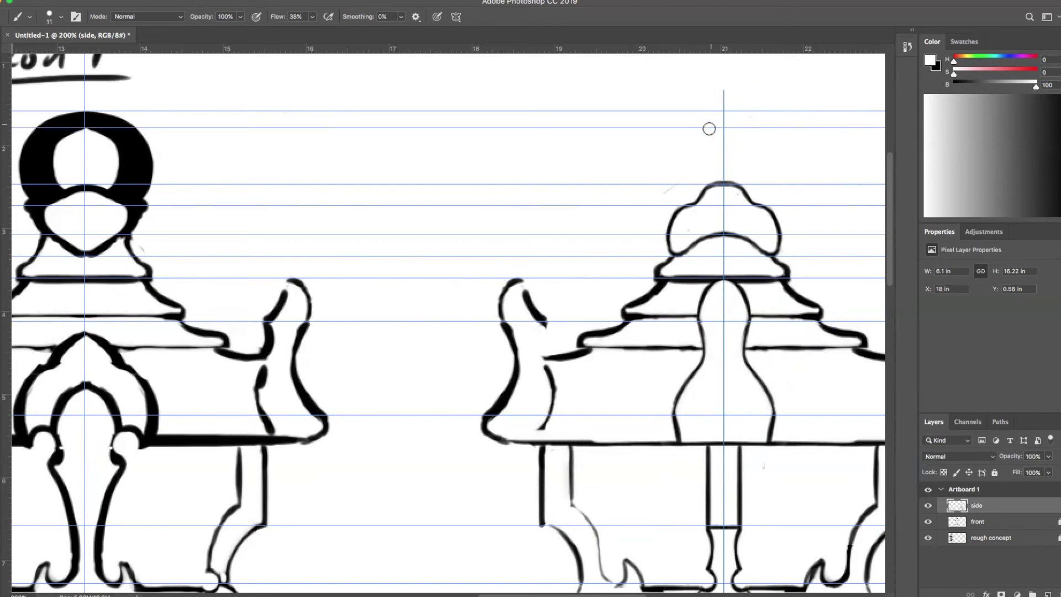
pyautogui.press('x')
pyautogui.moveTo(713, 112); pyautogui.dragTo(702, 117)
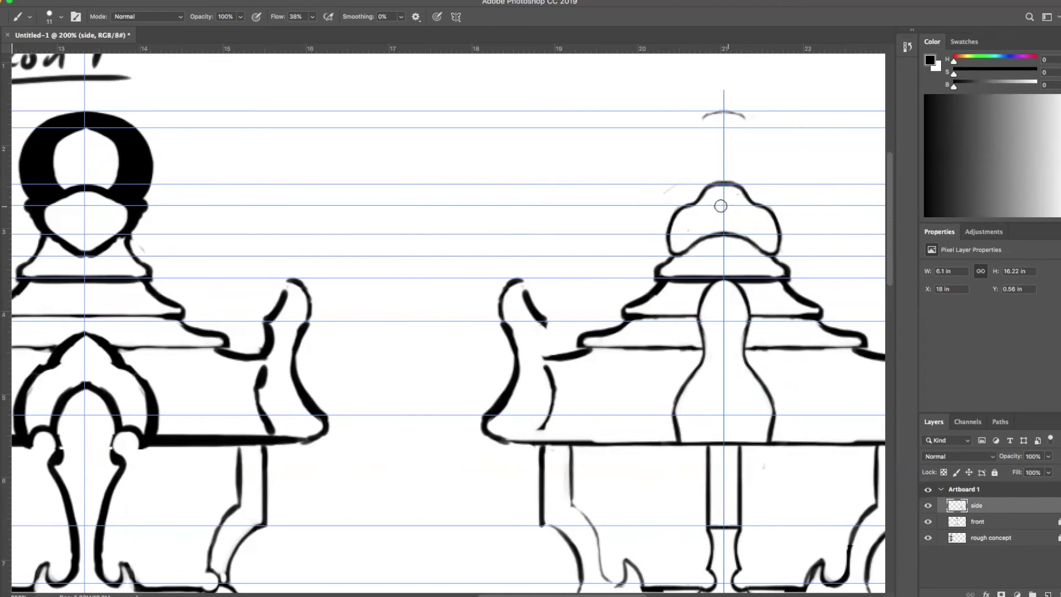
pyautogui.moveTo(758, 120)
pyautogui.mouseDown()
pyautogui.moveTo(704, 123)
pyautogui.moveTo(705, 183)
pyautogui.moveTo(716, 115)
pyautogui.moveTo(704, 135)
pyautogui.moveTo(716, 206)
pyautogui.mouseUp()
# Step: Break up the cap line crossing the finial post with white, strengthen the post's curved sides in black, and thin its outline
pyautogui.press('x')
pyautogui.moveTo(750, 138)
pyautogui.mouseDown()
pyautogui.moveTo(749, 184)
pyautogui.moveTo(749, 146)
pyautogui.moveTo(729, 102)
pyautogui.moveTo(713, 145)
pyautogui.mouseUp()
pyautogui.moveTo(718, 189)
pyautogui.mouseDown()
pyautogui.moveTo(735, 178)
pyautogui.moveTo(717, 193)
pyautogui.mouseUp()
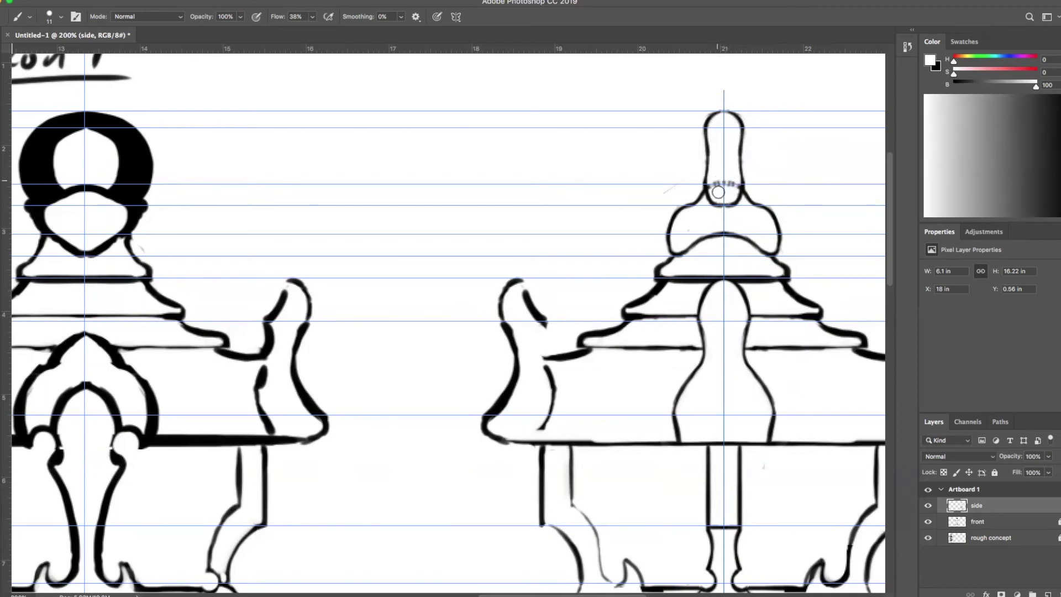
pyautogui.press('x')
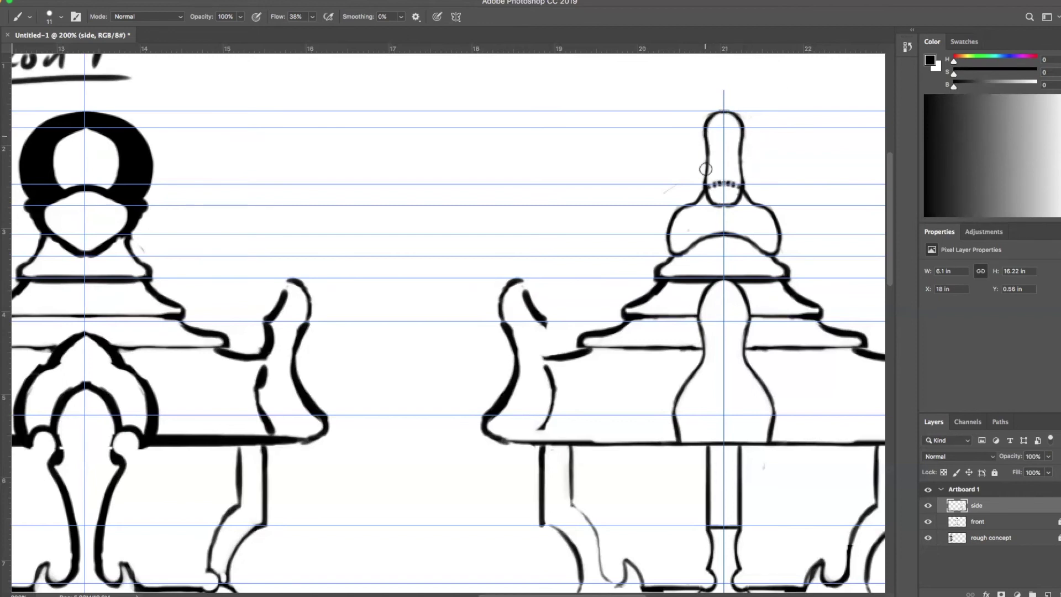
pyautogui.moveTo(743, 130); pyautogui.dragTo(741, 171)
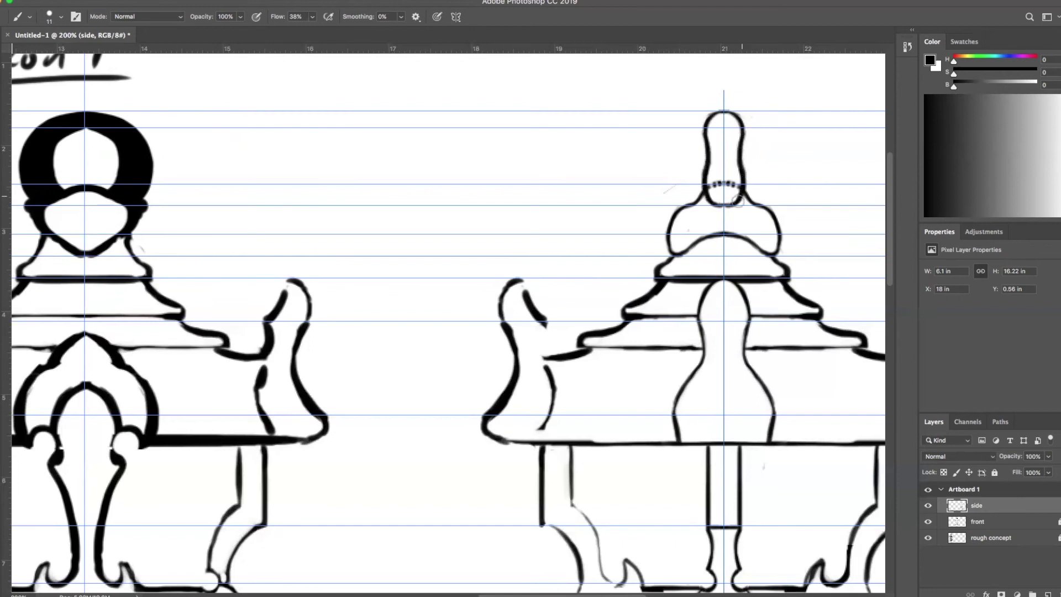
pyautogui.press('x')
pyautogui.moveTo(747, 133)
pyautogui.mouseDown()
pyautogui.moveTo(750, 175)
pyautogui.moveTo(719, 200)
pyautogui.mouseUp()
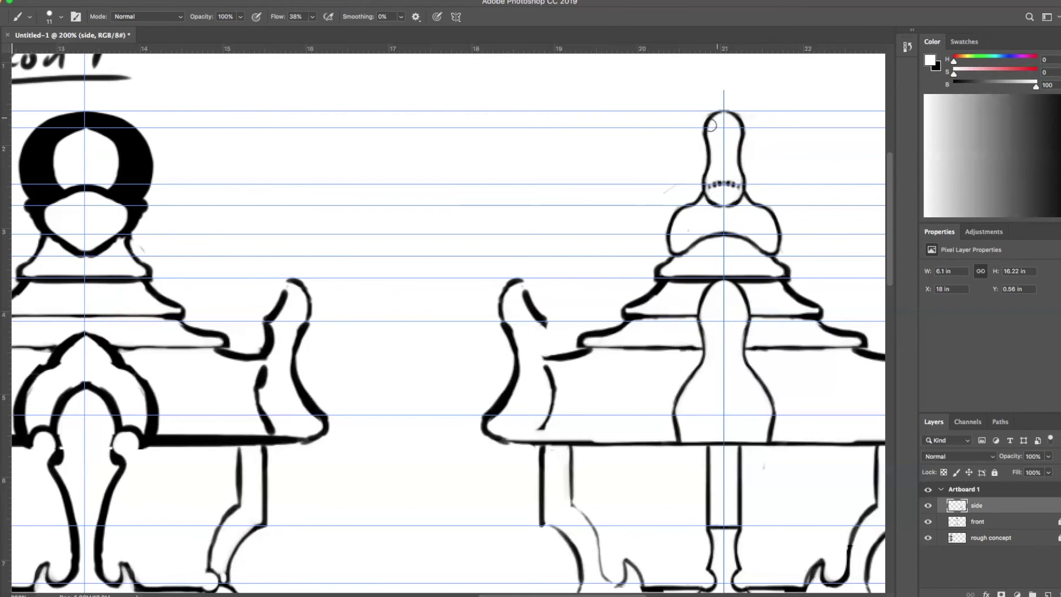
pyautogui.moveTo(721, 115); pyautogui.dragTo(705, 141)
pyautogui.moveTo(684, 284)
pyautogui.mouseDown()
pyautogui.moveTo(716, 278)
pyautogui.moveTo(670, 274)
pyautogui.moveTo(780, 266)
pyautogui.mouseUp()
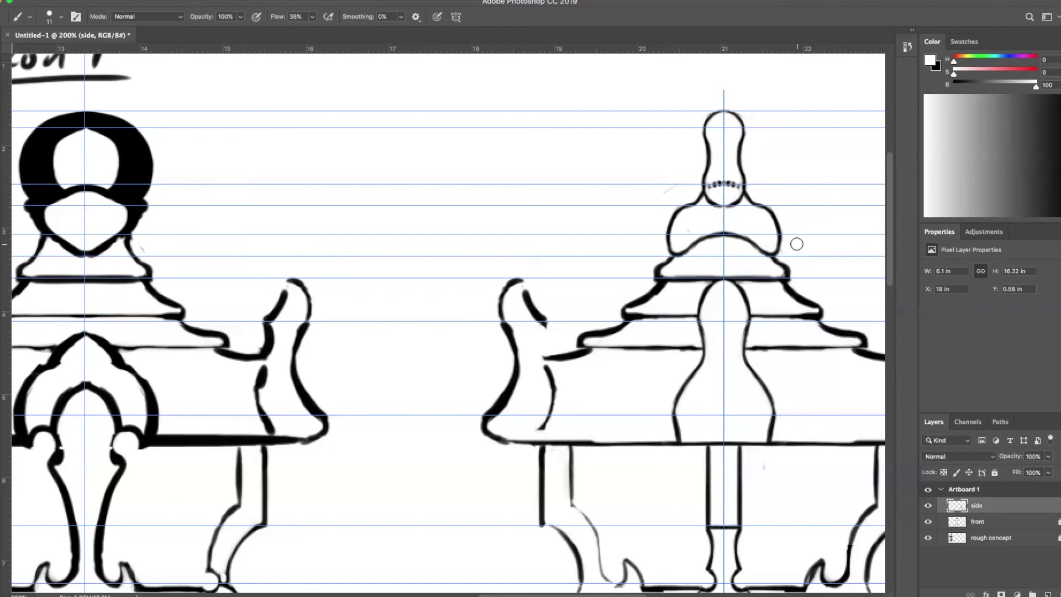
# Step: Erase the scroll bracket on the left end of the side view's lower base with an 11 px white brush
pyautogui.moveTo(770, 451); pyautogui.dragTo(666, 293)
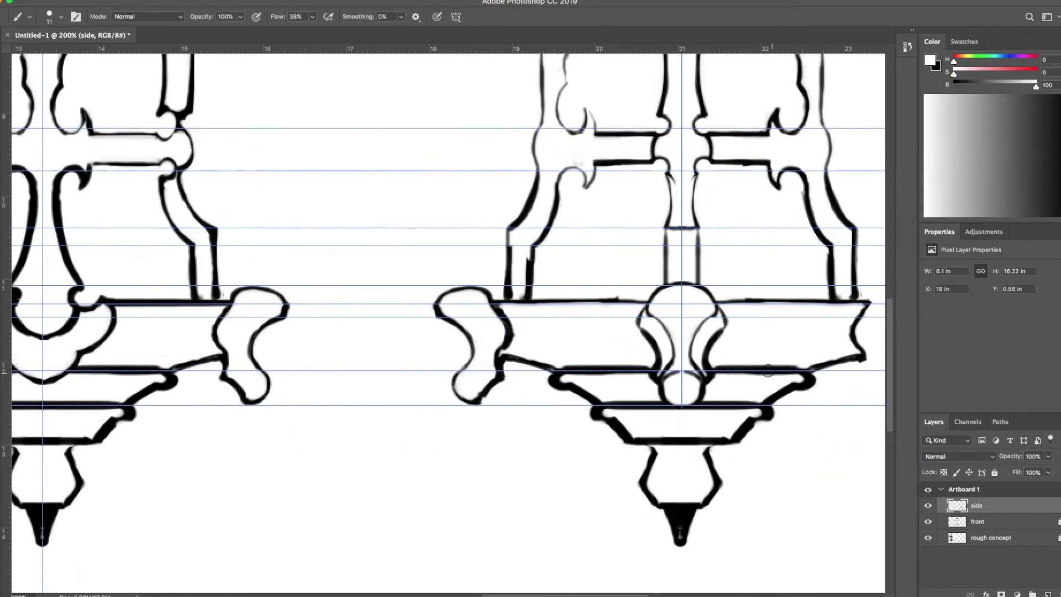
pyautogui.moveTo(697, 415)
pyautogui.mouseDown()
pyautogui.moveTo(719, 470)
pyautogui.moveTo(612, 453)
pyautogui.mouseUp()
pyautogui.hscroll(-8, 666, 388)
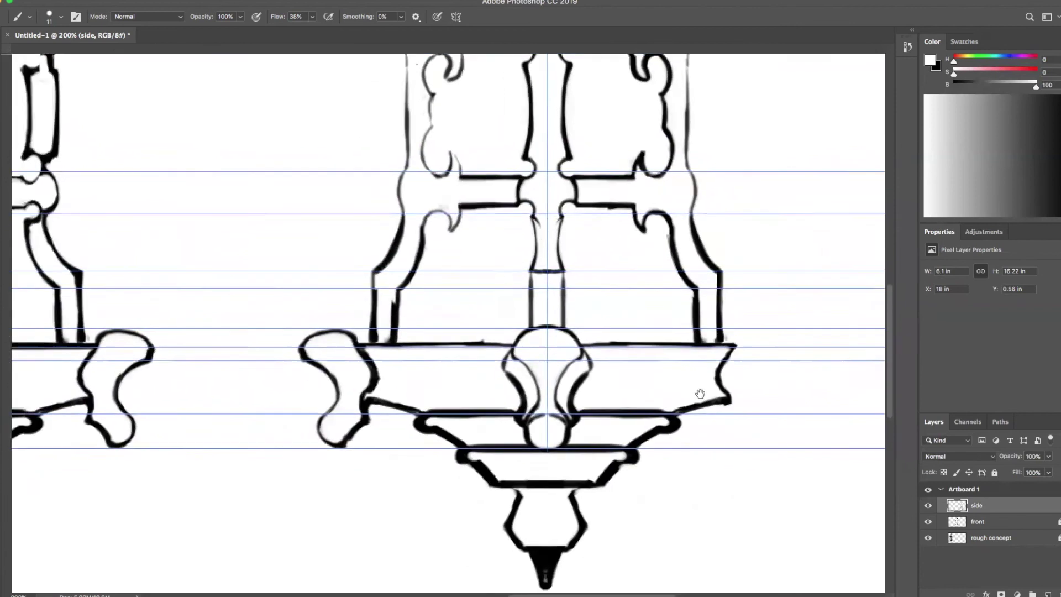
pyautogui.hscroll(-2, 599, 429)
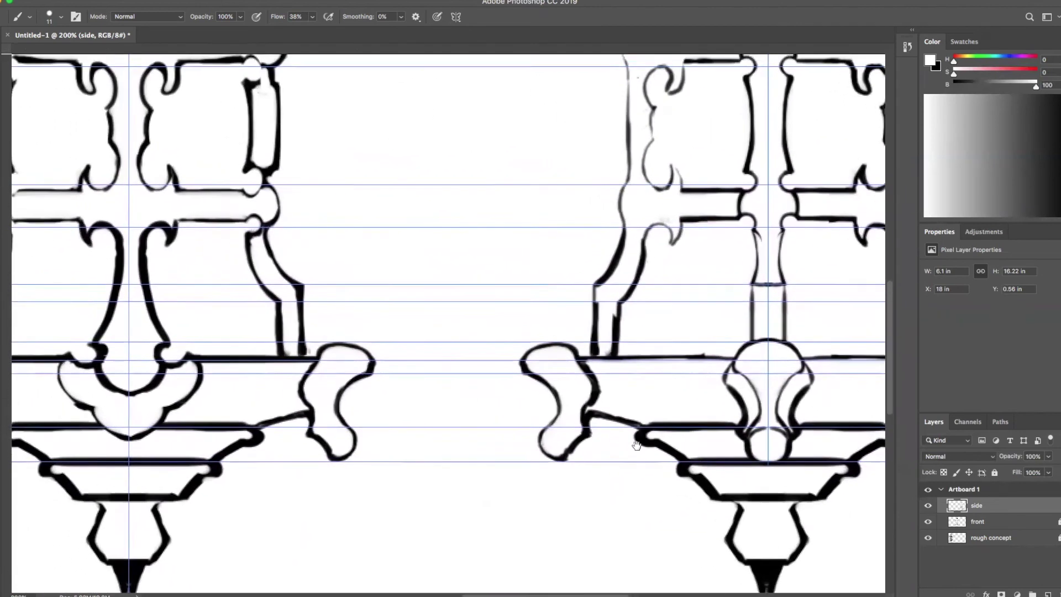
pyautogui.moveTo(530, 346)
pyautogui.mouseDown()
pyautogui.moveTo(531, 369)
pyautogui.moveTo(543, 380)
pyautogui.moveTo(572, 350)
pyautogui.moveTo(552, 374)
pyautogui.moveTo(555, 468)
pyautogui.moveTo(593, 436)
pyautogui.moveTo(598, 392)
pyautogui.mouseUp()
pyautogui.moveTo(691, 411); pyautogui.dragTo(569, 399)
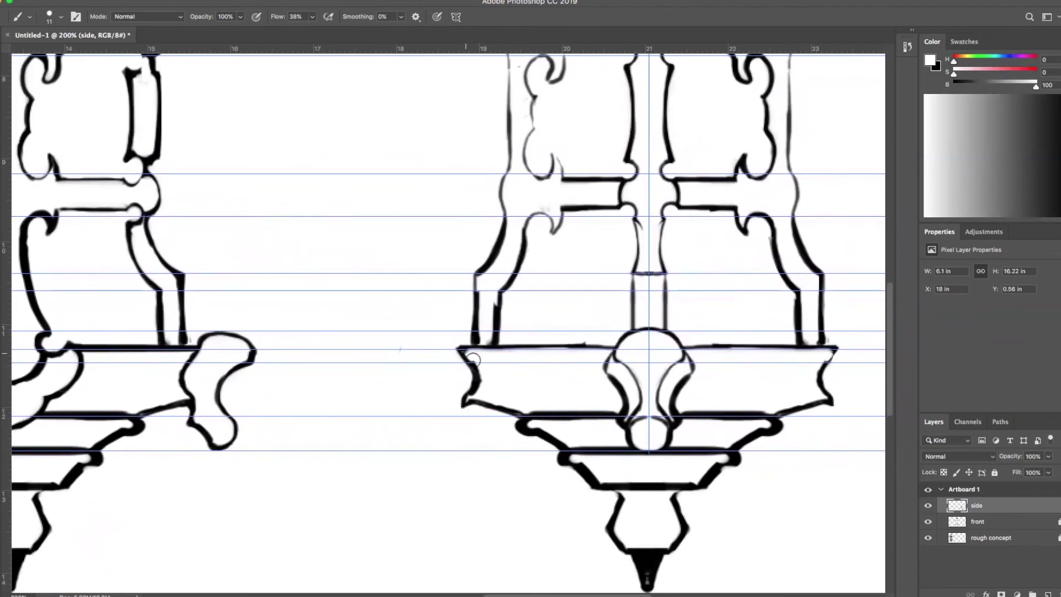
pyautogui.moveTo(479, 455)
pyautogui.mouseDown()
pyautogui.moveTo(557, 431)
pyautogui.moveTo(622, 428)
pyautogui.mouseUp()
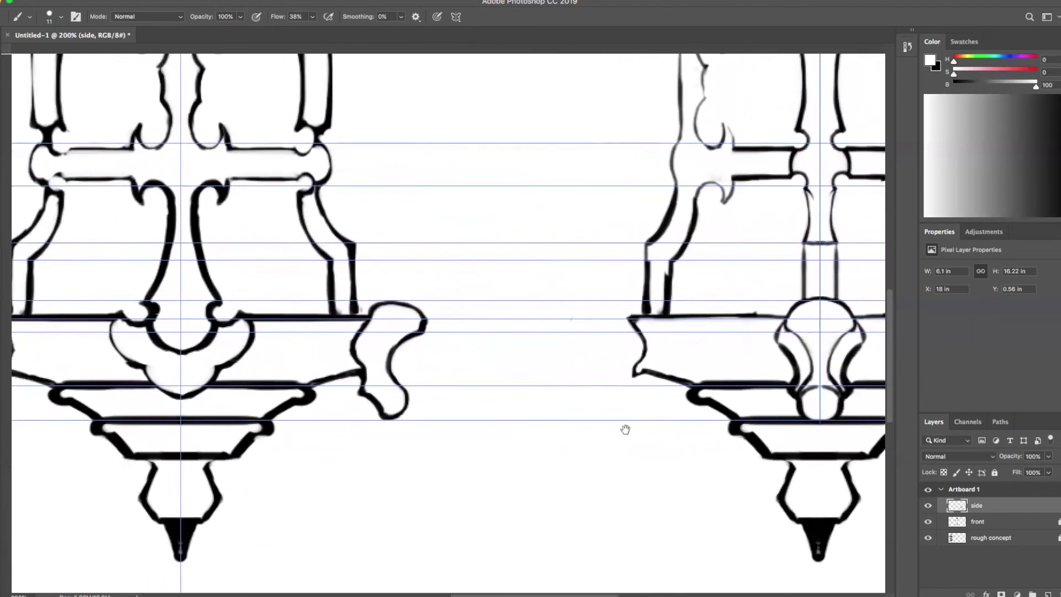
pyautogui.hotkey('ctrl', 'r')
pyautogui.moveTo(684, 55); pyautogui.dragTo(711, 407)
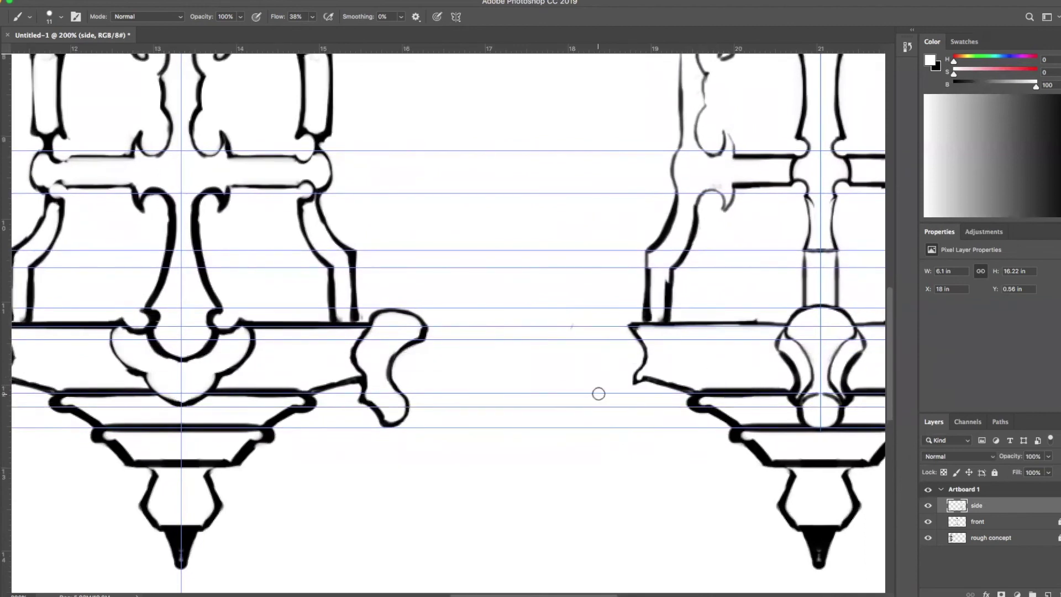
pyautogui.press('v')
pyautogui.moveTo(599, 393); pyautogui.dragTo(606, 374)
pyautogui.moveTo(601, 338); pyautogui.dragTo(637, 51)
# Step: Clear all guides and add five horizontal guides level with the key heights of the ornament on the front view's lower base
pyautogui.click(302, 1)
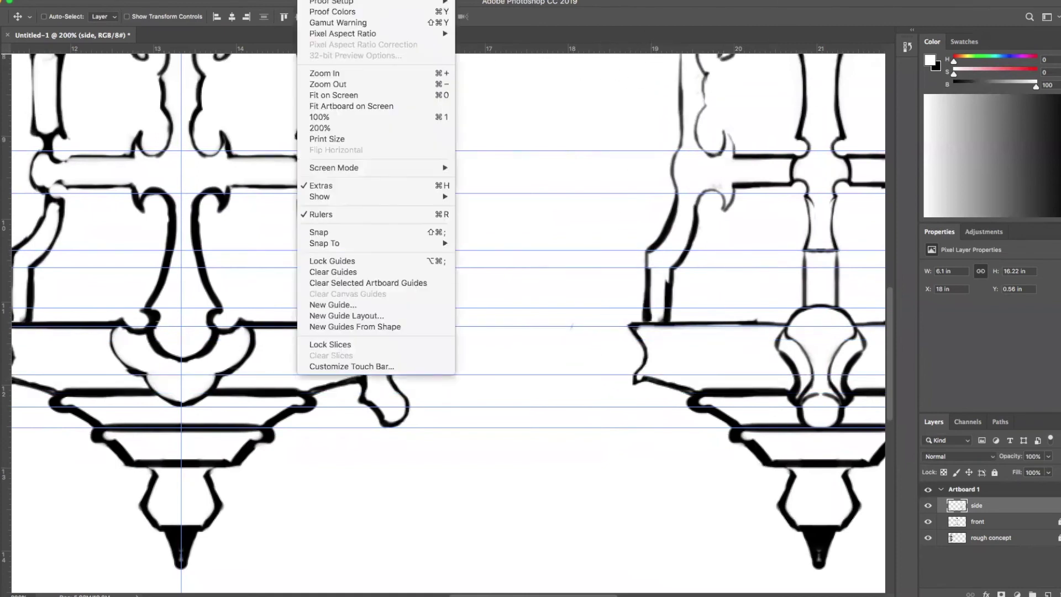
pyautogui.click(362, 271)
pyautogui.moveTo(641, 51); pyautogui.dragTo(678, 407)
pyautogui.moveTo(675, 49); pyautogui.dragTo(716, 319)
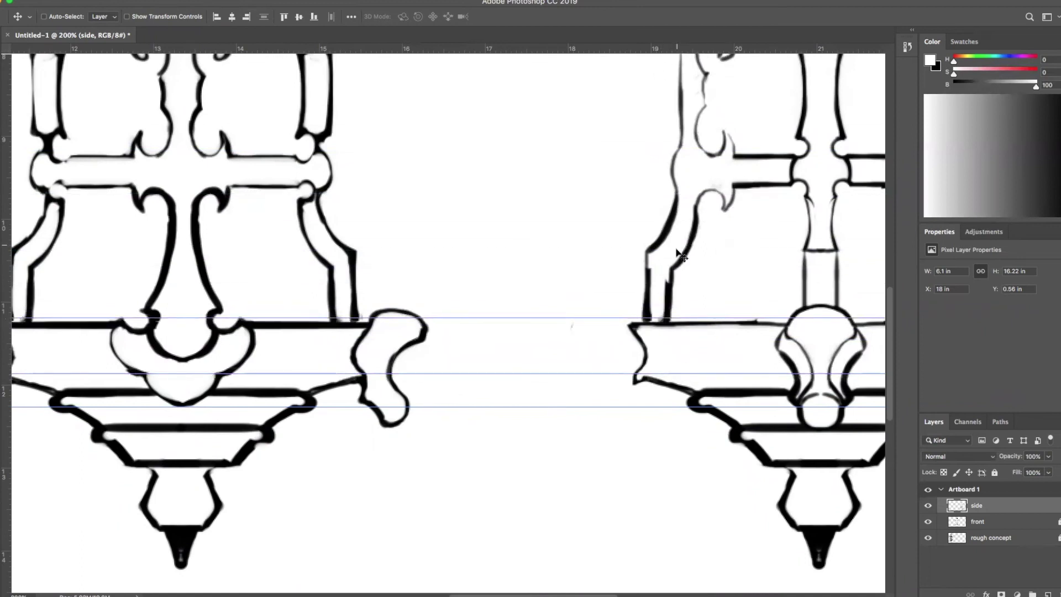
pyautogui.moveTo(670, 51); pyautogui.dragTo(672, 362)
pyautogui.moveTo(718, 51); pyautogui.dragTo(724, 331)
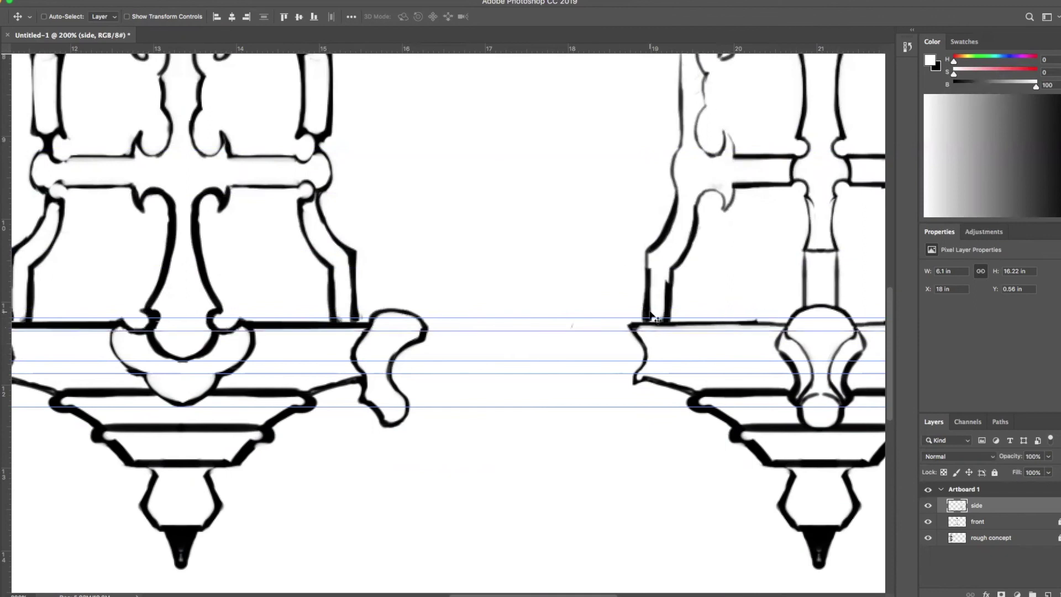
# Step: Erase the left end of the side view's lower base in white, then draw the pointed lower tip of a corner ornament in black
pyautogui.press('b')
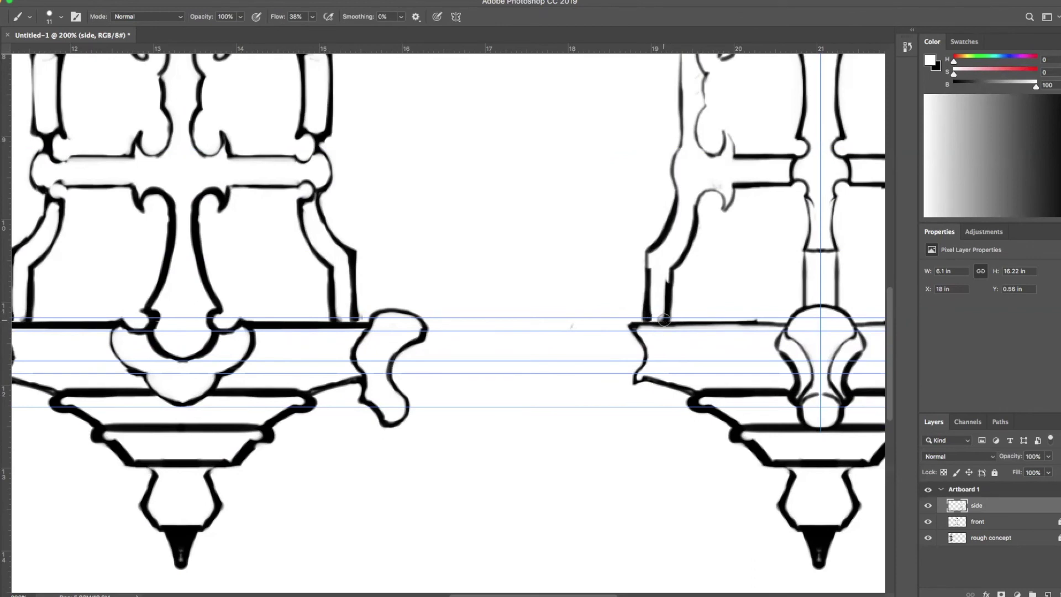
pyautogui.moveTo(661, 323)
pyautogui.mouseDown()
pyautogui.moveTo(629, 331)
pyautogui.moveTo(645, 363)
pyautogui.moveTo(635, 380)
pyautogui.moveTo(636, 331)
pyautogui.moveTo(643, 361)
pyautogui.moveTo(665, 324)
pyautogui.moveTo(639, 379)
pyautogui.mouseUp()
pyautogui.press('x')
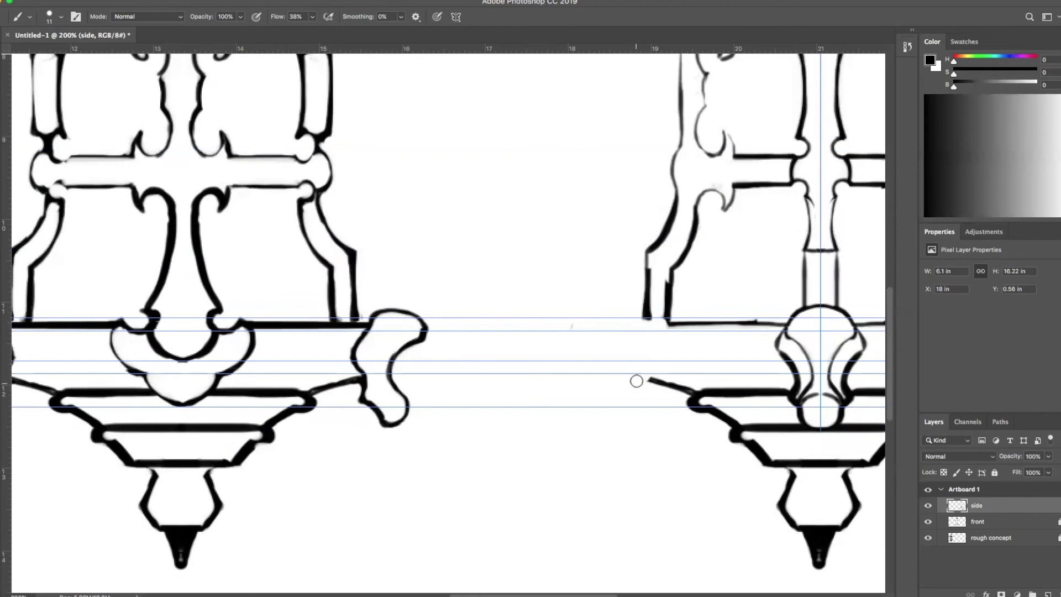
pyautogui.moveTo(625, 377)
pyautogui.mouseDown()
pyautogui.moveTo(643, 405)
pyautogui.moveTo(650, 375)
pyautogui.moveTo(625, 374)
pyautogui.moveTo(635, 404)
pyautogui.moveTo(630, 332)
pyautogui.moveTo(644, 374)
pyautogui.mouseUp()
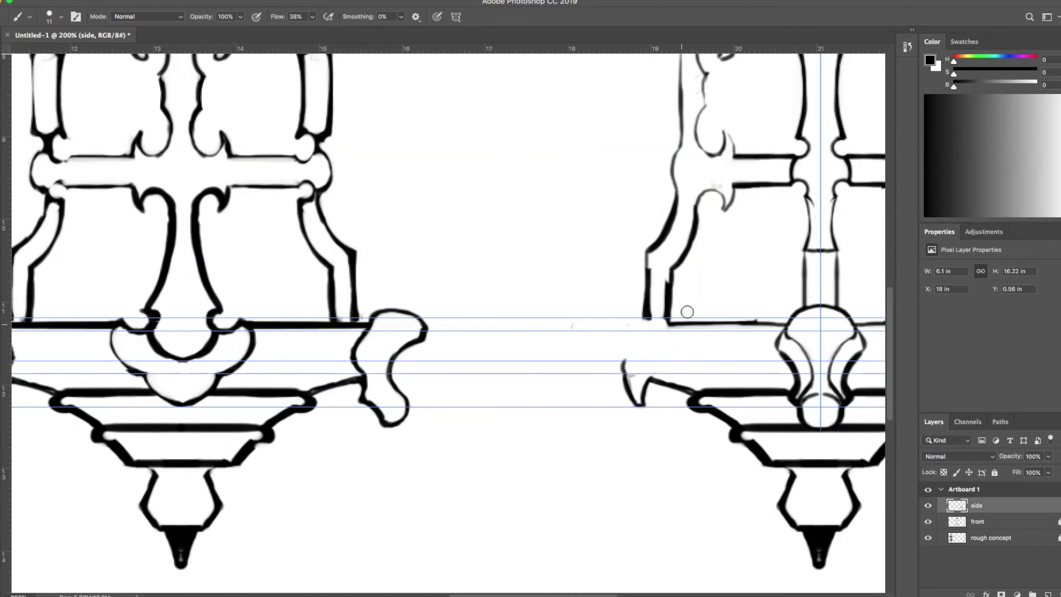
# Step: Erase the left end of the side view's base line in white, then draw the corner ornament's curved inner edge in black
pyautogui.press('x')
pyautogui.moveTo(671, 326)
pyautogui.mouseDown()
pyautogui.moveTo(680, 322)
pyautogui.moveTo(675, 345)
pyautogui.mouseUp()
pyautogui.press('x')
pyautogui.moveTo(649, 374)
pyautogui.mouseDown()
pyautogui.moveTo(672, 357)
pyautogui.moveTo(657, 368)
pyautogui.moveTo(678, 319)
pyautogui.mouseUp()
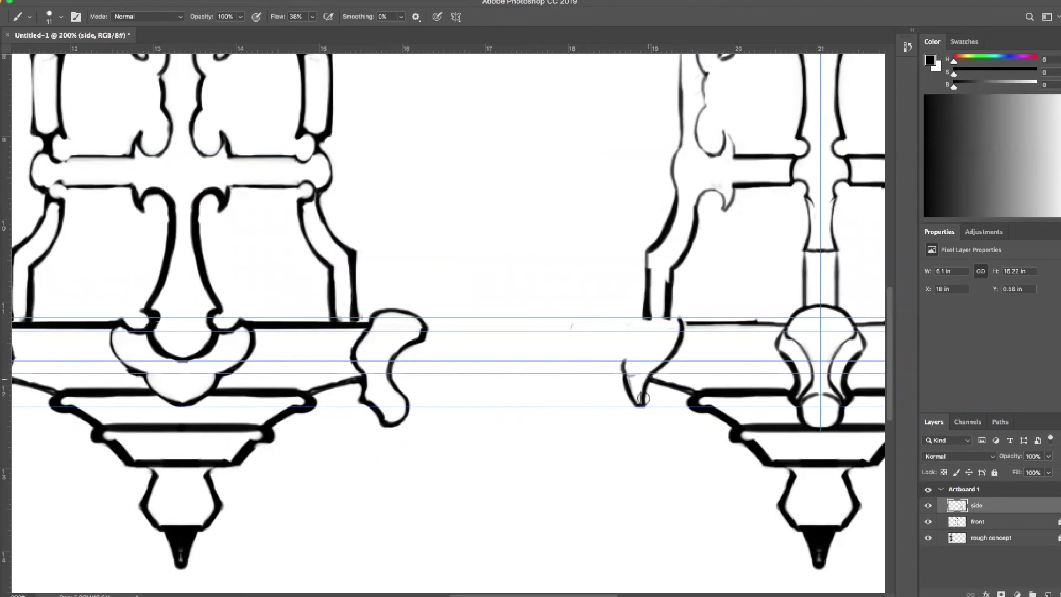
pyautogui.press('x')
pyautogui.moveTo(657, 363); pyautogui.dragTo(670, 342)
pyautogui.moveTo(626, 365); pyautogui.dragTo(633, 389)
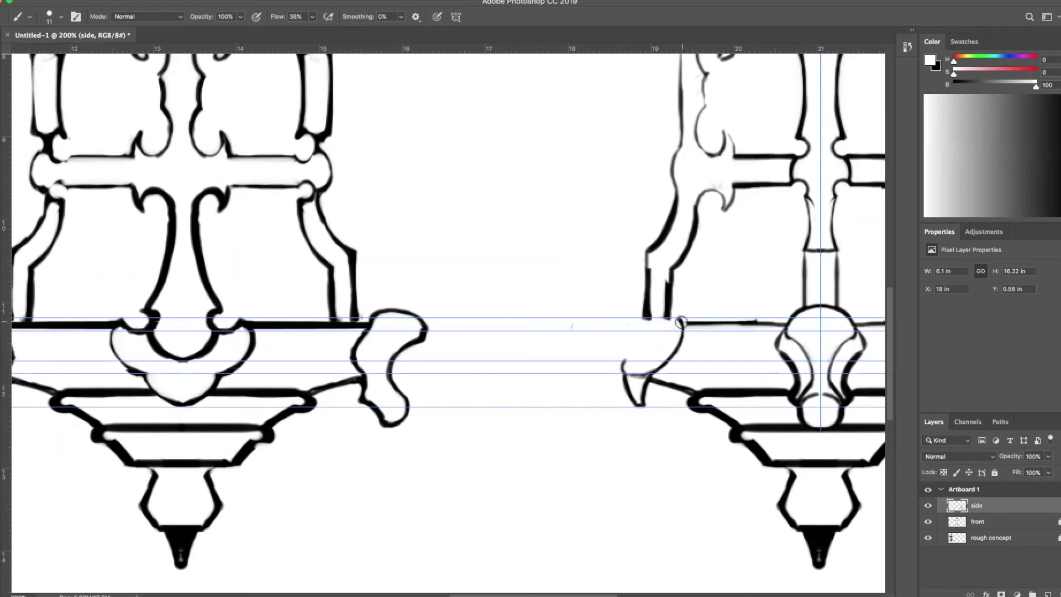
# Step: Draw a small round knob where the left leg's inner edge meets the corner ornament, cleaning up around it in white
pyautogui.press('x')
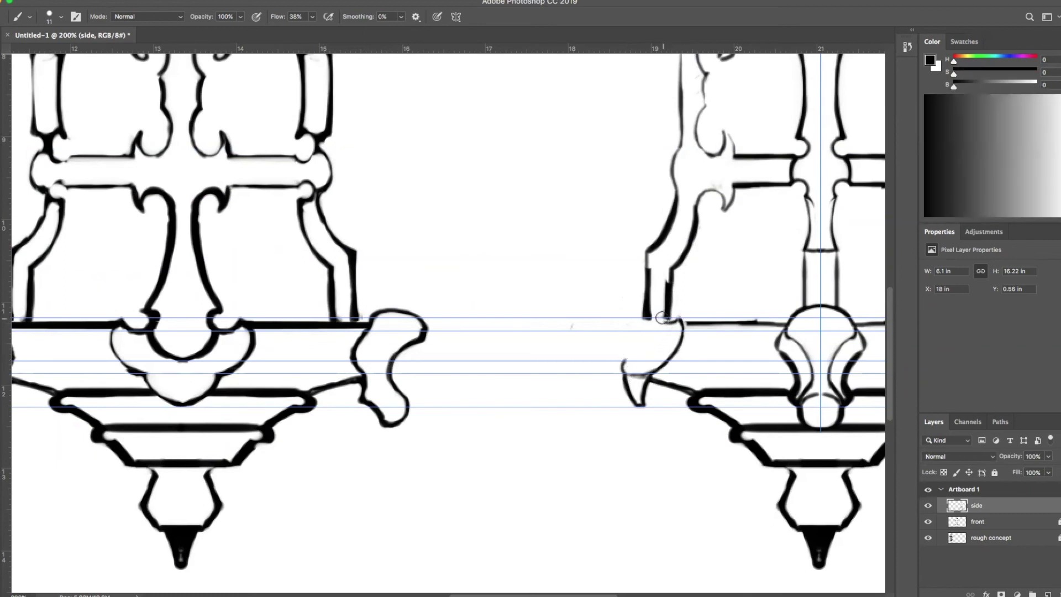
pyautogui.press('x')
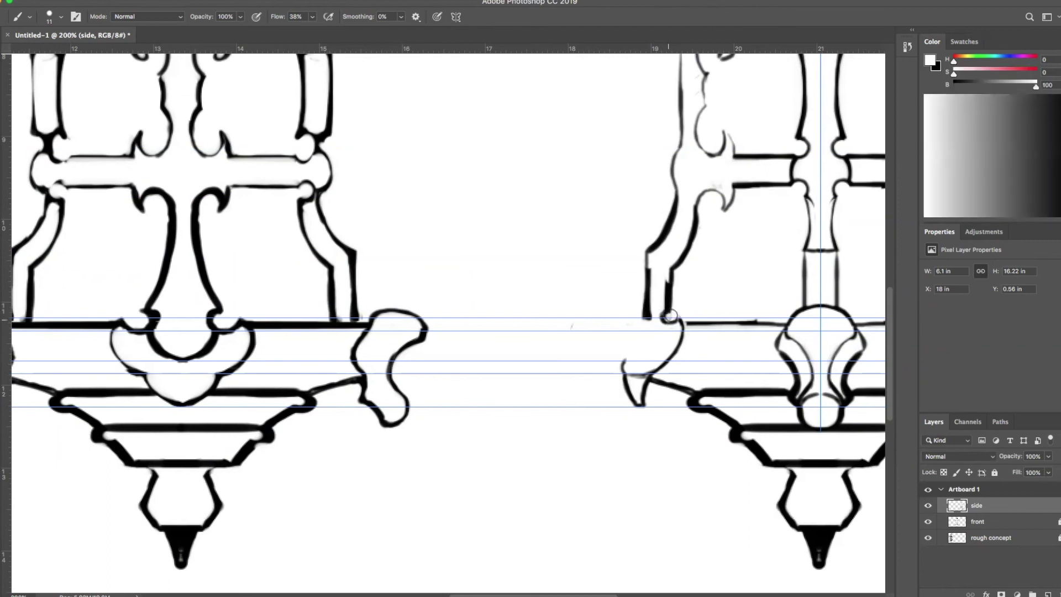
pyautogui.press('x')
pyautogui.press('x')
pyautogui.press('x')
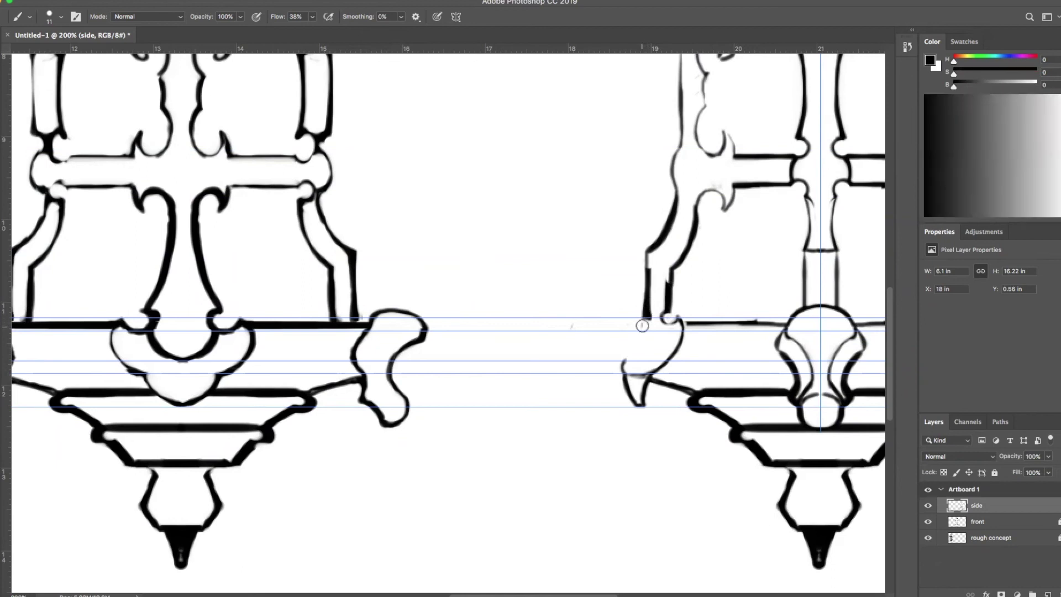
# Step: Draw the left corner ornament's outer contour and inner curve up to the leg, and thin the leg's outer line with white
pyautogui.moveTo(623, 361)
pyautogui.mouseDown()
pyautogui.moveTo(642, 323)
pyautogui.moveTo(629, 365)
pyautogui.mouseUp()
pyautogui.moveTo(657, 341)
pyautogui.mouseDown()
pyautogui.moveTo(636, 358)
pyautogui.moveTo(647, 350)
pyautogui.mouseUp()
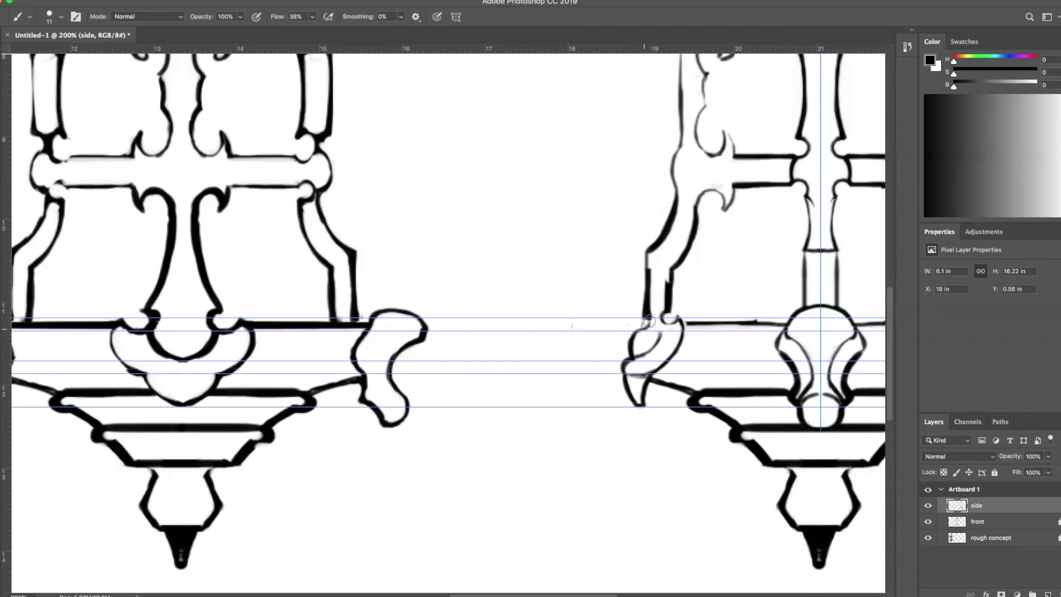
pyautogui.press('x')
pyautogui.moveTo(652, 268); pyautogui.dragTo(650, 306)
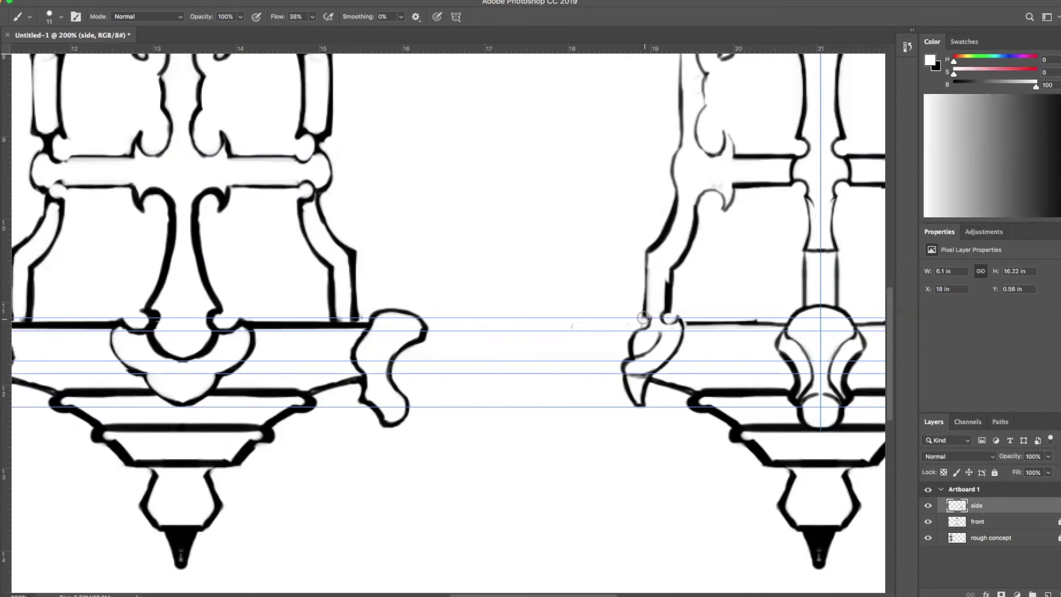
pyautogui.press('x')
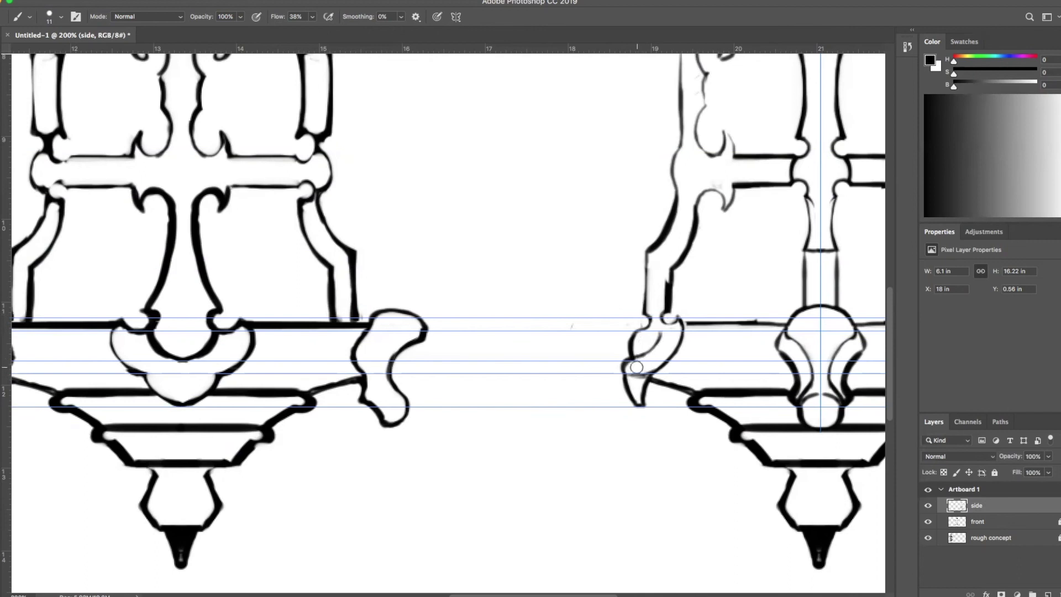
pyautogui.press('x')
pyautogui.press('x')
pyautogui.press('x')
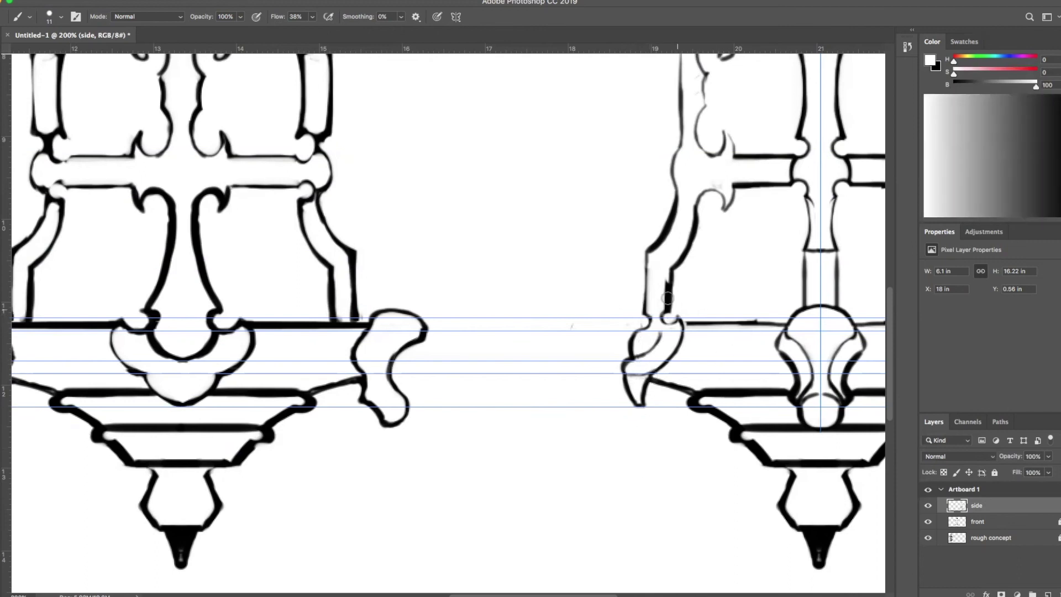
pyautogui.press('x')
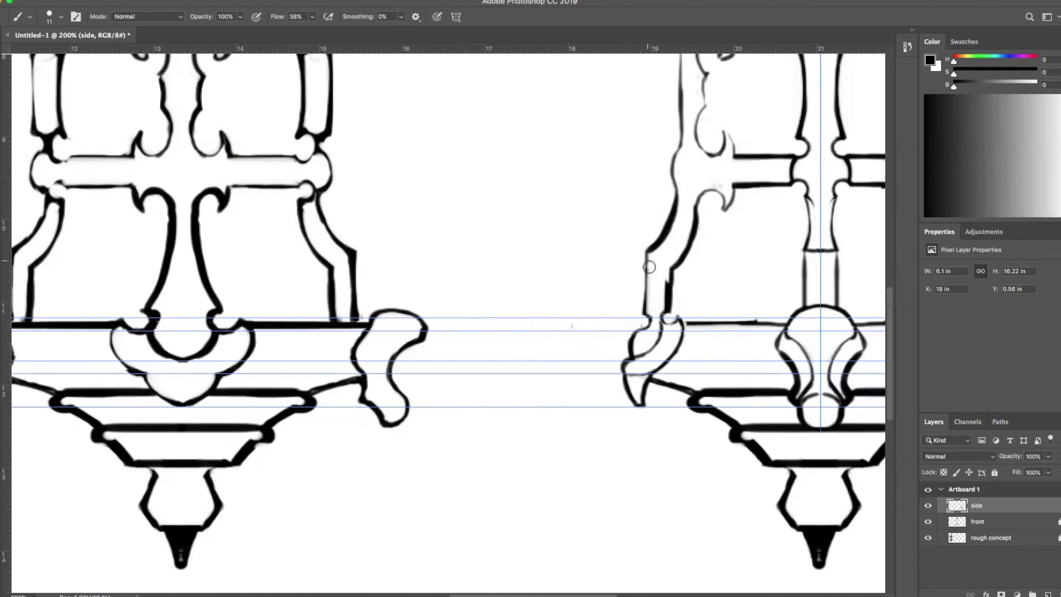
# Step: Reshape the left lower leg with gently curved sides in black and thin its heavy outlines up to the crossbar with white
pyautogui.moveTo(647, 259)
pyautogui.mouseDown()
pyautogui.moveTo(644, 312)
pyautogui.moveTo(651, 291)
pyautogui.moveTo(638, 310)
pyautogui.moveTo(639, 262)
pyautogui.moveTo(645, 280)
pyautogui.moveTo(676, 272)
pyautogui.moveTo(668, 287)
pyautogui.moveTo(665, 275)
pyautogui.moveTo(666, 306)
pyautogui.moveTo(672, 274)
pyautogui.mouseUp()
pyautogui.press('x')
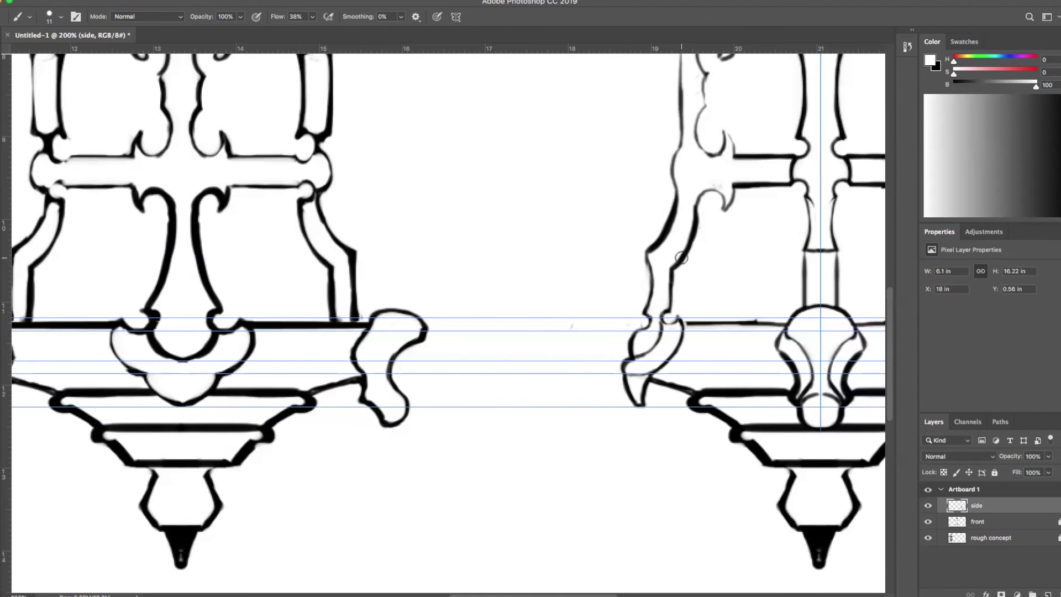
pyautogui.moveTo(699, 214)
pyautogui.mouseDown()
pyautogui.moveTo(679, 269)
pyautogui.moveTo(699, 221)
pyautogui.moveTo(669, 192)
pyautogui.moveTo(644, 248)
pyautogui.moveTo(662, 227)
pyautogui.moveTo(672, 166)
pyautogui.mouseUp()
pyautogui.moveTo(641, 256); pyautogui.dragTo(652, 319)
pyautogui.press('x')
pyautogui.moveTo(669, 269)
pyautogui.mouseDown()
pyautogui.moveTo(677, 309)
pyautogui.moveTo(667, 317)
pyautogui.moveTo(664, 265)
pyautogui.moveTo(679, 270)
pyautogui.moveTo(679, 299)
pyautogui.mouseUp()
pyautogui.press('x')
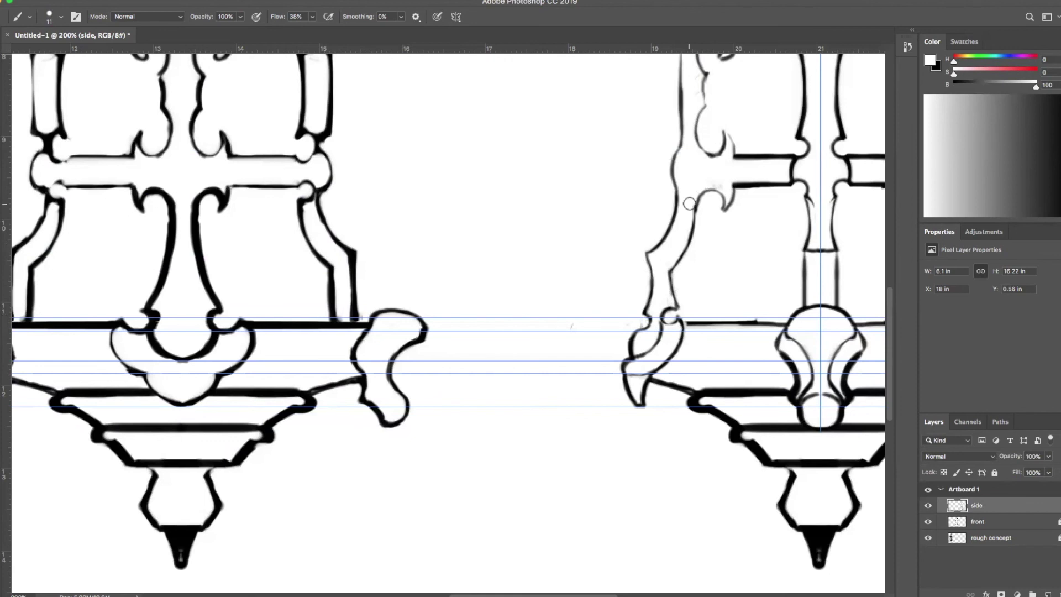
# Step: Copy the side view's right base corner ornament and lower leg section onto a new layer
pyautogui.moveTo(745, 277); pyautogui.dragTo(351, 344)
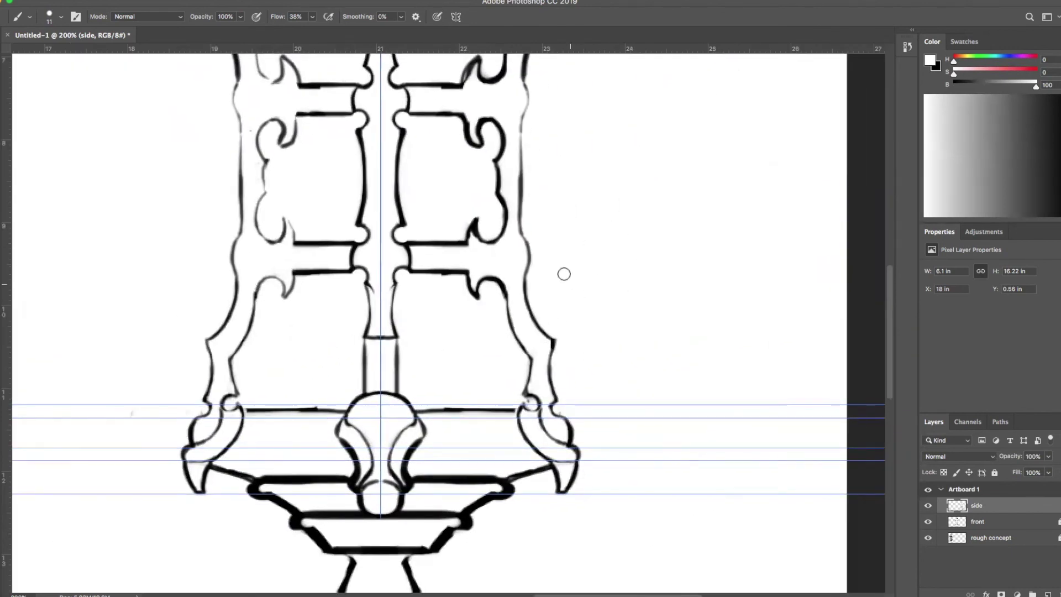
pyautogui.press('z')
pyautogui.moveTo(571, 269); pyautogui.dragTo(626, 287)
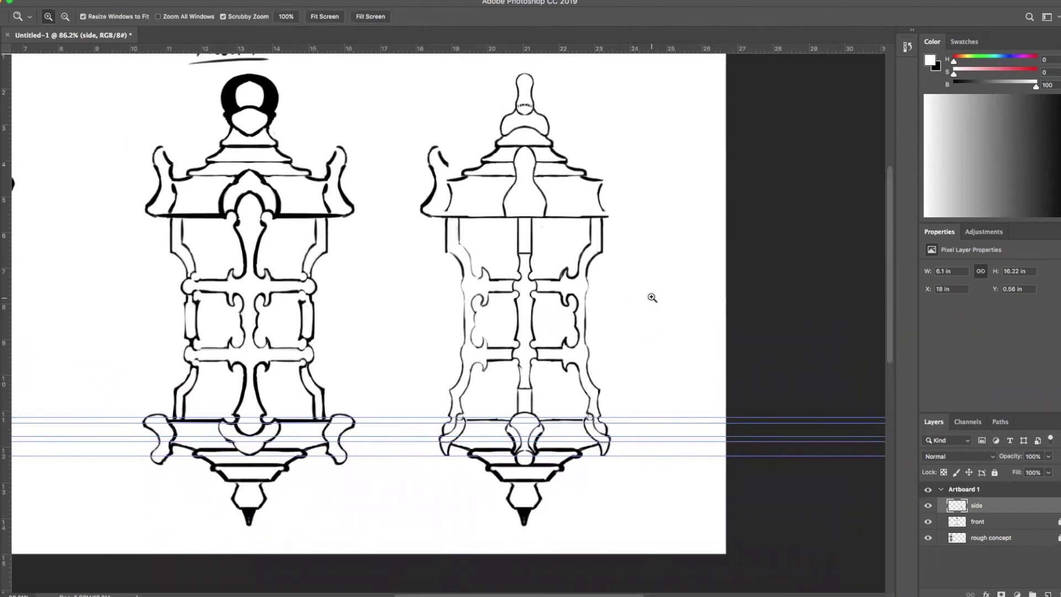
pyautogui.press('m')
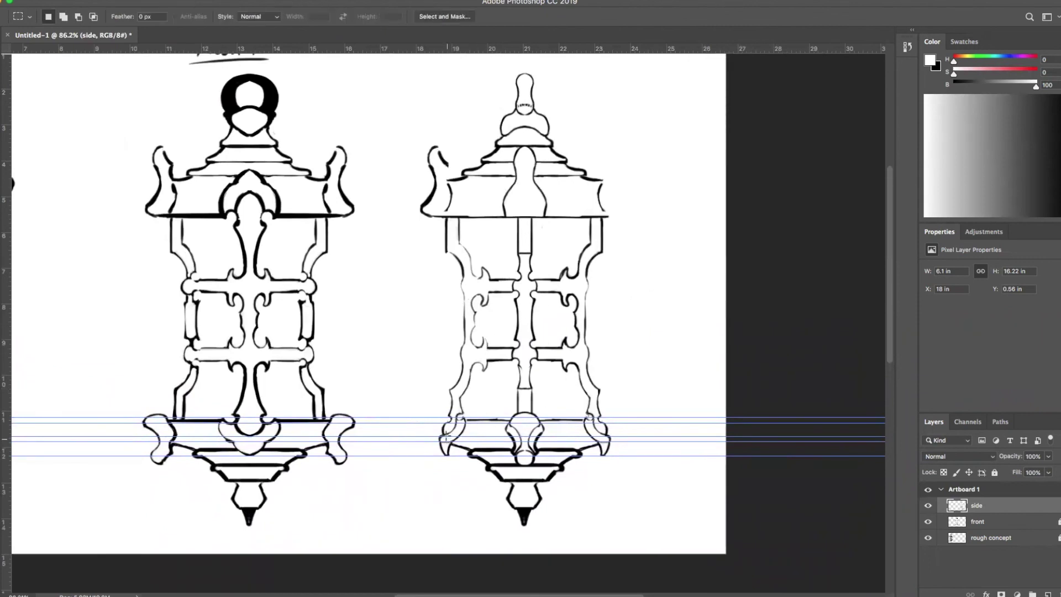
pyautogui.moveTo(436, 416); pyautogui.dragTo(466, 462)
pyautogui.moveTo(618, 459); pyautogui.dragTo(582, 414)
pyautogui.moveTo(616, 465); pyautogui.dragTo(582, 378)
pyautogui.hotkey('ctrl', 'j')
# Step: Flip the copied ornament vertically and move it up to the right corner of the side view's roof
pyautogui.press('v')
pyautogui.hotkey('ctrl', 't')
pyautogui.rightClick(606, 393)
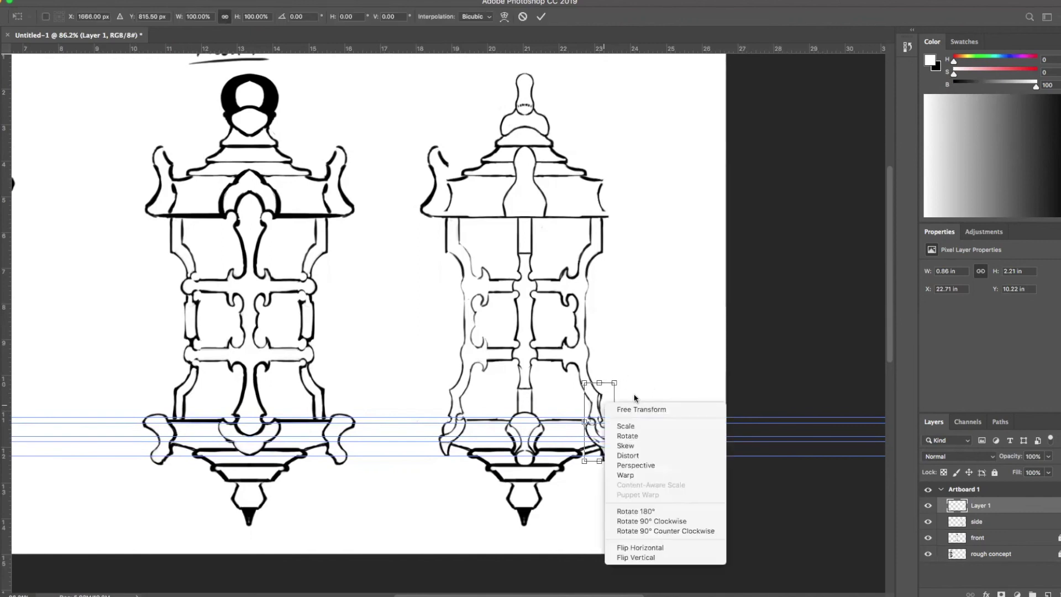
pyautogui.click(624, 560)
pyautogui.moveTo(606, 401); pyautogui.dragTo(617, 203)
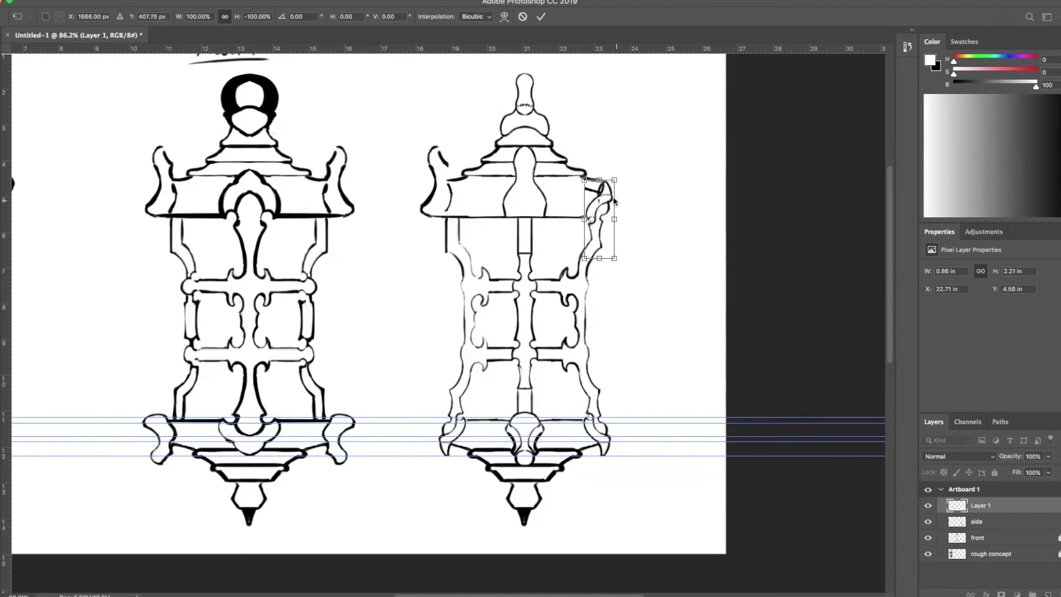
pyautogui.press('Return')
# Step: Erase in white the old lines around the flipped ornament on the side layer, then the leftover base lines on Layer 1
pyautogui.press('z')
pyautogui.moveTo(604, 273); pyautogui.dragTo(603, 304)
pyautogui.scroll(5, 611, 342)
pyautogui.click(975, 522)
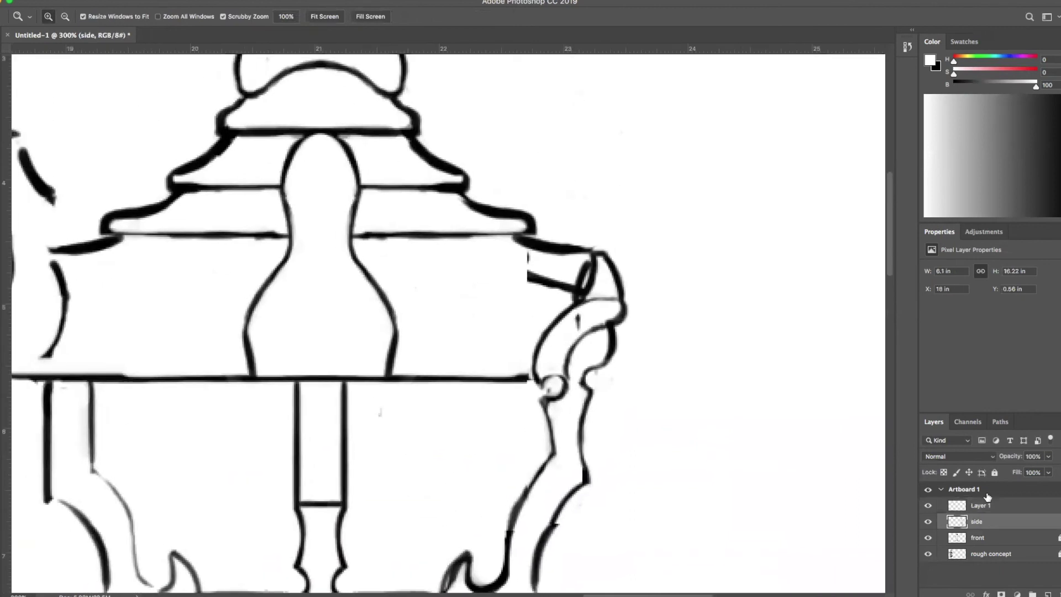
pyautogui.press('b')
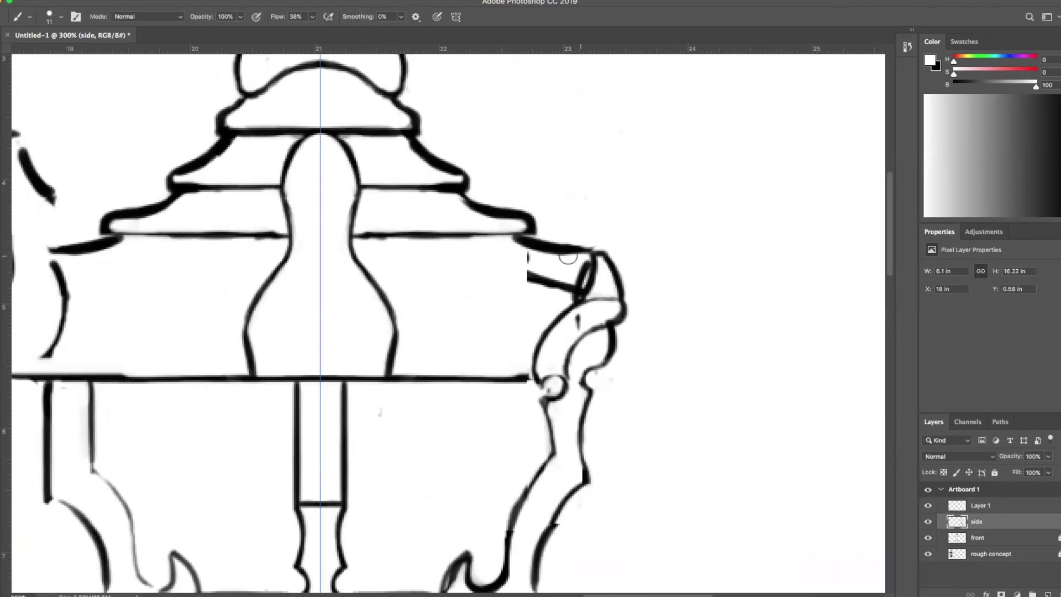
pyautogui.moveTo(578, 283)
pyautogui.mouseDown()
pyautogui.moveTo(573, 328)
pyautogui.moveTo(621, 325)
pyautogui.moveTo(583, 310)
pyautogui.moveTo(577, 261)
pyautogui.mouseUp()
pyautogui.moveTo(626, 375)
pyautogui.mouseDown()
pyautogui.moveTo(549, 380)
pyautogui.moveTo(550, 459)
pyautogui.moveTo(589, 497)
pyautogui.moveTo(564, 530)
pyautogui.mouseUp()
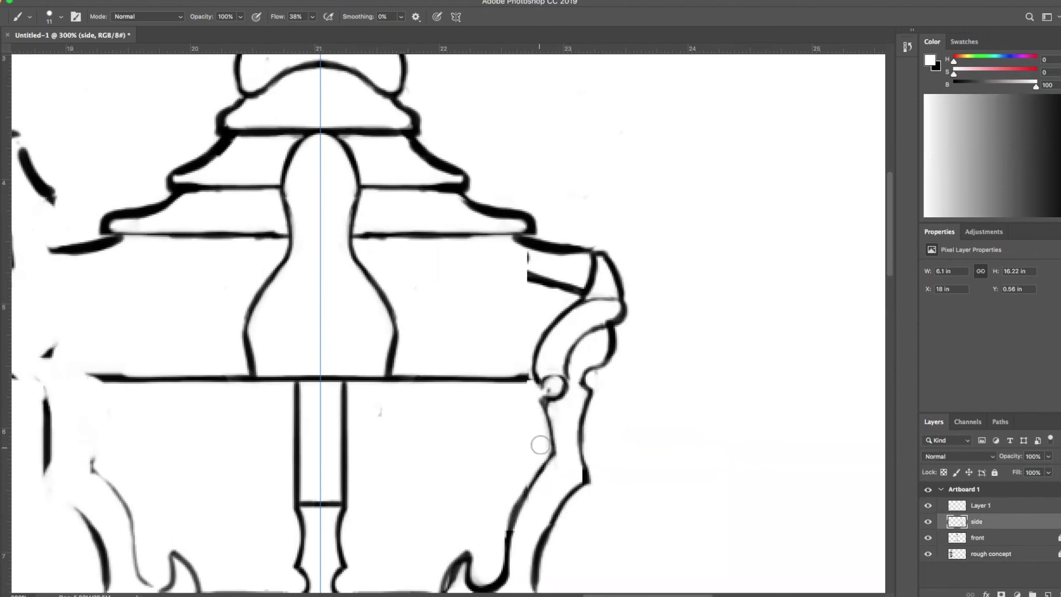
pyautogui.moveTo(517, 367); pyautogui.dragTo(528, 363)
pyautogui.hscroll(-4, 715, 374)
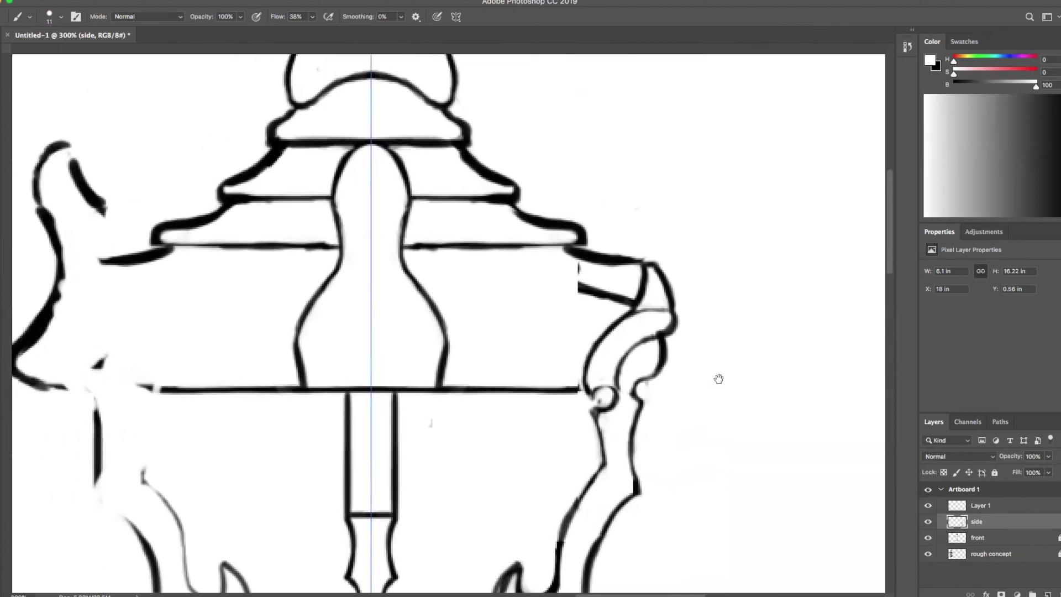
pyautogui.click(999, 507)
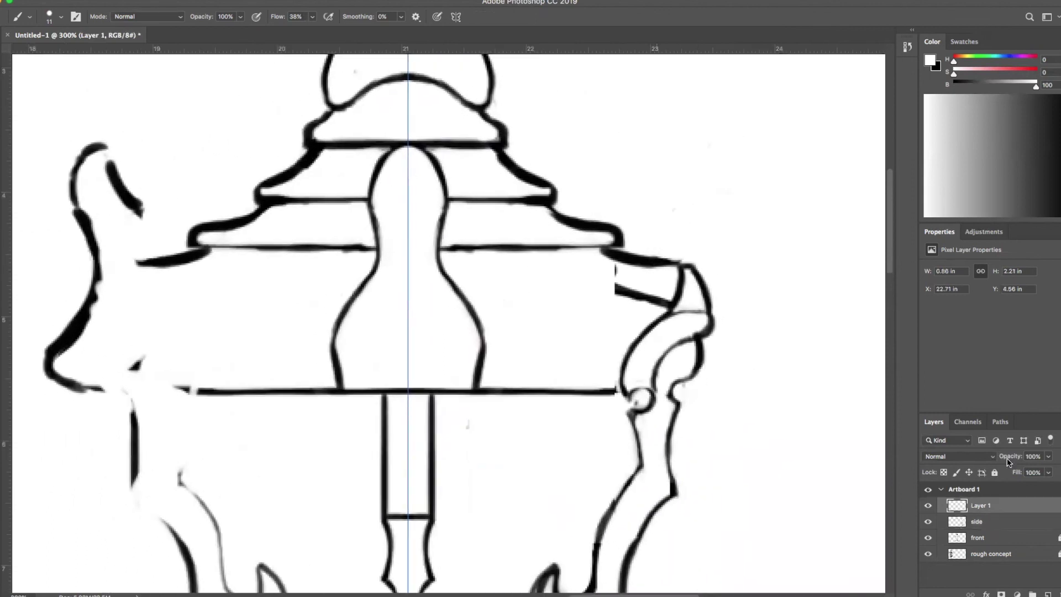
pyautogui.moveTo(639, 284)
pyautogui.mouseDown()
pyautogui.moveTo(660, 301)
pyautogui.moveTo(651, 307)
pyautogui.moveTo(656, 300)
pyautogui.moveTo(613, 289)
pyautogui.moveTo(609, 266)
pyautogui.mouseUp()
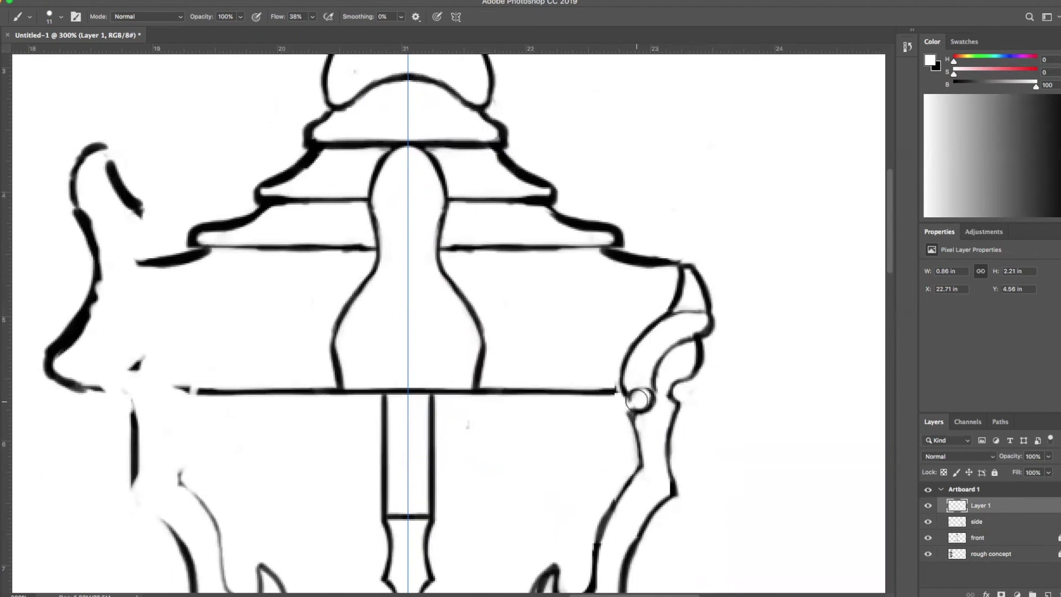
# Step: Hide the guides, lasso the flipped roof ornament, scale it to about 136%, and move it up onto the roof corner
pyautogui.press('super+semicolon')
pyautogui.press('m')
pyautogui.press('l')
pyautogui.moveTo(686, 259)
pyautogui.mouseDown()
pyautogui.moveTo(619, 390)
pyautogui.moveTo(622, 406)
pyautogui.moveTo(717, 379)
pyautogui.moveTo(685, 258)
pyautogui.mouseUp()
pyautogui.press('super+t')
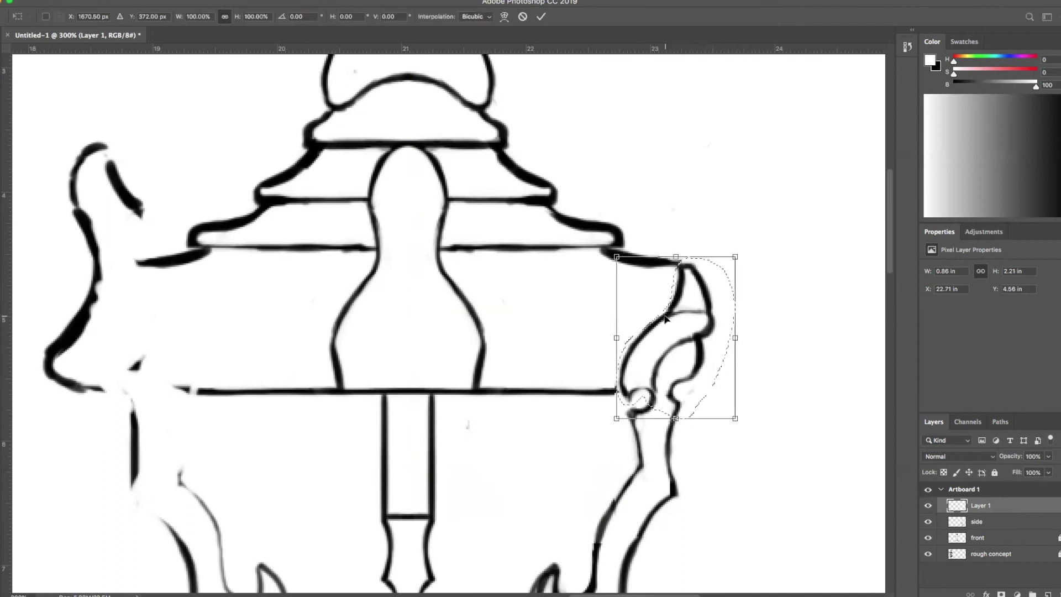
pyautogui.moveTo(734, 255); pyautogui.dragTo(758, 227)
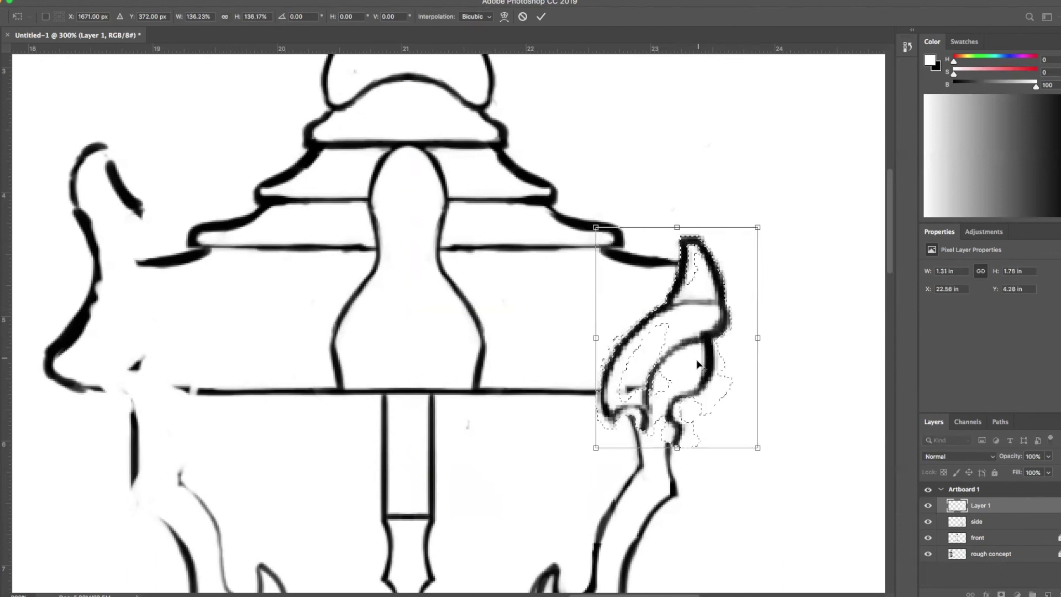
pyautogui.moveTo(688, 341); pyautogui.dragTo(692, 314)
pyautogui.press('Return')
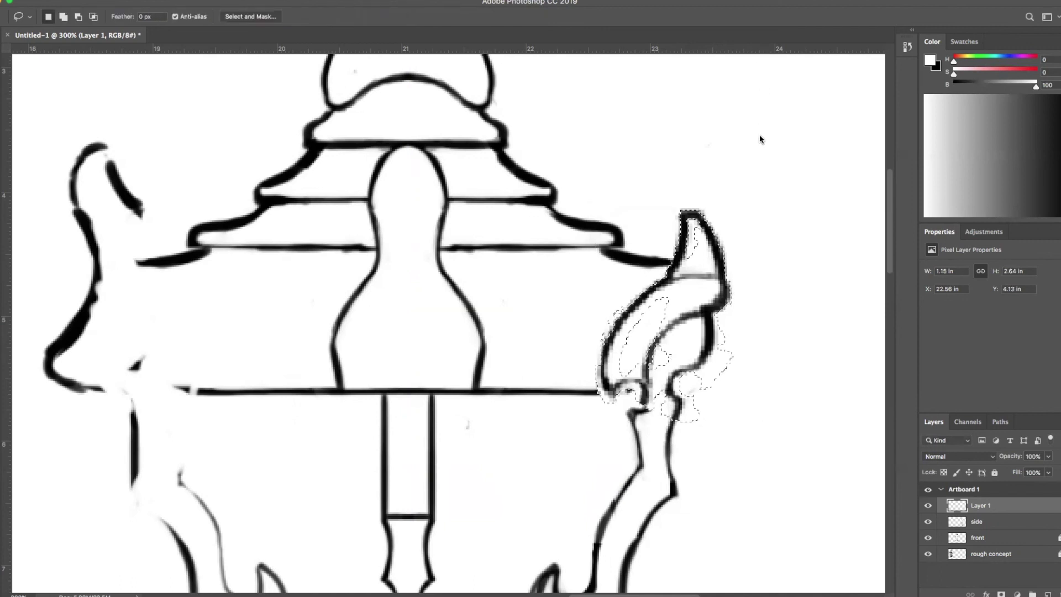
# Step: Add a horizontal guide level with the peak of the front view's roof arch ornament
pyautogui.moveTo(760, 51); pyautogui.dragTo(760, 140)
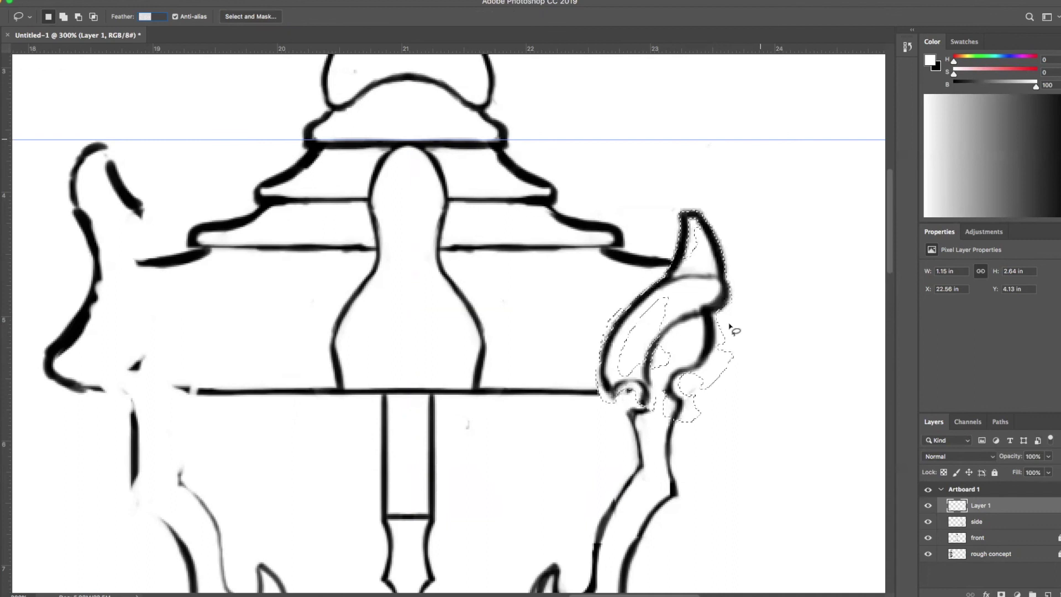
pyautogui.press('z')
pyautogui.scroll(-5, 692, 346)
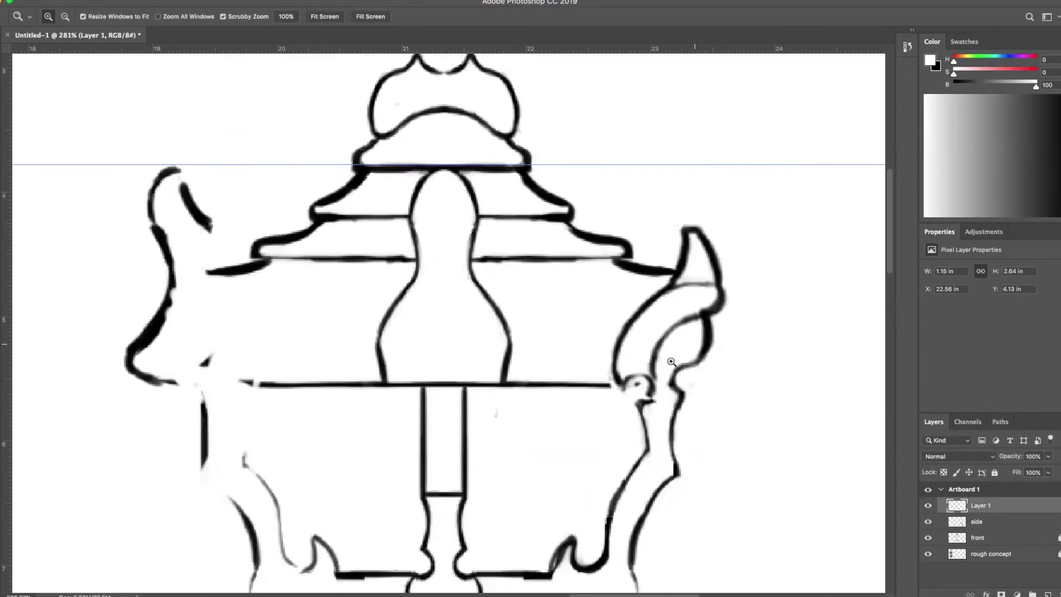
pyautogui.press('v')
pyautogui.moveTo(758, 249); pyautogui.dragTo(772, 287)
# Step: Scale the roof corner ornament to about 92% width and 94% height so its tip meets the horizontal guide, then deselect it
pyautogui.press('super+t')
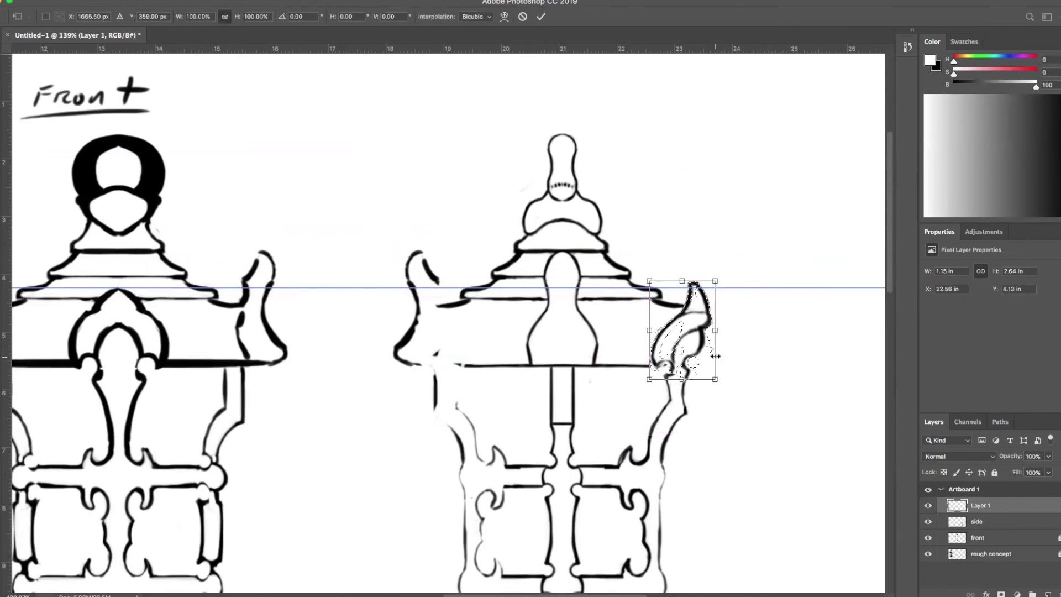
pyautogui.moveTo(712, 283); pyautogui.dragTo(709, 288)
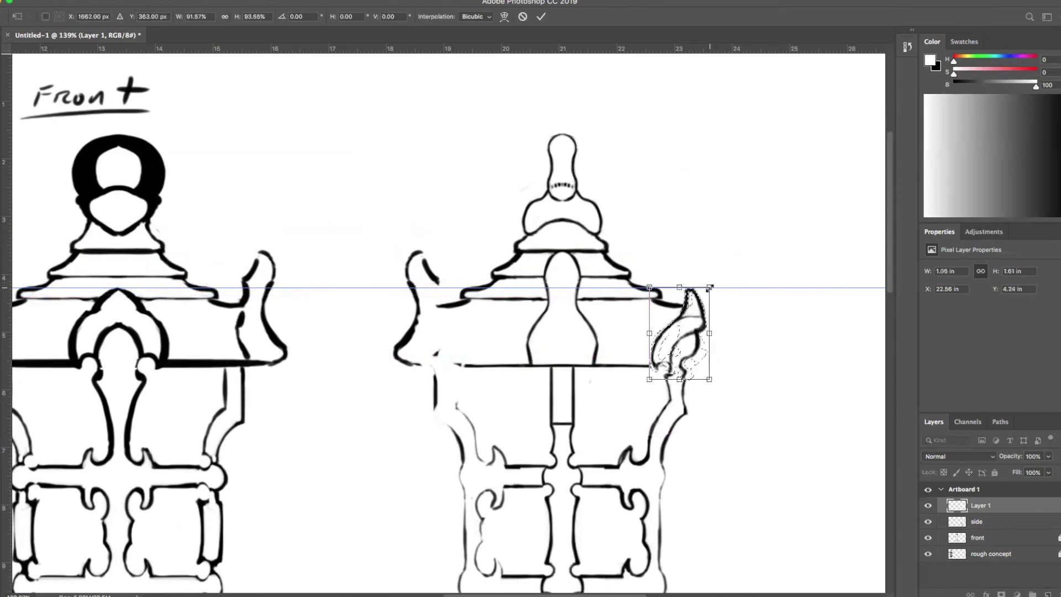
pyautogui.press('Return')
pyautogui.press('super+d')
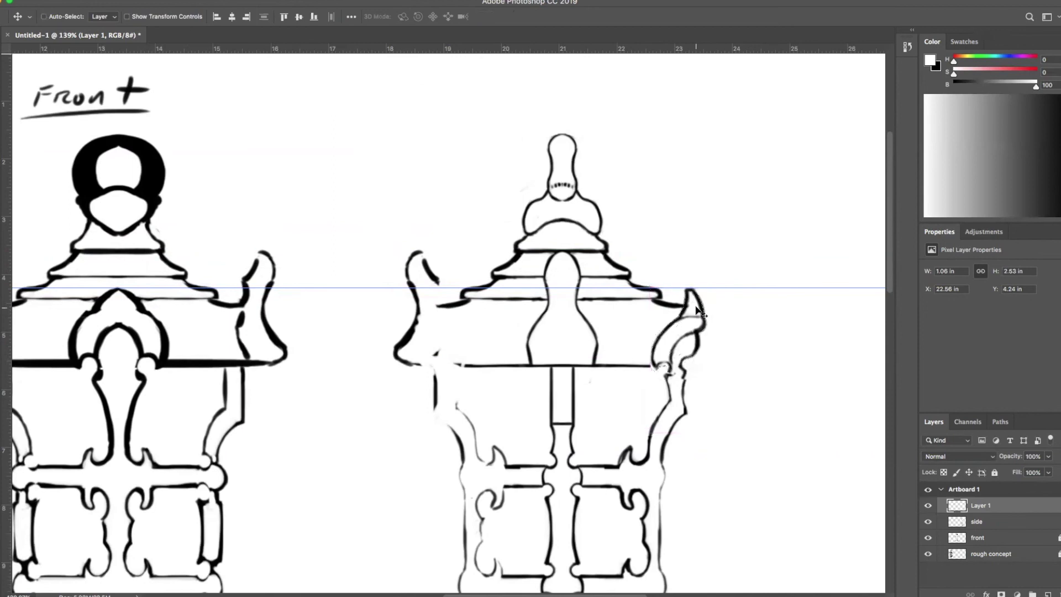
# Step: Add a vertical guide through the center of the side view and merge Layer 1 with the side layer
pyautogui.moveTo(740, 424); pyautogui.dragTo(720, 315)
pyautogui.moveTo(7, 477); pyautogui.dragTo(544, 558)
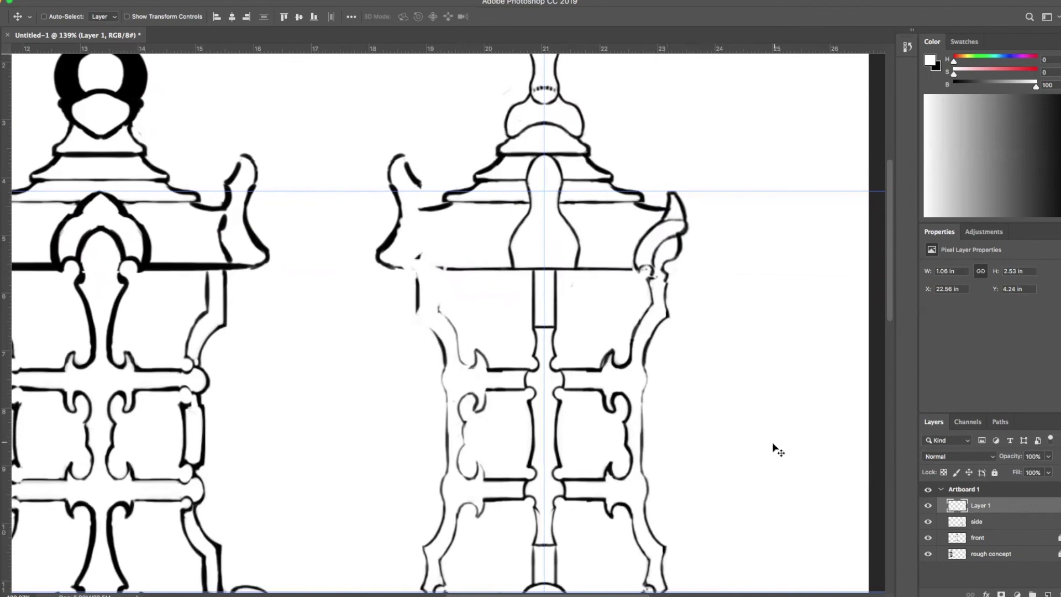
pyautogui.keyDown('super'); pyautogui.click(996, 521); pyautogui.keyUp('super')
pyautogui.press('super+t')
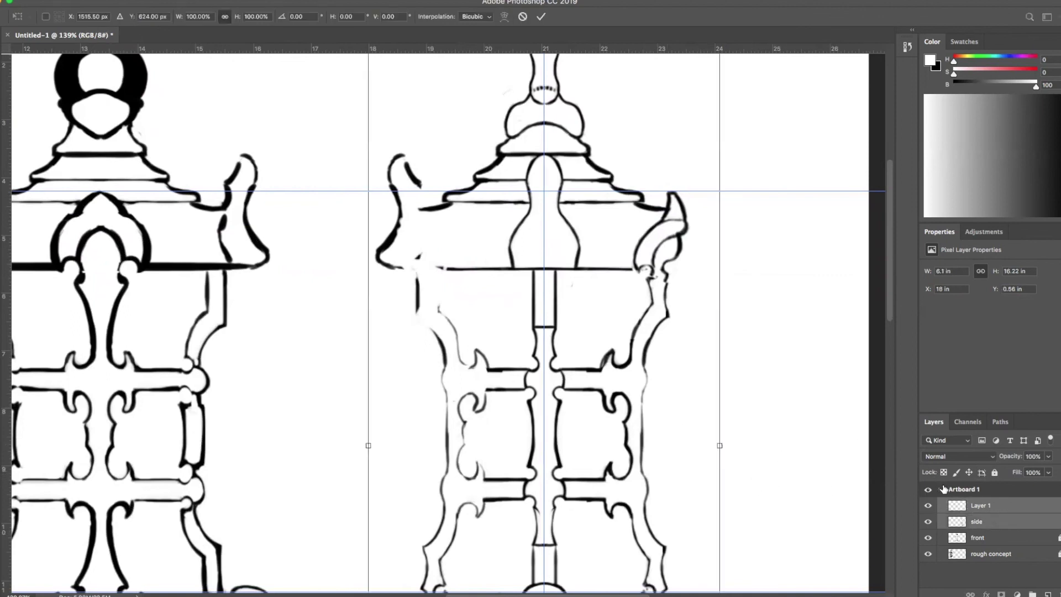
pyautogui.press('Escape')
pyautogui.press('super+e')
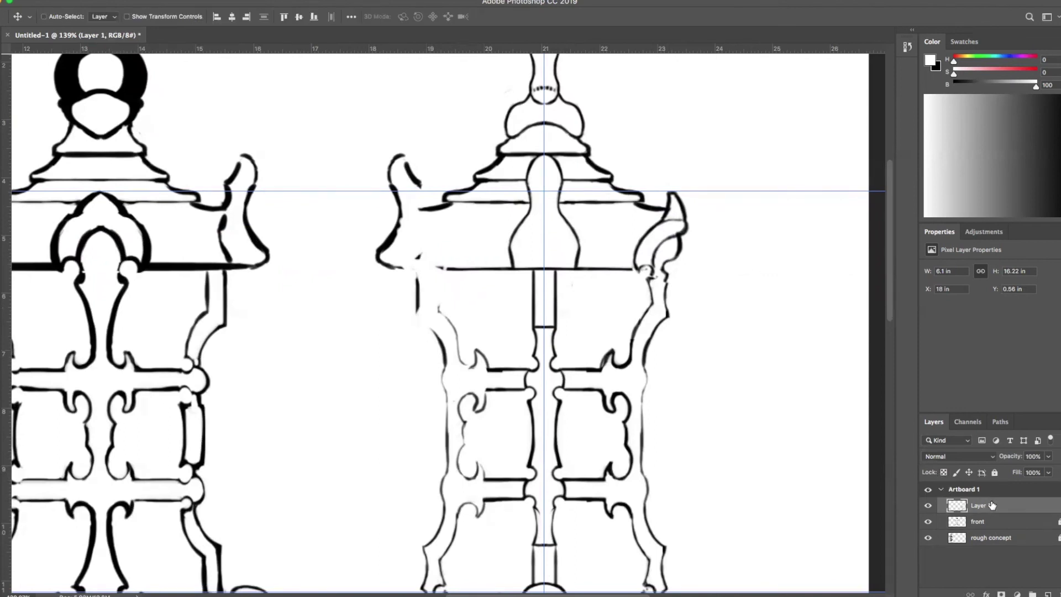
pyautogui.press('z')
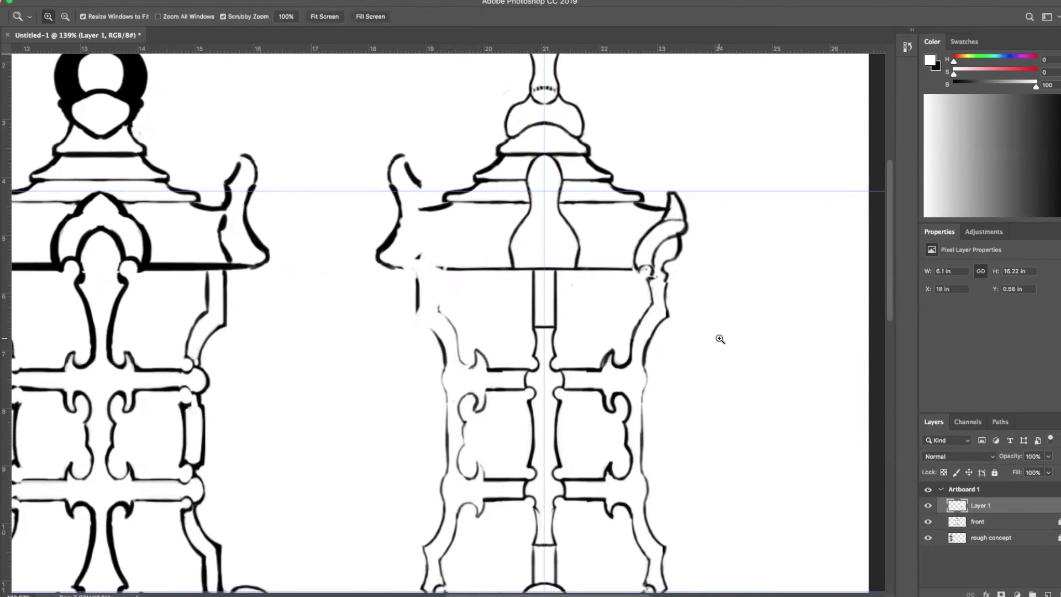
# Step: Delete the left half of the side view up to the vertical center guide, then deselect
pyautogui.keyDown('alt'); pyautogui.click(720, 339); pyautogui.keyUp('alt')
pyautogui.keyDown('alt'); pyautogui.click(716, 339); pyautogui.keyUp('alt')
pyautogui.press('m')
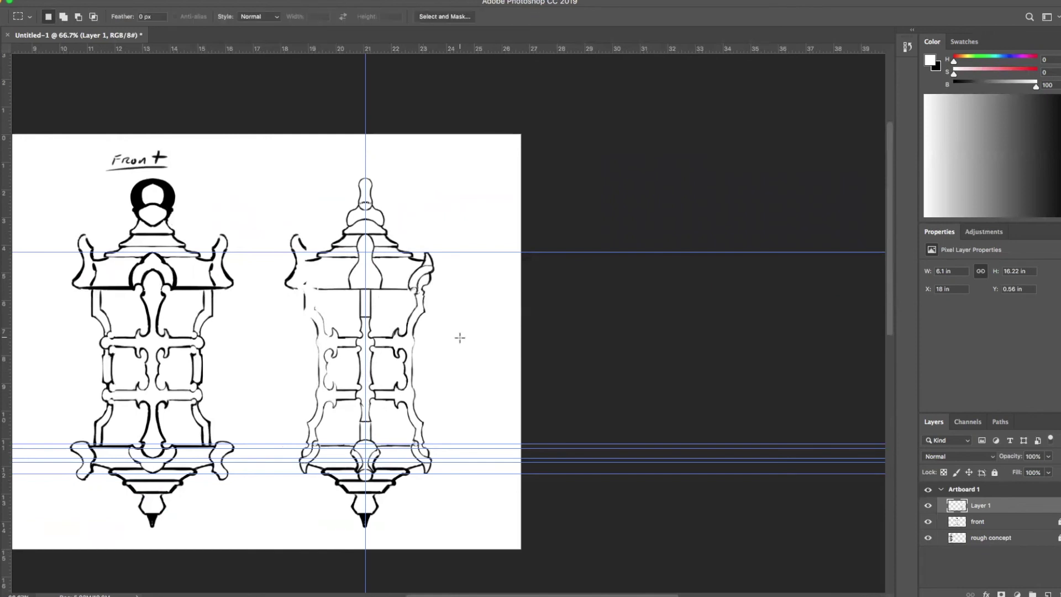
pyautogui.moveTo(274, 149); pyautogui.dragTo(362, 537)
pyautogui.press('Delete')
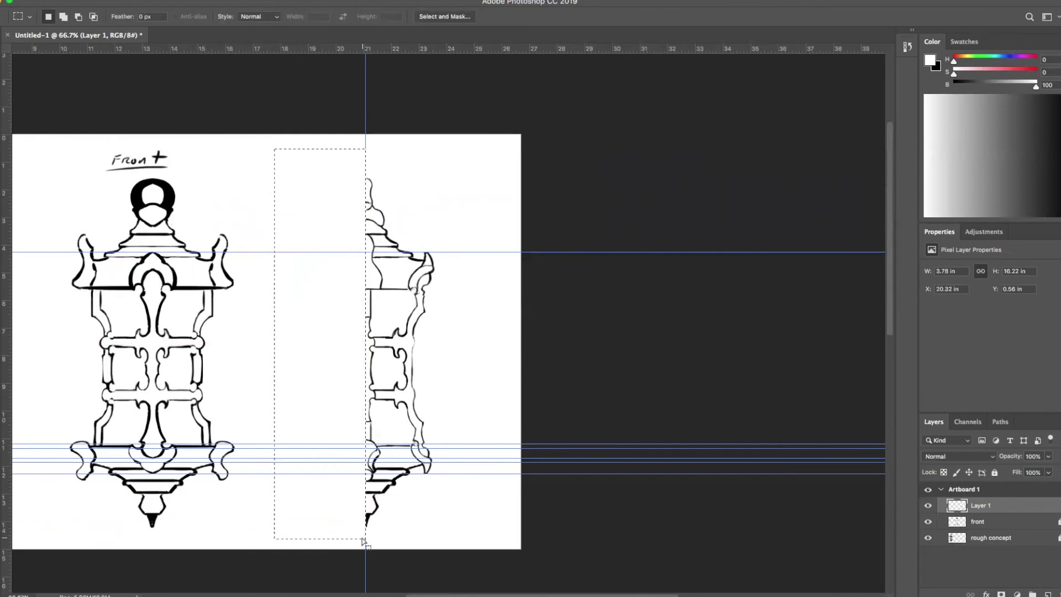
pyautogui.hotkey('ctrl', 'd')
# Step: Select the remaining right half of the side view from the center guide outward and copy it to a new layer
pyautogui.hotkey('ctrl', 't')
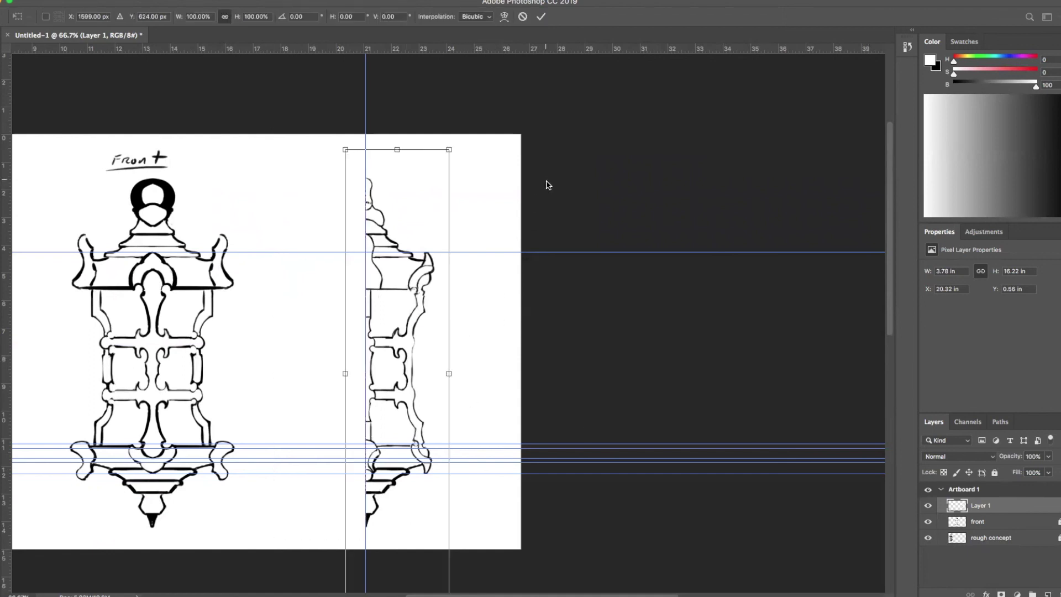
pyautogui.press('Return')
pyautogui.moveTo(365, 167); pyautogui.dragTo(438, 532)
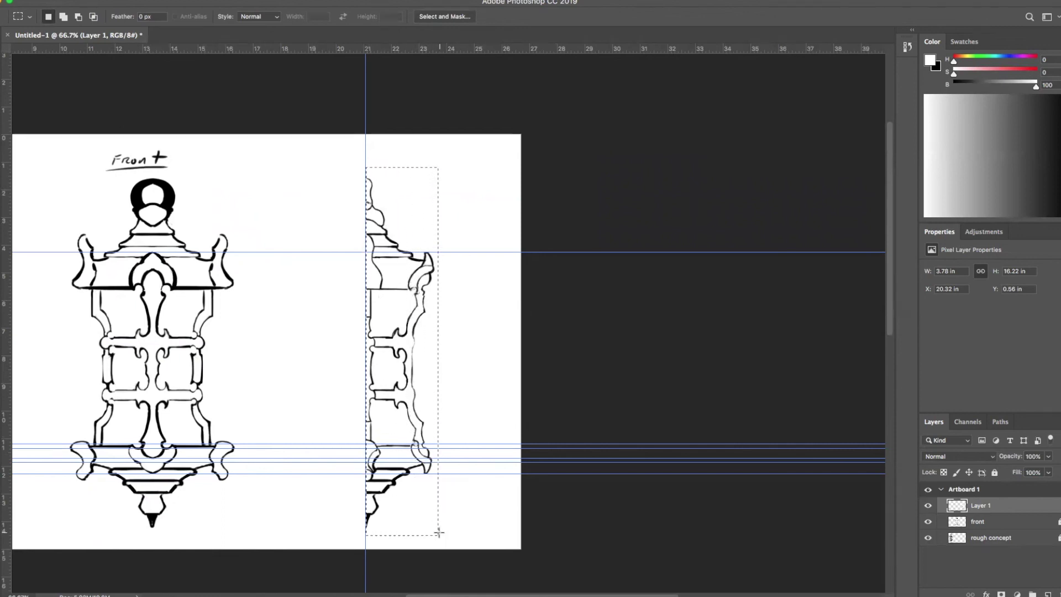
pyautogui.hotkey('ctrl', 'j')
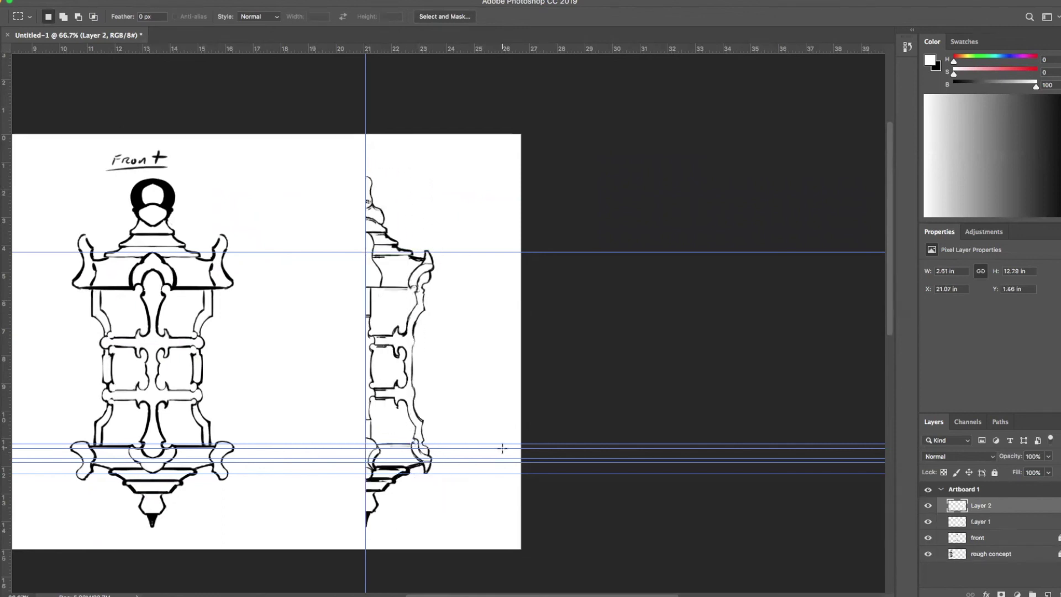
# Step: Flip the copied half horizontally and move it across the center guide so it lines up as the side view's left half
pyautogui.hotkey('ctrl', 't')
pyautogui.rightClick(442, 473)
pyautogui.click(446, 507)
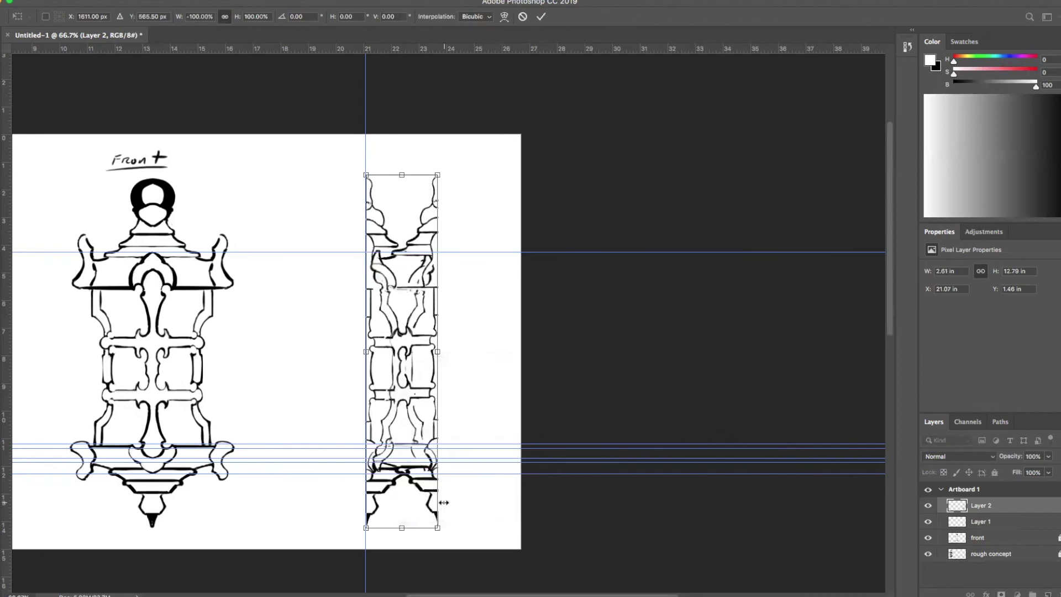
pyautogui.moveTo(417, 412); pyautogui.dragTo(350, 418)
pyautogui.press('Down')
pyautogui.press('Down')
pyautogui.press('Down')
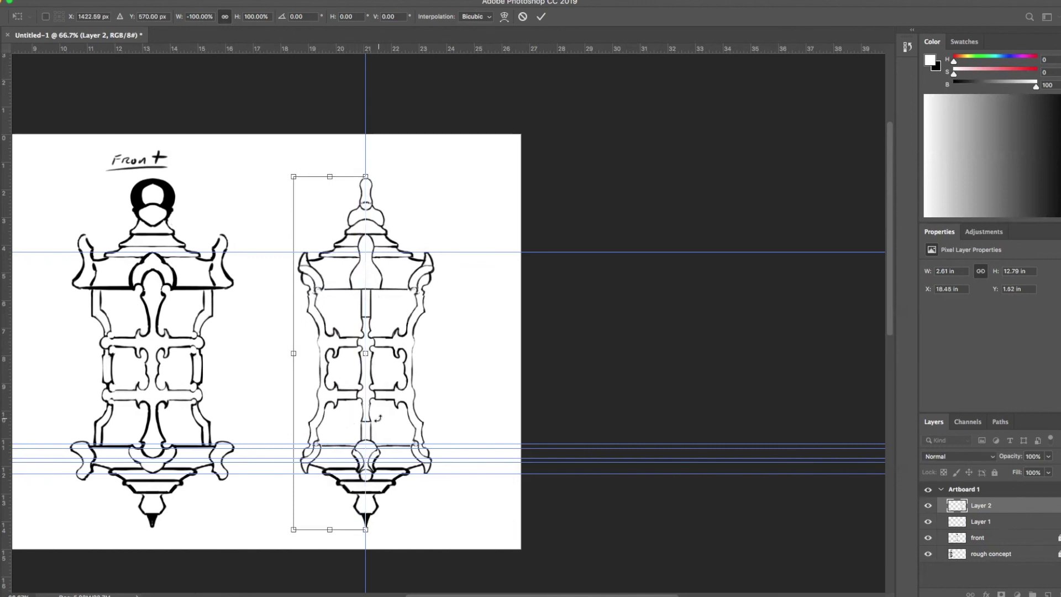
pyautogui.press('Return')
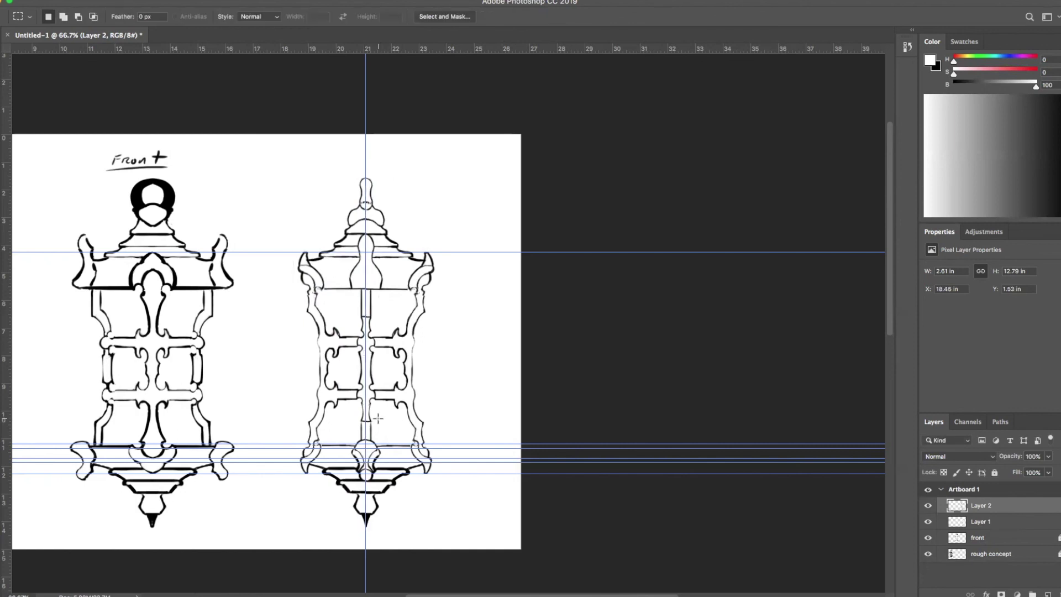
# Step: Nudge the mirrored half slightly down and left so its lines meet the right half at the center seam
pyautogui.press('z')
pyautogui.moveTo(393, 342); pyautogui.dragTo(435, 322)
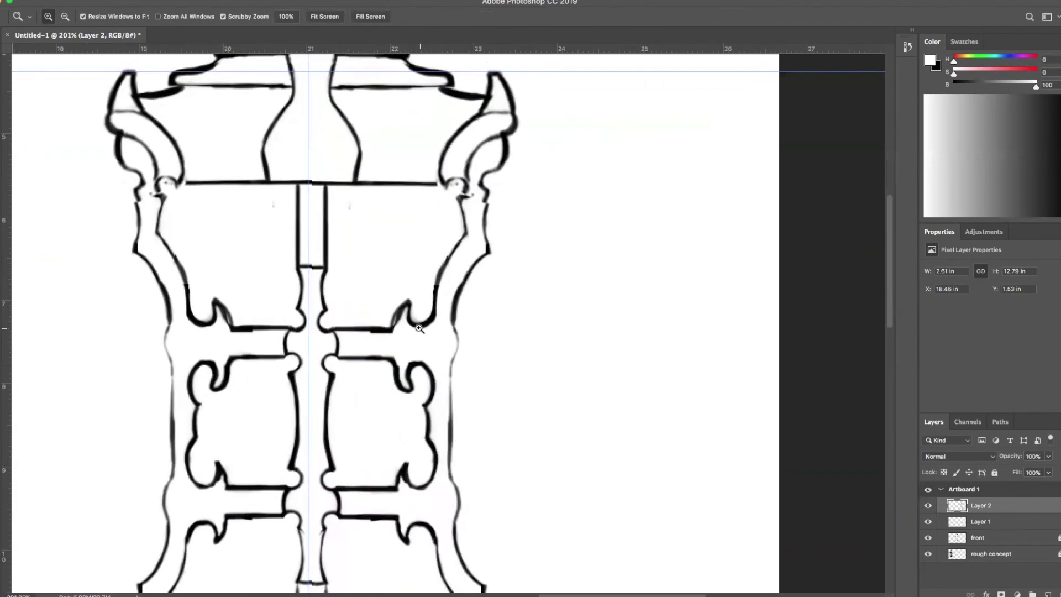
pyautogui.press('v')
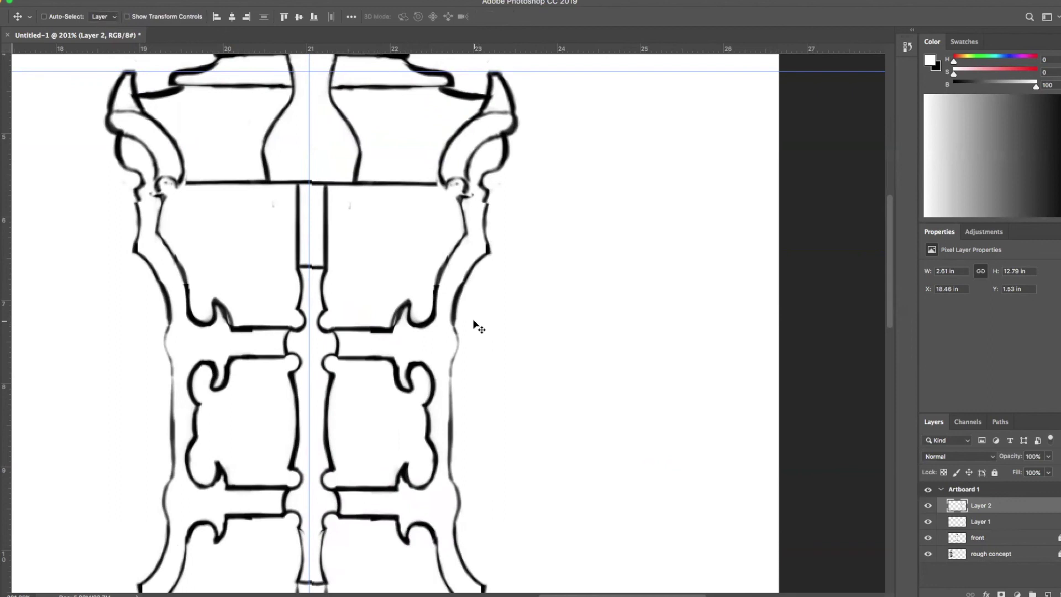
pyautogui.press('Down')
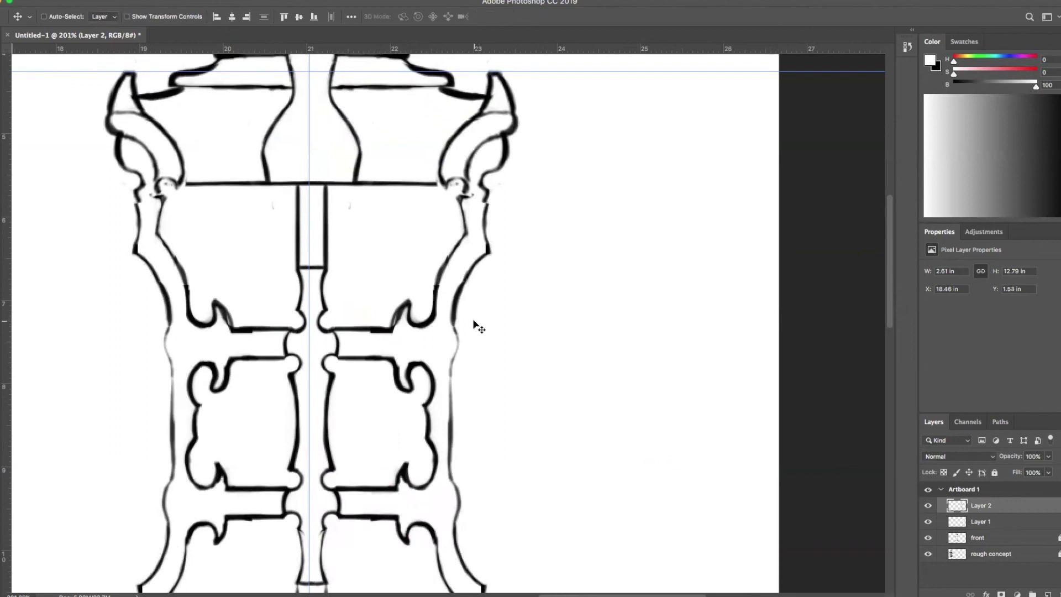
pyautogui.press('Left')
pyautogui.press('Left')
pyautogui.press('Left')
pyautogui.press('Right')
pyautogui.press('Right')
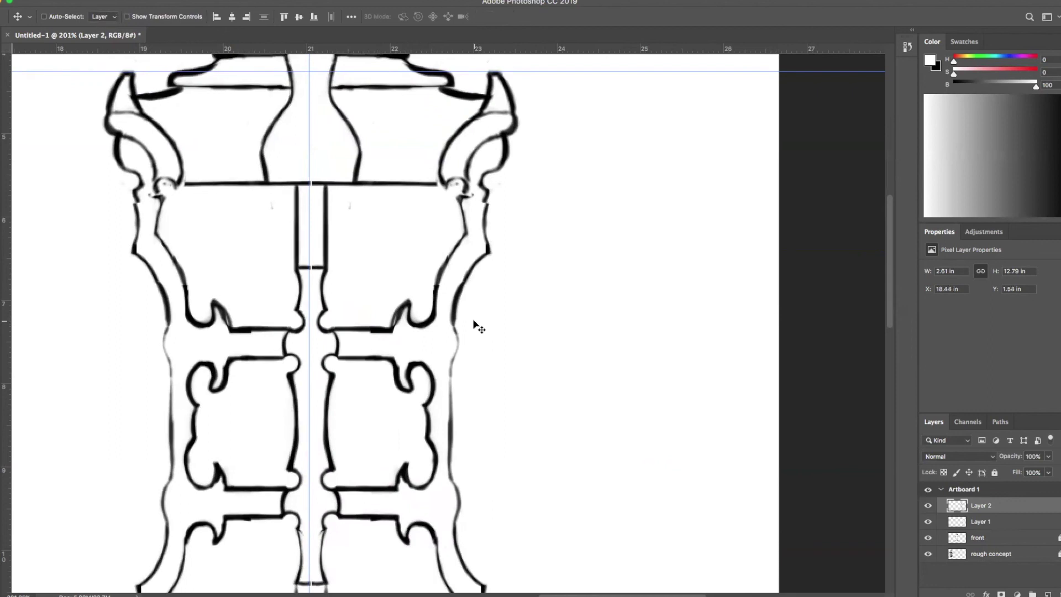
# Step: Select Layer 1 together with Layer 2 and nudge both slightly left to center the side view on the vertical guide
pyautogui.keyDown('shift'); pyautogui.click(989, 521); pyautogui.keyUp('shift')
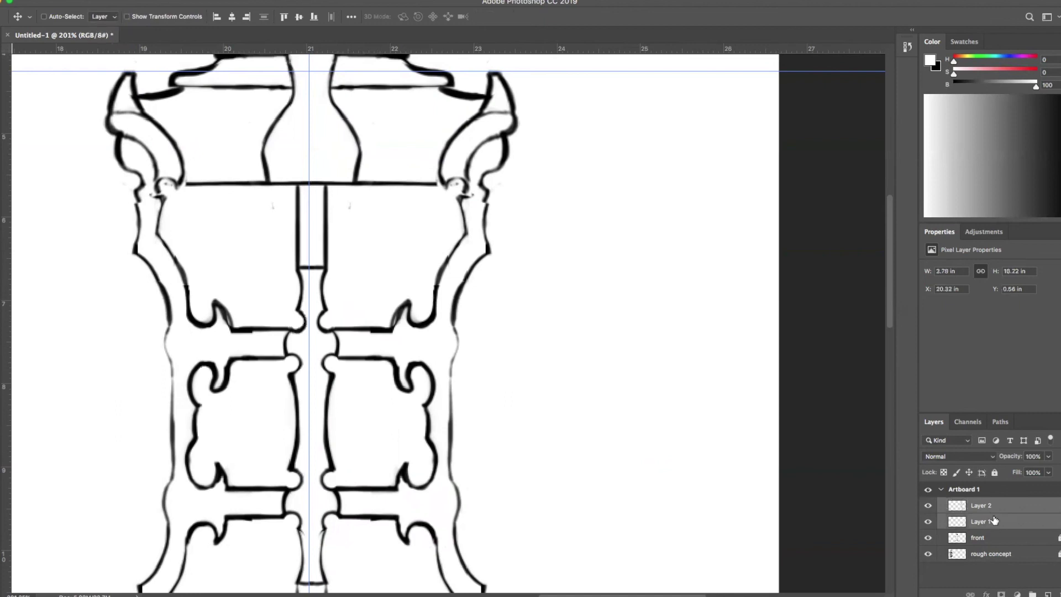
pyautogui.press('Left')
pyautogui.press('Left')
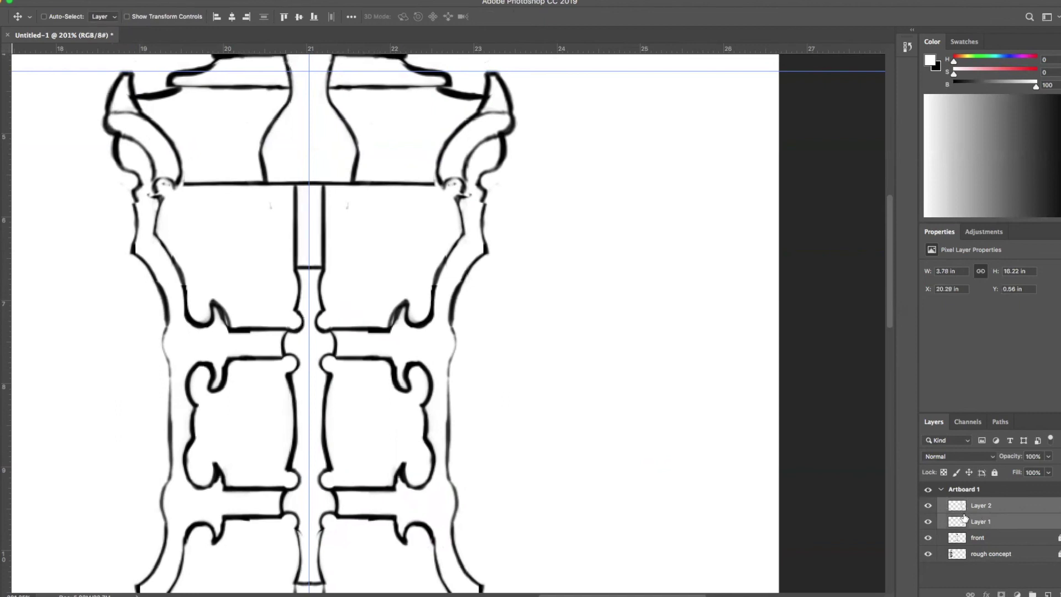
pyautogui.press('z')
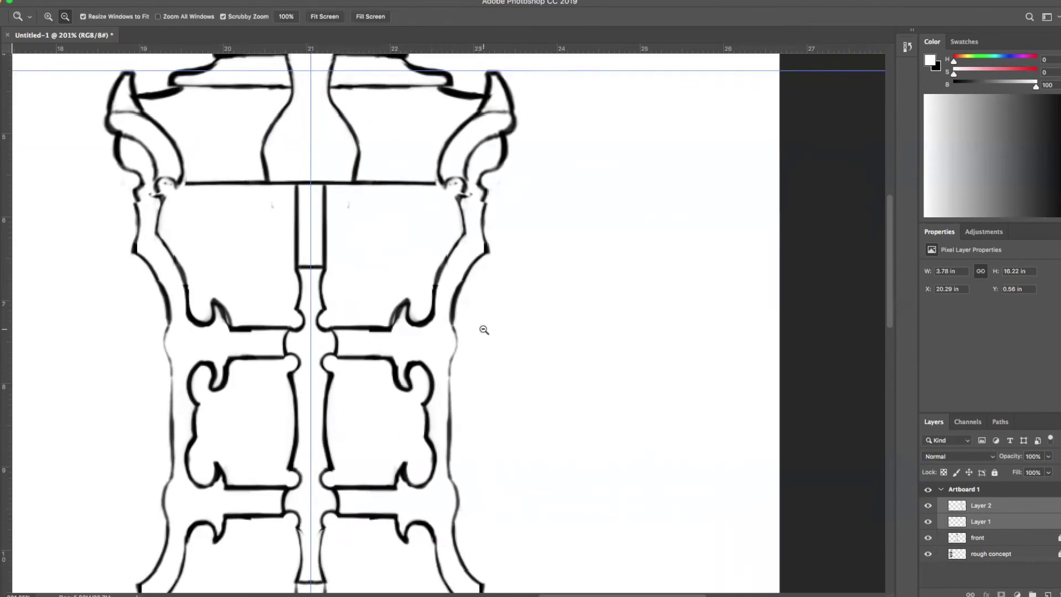
pyautogui.keyDown('alt'); pyautogui.click(484, 330); pyautogui.keyUp('alt')
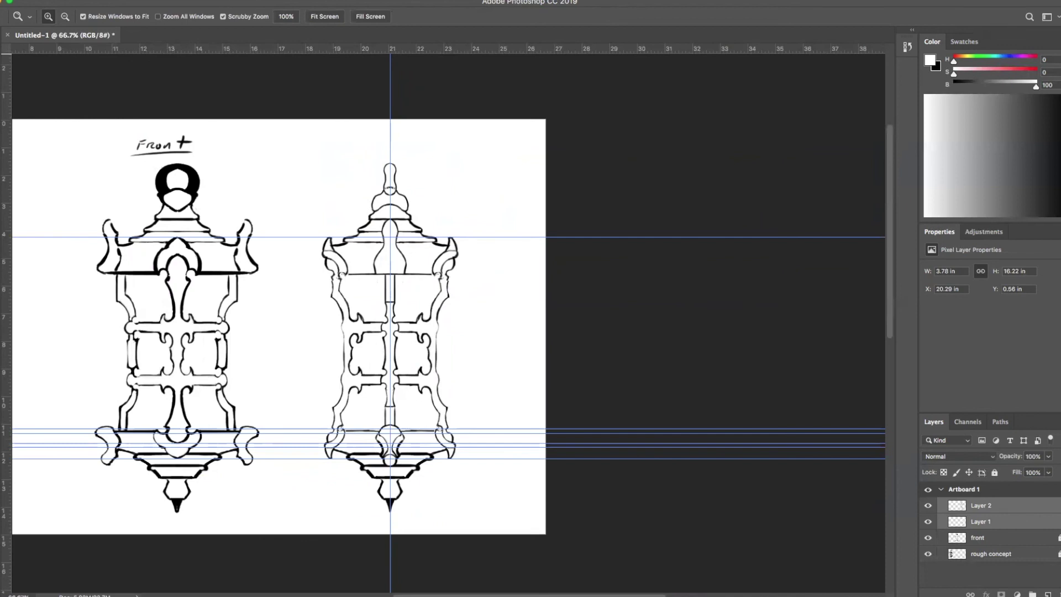
# Step: Clear all the guides, then merge Layer 1 and Layer 2 into one layer named side
pyautogui.click(312, 2)
pyautogui.click(362, 279)
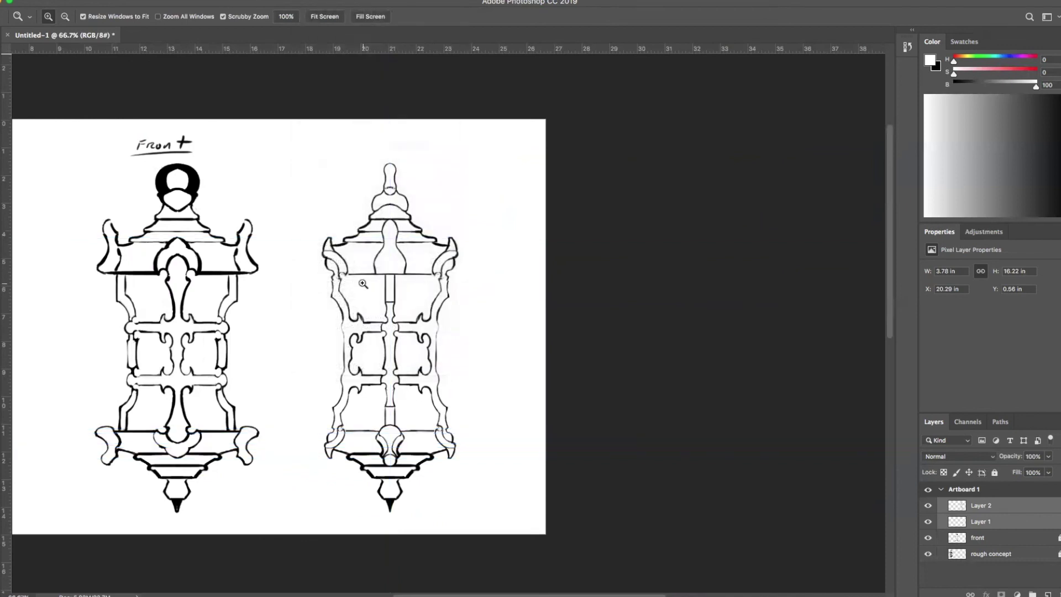
pyautogui.hotkey('ctrl', 'e')
pyautogui.doubleClick(981, 505)
pyautogui.write('side')
pyautogui.press('Return')
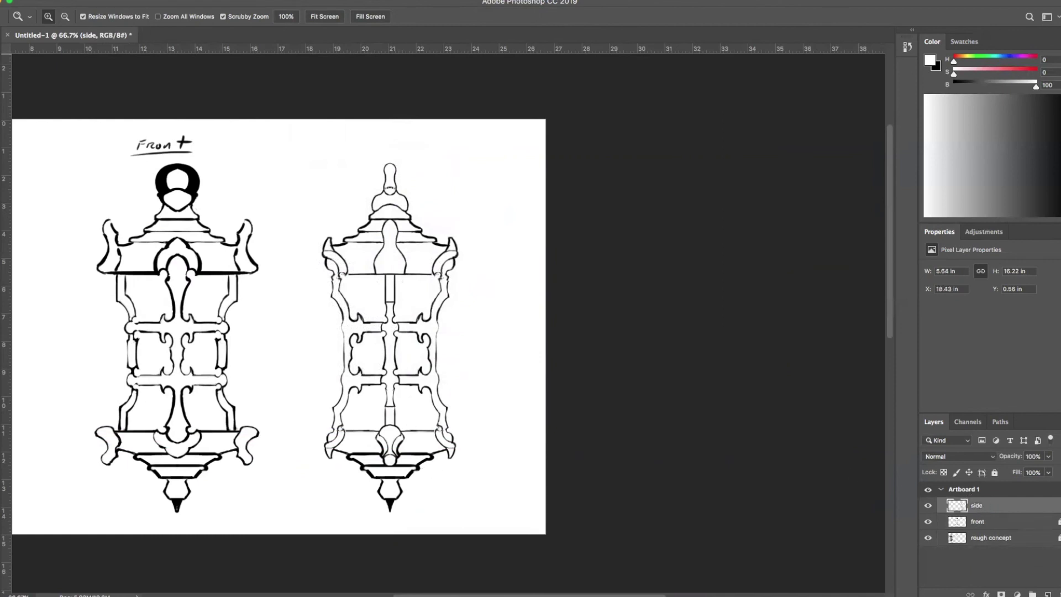
# Step: Turn off brush symmetry and handwrite the underlined label SIDE in black above the side view
pyautogui.press('b')
pyautogui.moveTo(372, 131); pyautogui.dragTo(368, 143)
pyautogui.press('x')
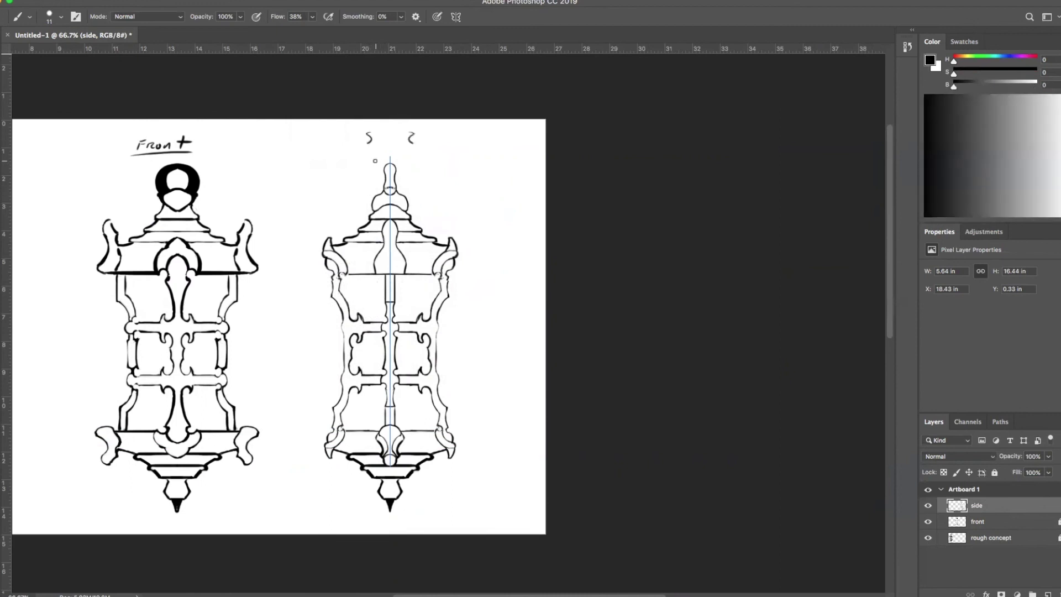
pyautogui.press('super+z')
pyautogui.click(456, 16)
pyautogui.click(504, 31)
pyautogui.moveTo(369, 137)
pyautogui.mouseDown()
pyautogui.moveTo(363, 146)
pyautogui.moveTo(376, 145)
pyautogui.mouseUp()
pyautogui.moveTo(386, 138)
pyautogui.mouseDown()
pyautogui.moveTo(424, 147)
pyautogui.moveTo(385, 146)
pyautogui.mouseUp()
pyautogui.click(420, 144)
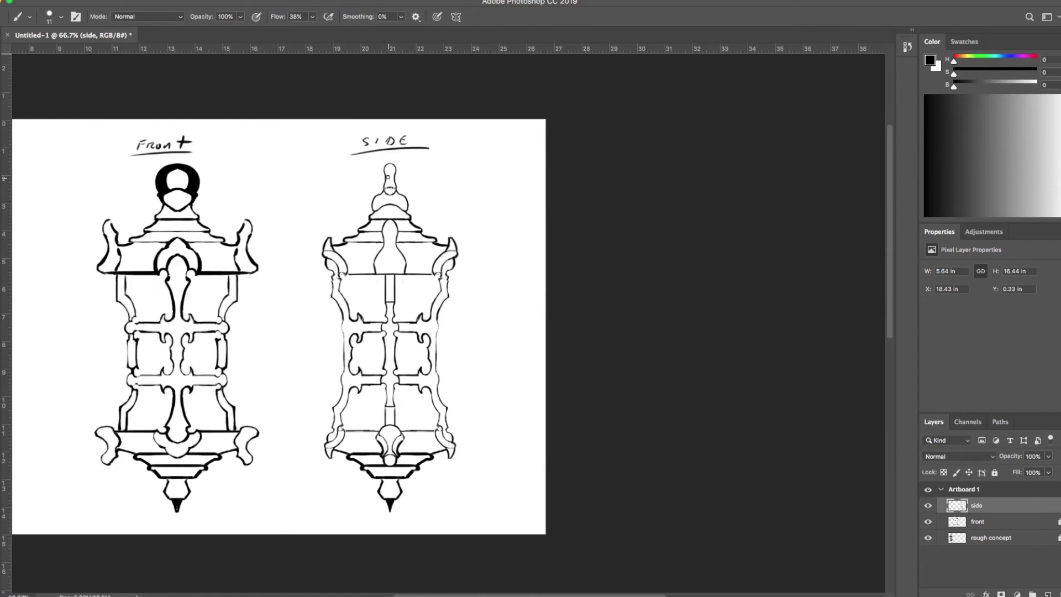
# Step: Handwrite a label beginning with Perspective beneath the black silhouette on the rough concept layer
pyautogui.moveTo(397, 291); pyautogui.dragTo(661, 268)
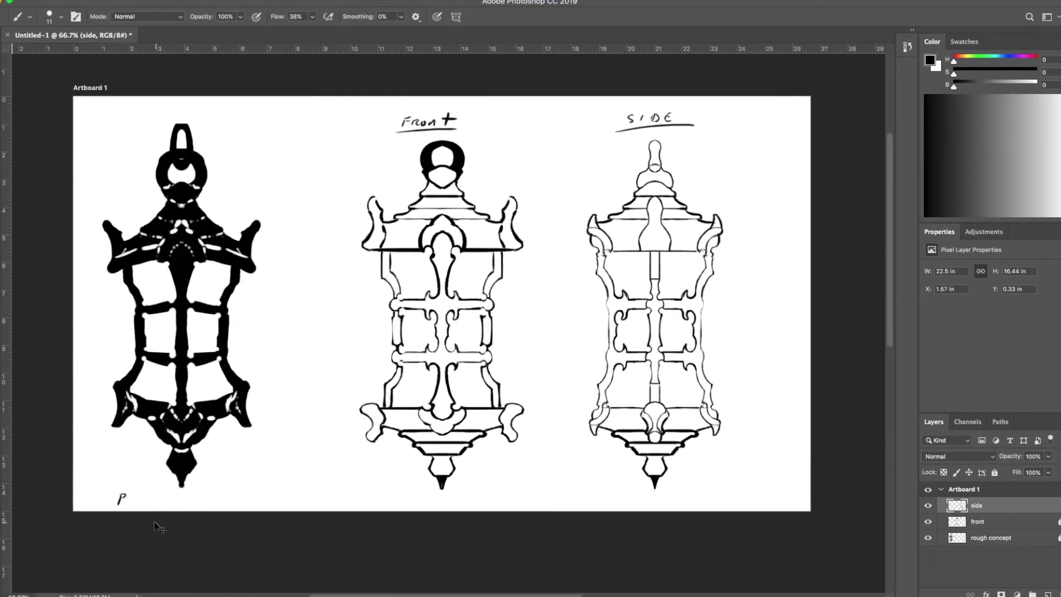
pyautogui.click(989, 543)
pyautogui.moveTo(117, 492); pyautogui.dragTo(131, 503)
pyautogui.moveTo(138, 506); pyautogui.dragTo(221, 500)
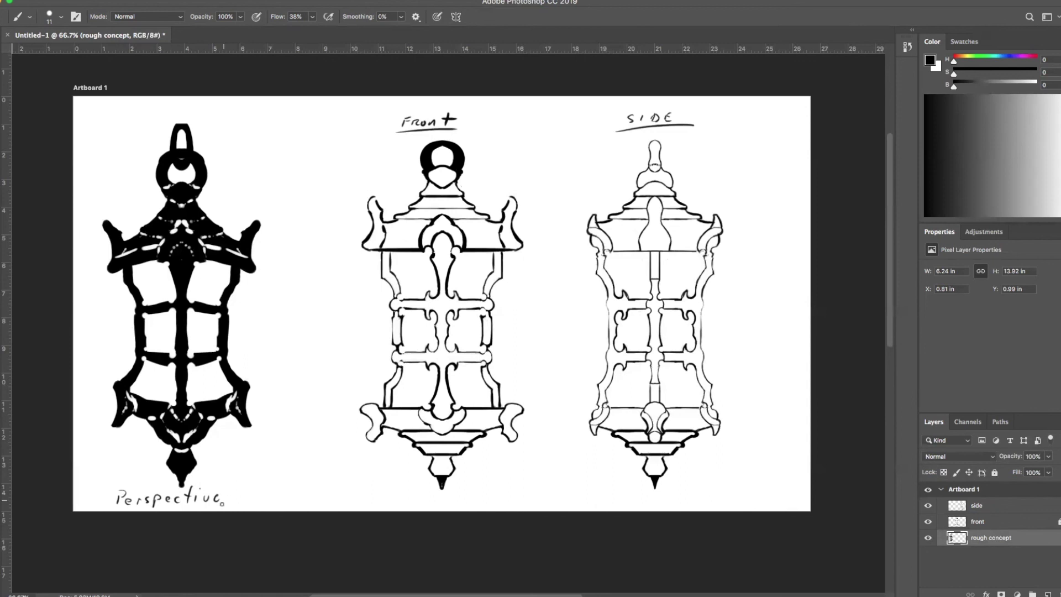
pyautogui.moveTo(234, 478)
pyautogui.mouseDown()
pyautogui.moveTo(223, 504)
pyautogui.moveTo(246, 498)
pyautogui.mouseUp()
pyautogui.moveTo(251, 502); pyautogui.dragTo(255, 500)
pyautogui.moveTo(259, 496); pyautogui.dragTo(266, 501)
pyautogui.moveTo(270, 495); pyautogui.dragTo(269, 510)
pyautogui.moveTo(270, 496); pyautogui.dragTo(281, 500)
pyautogui.moveTo(278, 492); pyautogui.dragTo(287, 487)
pyautogui.click(84, 2)
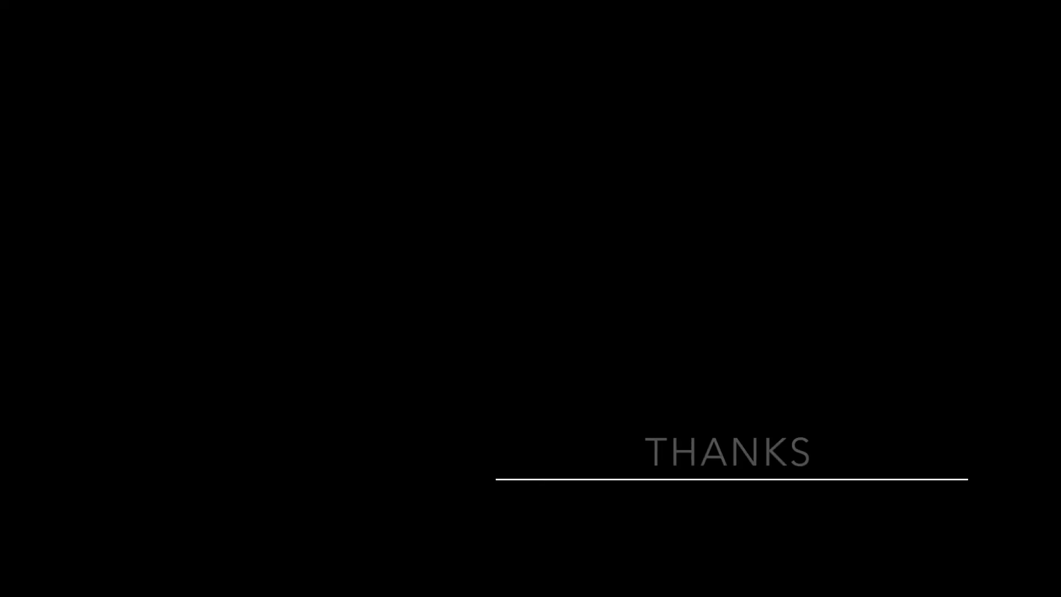